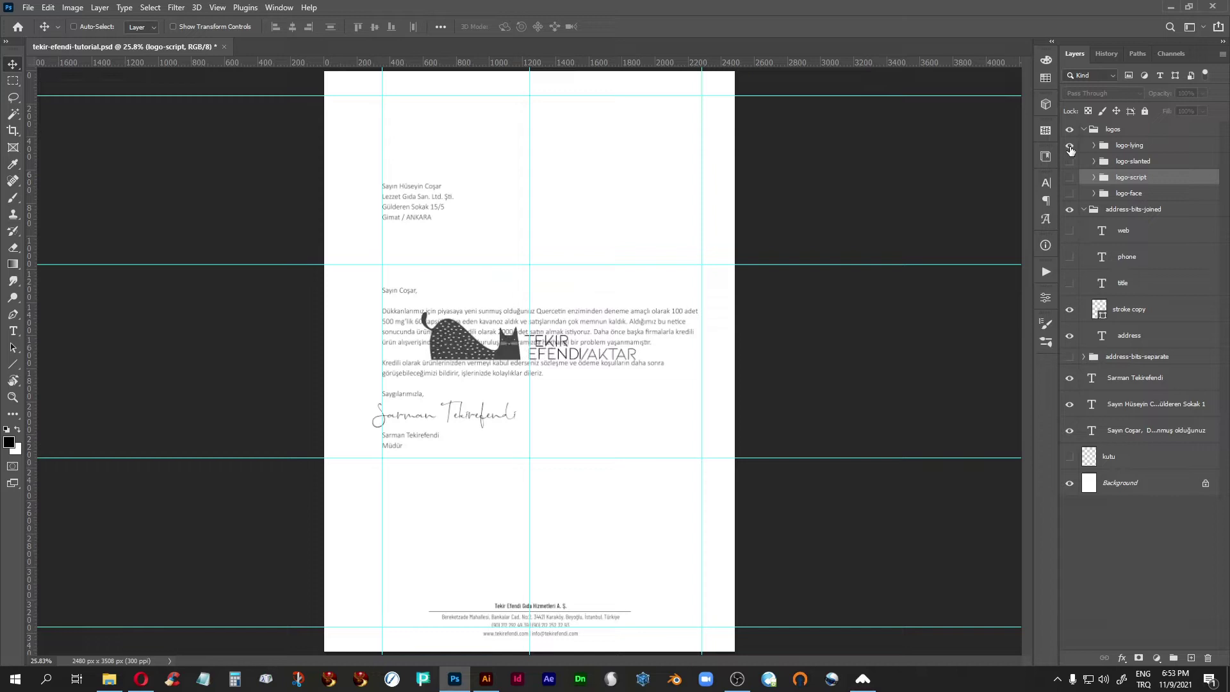
Step: Move the logo-lying group from the page centre to the letterhead's upper area, with the cat straddling the left margin guide
{"action": "left_click", "coordinate": [1130, 147]}
{"action": "left_click_drag", "start_coordinate": [452, 352], "coordinate": [382, 139]}
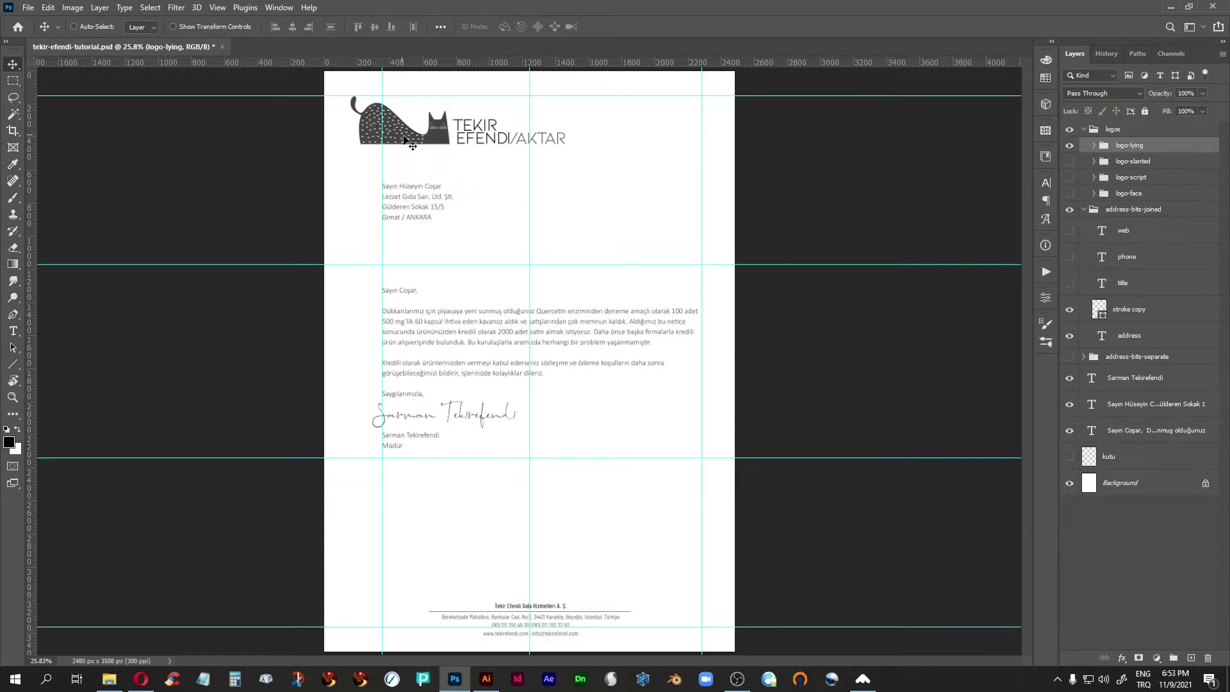
{"action": "left_click_drag", "start_coordinate": [402, 134], "coordinate": [408, 135]}
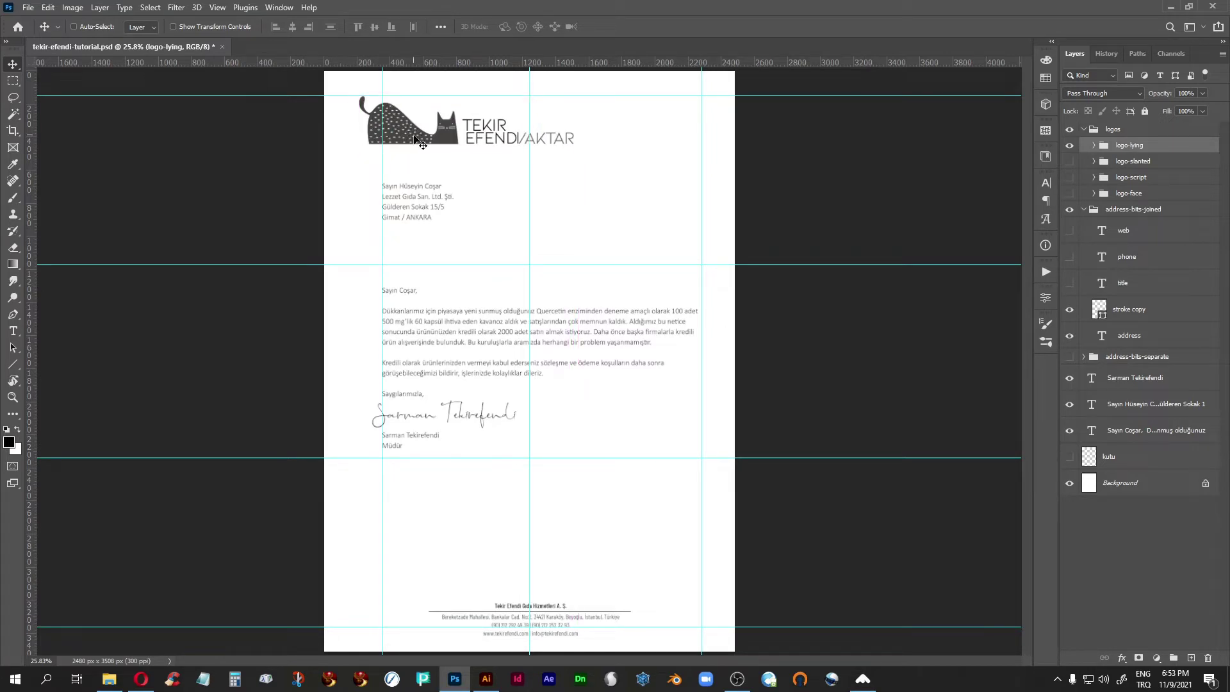
{"action": "key", "text": "shift+Left"}
{"action": "key", "text": "shift+Left"}
{"action": "key", "text": "shift+Left"}
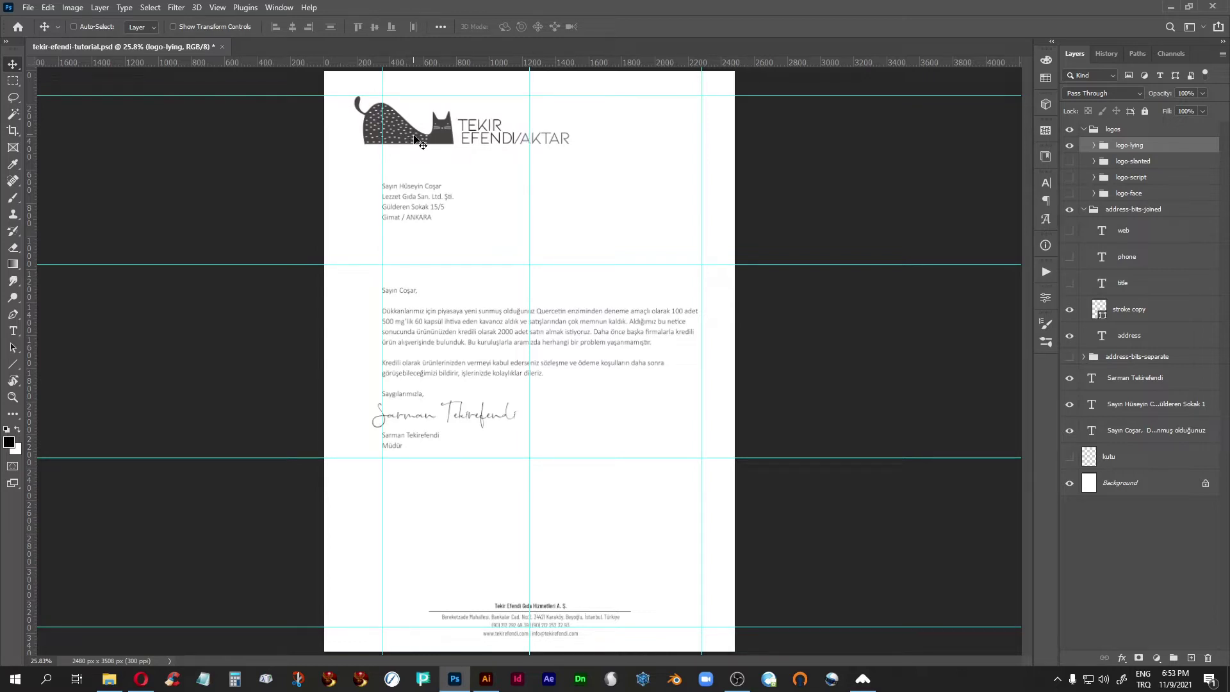
Step: Show the kutu address box as a temporary reference, nudge the logo-lying group slightly up, and hide the box again
{"action": "left_click", "coordinate": [1069, 457]}
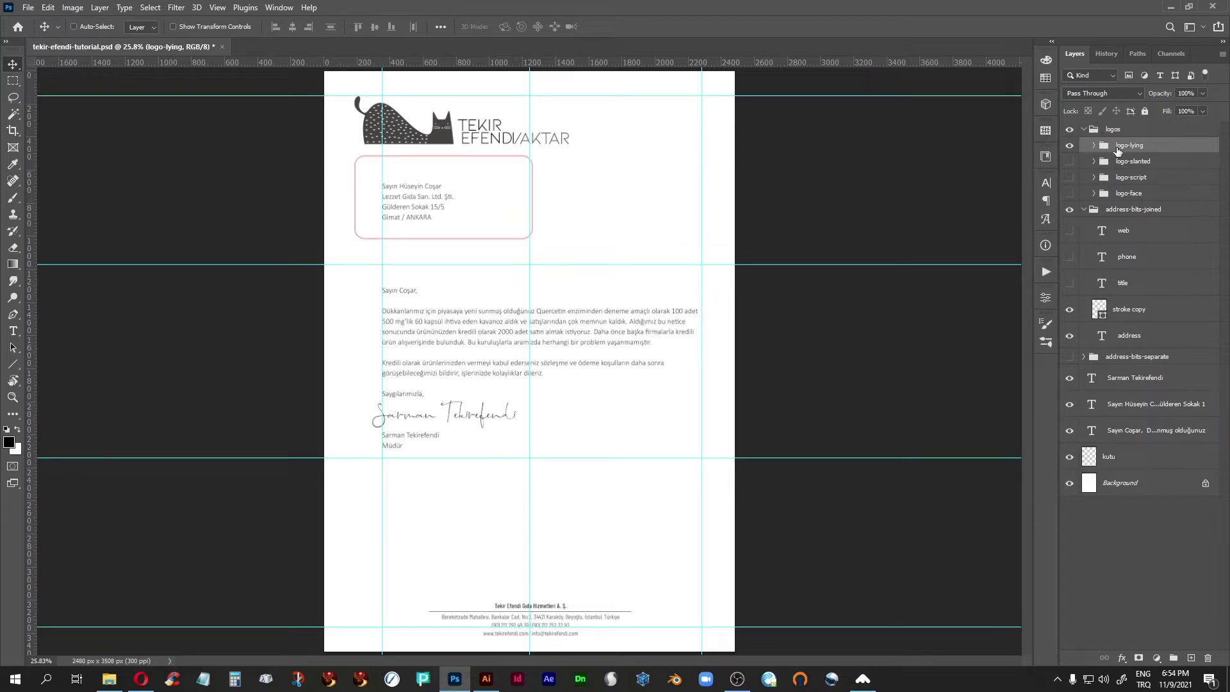
{"action": "key", "text": "Up"}
{"action": "key", "text": "Up"}
{"action": "key", "text": "Up"}
{"action": "key", "text": "Up"}
{"action": "key", "text": "Up"}
{"action": "key", "text": "Up"}
{"action": "key", "text": "Up"}
{"action": "key", "text": "Up"}
{"action": "key", "text": "Up"}
{"action": "key", "text": "Up"}
{"action": "key", "text": "Up"}
{"action": "key", "text": "Up"}
{"action": "key", "text": "Up"}
{"action": "key", "text": "Up"}
{"action": "key", "text": "Up"}
{"action": "key", "text": "Up"}
{"action": "key", "text": "Up"}
{"action": "key", "text": "Up"}
{"action": "key", "text": "Up"}
{"action": "key", "text": "Up"}
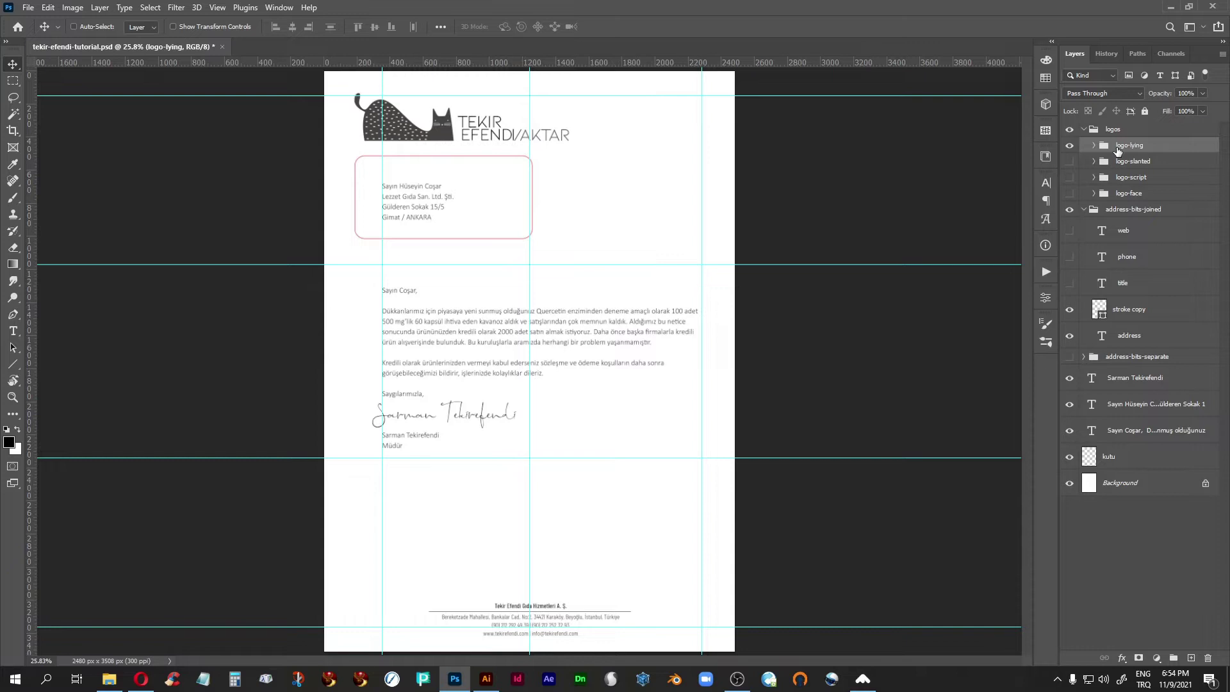
{"action": "left_click", "coordinate": [1069, 459]}
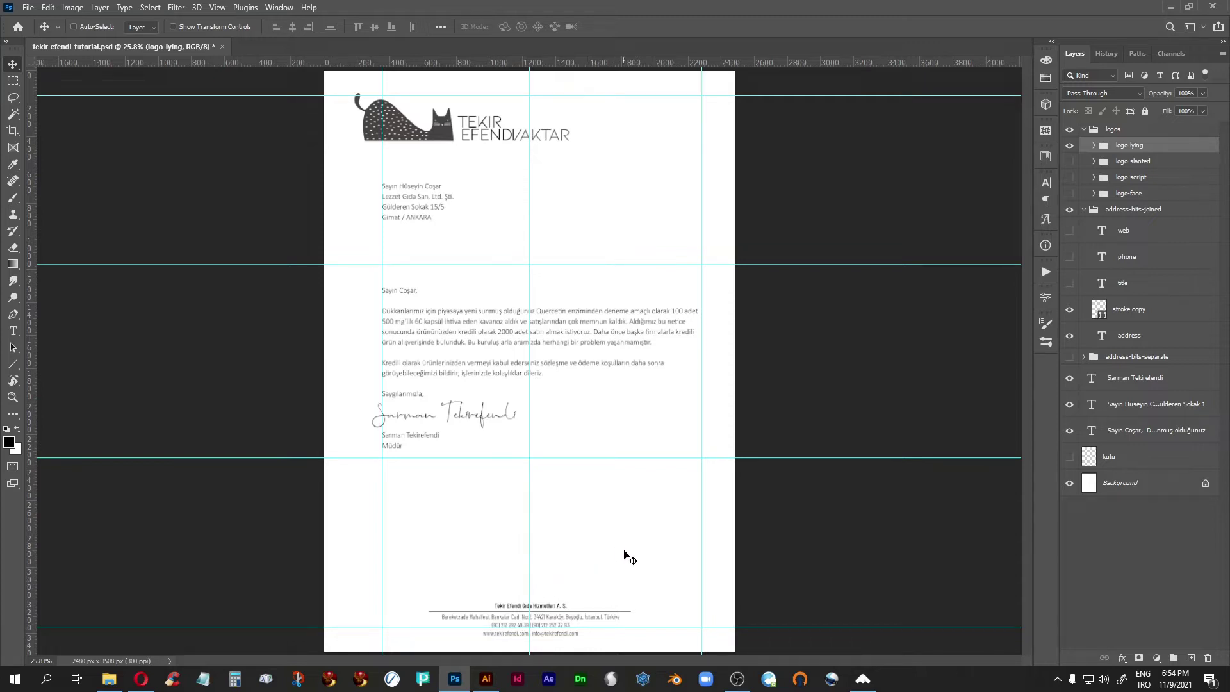
Step: Examine the lying-cat logo up close and check the font used for its Tekir Efendi text
{"action": "left_click", "coordinate": [12, 398]}
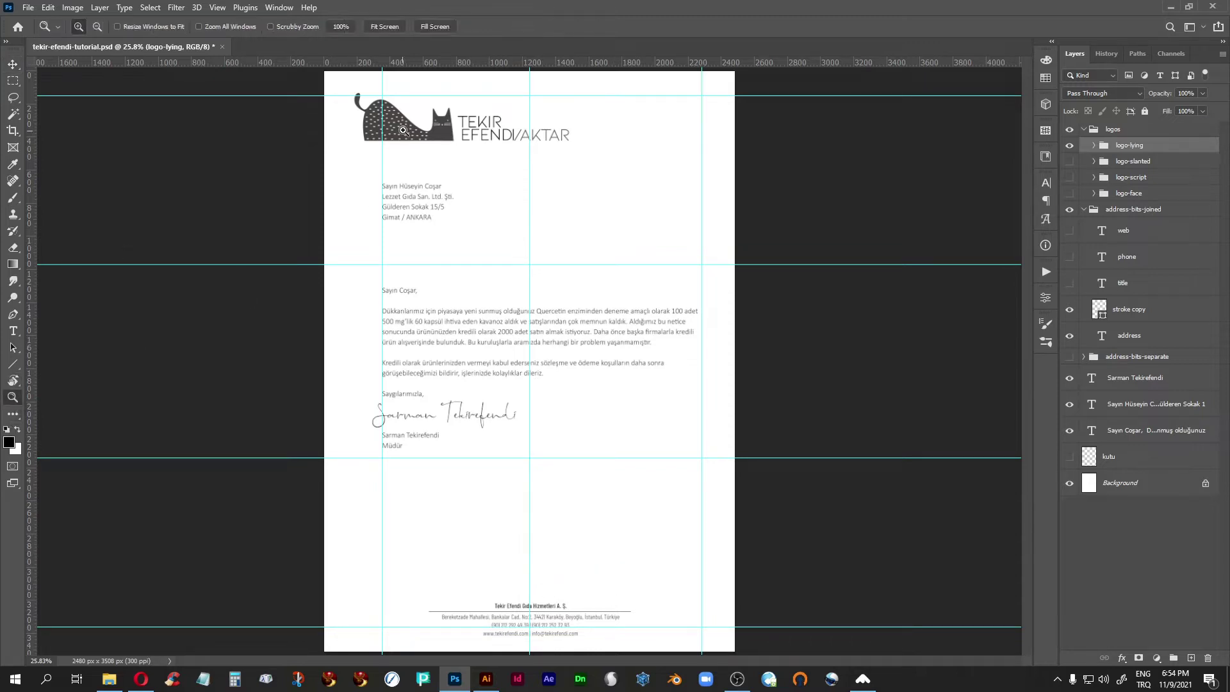
{"action": "left_click_drag", "start_coordinate": [430, 91], "coordinate": [599, 173]}
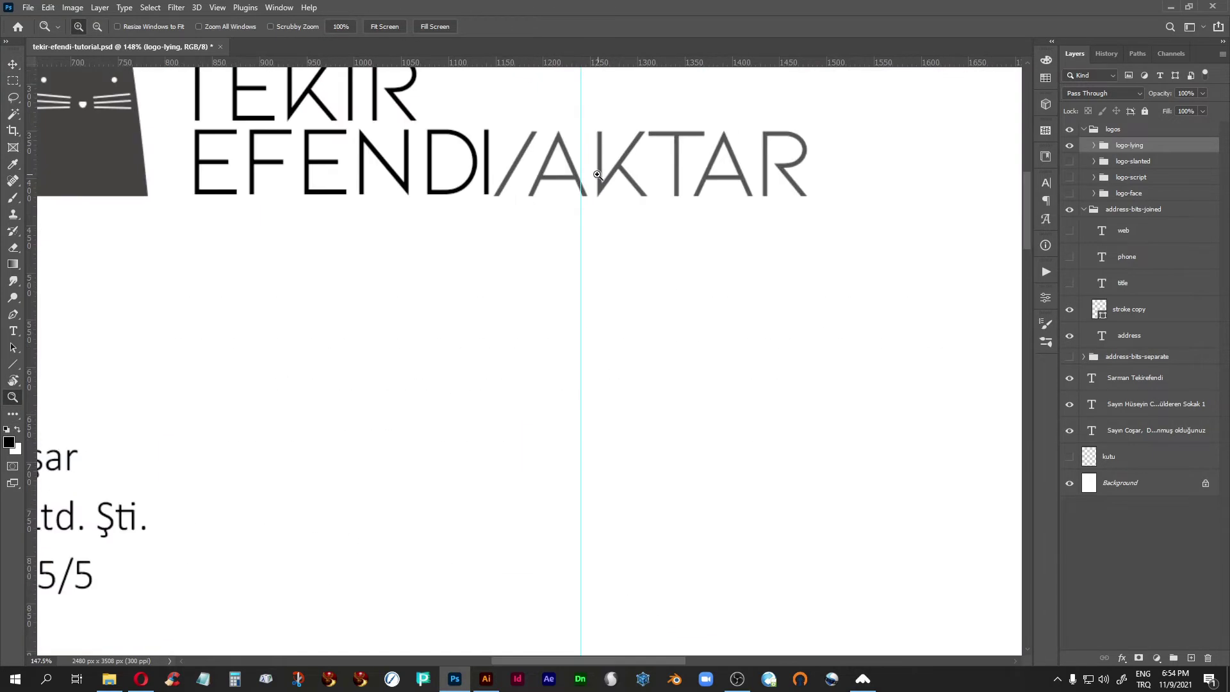
{"action": "left_click_drag", "start_coordinate": [352, 203], "coordinate": [527, 396]}
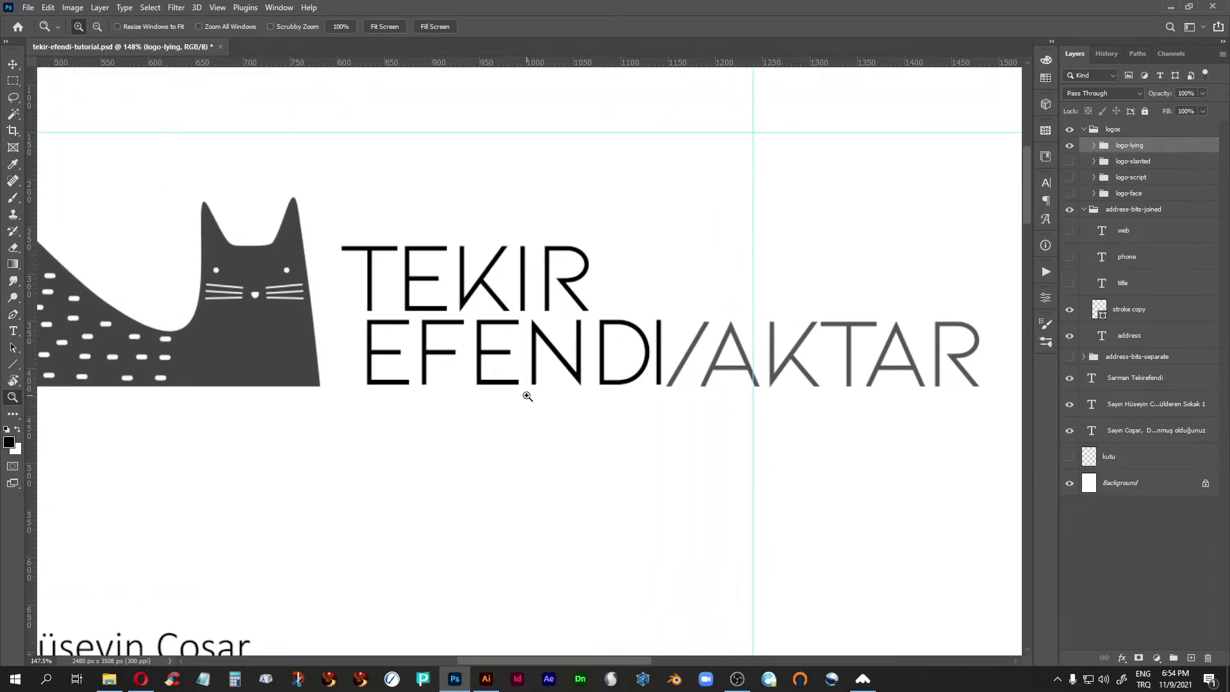
{"action": "left_click", "coordinate": [527, 396], "text": "alt"}
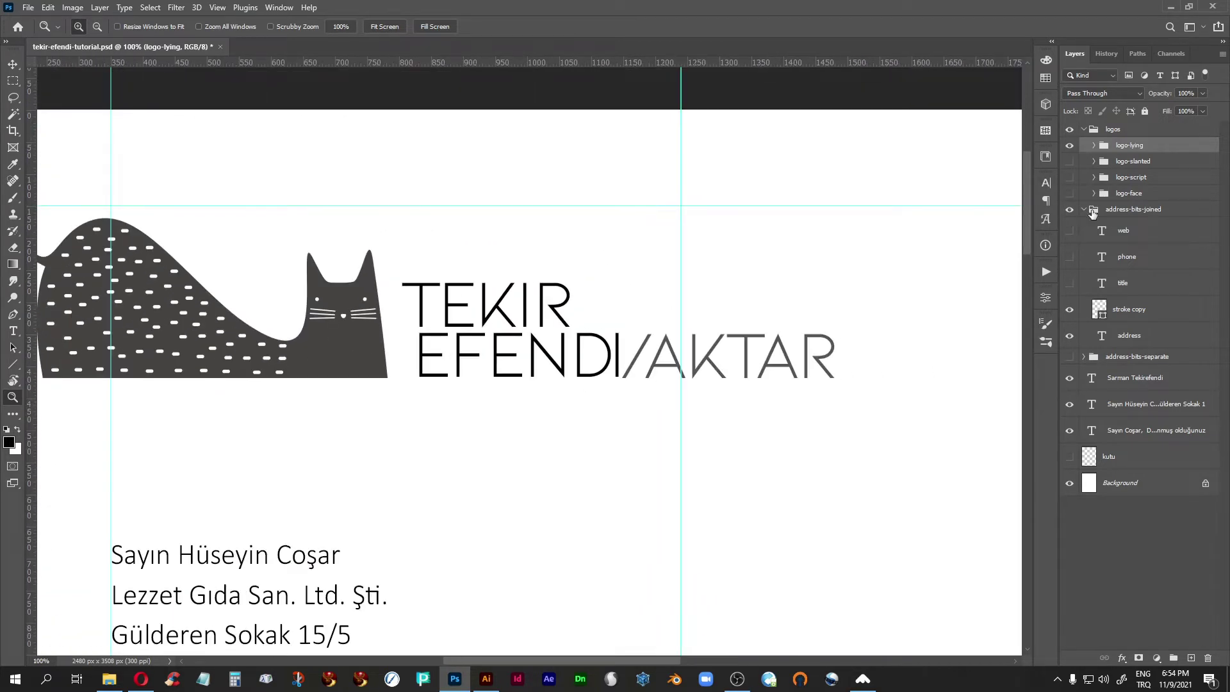
{"action": "left_click", "coordinate": [1095, 146]}
{"action": "double_click", "coordinate": [1111, 219]}
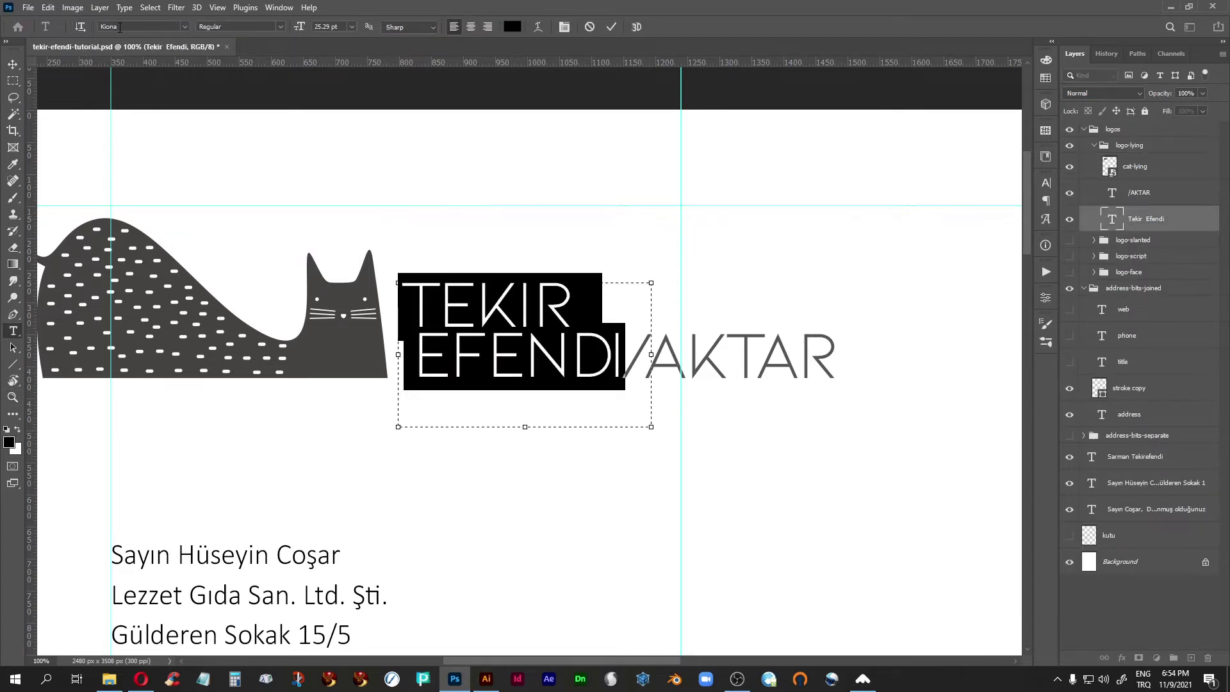
{"action": "left_click", "coordinate": [1115, 225]}
{"action": "key", "text": "z"}
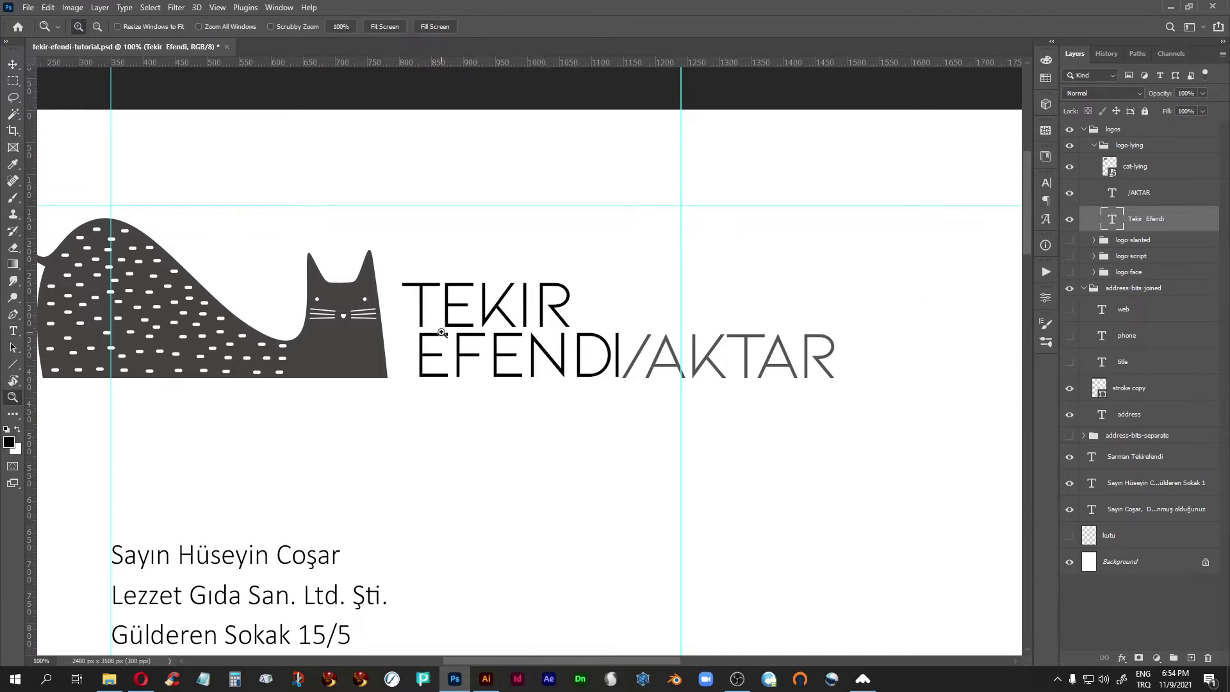
{"action": "key", "text": "v"}
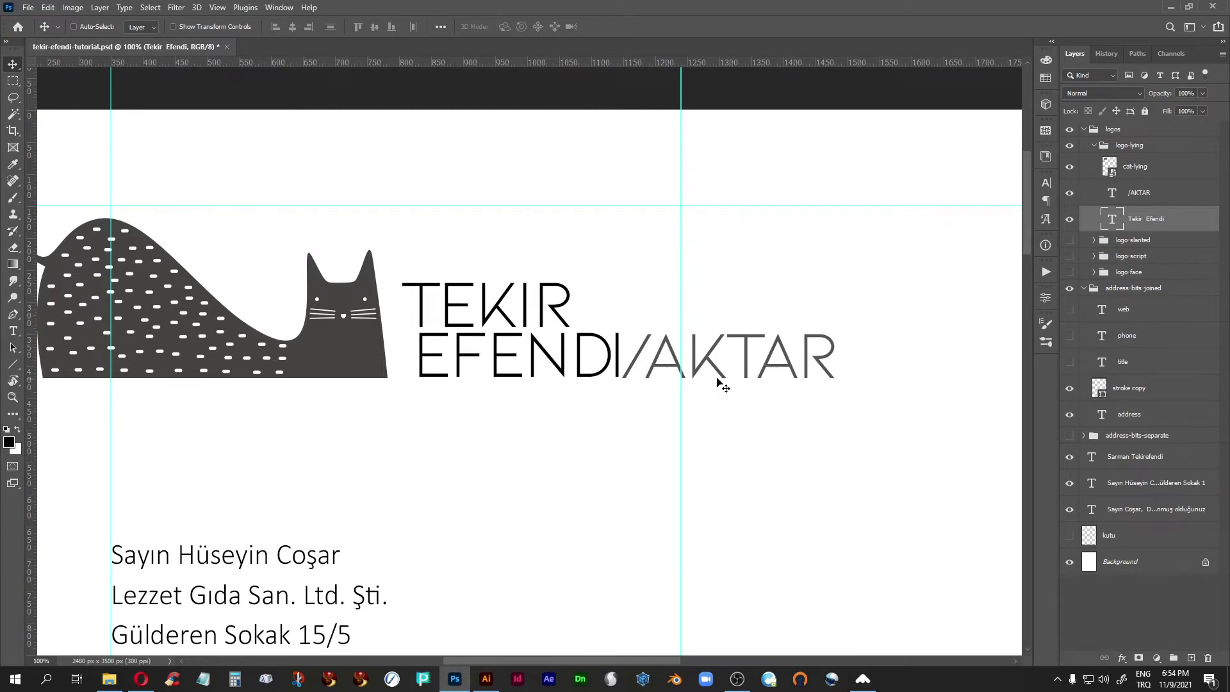
{"action": "key", "text": "ctrl"}
{"action": "key", "text": "ctrl+0"}
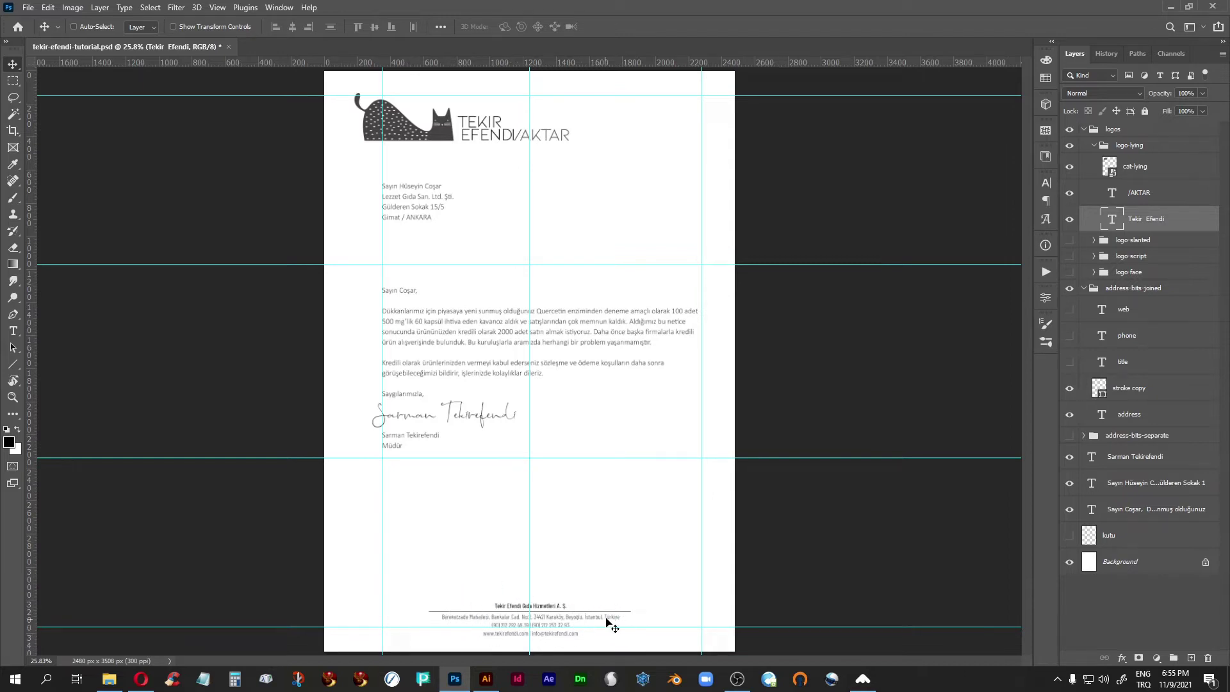
Step: Left-align the footer address text and hide the stroke copy line
{"action": "double_click", "coordinate": [1102, 415]}
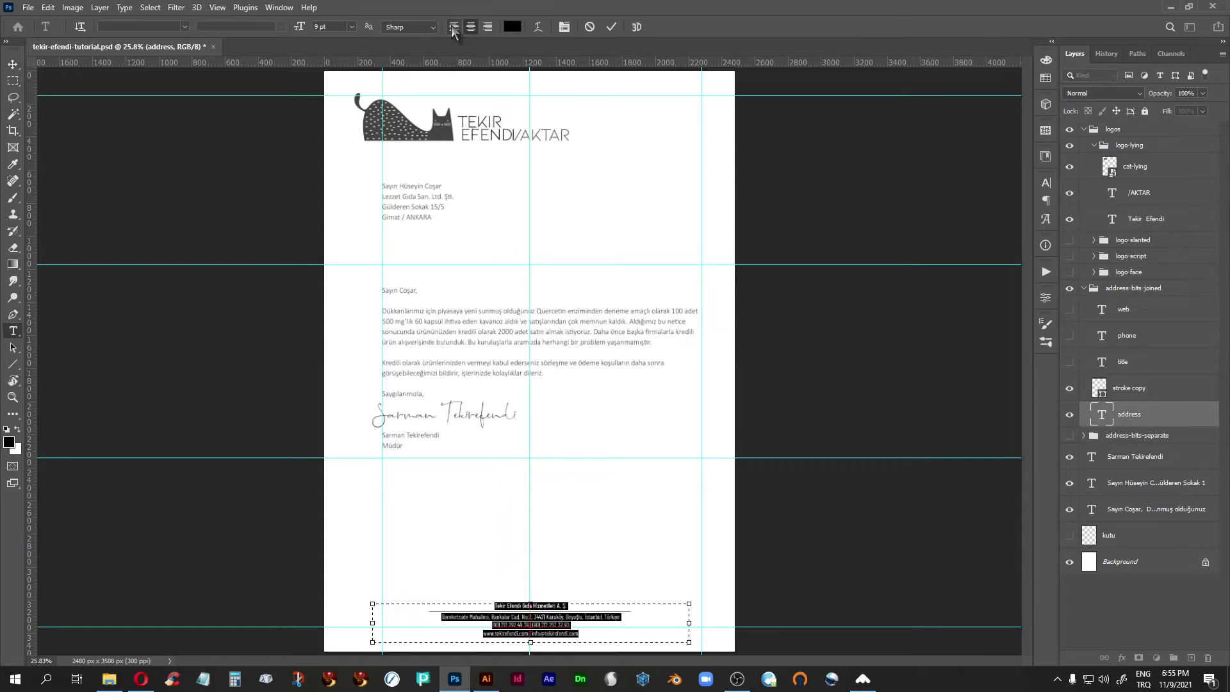
{"action": "left_click", "coordinate": [452, 27]}
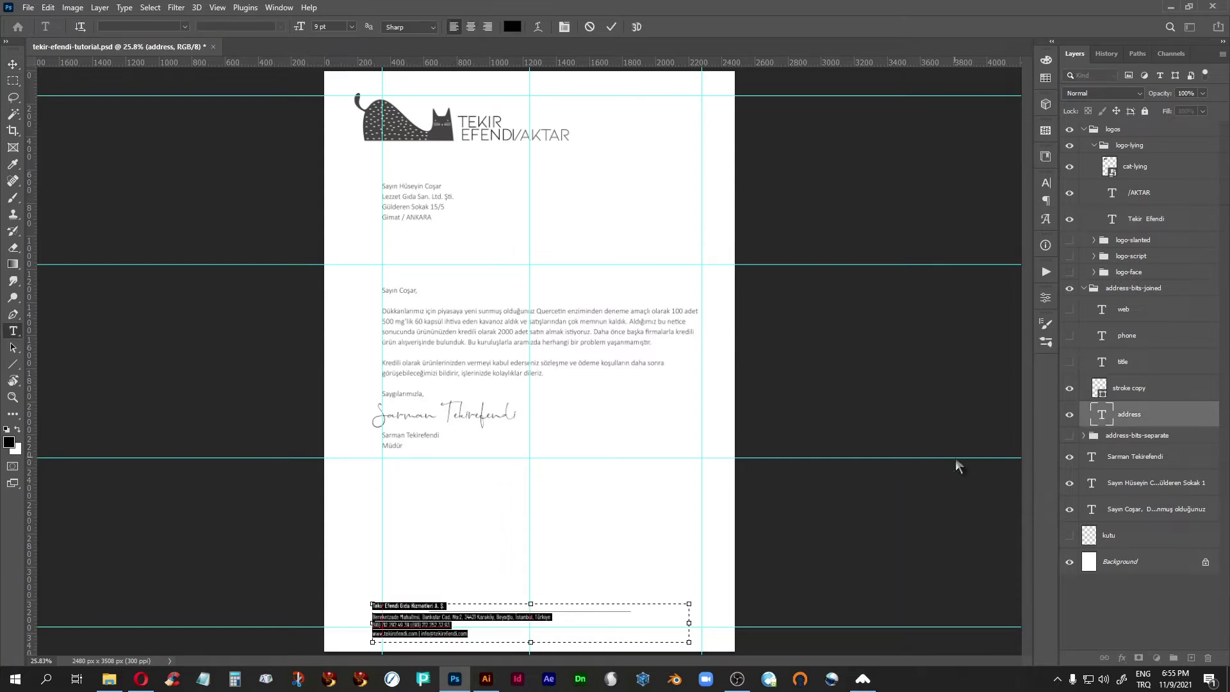
{"action": "left_click", "coordinate": [1100, 416]}
{"action": "key", "text": "v"}
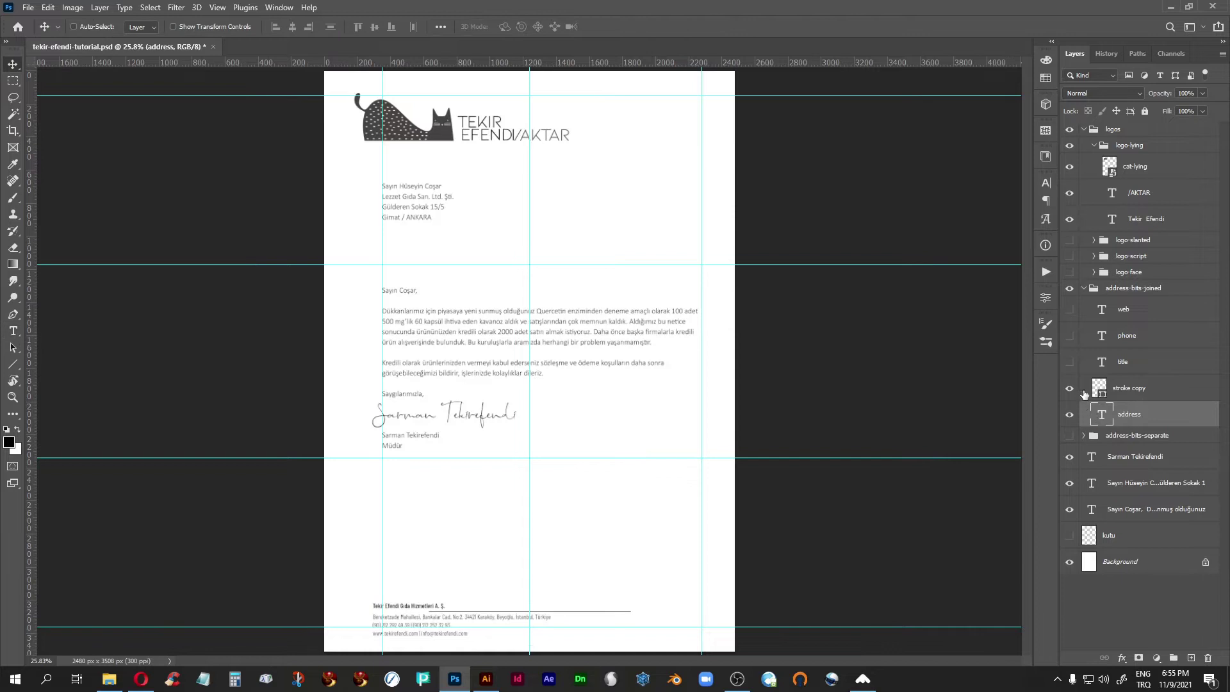
{"action": "left_click", "coordinate": [1069, 389]}
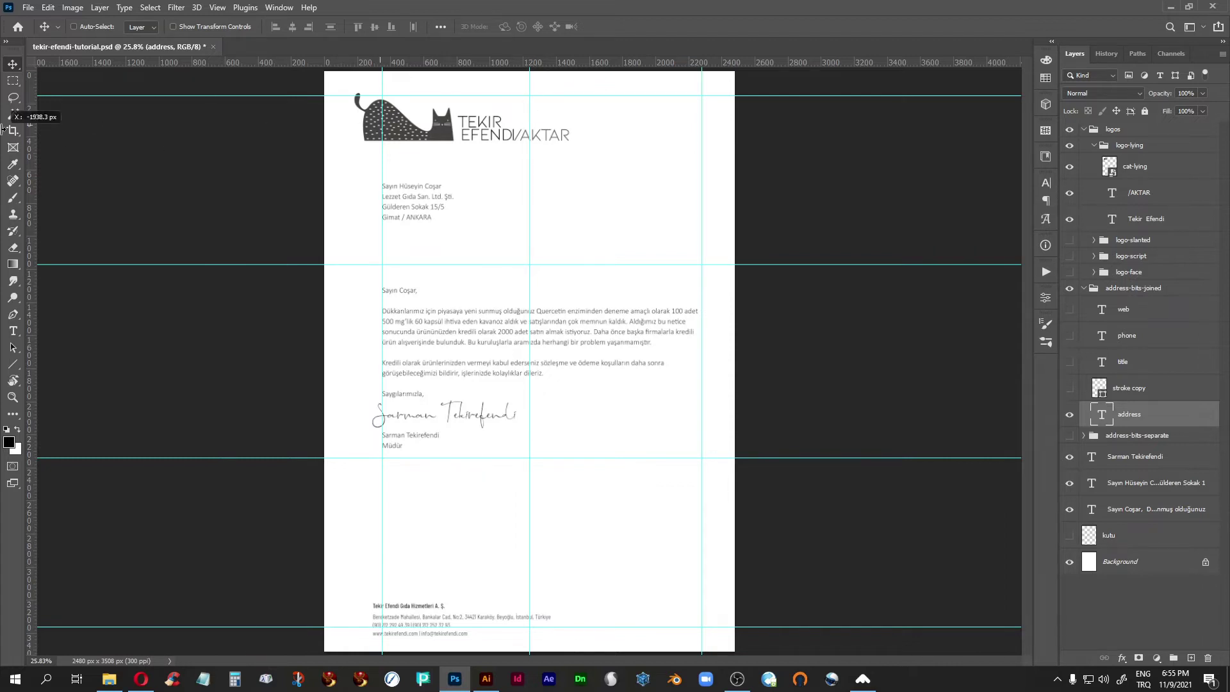
Step: Remove the centre vertical guide and place a new vertical guide at the left edge of the first E in EFENDI
{"action": "left_click_drag", "start_coordinate": [530, 112], "coordinate": [9, 133]}
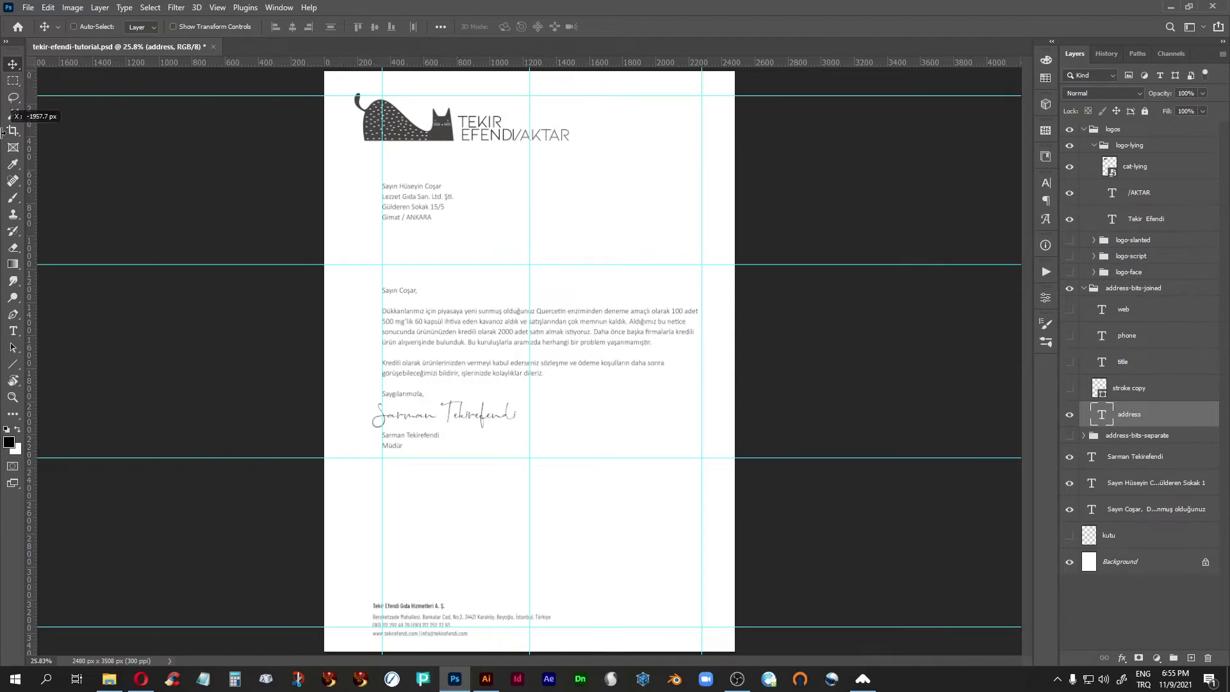
{"action": "left_click", "coordinate": [1090, 565]}
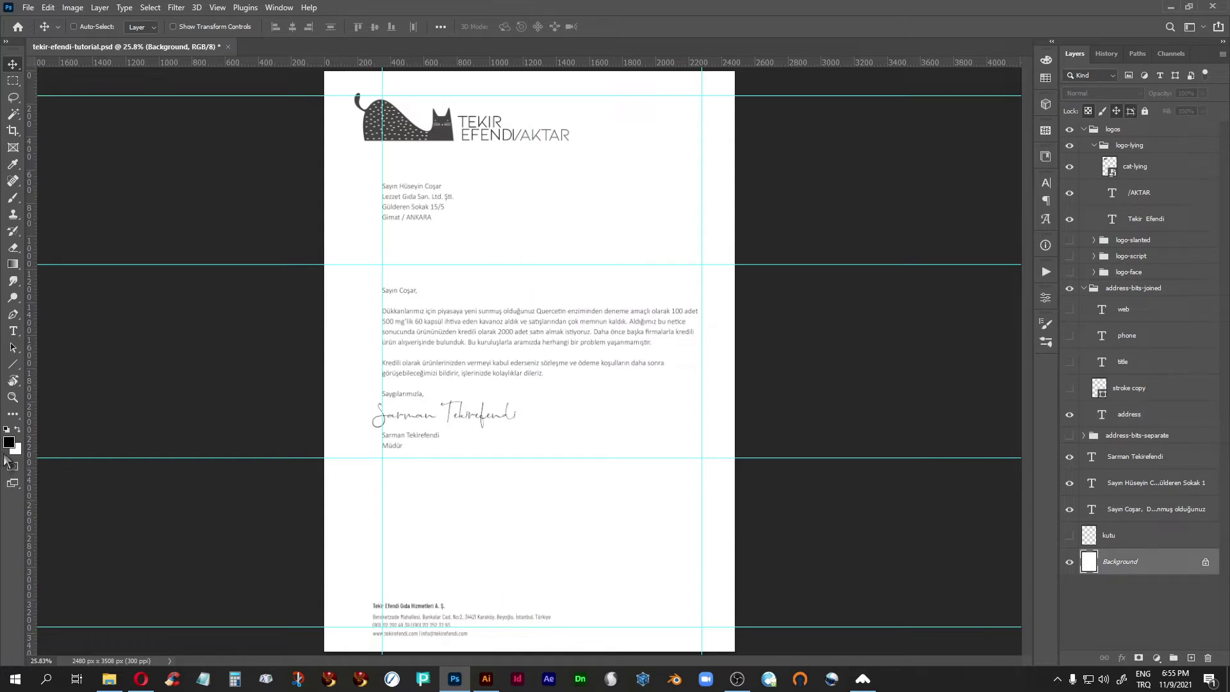
{"action": "left_click", "coordinate": [12, 398]}
{"action": "left_click_drag", "start_coordinate": [455, 103], "coordinate": [565, 154]}
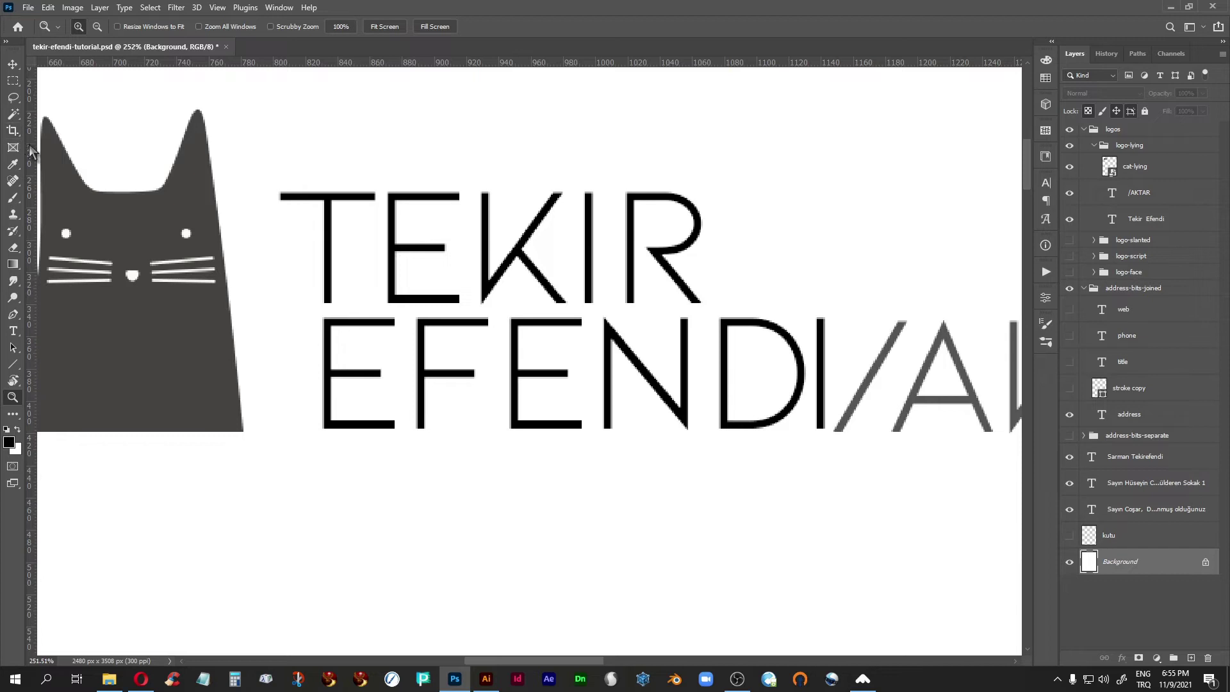
{"action": "left_click_drag", "start_coordinate": [30, 152], "coordinate": [324, 223]}
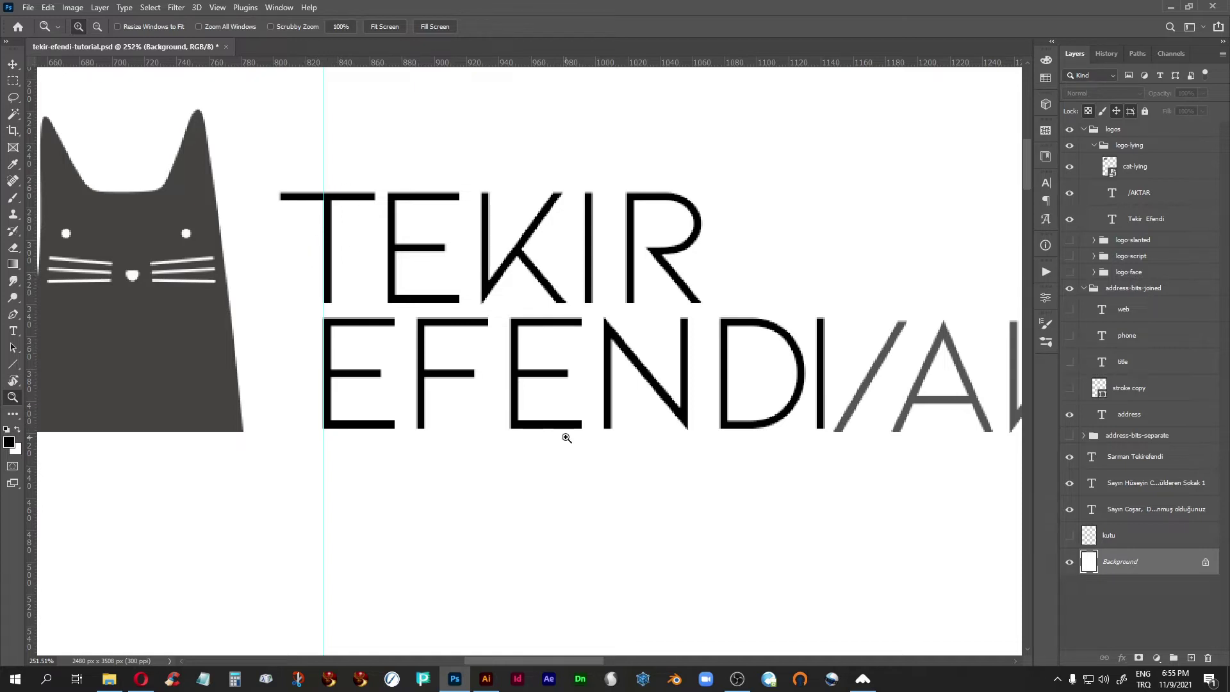
{"action": "key", "text": "ctrl+0"}
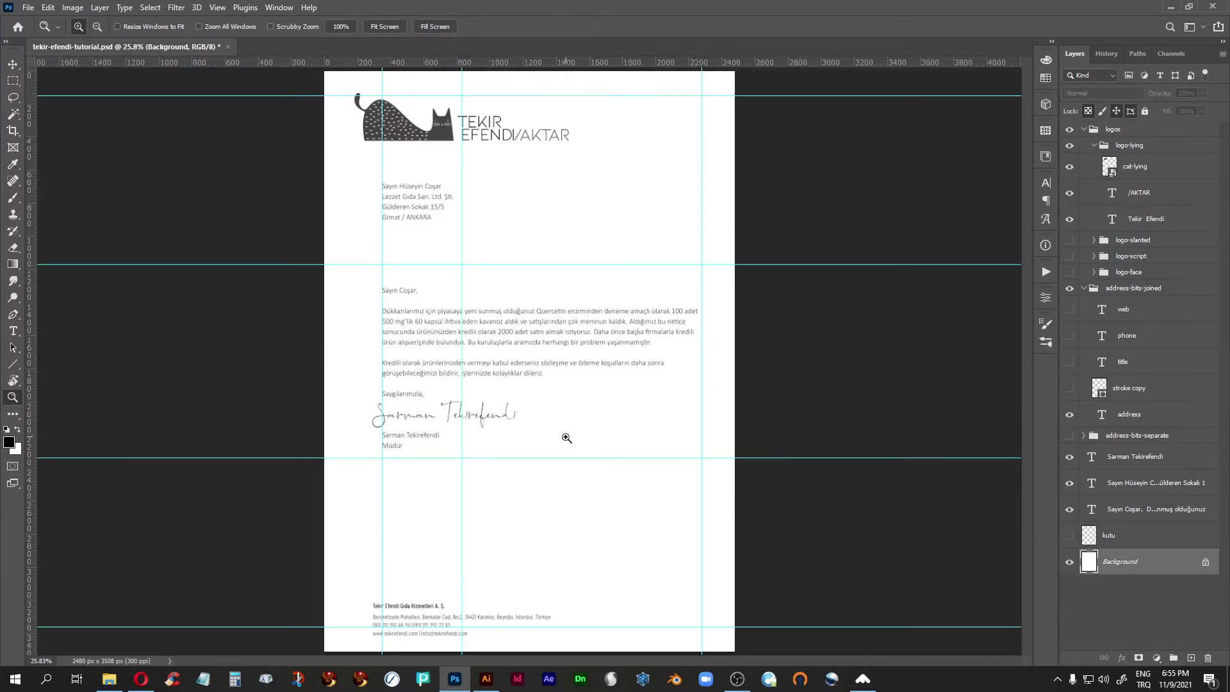
Step: Nudge the footer address text right until its left edge meets the left margin guide
{"action": "left_click_drag", "start_coordinate": [324, 564], "coordinate": [603, 640]}
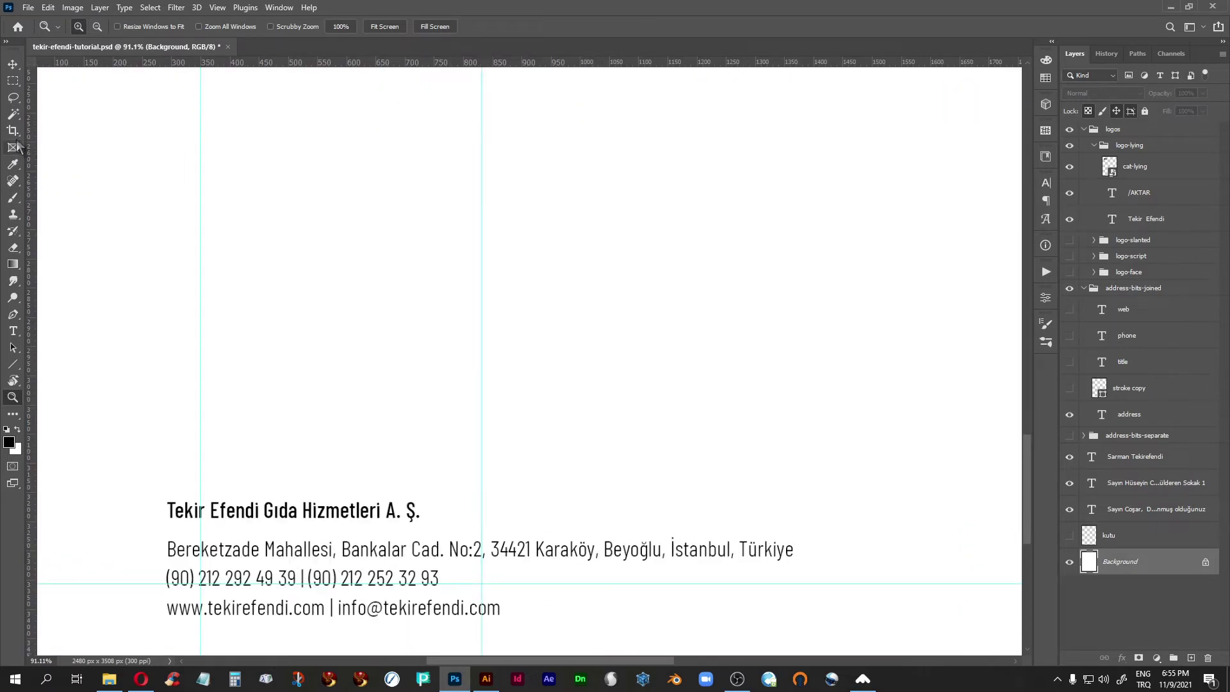
{"action": "left_click", "coordinate": [13, 69]}
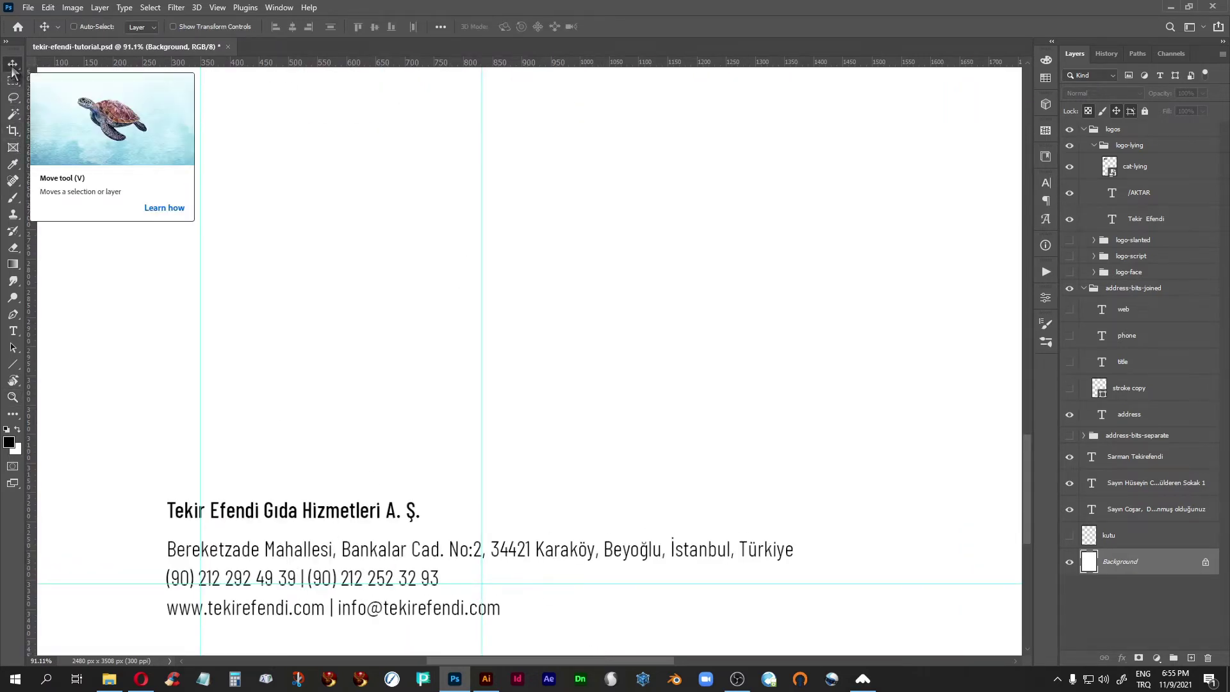
{"action": "key", "text": "Down"}
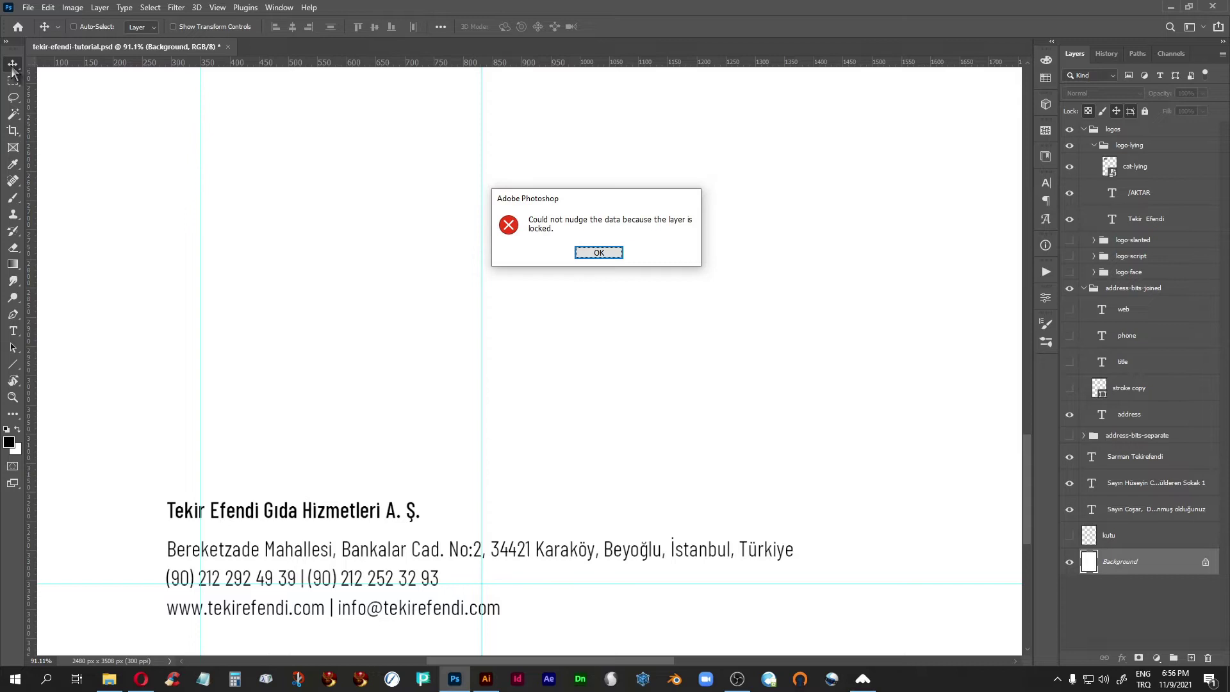
{"action": "left_click", "coordinate": [599, 252]}
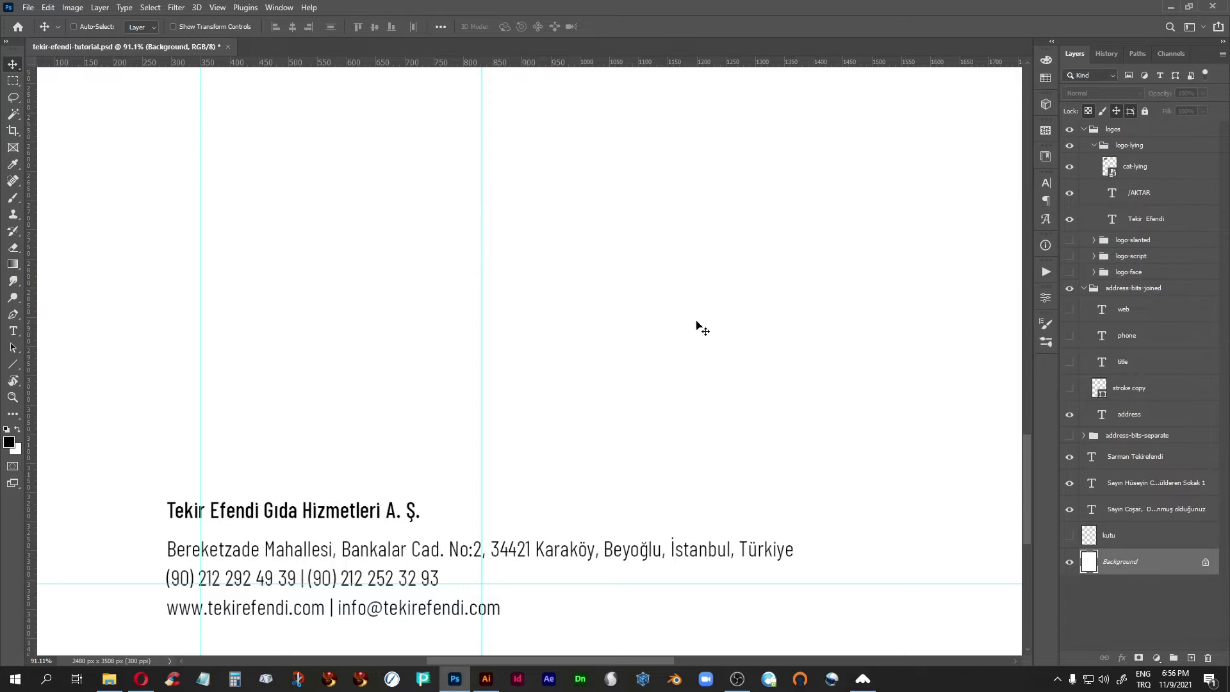
{"action": "left_click", "coordinate": [1102, 416]}
{"action": "key", "text": "Right"}
{"action": "key", "text": "Right"}
{"action": "key", "text": "Right"}
{"action": "key", "text": "Right"}
{"action": "key", "text": "Right"}
{"action": "key", "text": "Right"}
{"action": "key", "text": "Right"}
{"action": "key", "text": "Right"}
{"action": "key", "text": "Right"}
{"action": "key", "text": "Right"}
{"action": "key", "text": "Right"}
{"action": "key", "text": "Right"}
{"action": "key", "text": "Right"}
{"action": "key", "text": "Right"}
{"action": "key", "text": "Right"}
{"action": "key", "text": "Right"}
{"action": "key", "text": "Right"}
{"action": "key", "text": "Right"}
{"action": "key", "text": "Right"}
{"action": "key", "text": "Right"}
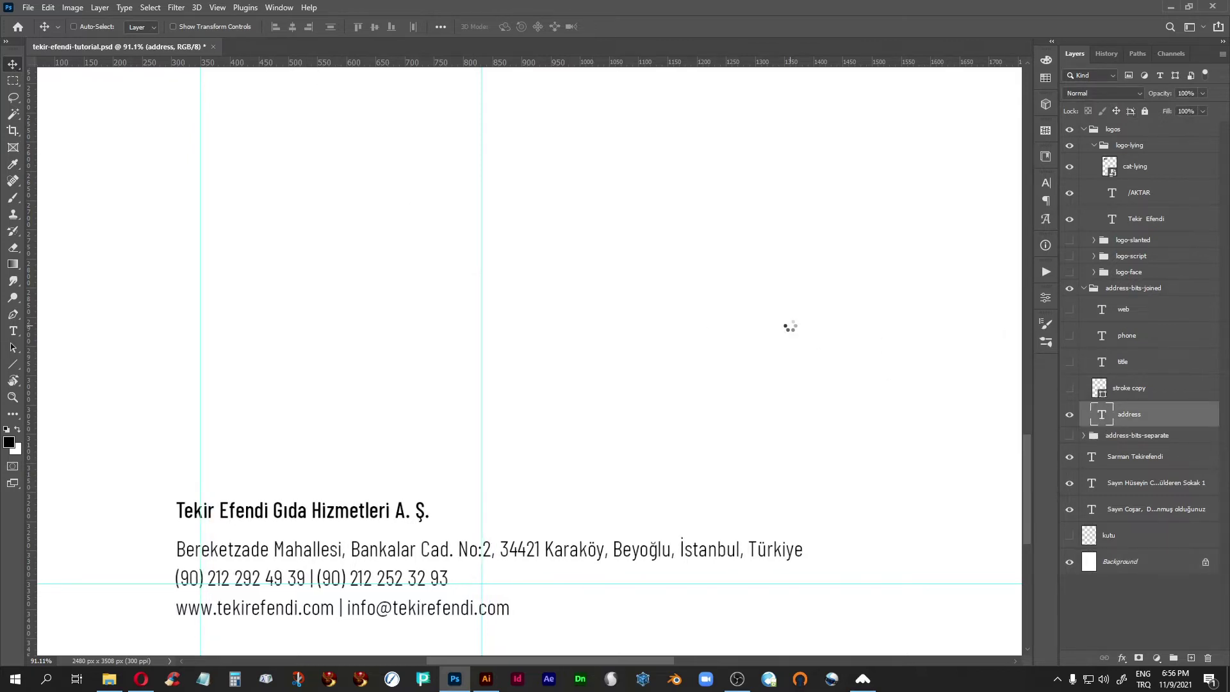
{"action": "key", "text": "Right"}
{"action": "key", "text": "Right"}
{"action": "key", "text": "Right"}
{"action": "key", "text": "Right"}
{"action": "key", "text": "Right"}
{"action": "key", "text": "Right"}
{"action": "key", "text": "Right"}
{"action": "key", "text": "Right"}
{"action": "key", "text": "Right"}
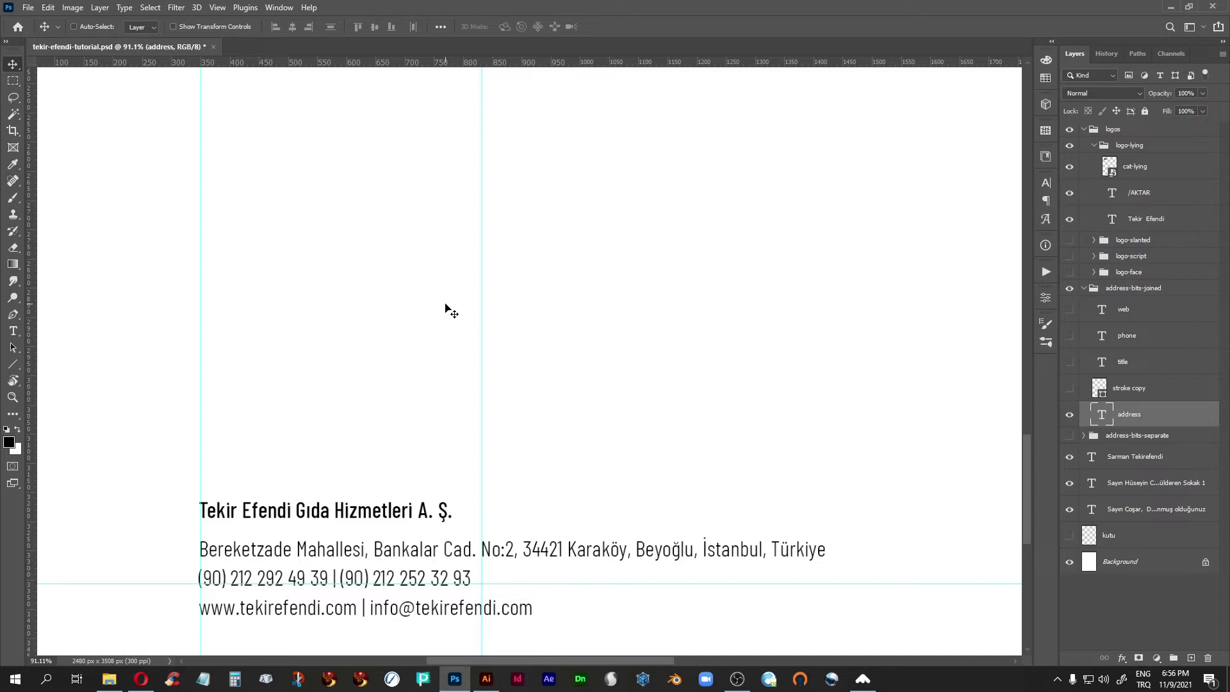
{"action": "key", "text": "ctrl+0"}
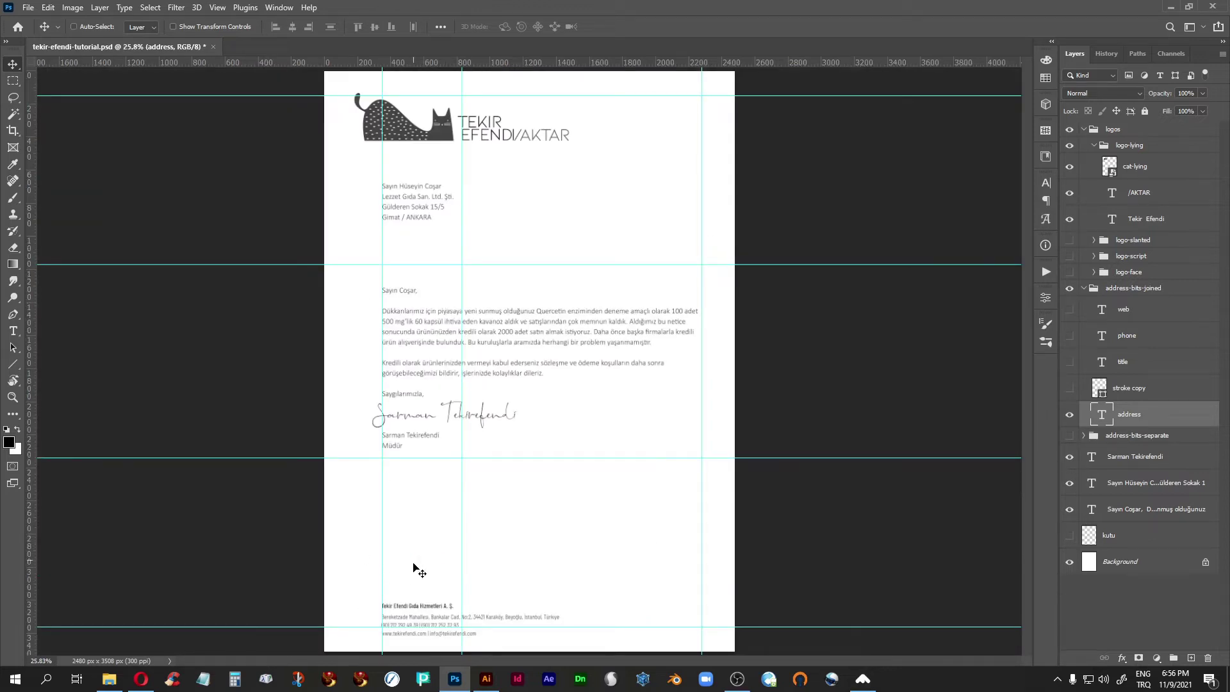
Step: Move the footer address text right to the EFENDI guide and raise it about 30 px so its last line sits on the bottom margin guide
{"action": "left_click_drag", "start_coordinate": [408, 613], "coordinate": [485, 617]}
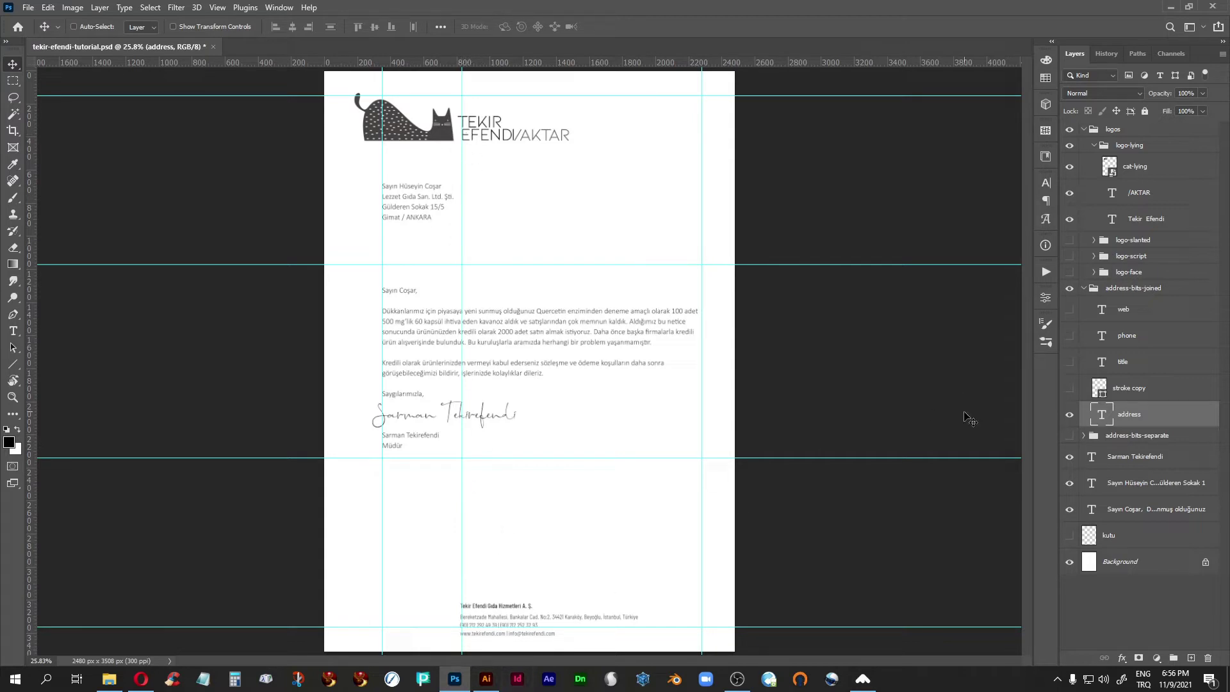
{"action": "left_click", "coordinate": [12, 398]}
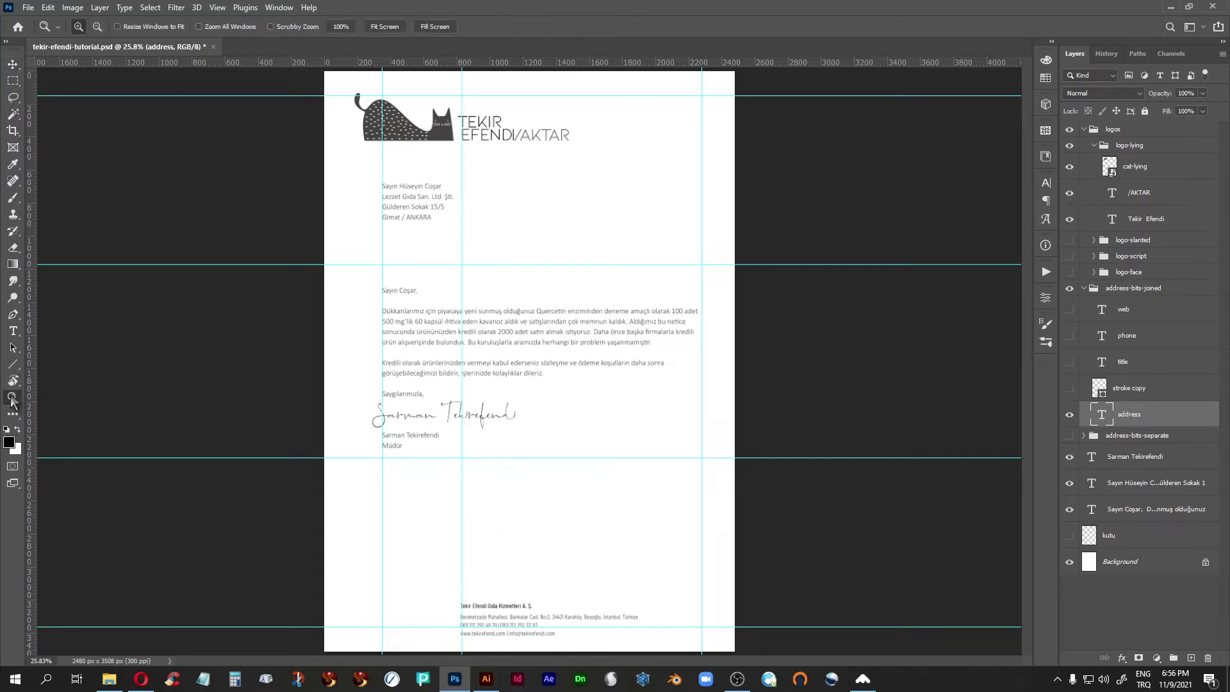
{"action": "left_click_drag", "start_coordinate": [433, 570], "coordinate": [708, 654]}
{"action": "left_click_drag", "start_coordinate": [526, 459], "coordinate": [508, 329]}
{"action": "left_click", "coordinate": [13, 65]}
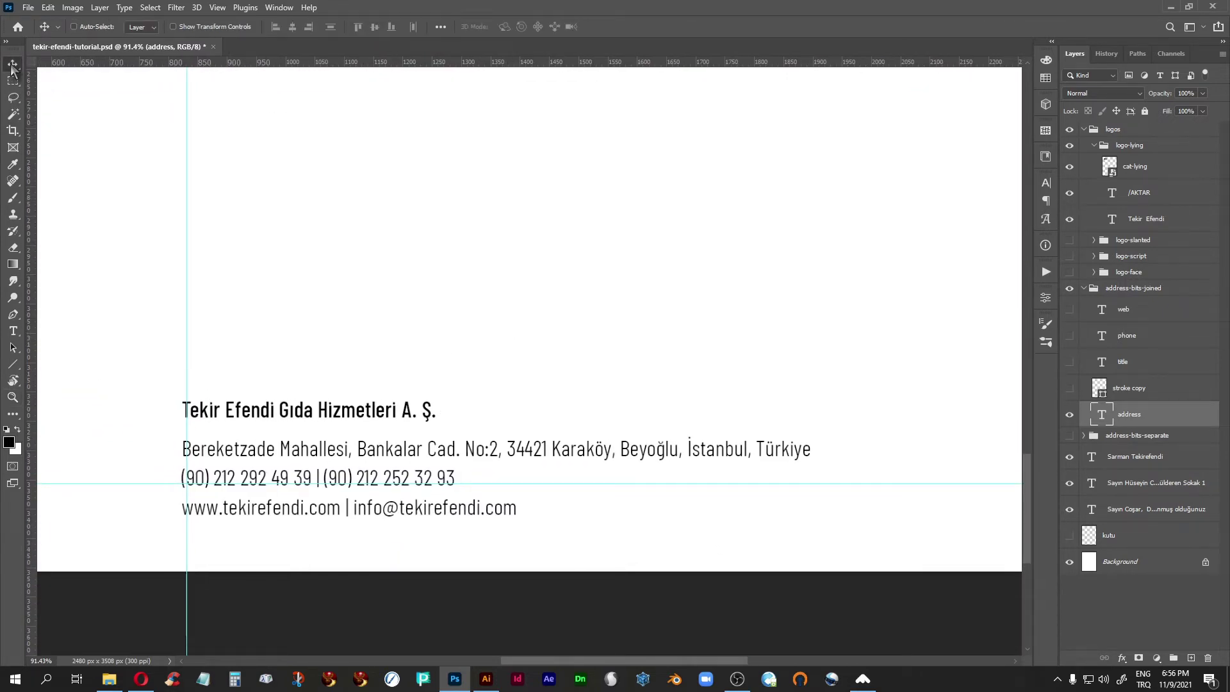
{"action": "key", "text": "shift+Up"}
{"action": "key", "text": "shift+Up"}
{"action": "key", "text": "shift+Up"}
{"action": "key", "text": "shift+Up"}
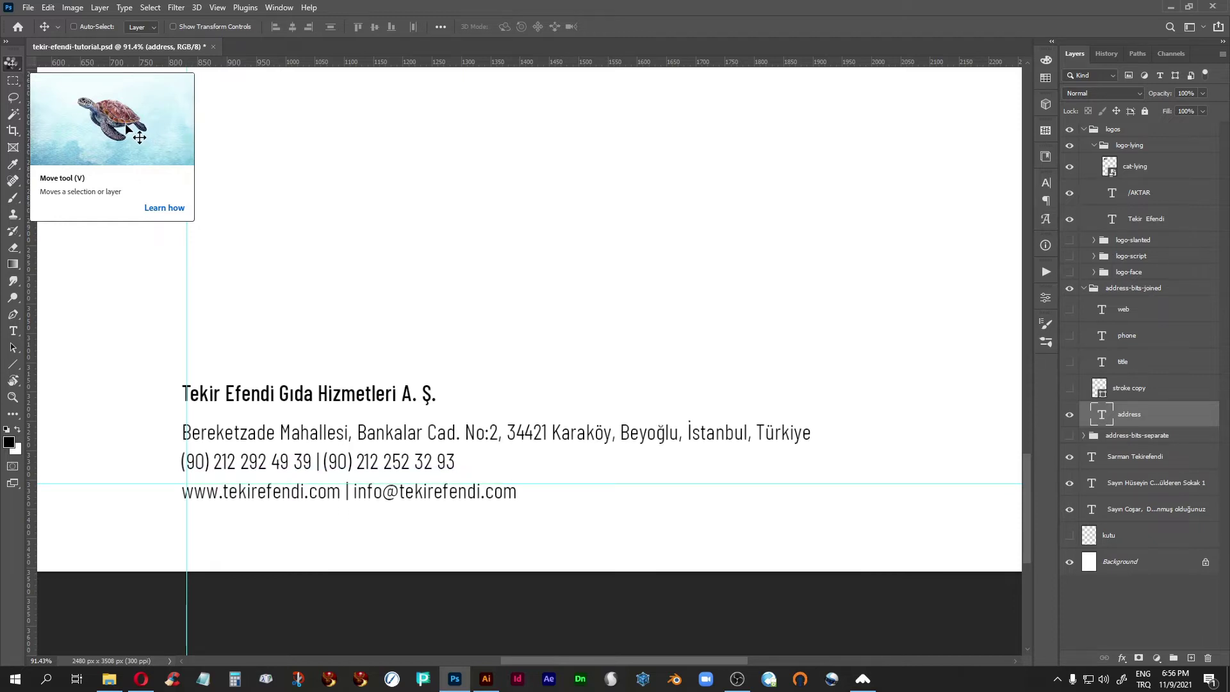
{"action": "key", "text": "shift+Up"}
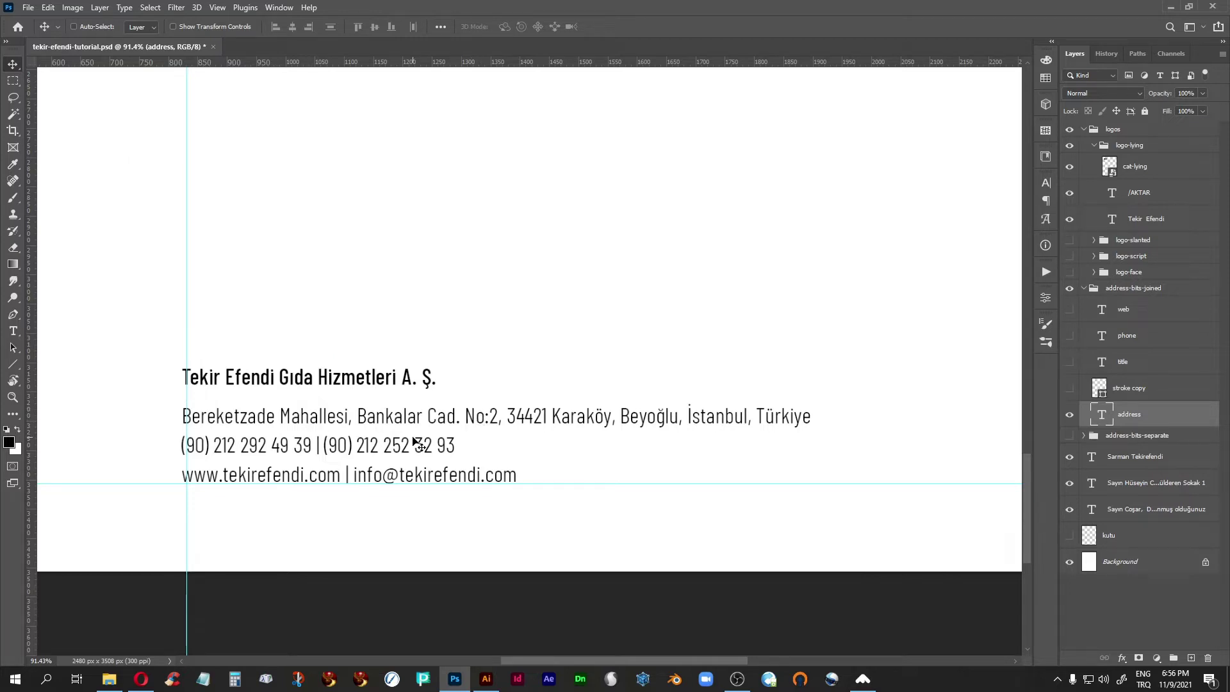
Step: Nudge the footer address text a few pixels right towards the vertical EFENDI guide
{"action": "key", "text": "Right"}
{"action": "key", "text": "Right"}
{"action": "key", "text": "Right"}
{"action": "key", "text": "Right"}
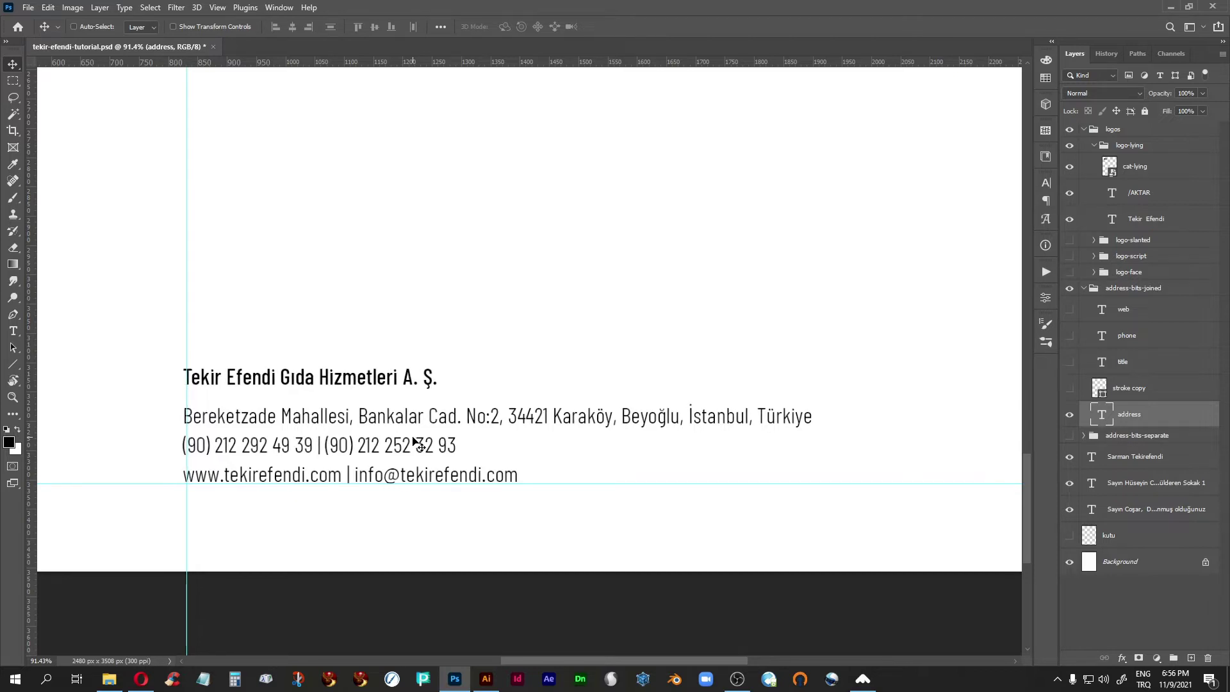
{"action": "key", "text": "Right"}
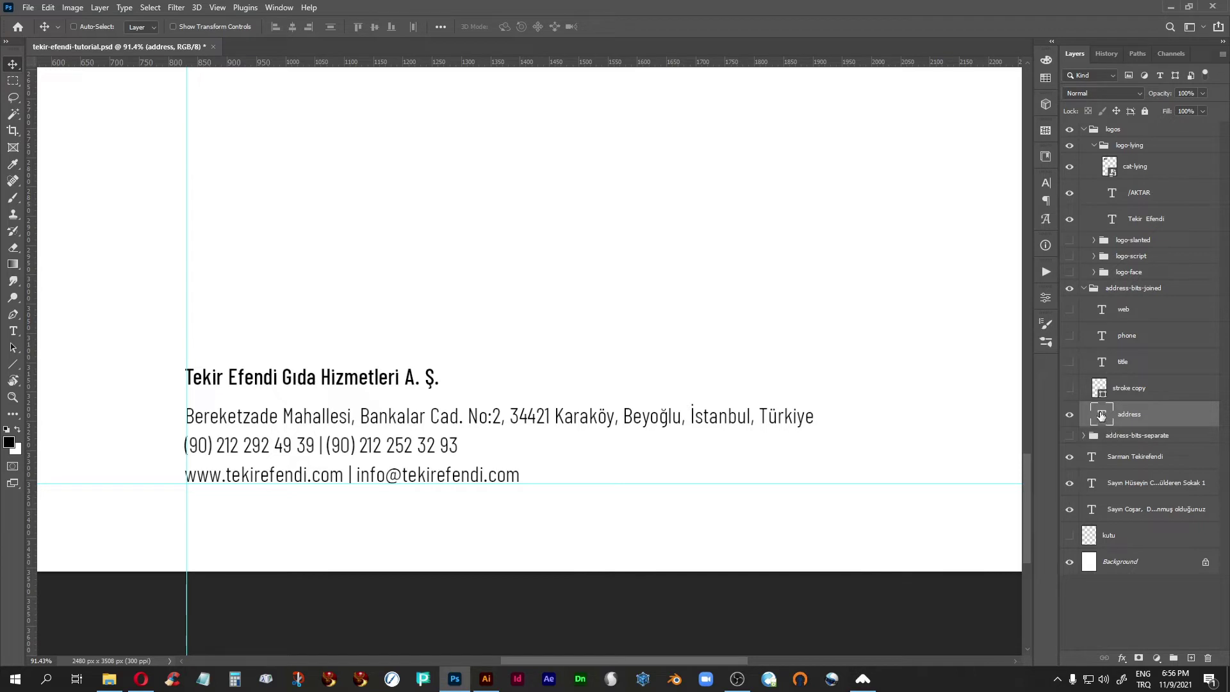
Step: Switch to the font manager, examine the Archivo Condensed weights and italics, and return to the letterhead
{"action": "left_click", "coordinate": [862, 679]}
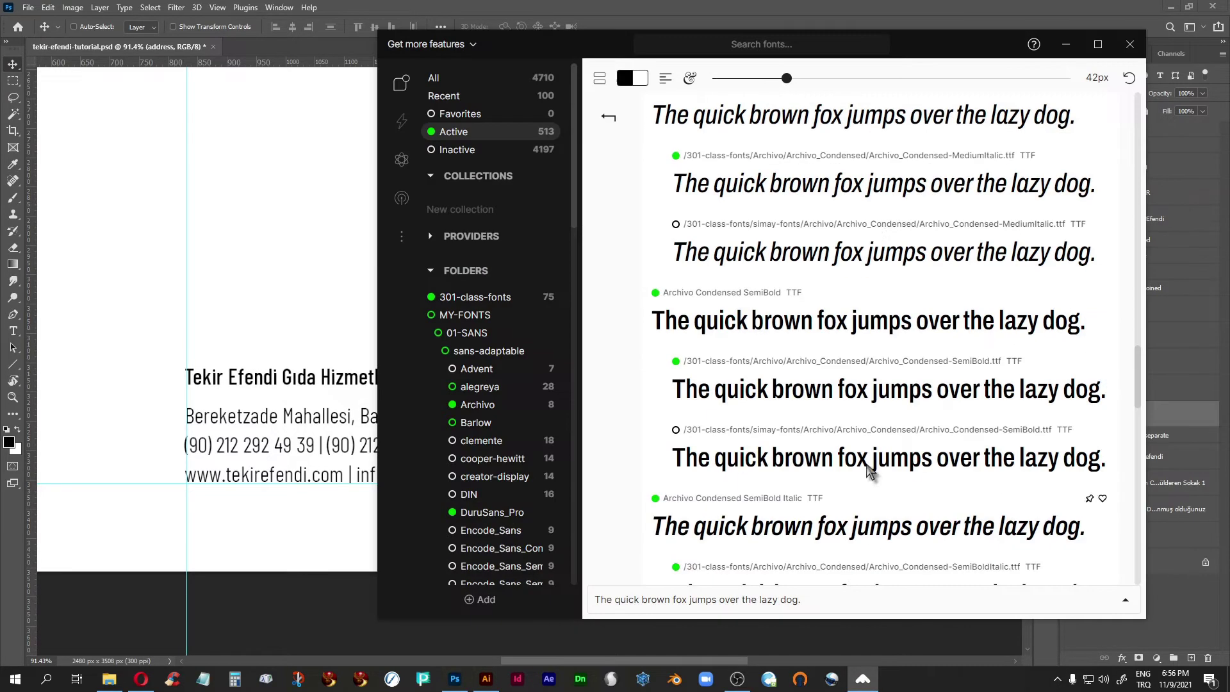
{"action": "scroll", "coordinate": [826, 352], "scroll_direction": "up", "scroll_amount": 4}
{"action": "scroll", "coordinate": [827, 353], "scroll_direction": "up", "scroll_amount": 10}
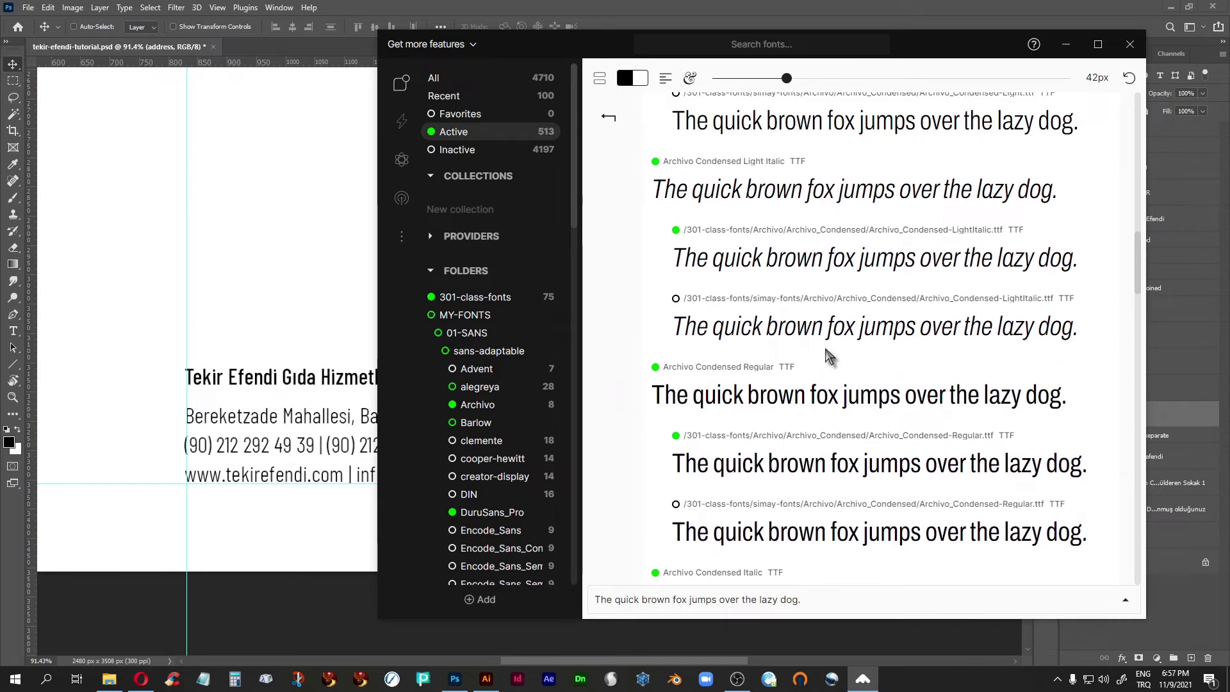
{"action": "scroll", "coordinate": [826, 354], "scroll_direction": "down", "scroll_amount": 13}
{"action": "scroll", "coordinate": [826, 357], "scroll_direction": "down", "scroll_amount": 5}
{"action": "scroll", "coordinate": [827, 354], "scroll_direction": "down", "scroll_amount": 7}
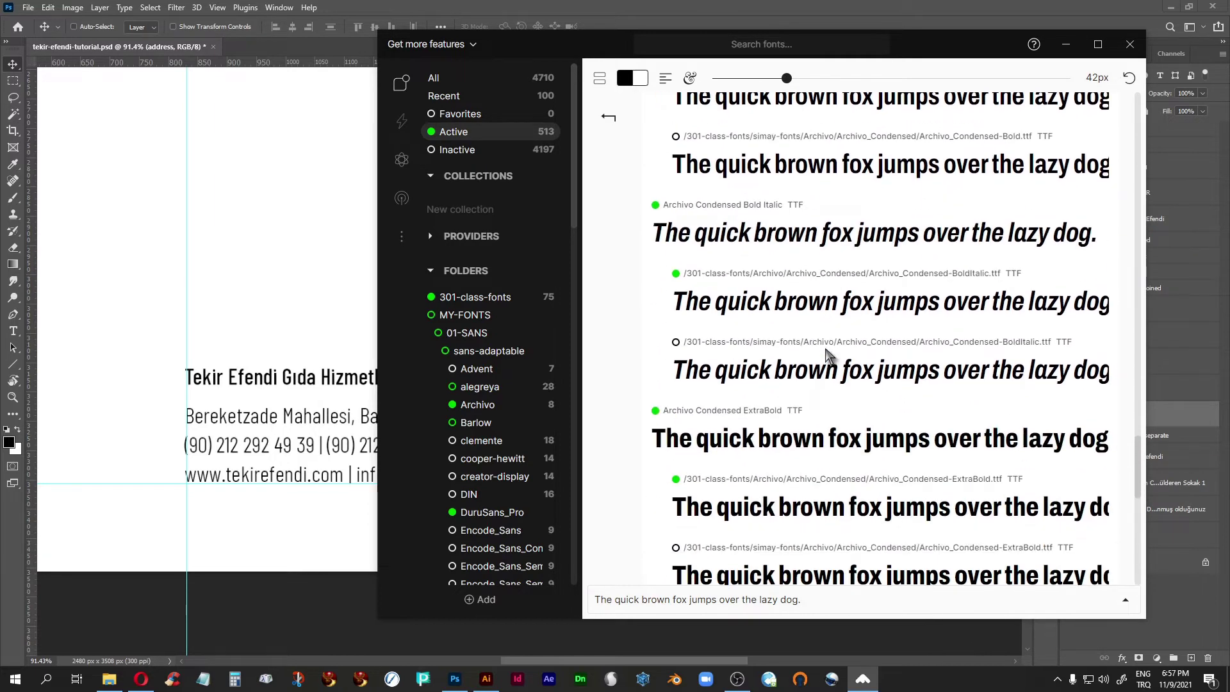
{"action": "scroll", "coordinate": [828, 354], "scroll_direction": "up", "scroll_amount": 5}
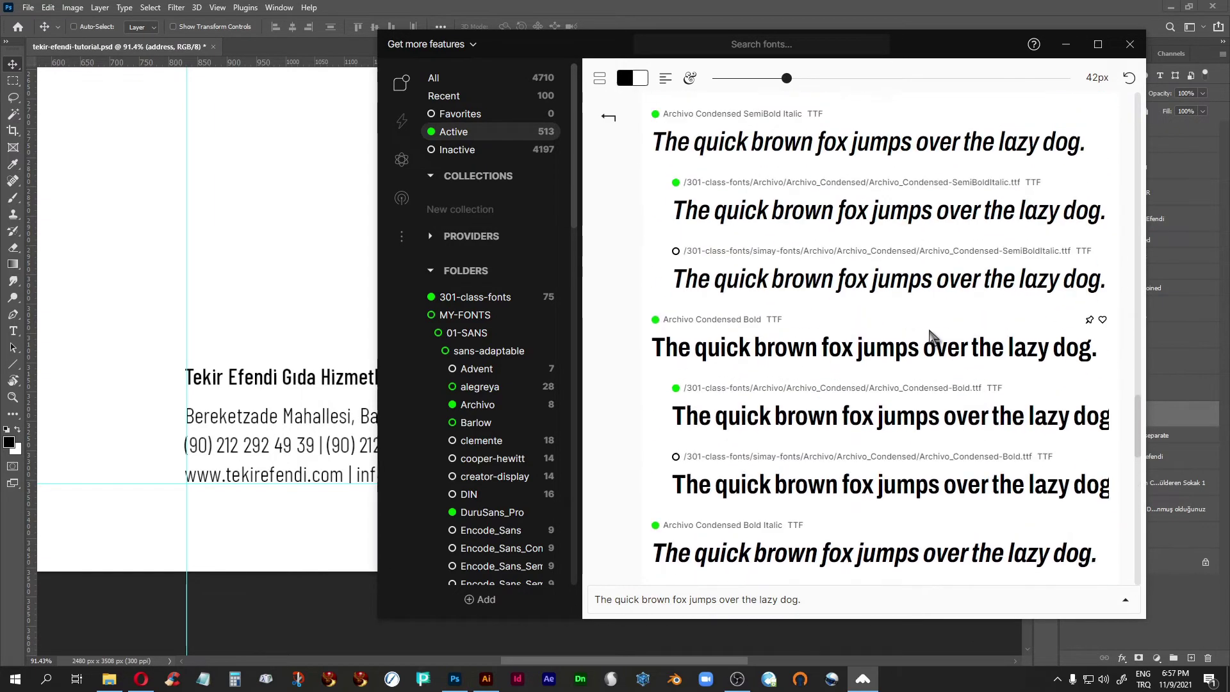
{"action": "left_click", "coordinate": [1067, 44]}
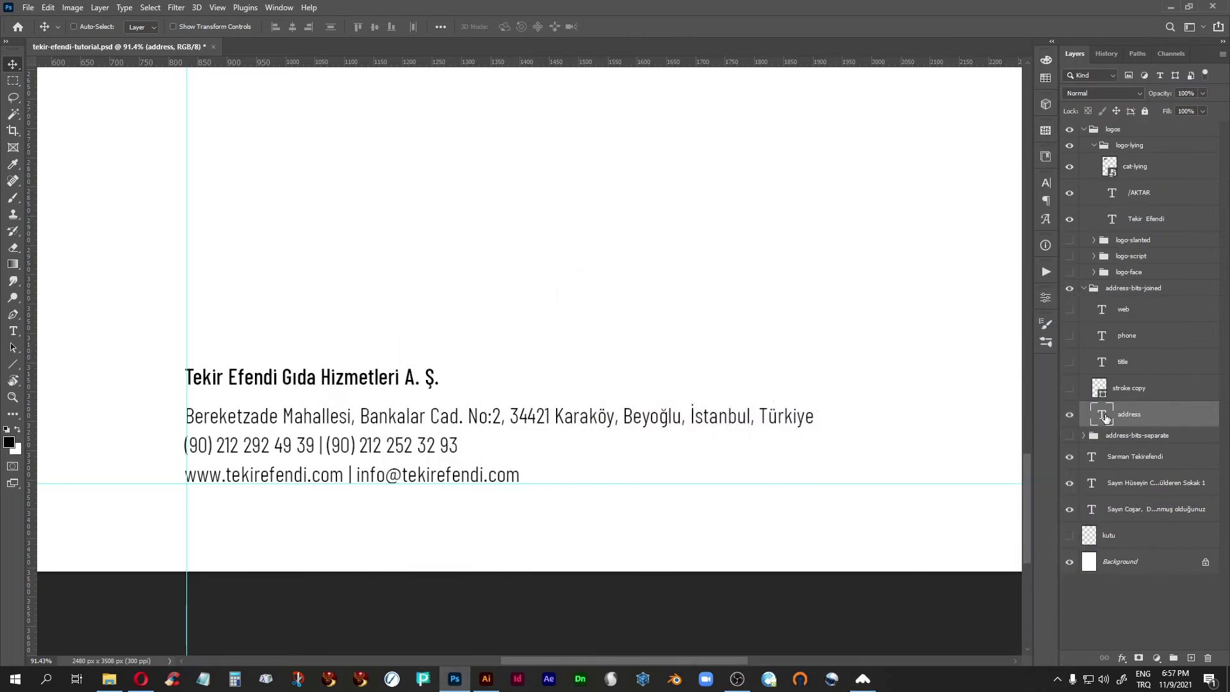
Step: Set the whole footer address text to Archivo Condensed Medium and hide the guides
{"action": "double_click", "coordinate": [1103, 415]}
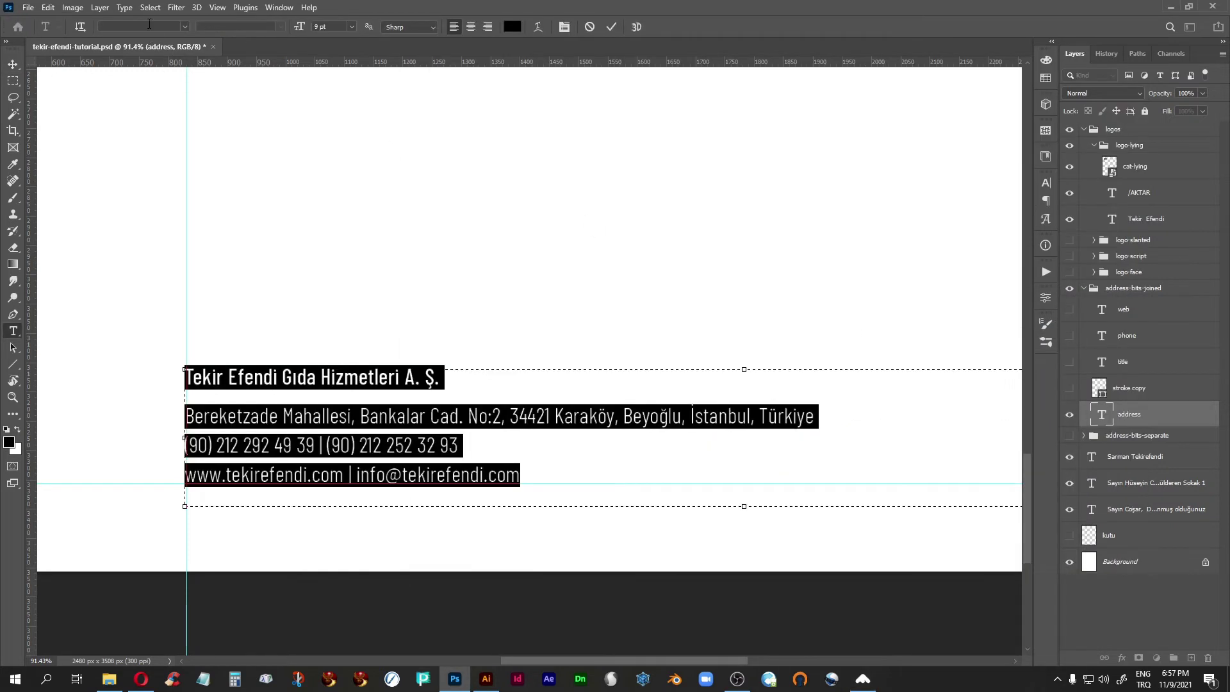
{"action": "left_click", "coordinate": [147, 24]}
{"action": "type", "text": "arch"}
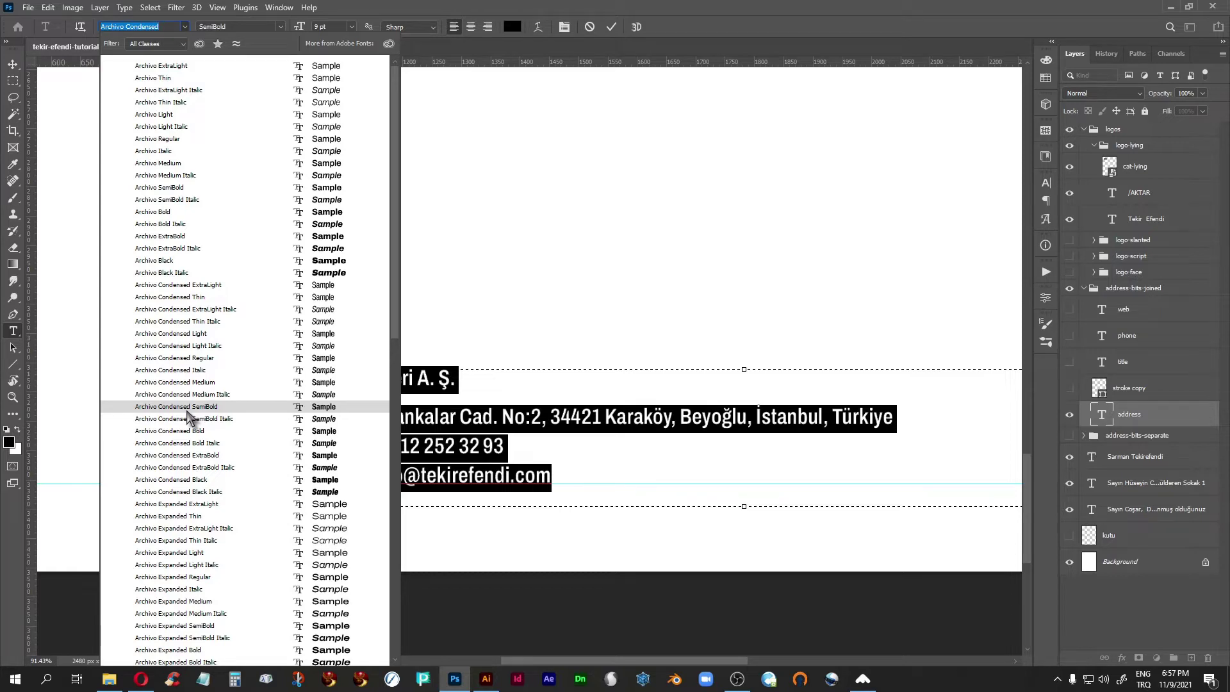
{"action": "left_click", "coordinate": [189, 382]}
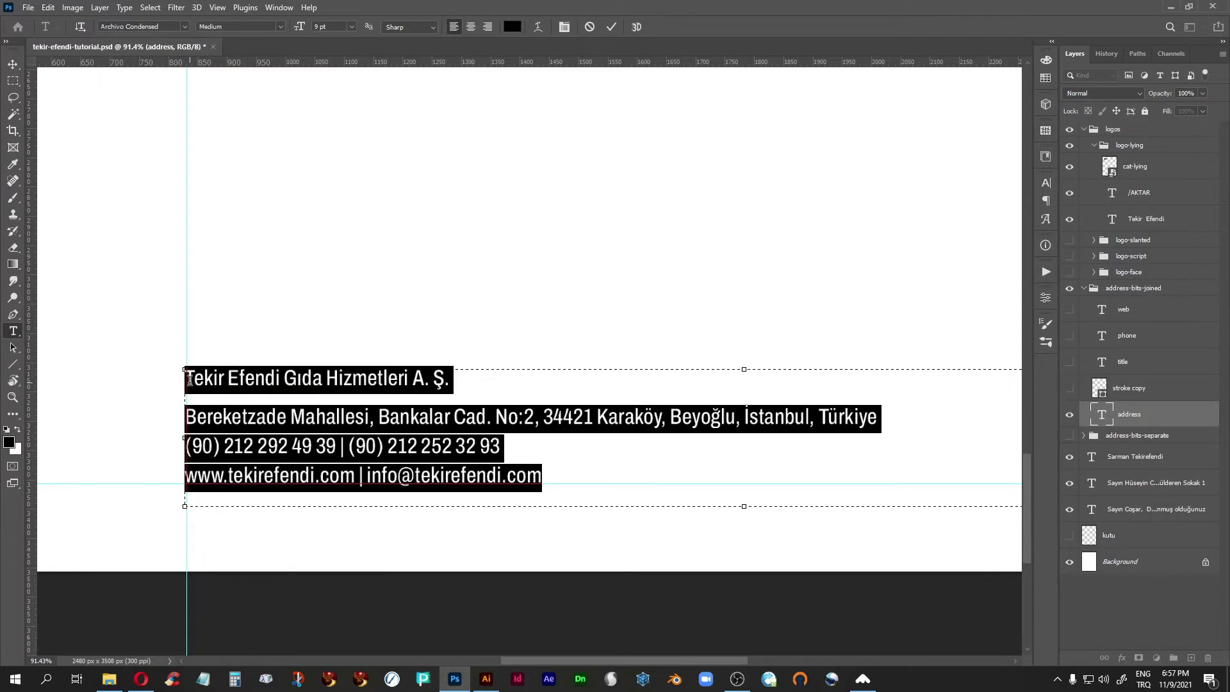
{"action": "key", "text": "ctrl+Return"}
{"action": "key", "text": "v"}
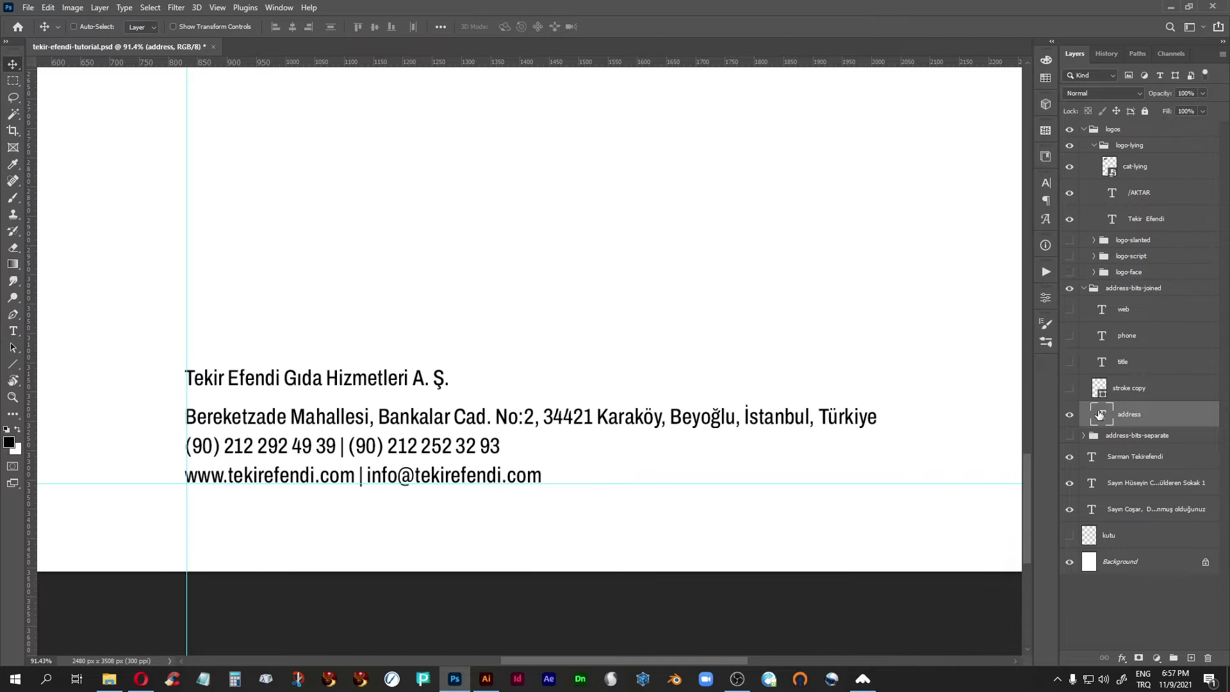
{"action": "key", "text": "ctrl+0"}
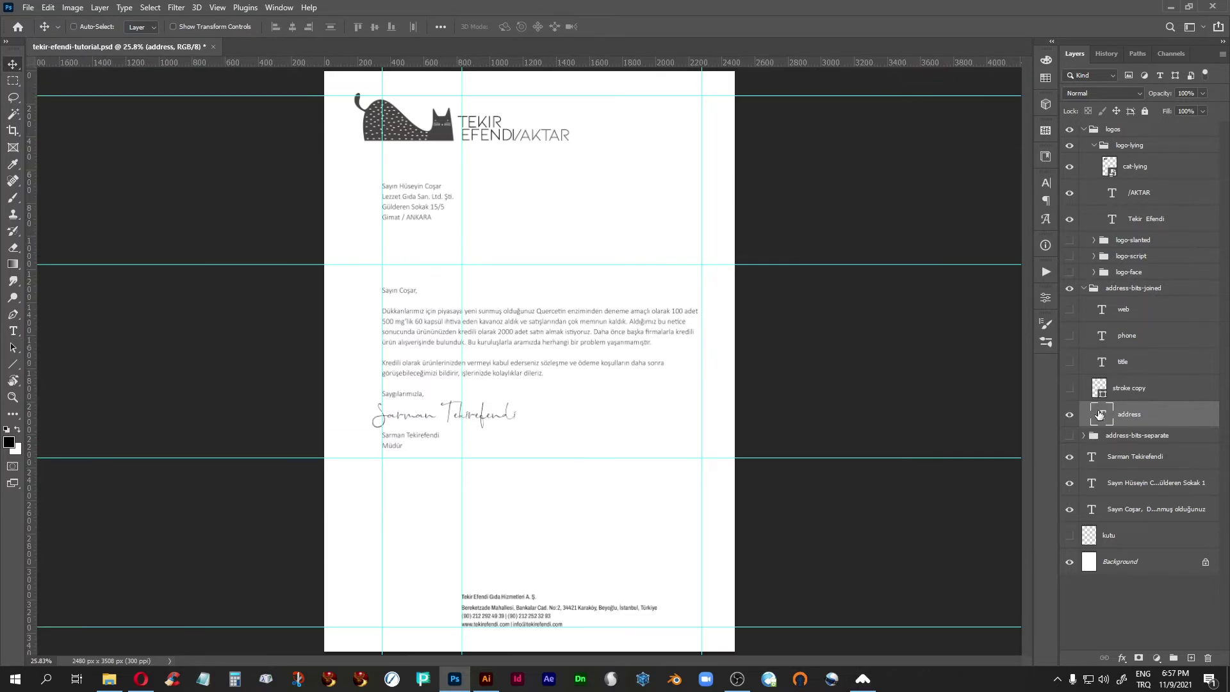
{"action": "key", "text": "ctrl+semicolon"}
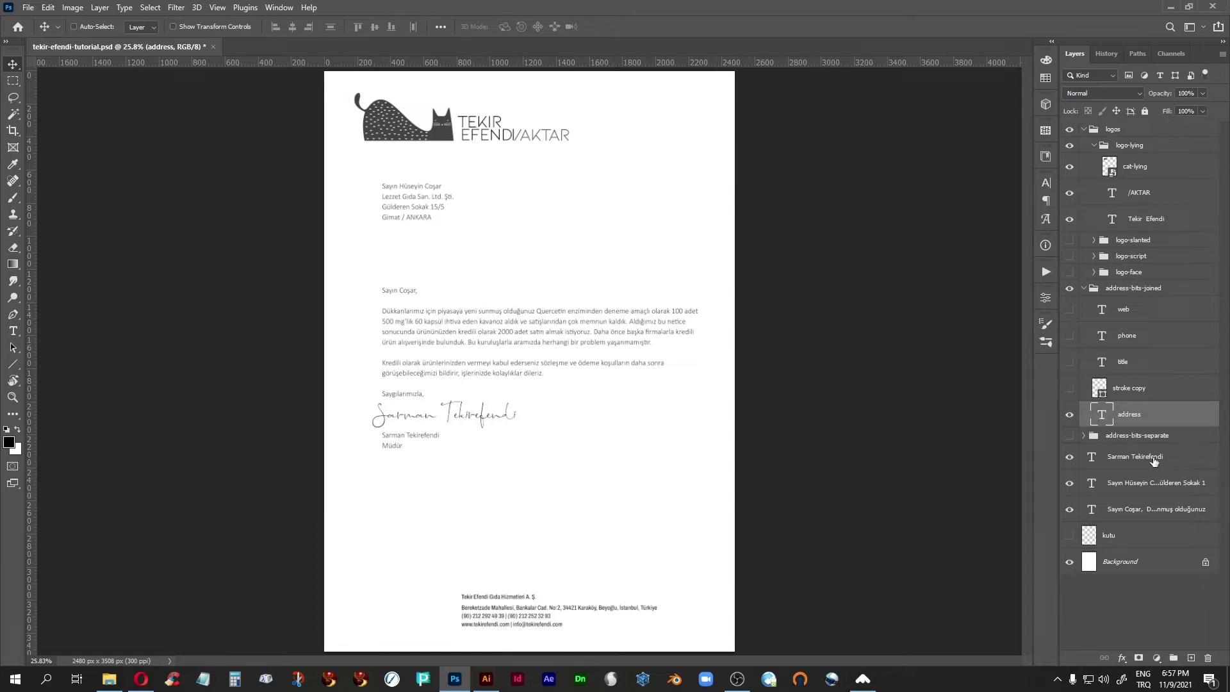
Step: Change the font weight of the whole footer address to SemiBold
{"action": "double_click", "coordinate": [1102, 415]}
{"action": "left_click", "coordinate": [280, 27]}
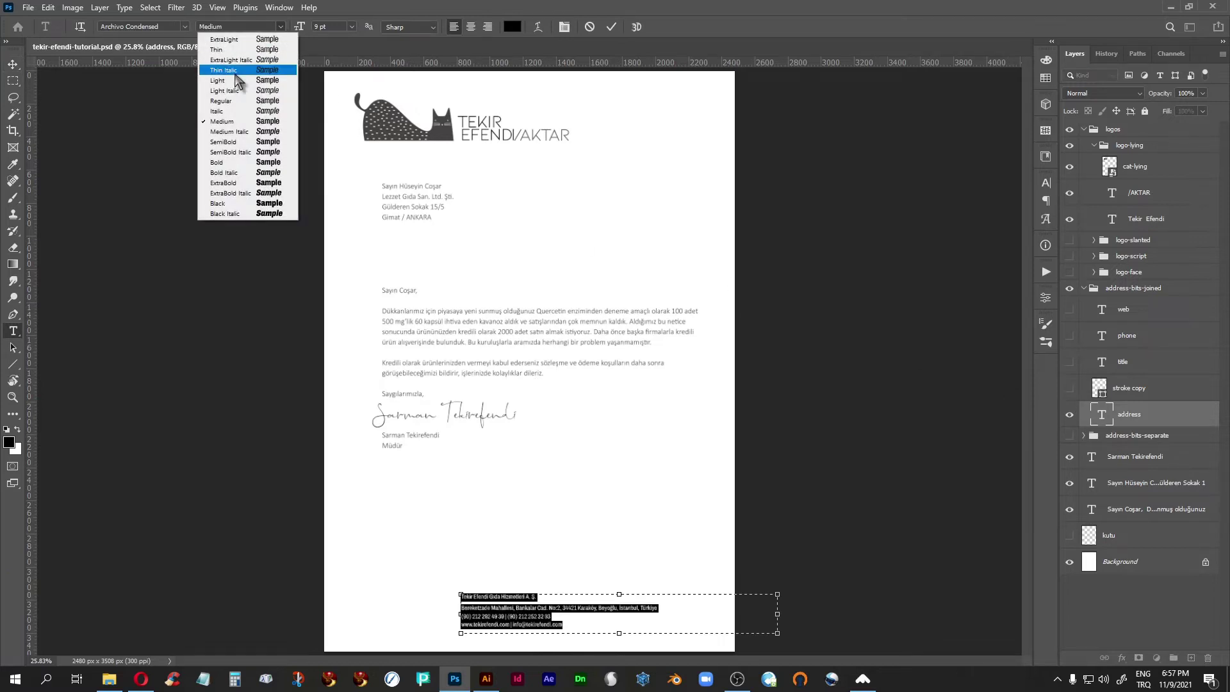
{"action": "left_click", "coordinate": [223, 142]}
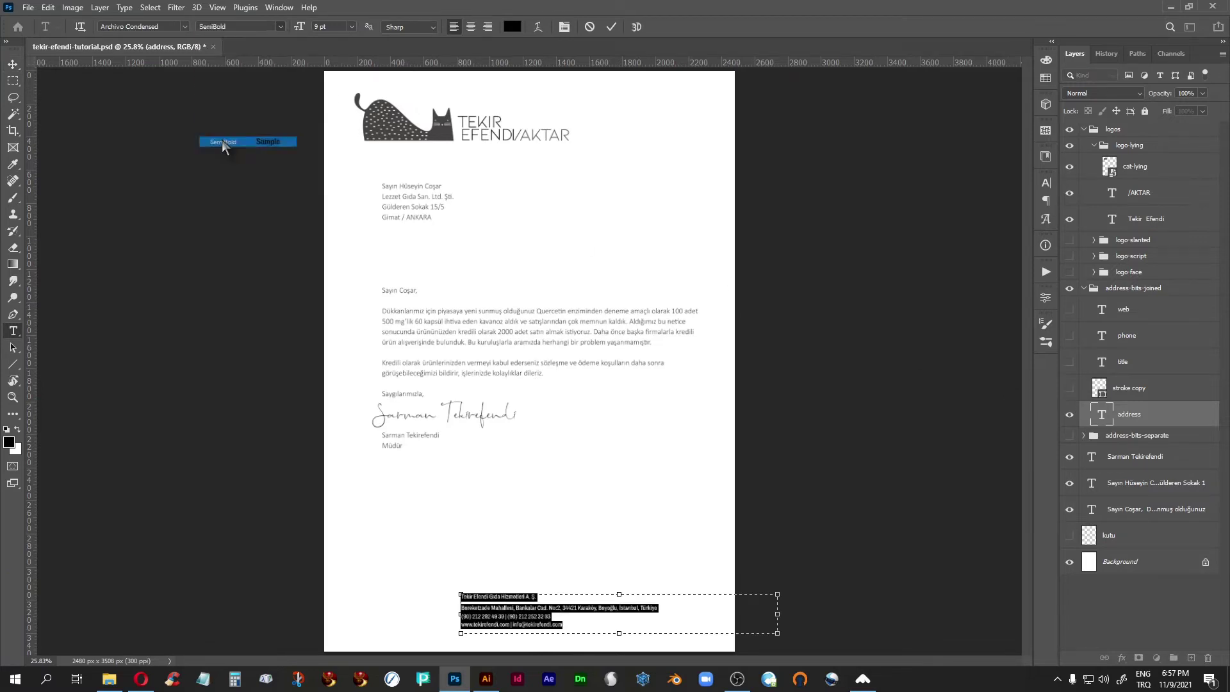
{"action": "left_click", "coordinate": [1101, 416]}
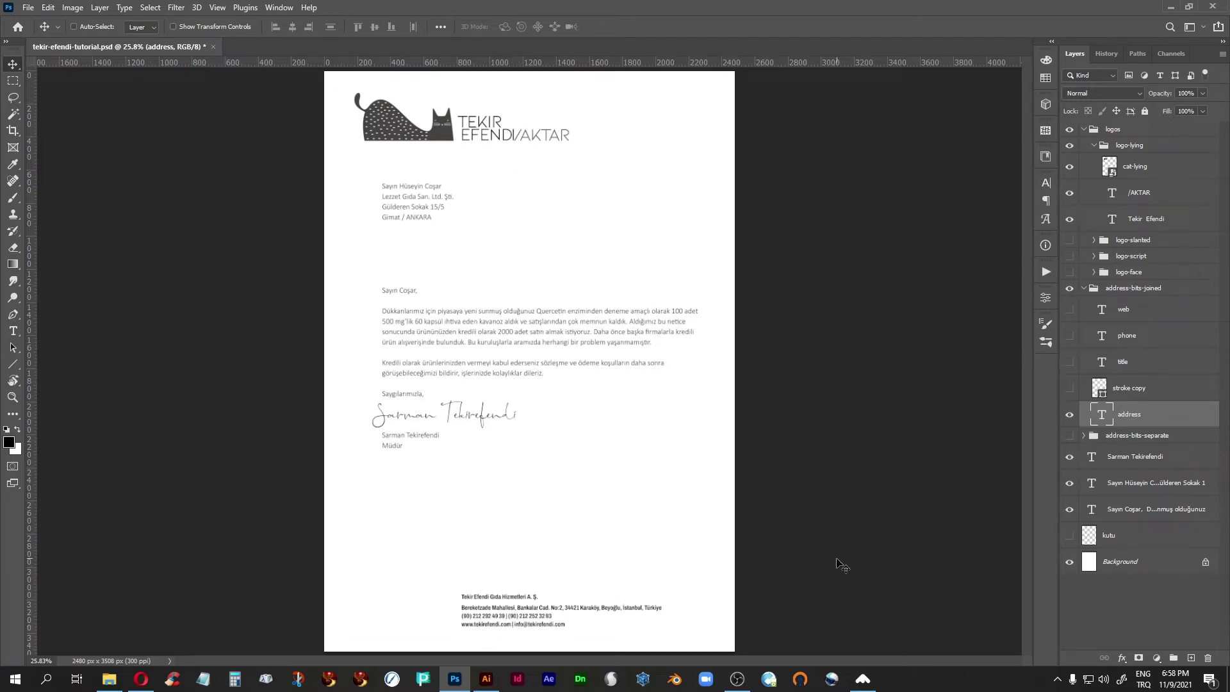
Step: Set only the company name line of the footer address to the ExtraBold weight
{"action": "key", "text": "ctrl+plus"}
{"action": "key", "text": "ctrl+plus"}
{"action": "key", "text": "ctrl+plus"}
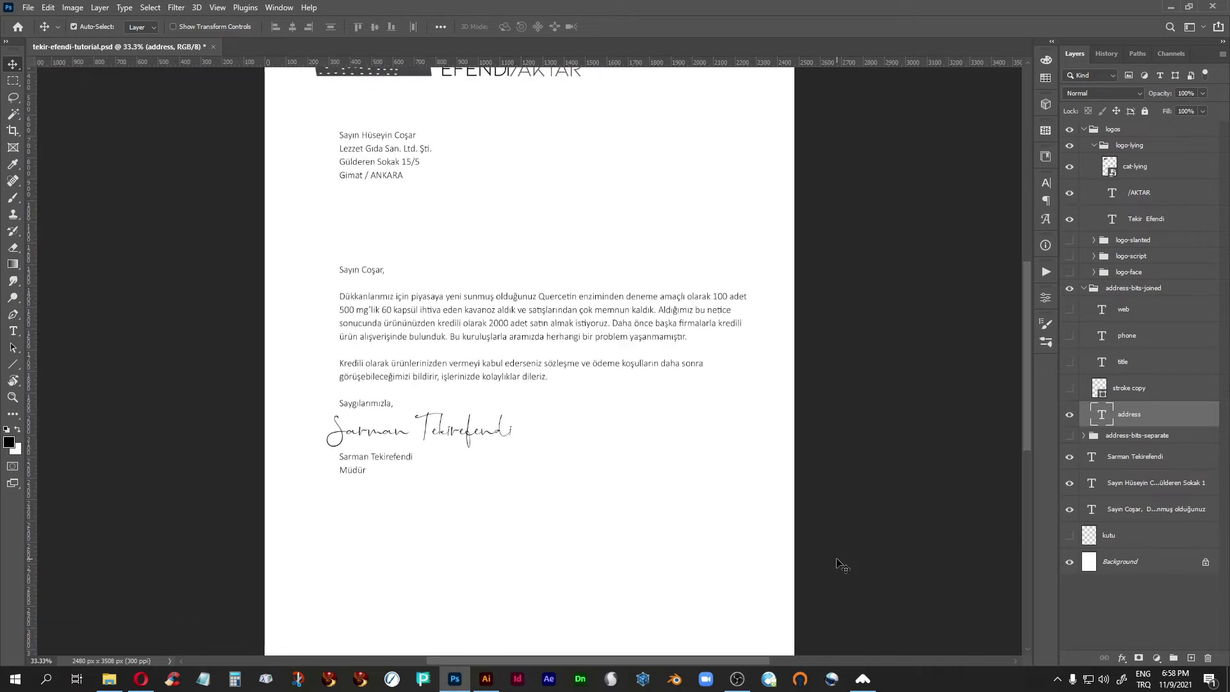
{"action": "scroll", "coordinate": [651, 509], "scroll_direction": "down", "scroll_amount": 10}
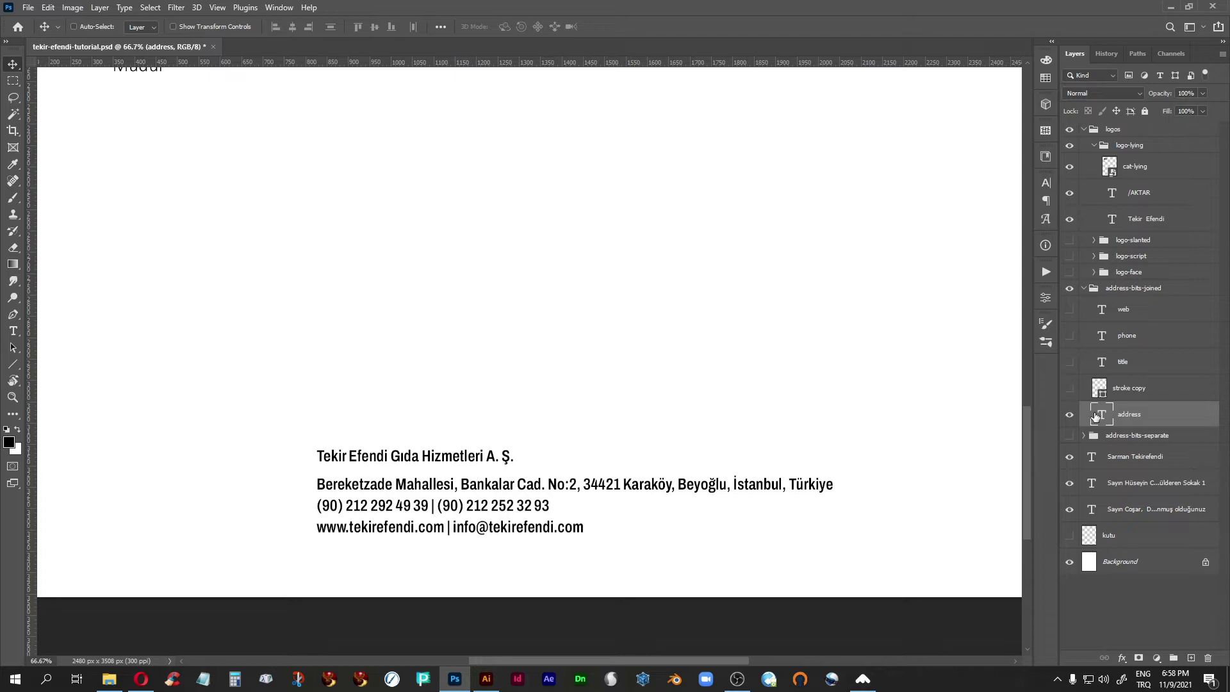
{"action": "double_click", "coordinate": [1100, 414]}
{"action": "left_click_drag", "start_coordinate": [513, 453], "coordinate": [217, 432]}
{"action": "left_click", "coordinate": [280, 26]}
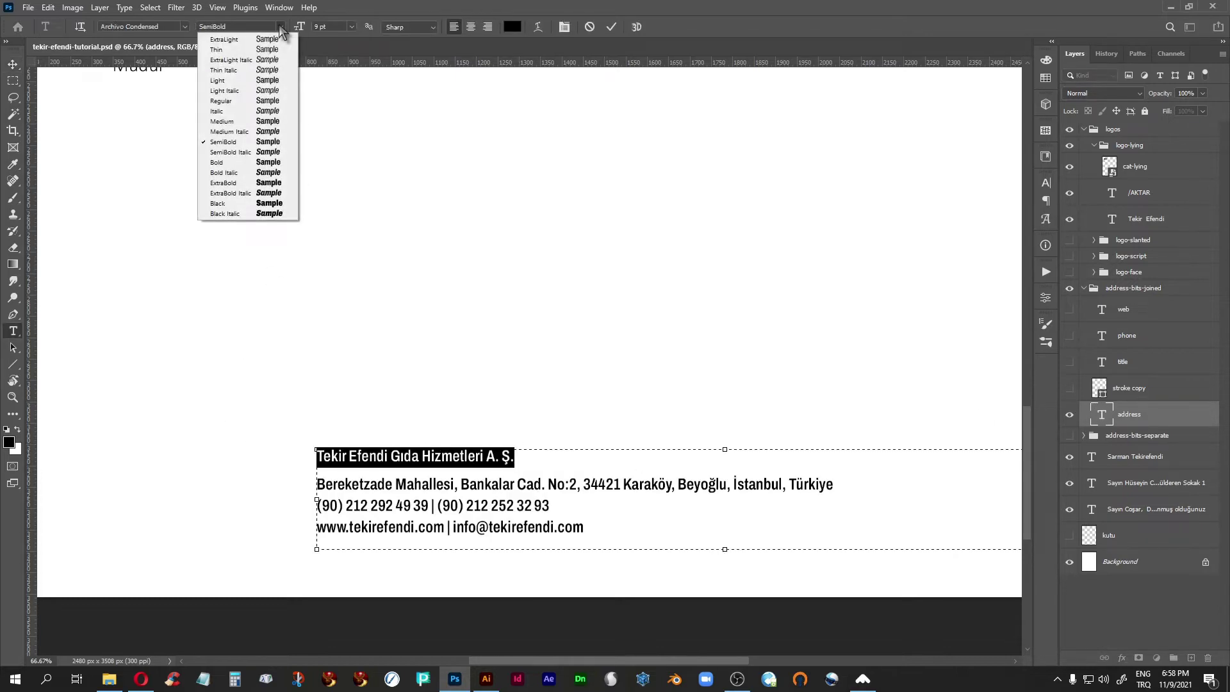
{"action": "left_click", "coordinate": [231, 183]}
{"action": "key", "text": "Escape"}
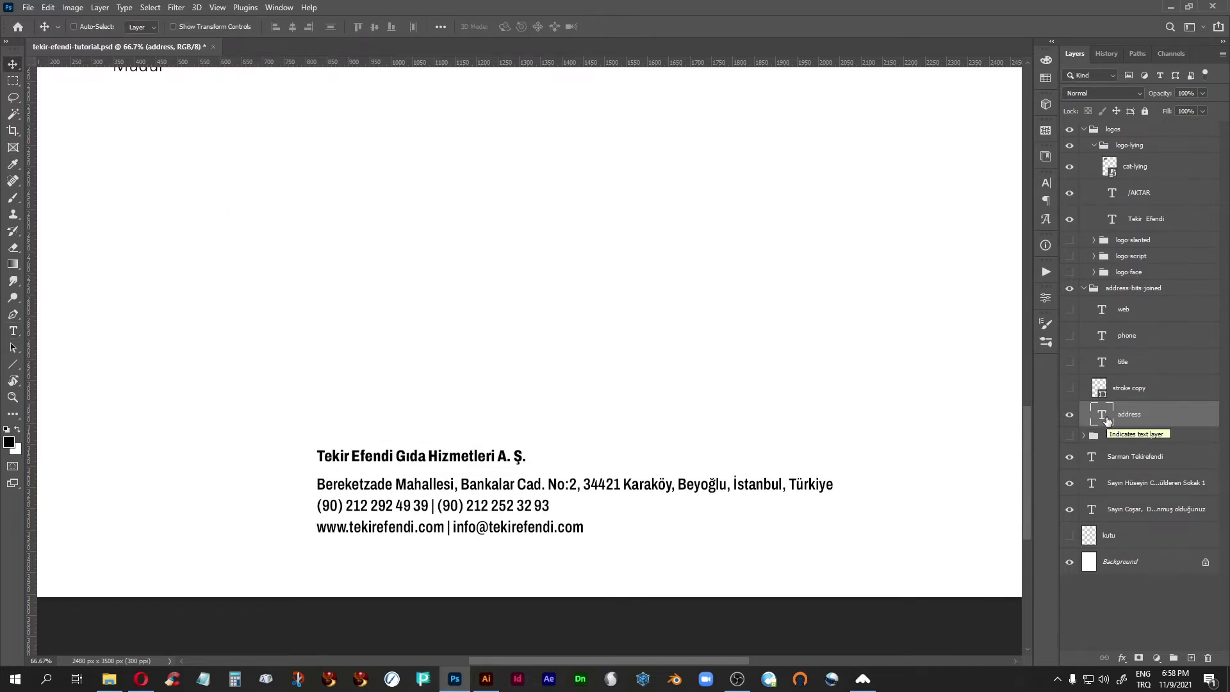
Step: Set the tracking of the whole footer address text to 25
{"action": "double_click", "coordinate": [1102, 415]}
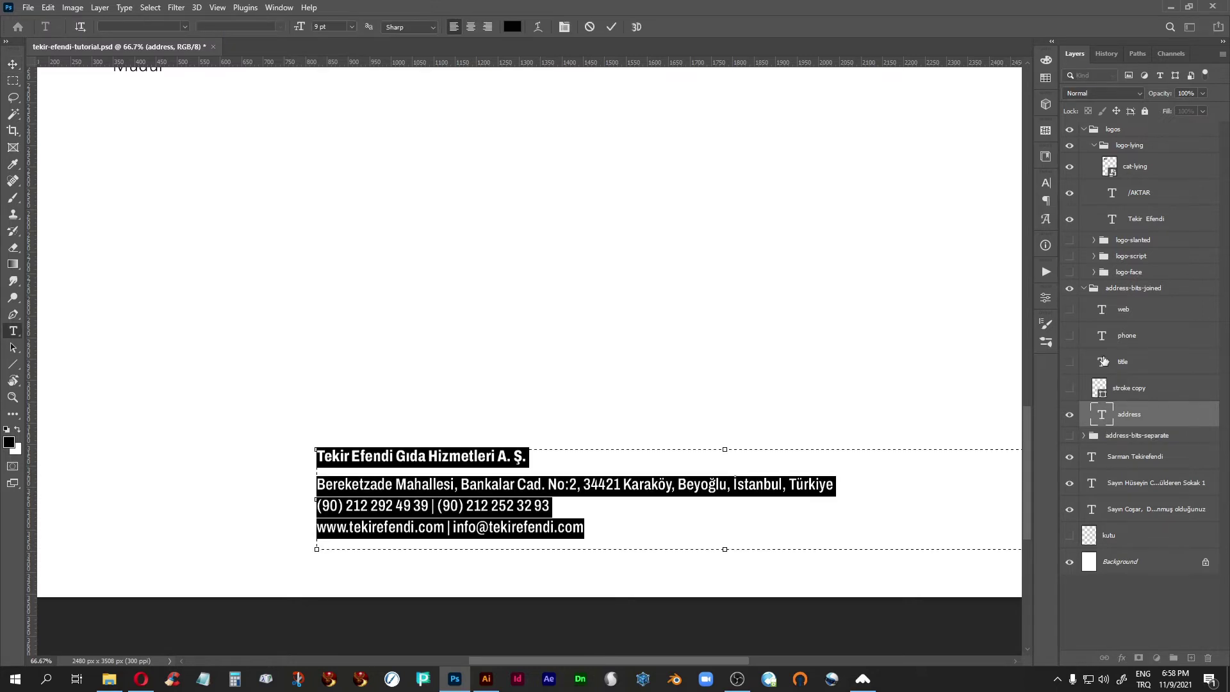
{"action": "left_click", "coordinate": [1046, 184]}
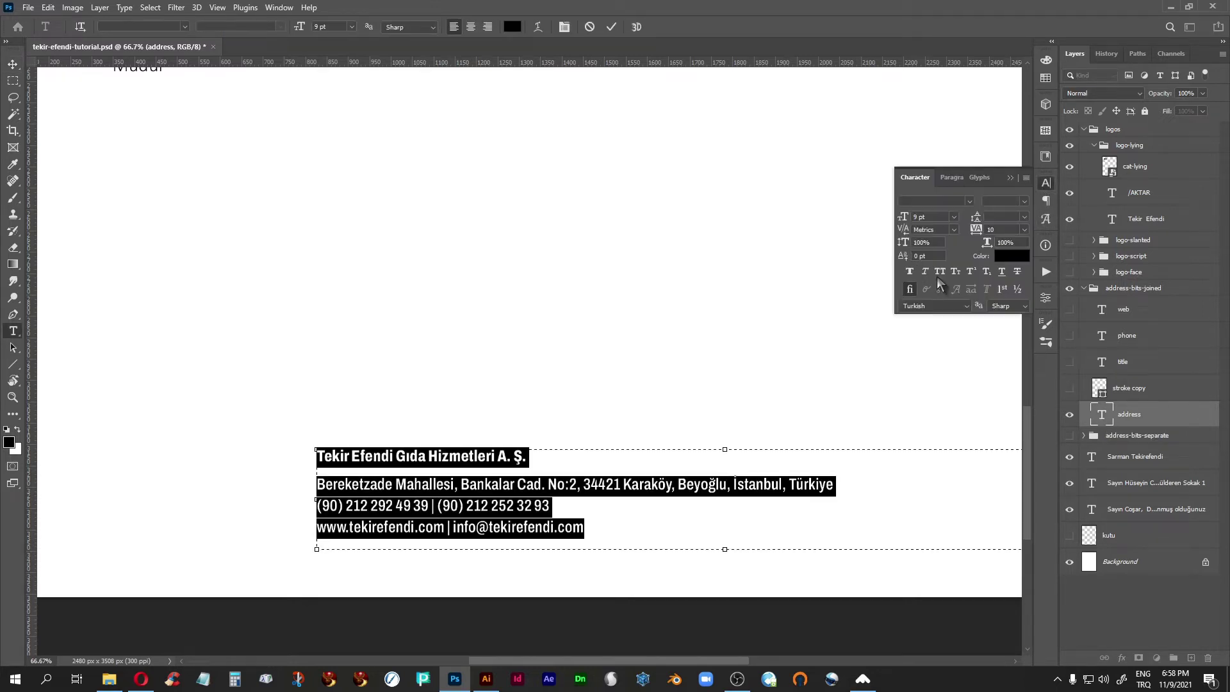
{"action": "left_click", "coordinate": [1024, 230]}
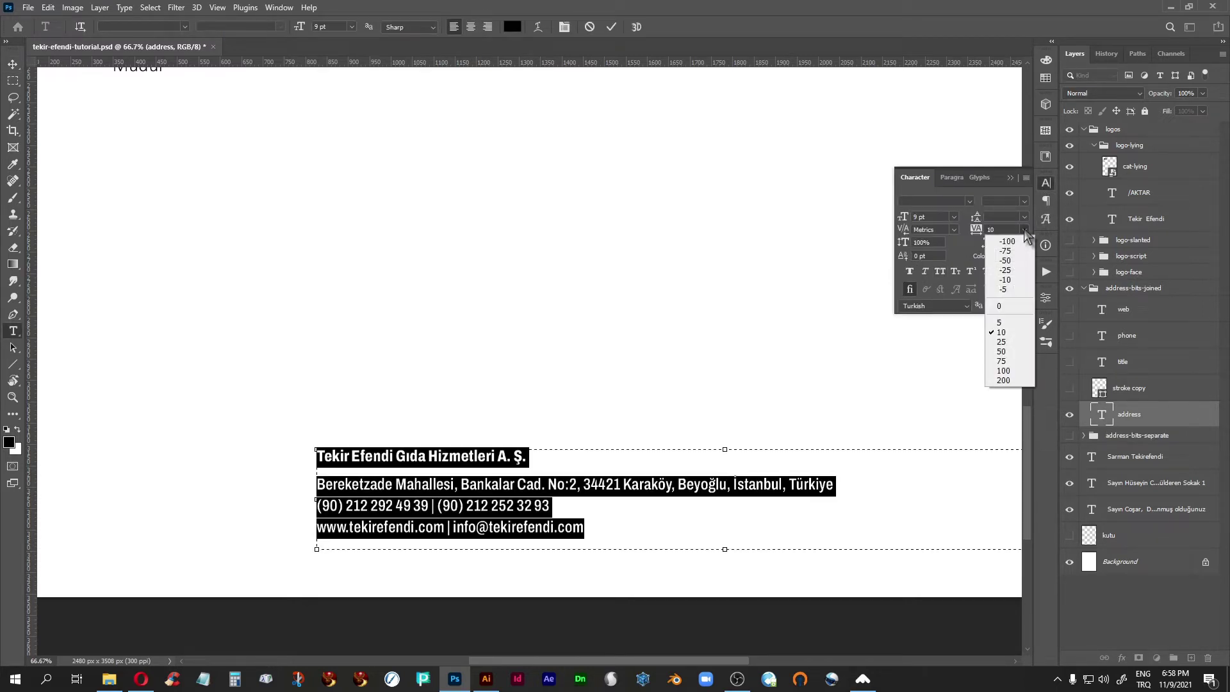
{"action": "left_click", "coordinate": [1007, 345]}
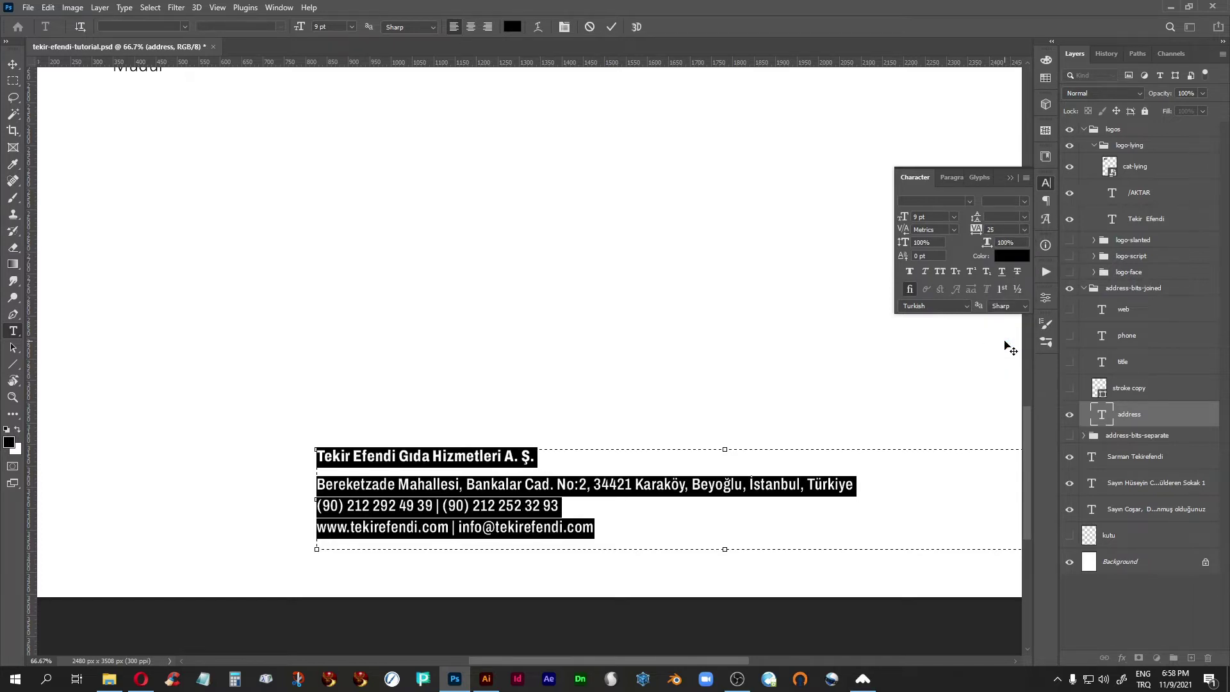
{"action": "key", "text": "ctrl+Return"}
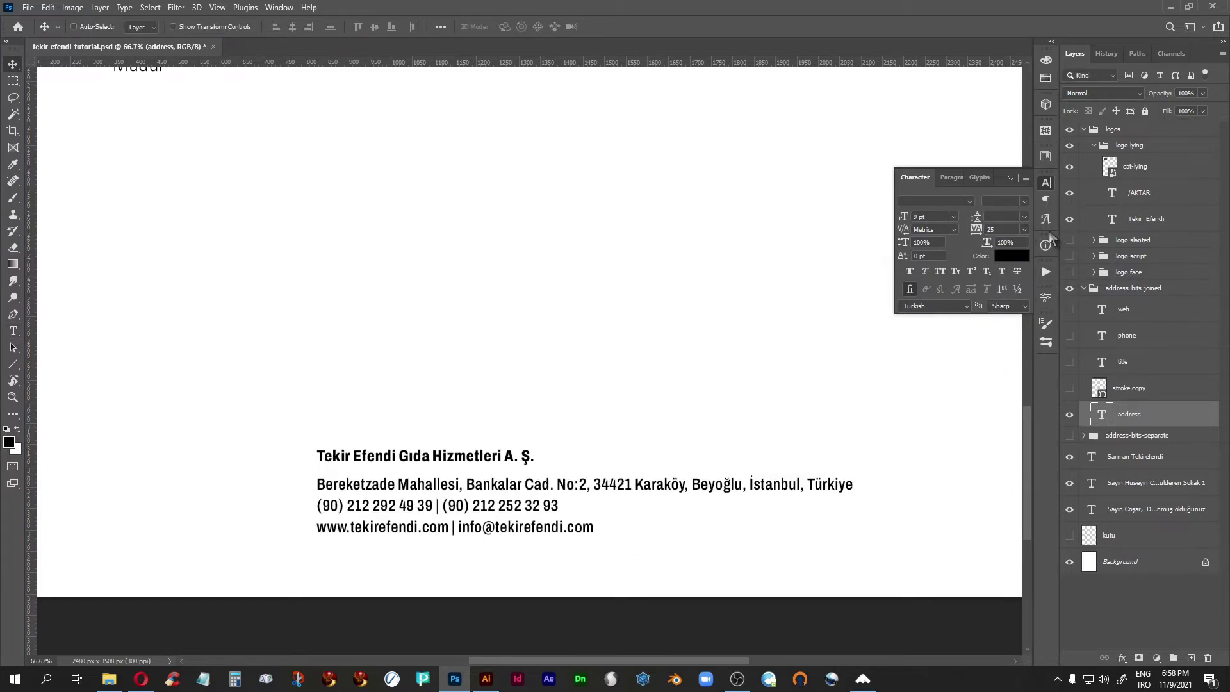
{"action": "left_click", "coordinate": [1007, 178]}
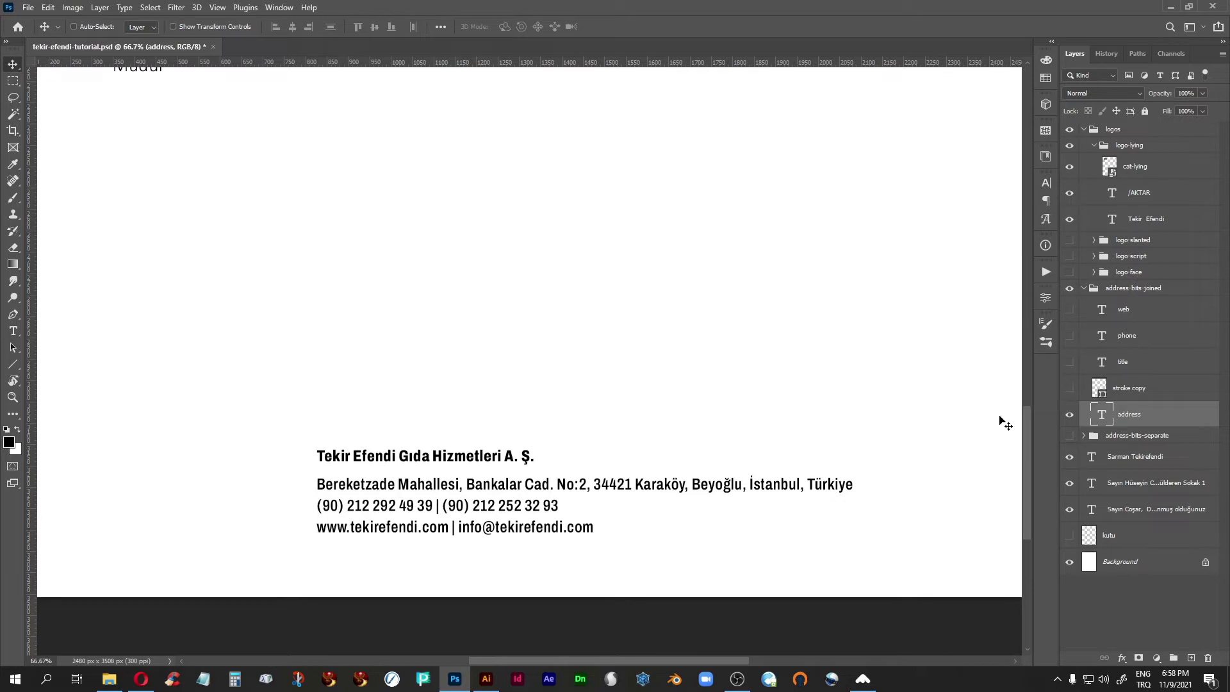
Step: Set the leading of the footer's phone and web lines to 14 pt
{"action": "double_click", "coordinate": [1101, 415]}
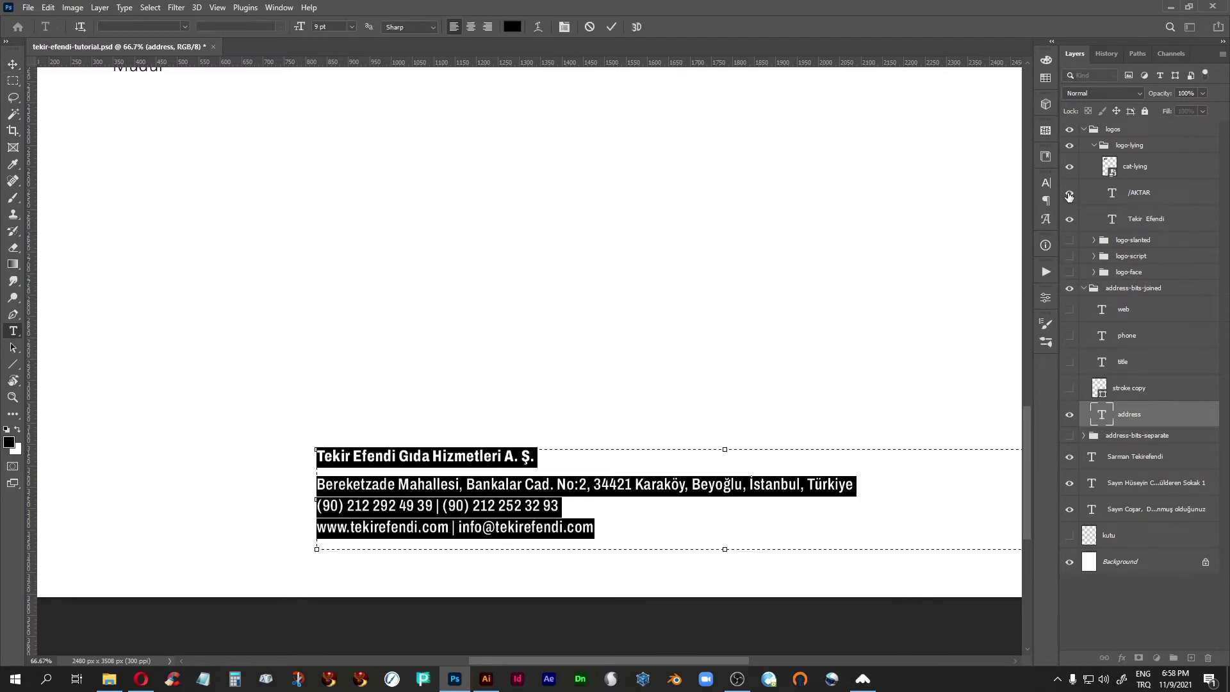
{"action": "left_click", "coordinate": [1045, 182]}
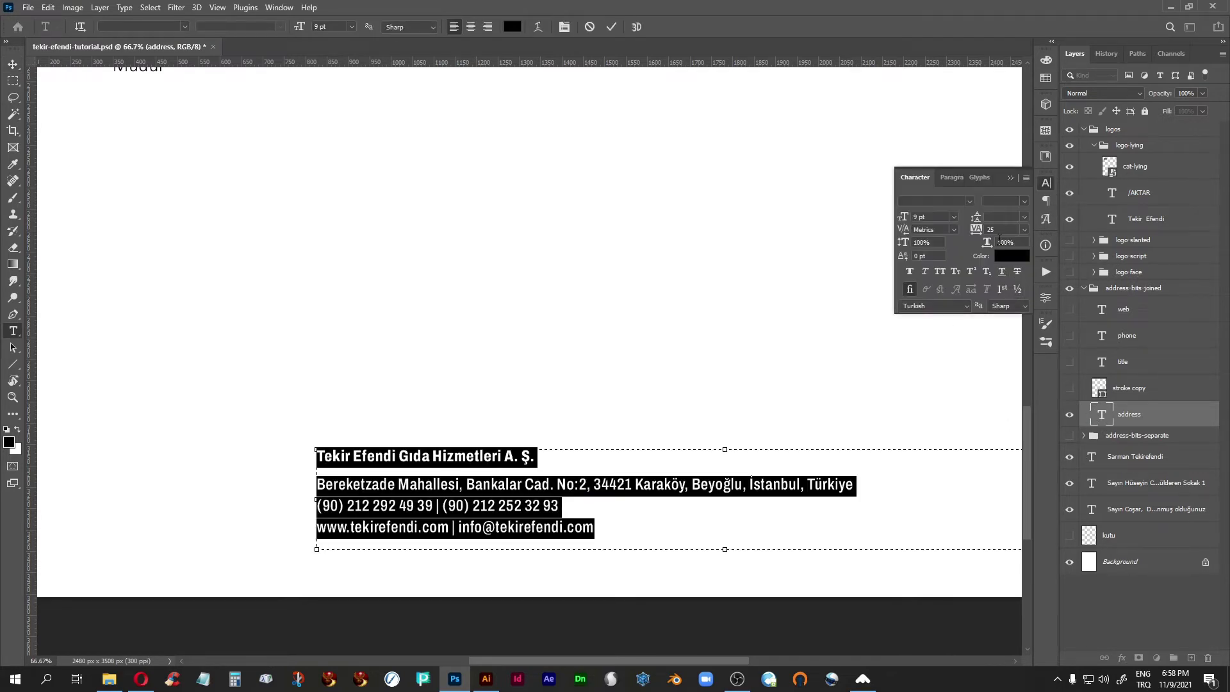
{"action": "left_click", "coordinate": [457, 508]}
{"action": "left_click_drag", "start_coordinate": [605, 531], "coordinate": [310, 497]}
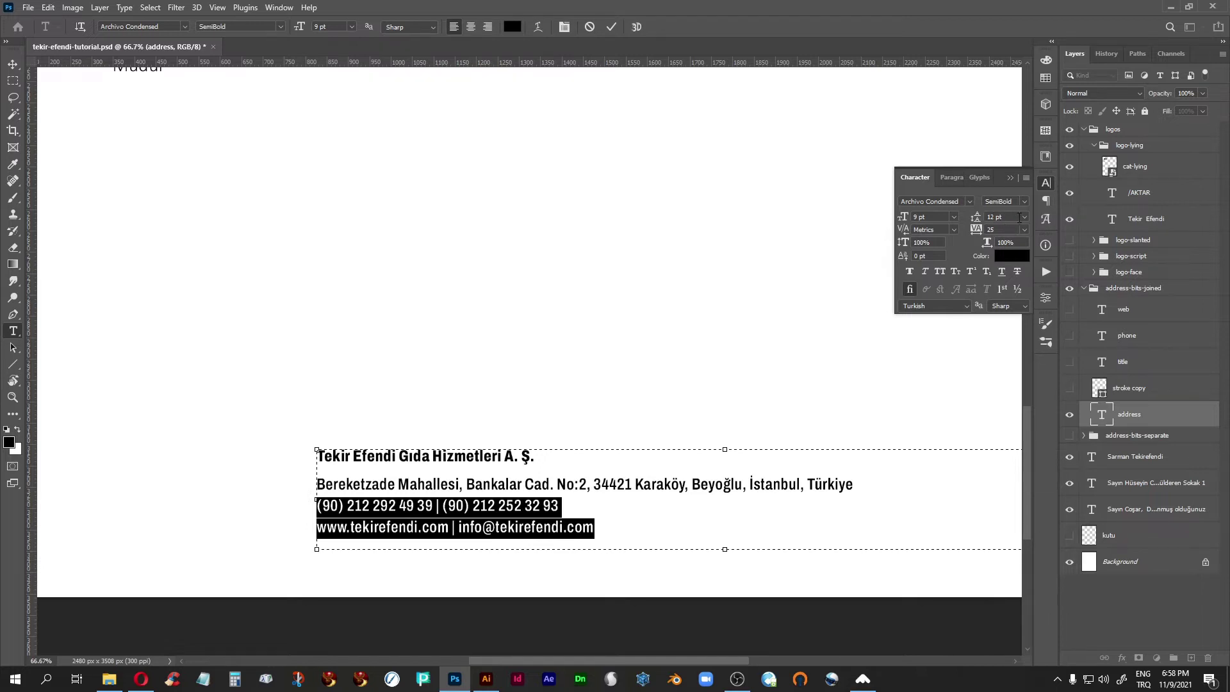
{"action": "left_click", "coordinate": [1024, 217]}
{"action": "left_click", "coordinate": [1003, 303]}
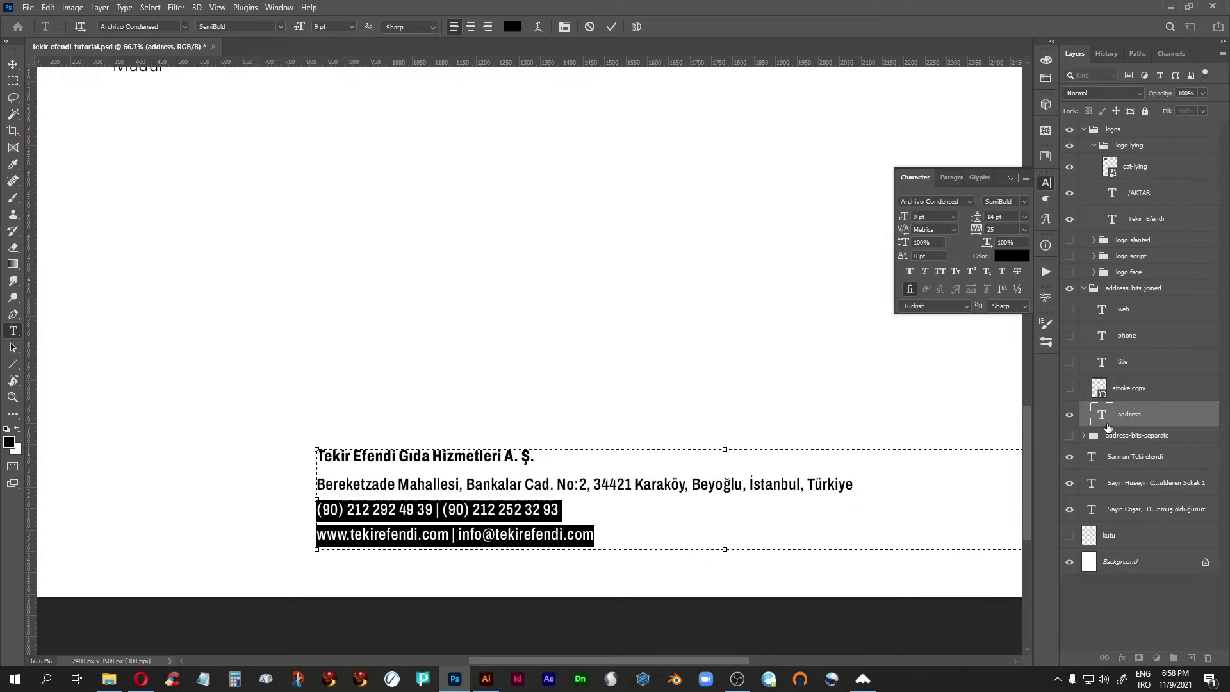
{"action": "key", "text": "ctrl+Return"}
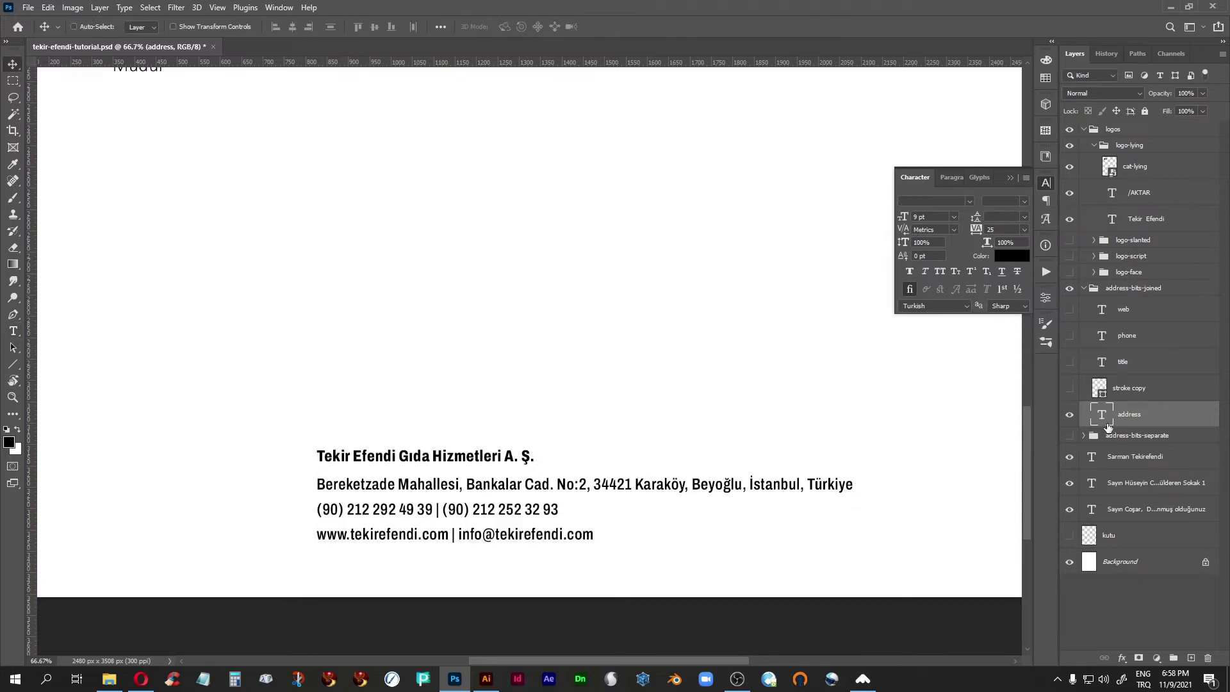
{"action": "left_click", "coordinate": [1011, 177]}
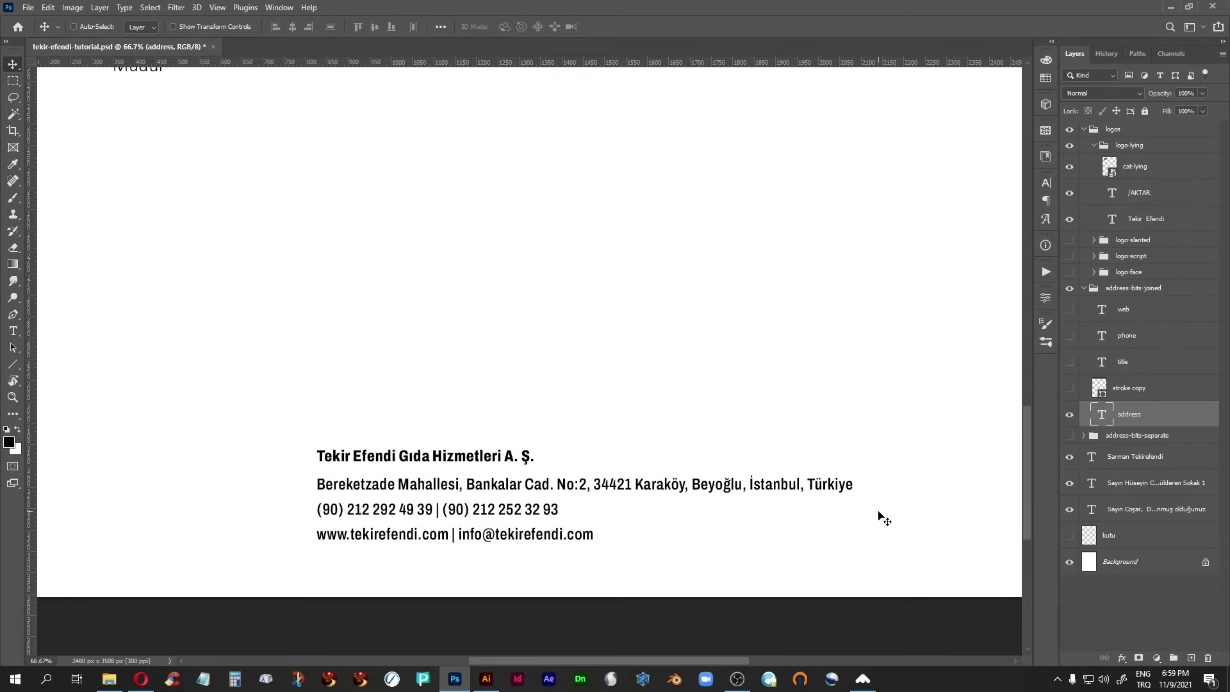
Step: Set the leading of the footer address's phone and web lines to 13 pt
{"action": "key", "text": "ctrl+0"}
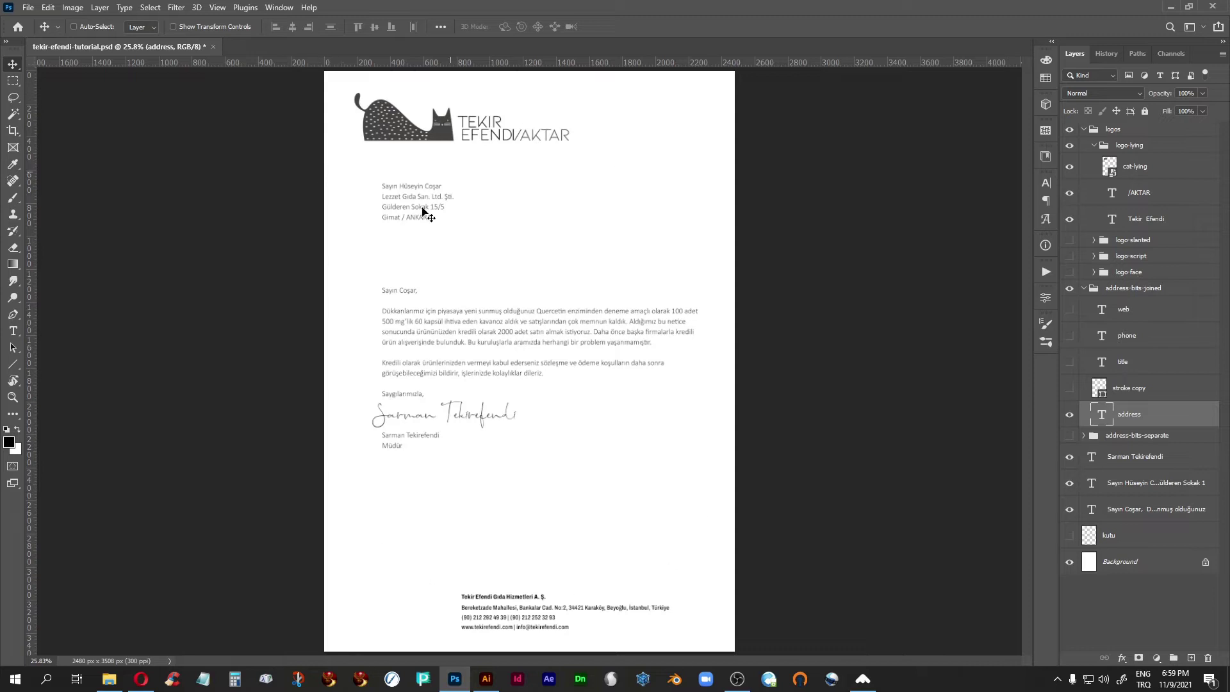
{"action": "double_click", "coordinate": [1092, 419]}
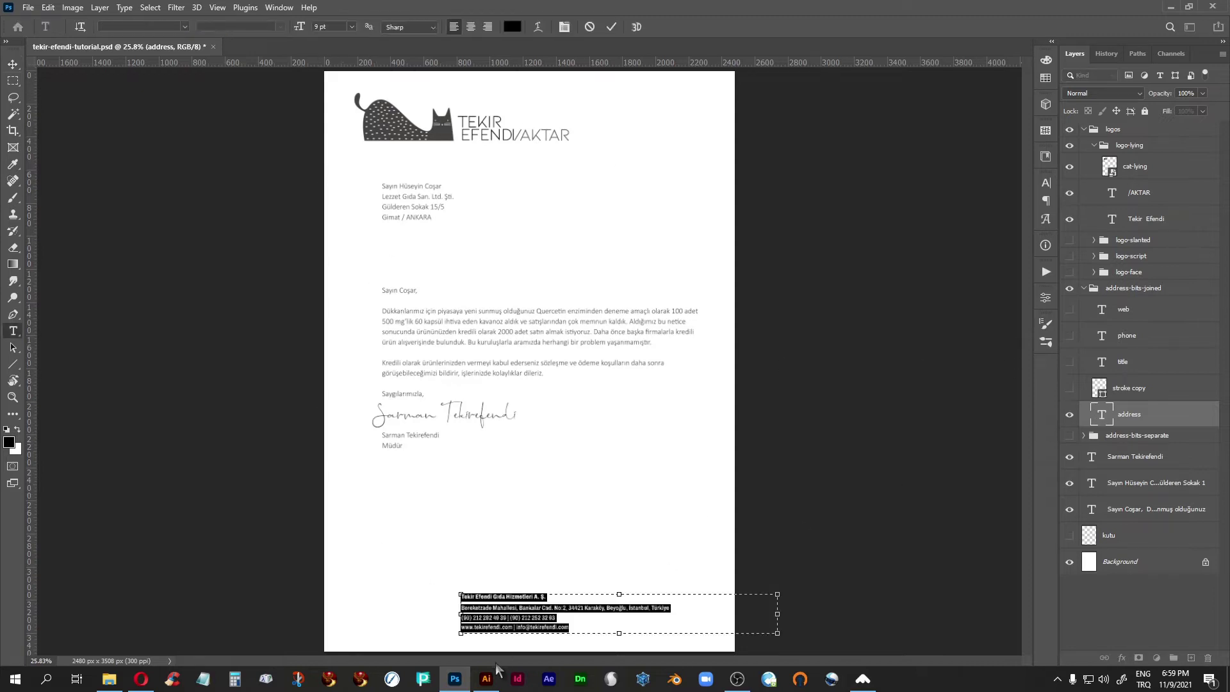
{"action": "left_click", "coordinate": [575, 623]}
{"action": "left_click_drag", "start_coordinate": [575, 623], "coordinate": [451, 613]}
{"action": "left_click", "coordinate": [1047, 182]}
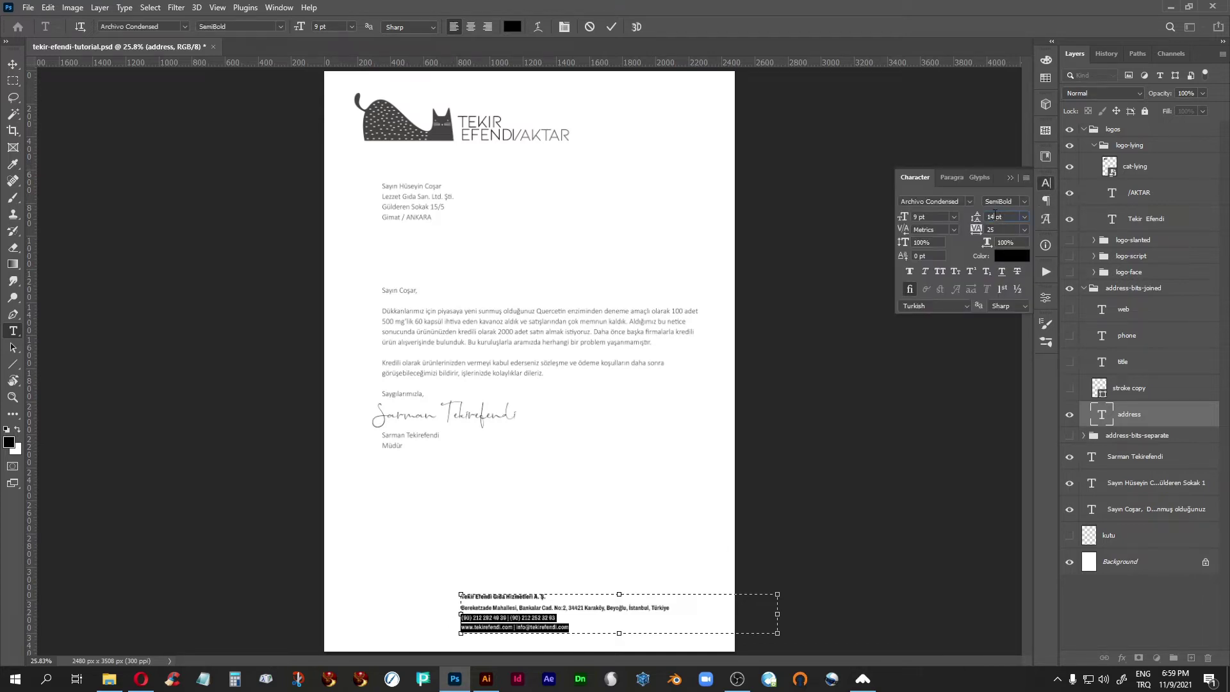
{"action": "key", "text": "Down"}
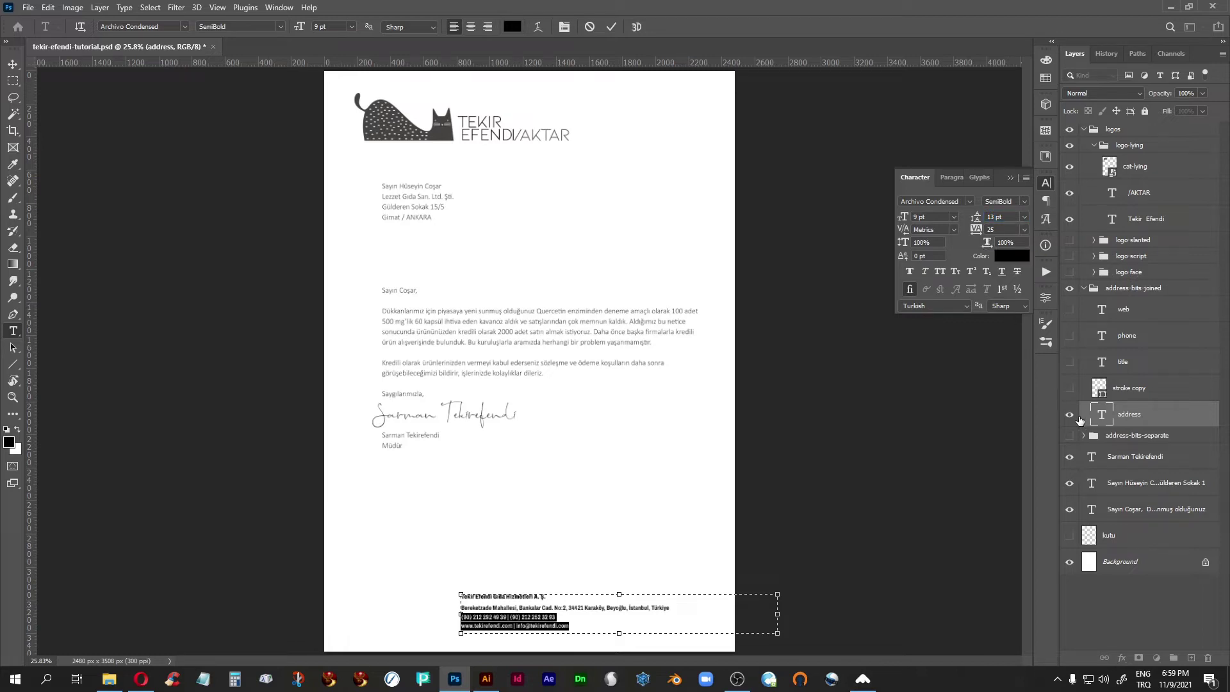
{"action": "key", "text": "ctrl+Return"}
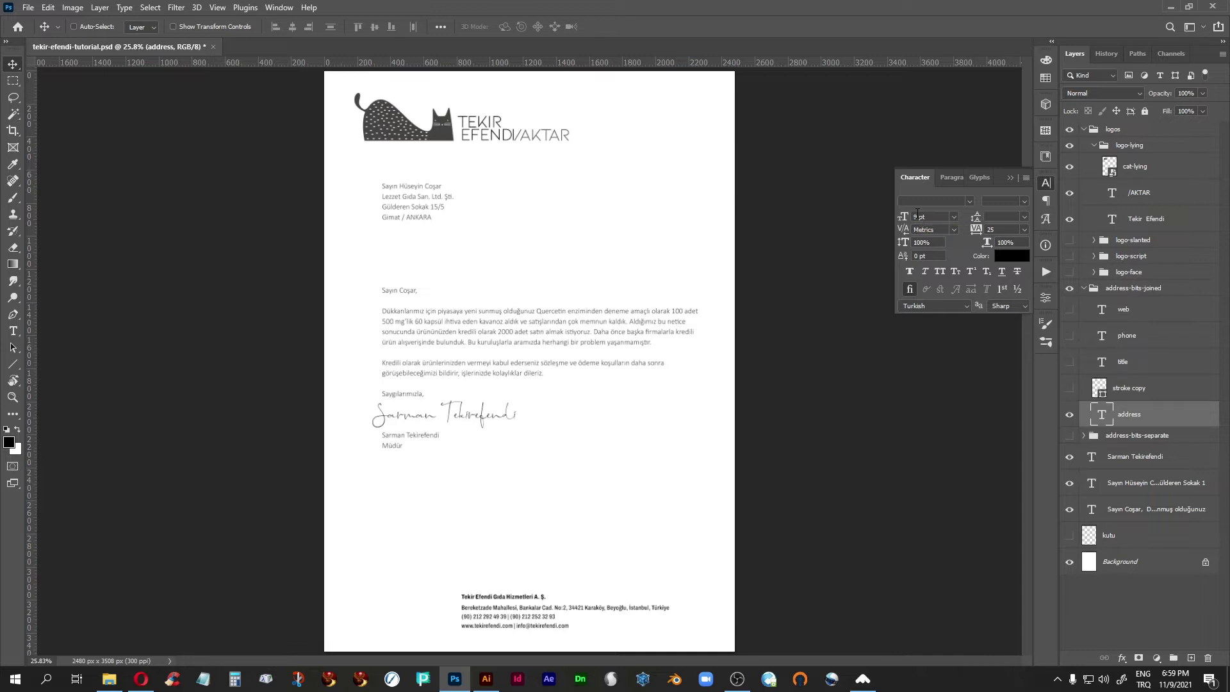
{"action": "left_click", "coordinate": [1011, 178]}
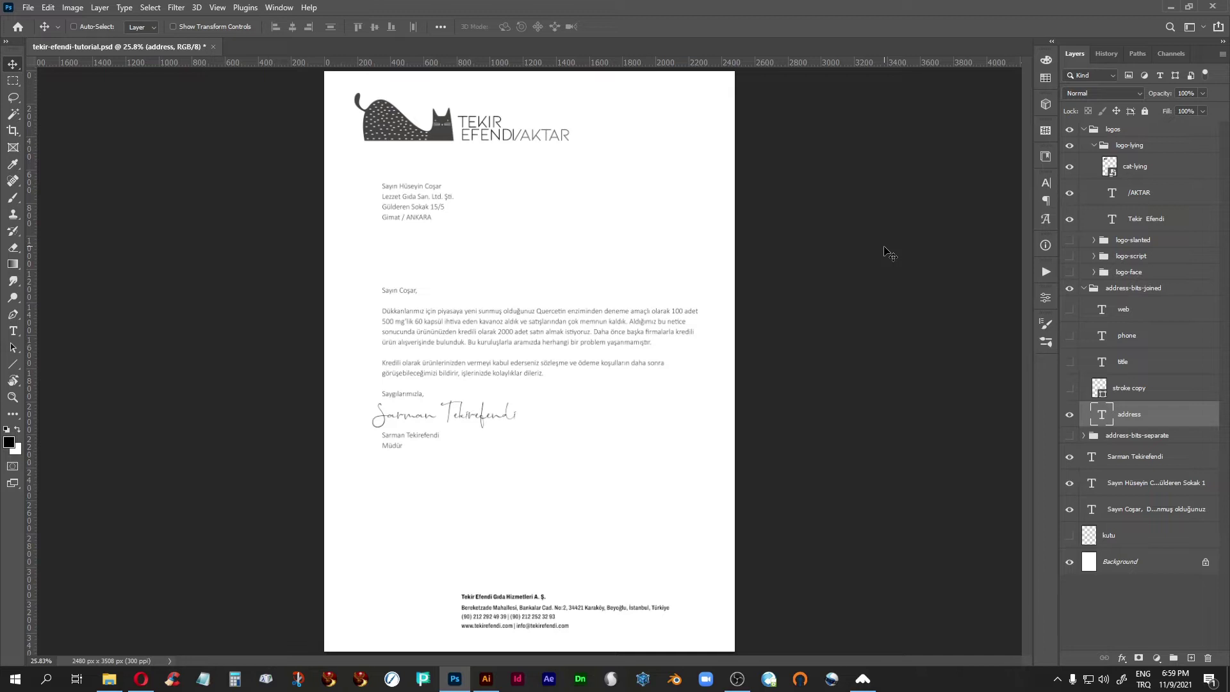
Step: Show the guides, then examine the example letterhead layout and its margin notes on the Paper Things page in Opera
{"action": "key", "text": "ctrl+semicolon"}
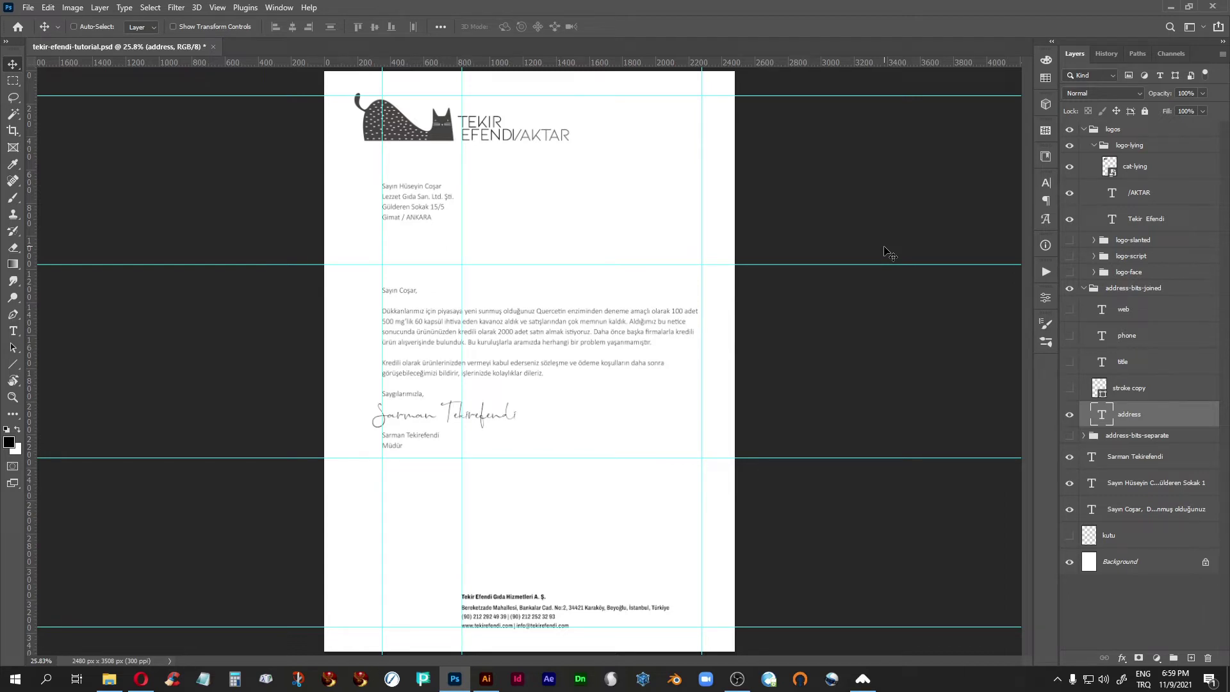
{"action": "left_click", "coordinate": [141, 679]}
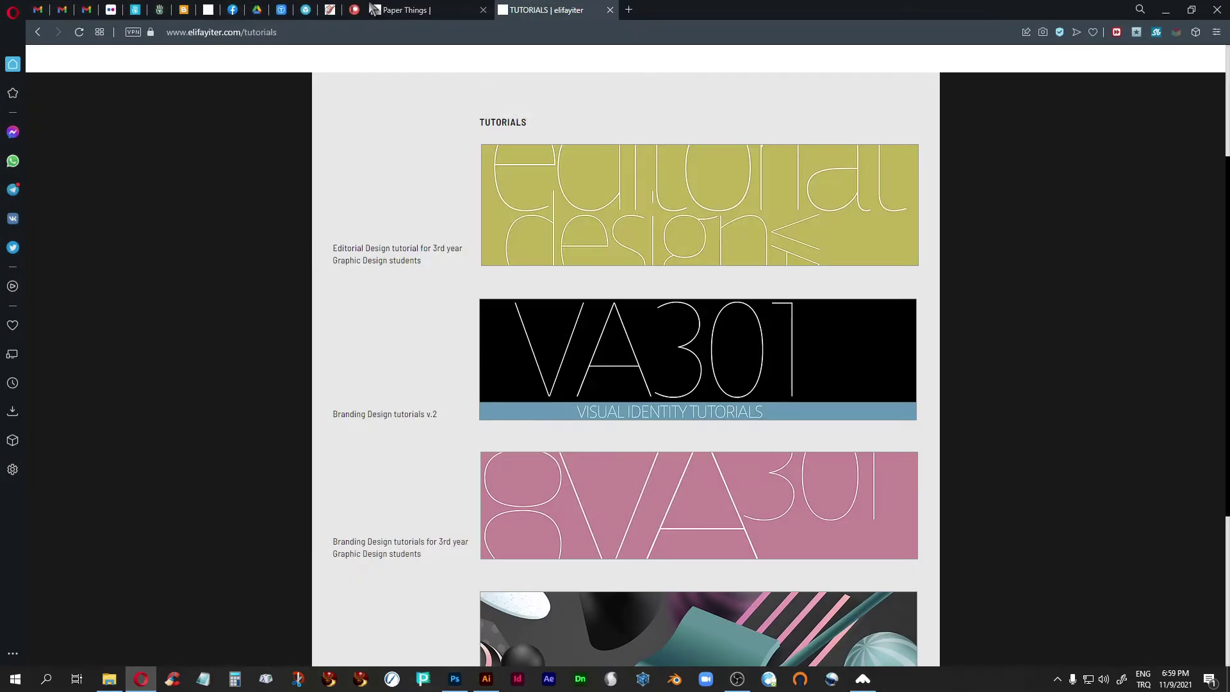
{"action": "left_click", "coordinate": [416, 10]}
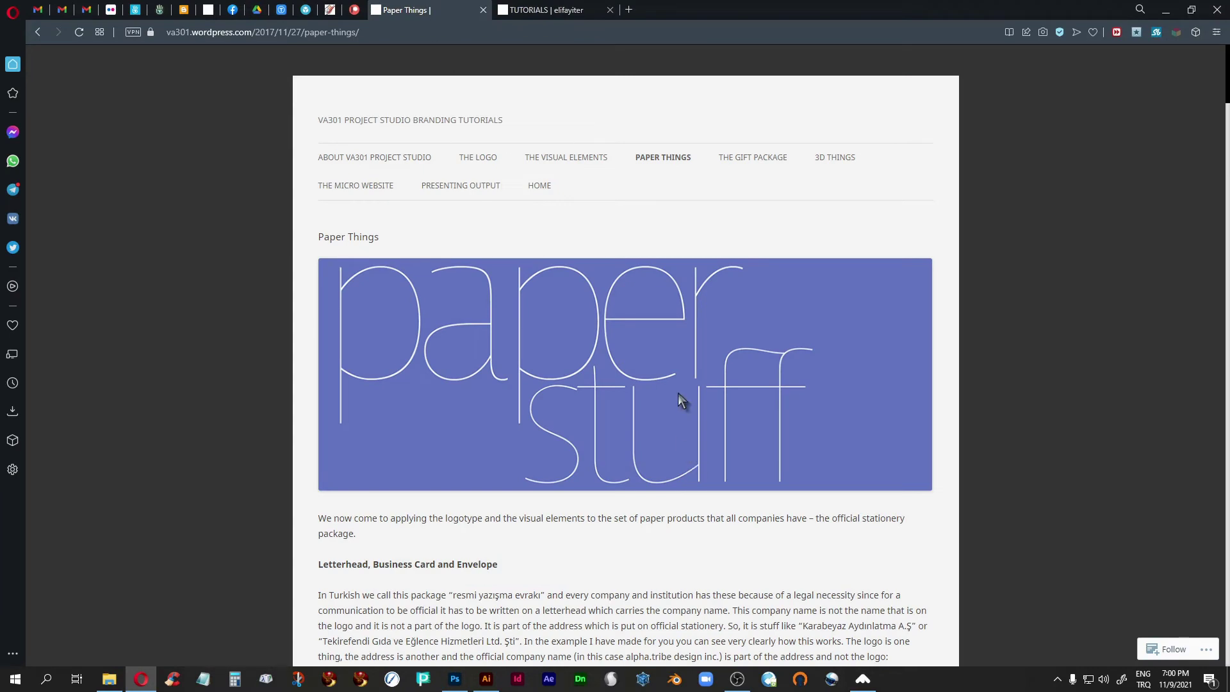
{"action": "scroll", "coordinate": [678, 393], "scroll_direction": "down", "scroll_amount": 5}
{"action": "scroll", "coordinate": [678, 393], "scroll_direction": "down", "scroll_amount": 10}
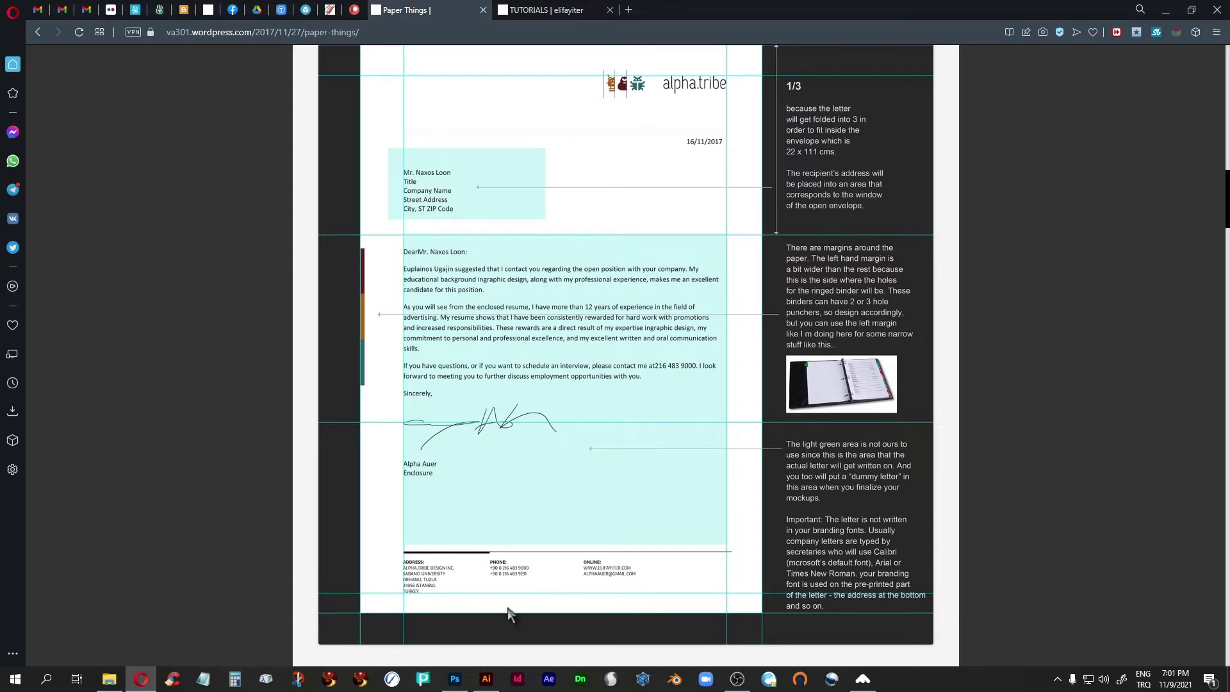
{"action": "left_click", "coordinate": [455, 679]}
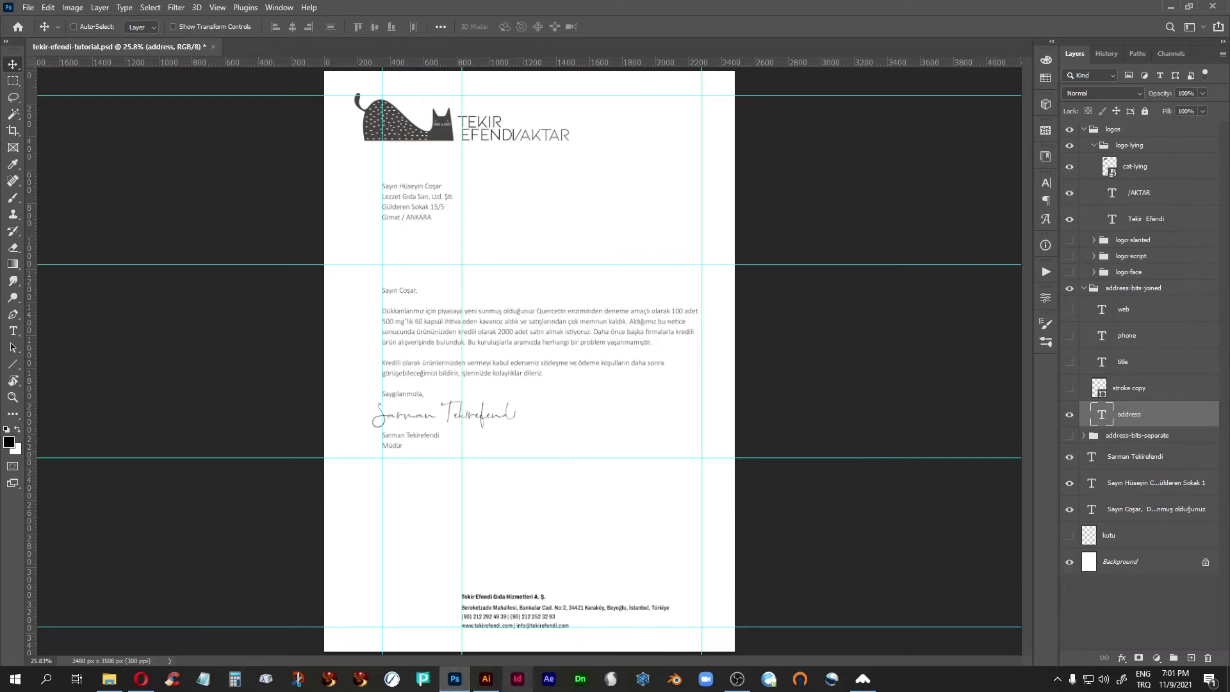
Step: Copy the upright sitting cat from the 1148 pattern in Illustrator and paste it into the Photoshop letterhead as a Smart Object
{"action": "left_click", "coordinate": [486, 680]}
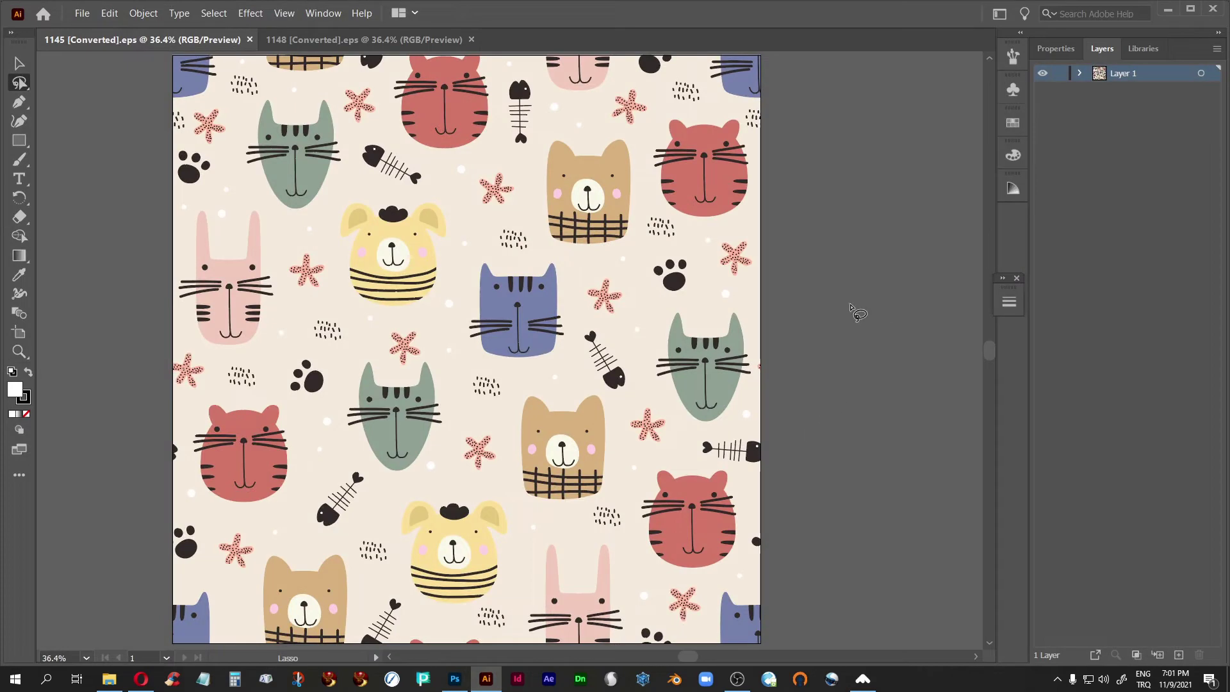
{"action": "left_click", "coordinate": [302, 42]}
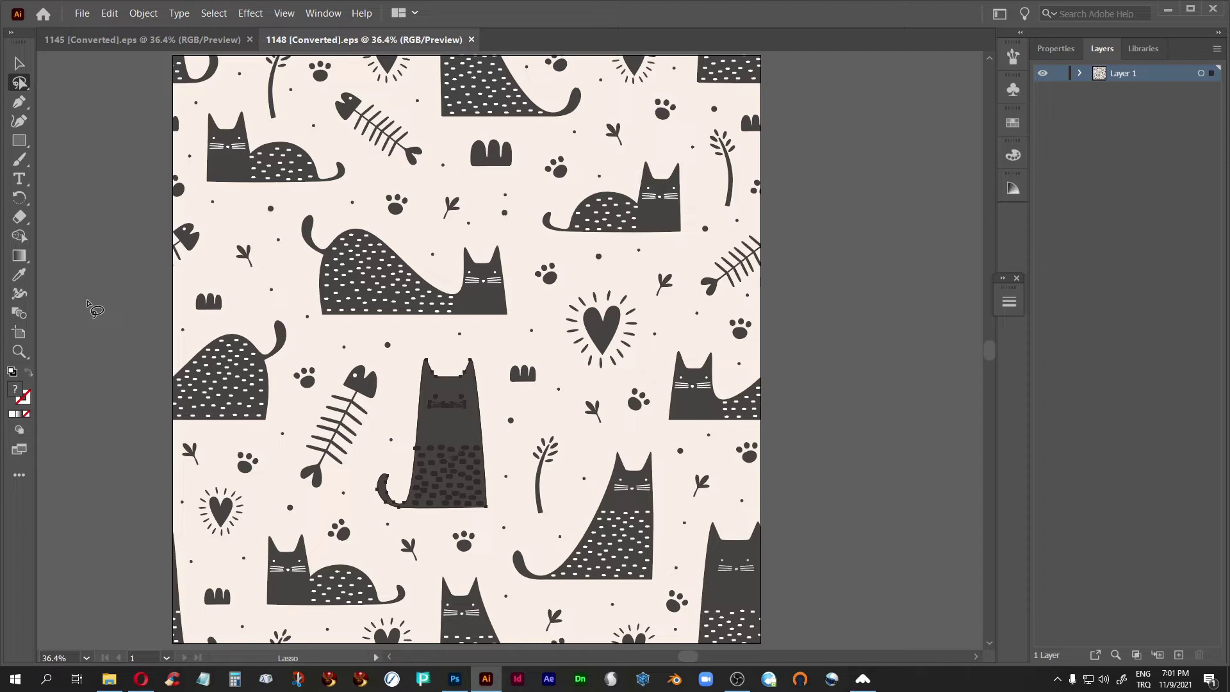
{"action": "key", "text": "ctrl"}
{"action": "left_click", "coordinate": [454, 680]}
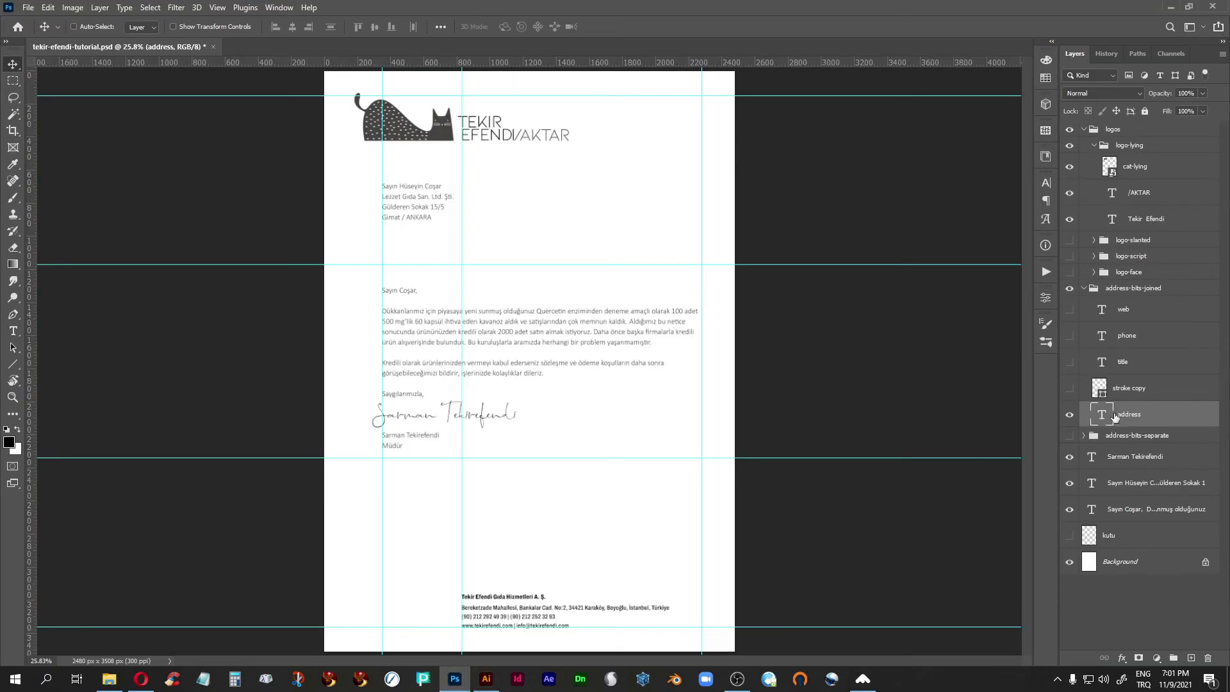
{"action": "key", "text": "ctrl+v"}
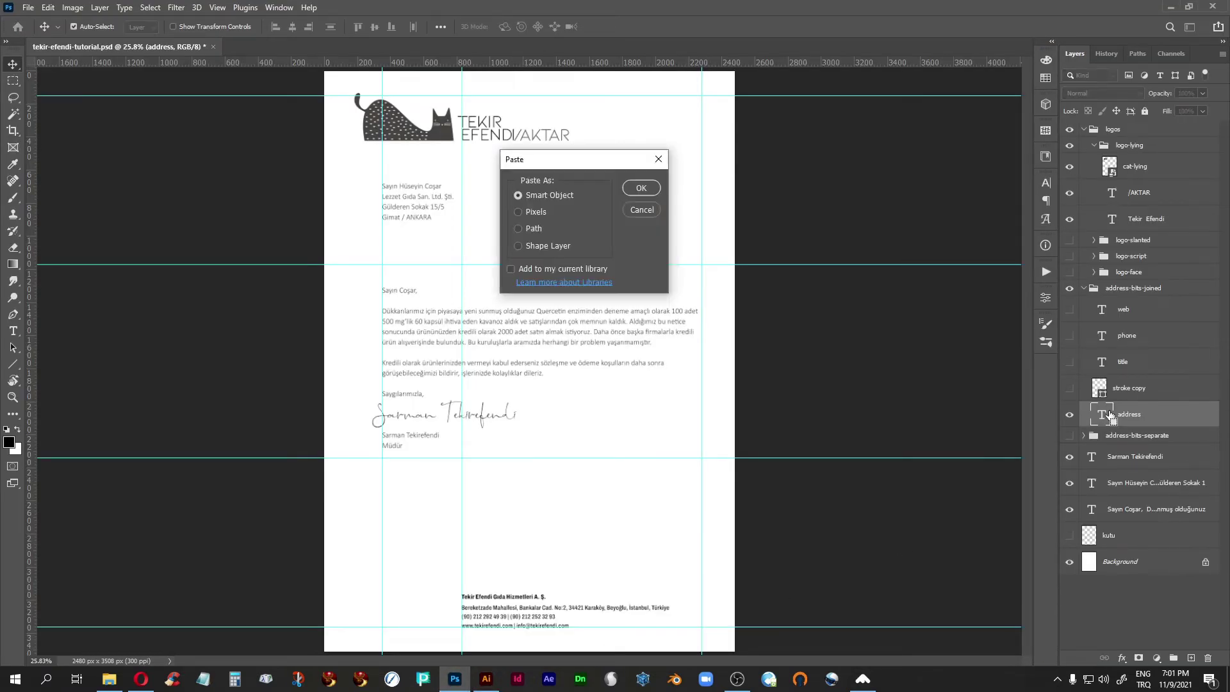
{"action": "left_click", "coordinate": [646, 191]}
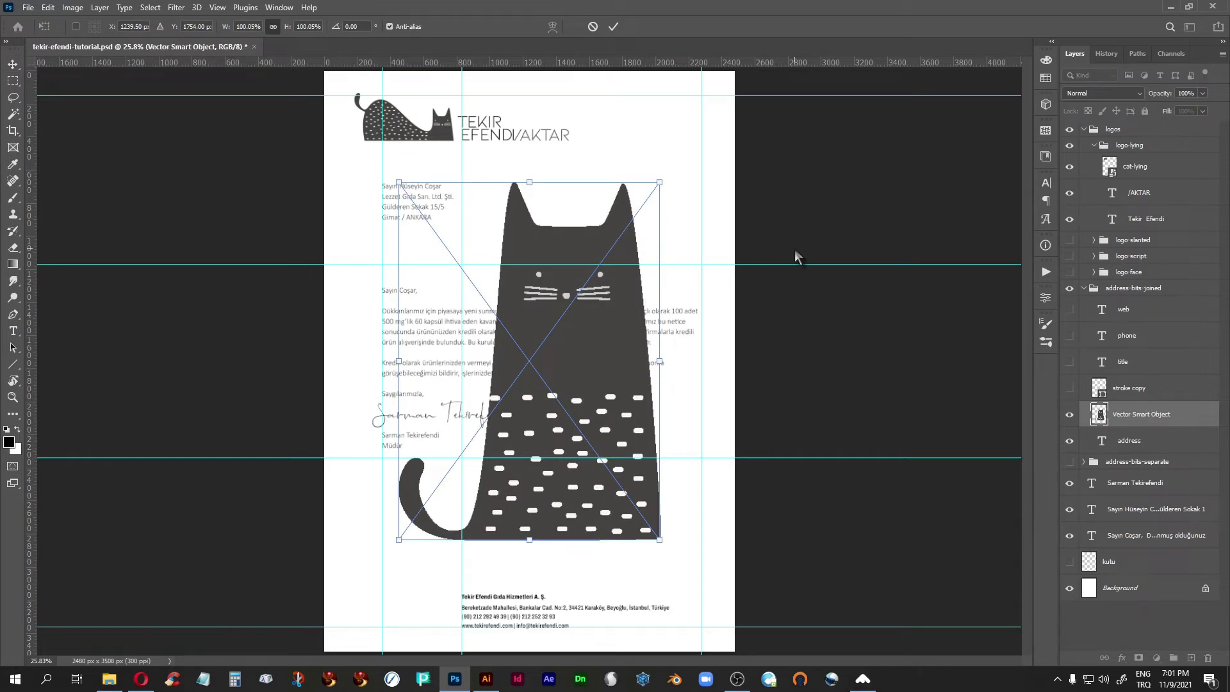
Step: Scale the pasted sitting cat to about 27% and place it at the page's right edge beside the recipient address
{"action": "left_click_drag", "start_coordinate": [396, 542], "coordinate": [590, 278]}
{"action": "left_click_drag", "start_coordinate": [643, 229], "coordinate": [726, 189]}
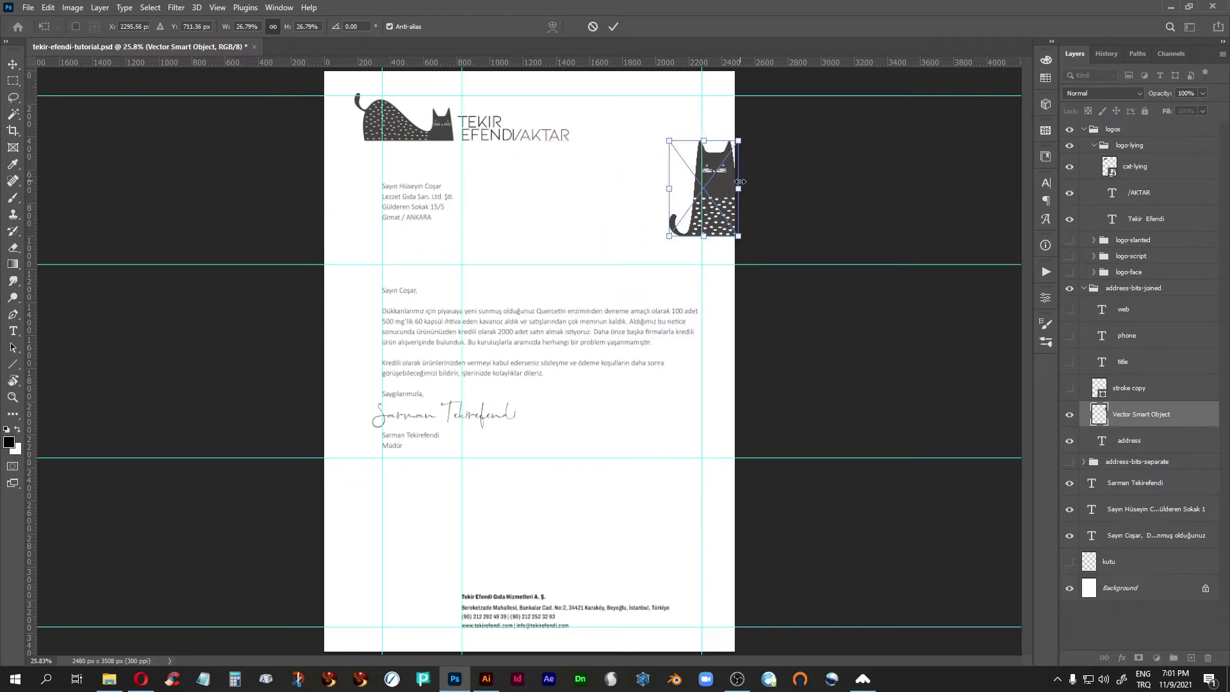
{"action": "key", "text": "Return"}
Step: Nudge the sitting cat to the right until the page edge crops part of it, and shift it slightly down
{"action": "key", "text": "shift+Right"}
{"action": "key", "text": "shift+Right"}
{"action": "key", "text": "shift+Right"}
{"action": "key", "text": "shift+Right"}
{"action": "key", "text": "shift+Right"}
{"action": "key", "text": "shift+Right"}
{"action": "key", "text": "shift+Right"}
{"action": "key", "text": "shift+Right"}
{"action": "key", "text": "shift+Right"}
{"action": "key", "text": "shift+Right"}
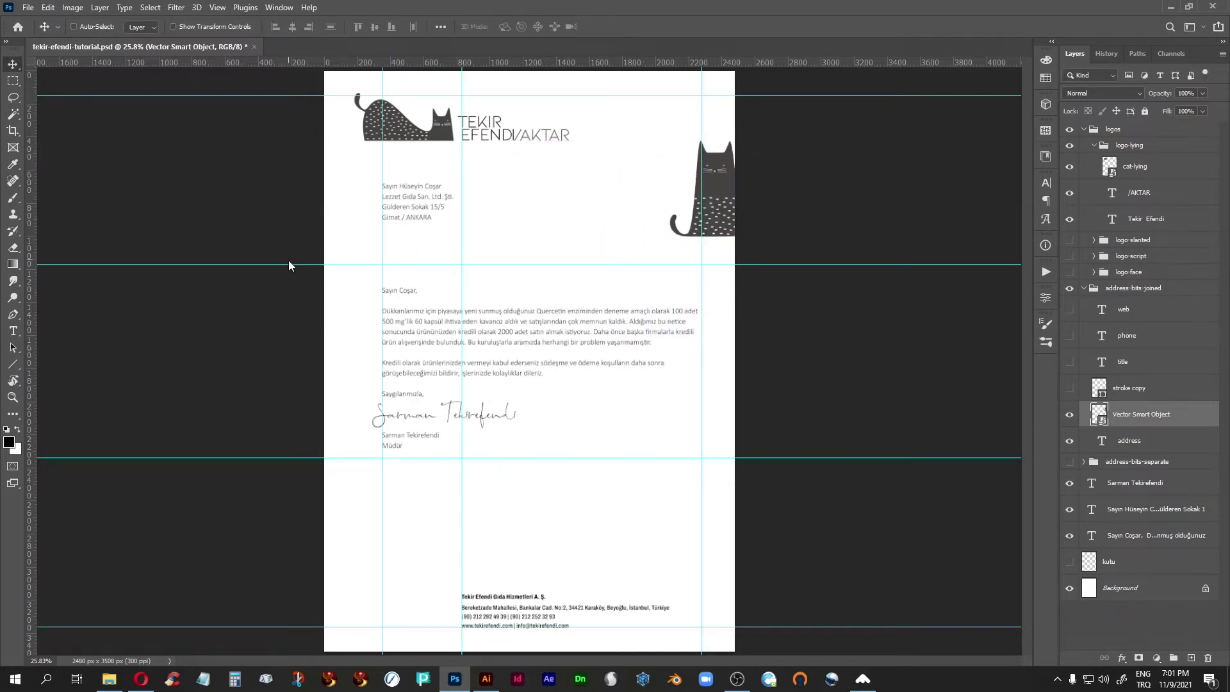
{"action": "key", "text": "Right"}
{"action": "key", "text": "Right"}
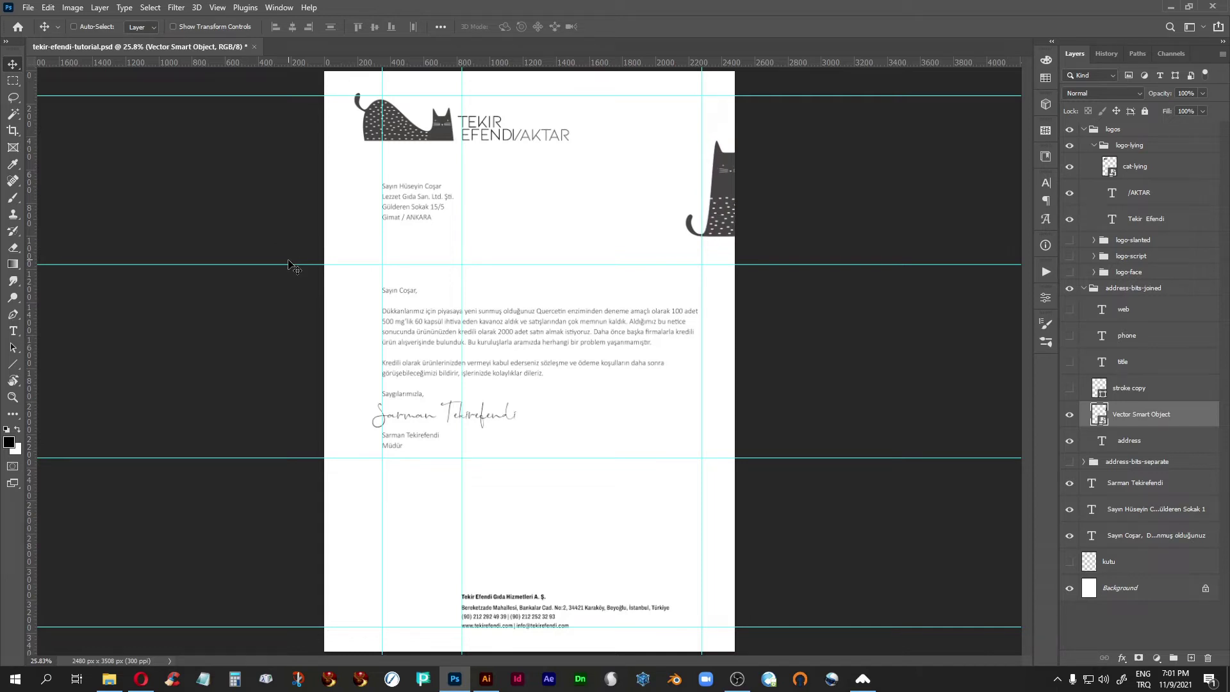
{"action": "key", "text": "shift+Down"}
{"action": "key", "text": "shift+Down"}
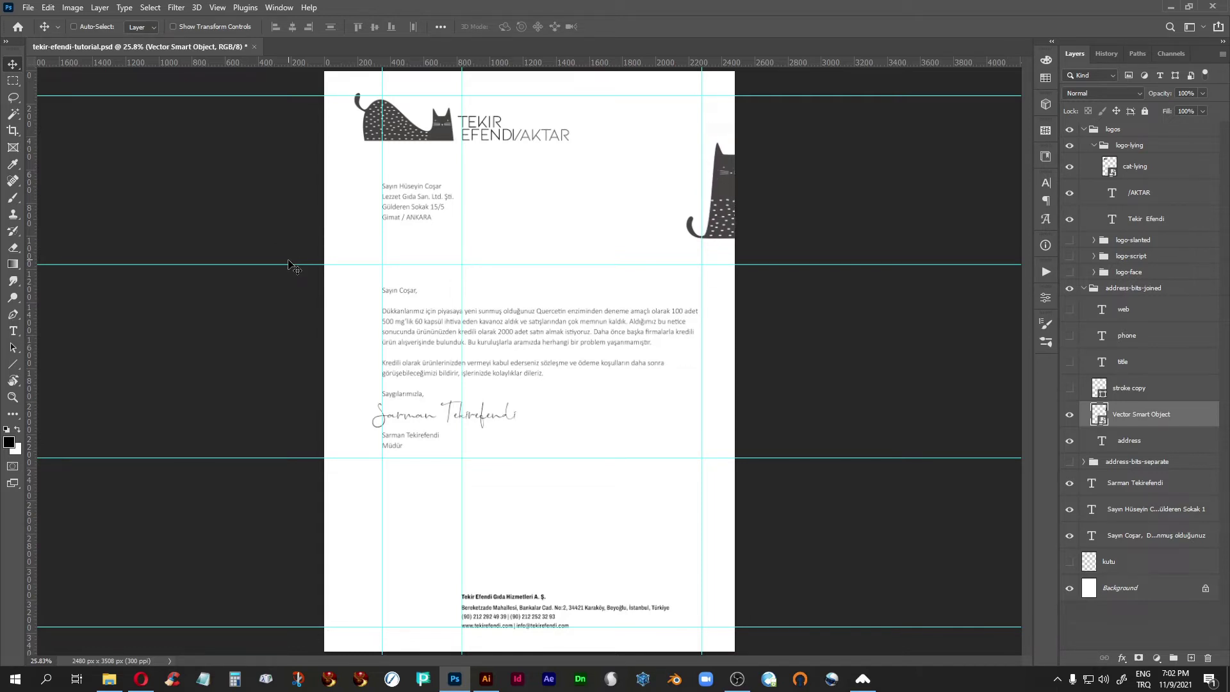
Step: Check the kutu address box briefly, then add a horizontal guide along the last line of the recipient address
{"action": "left_click", "coordinate": [1069, 562]}
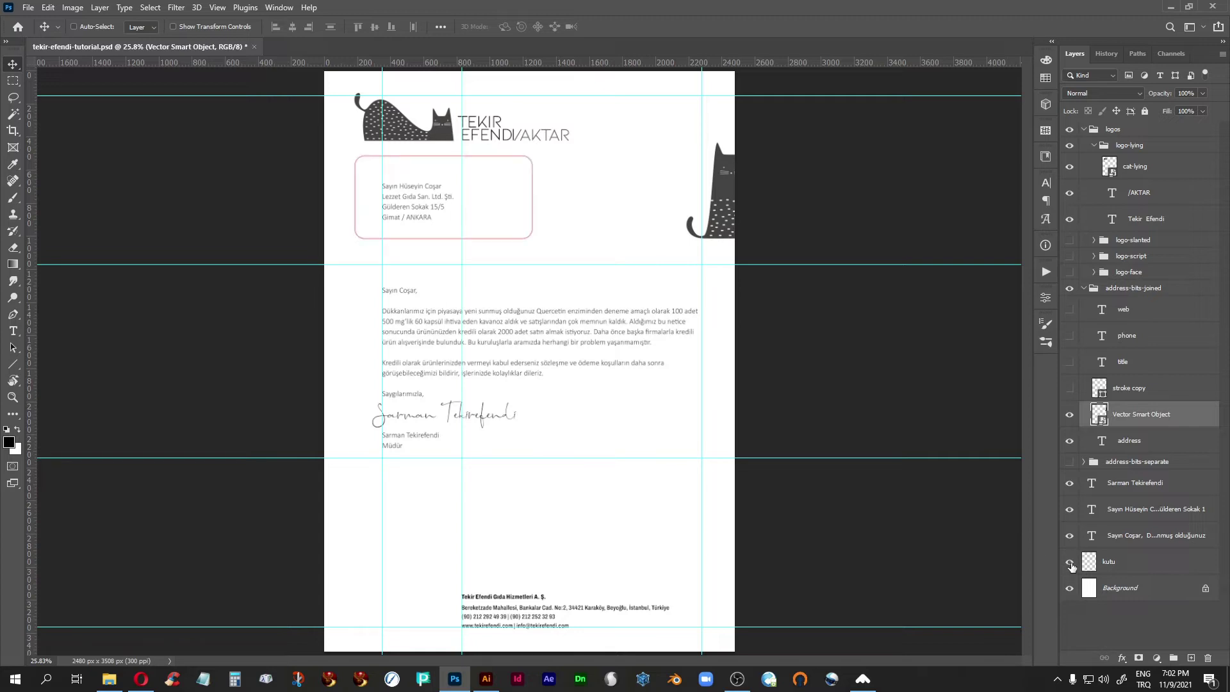
{"action": "left_click", "coordinate": [1069, 562]}
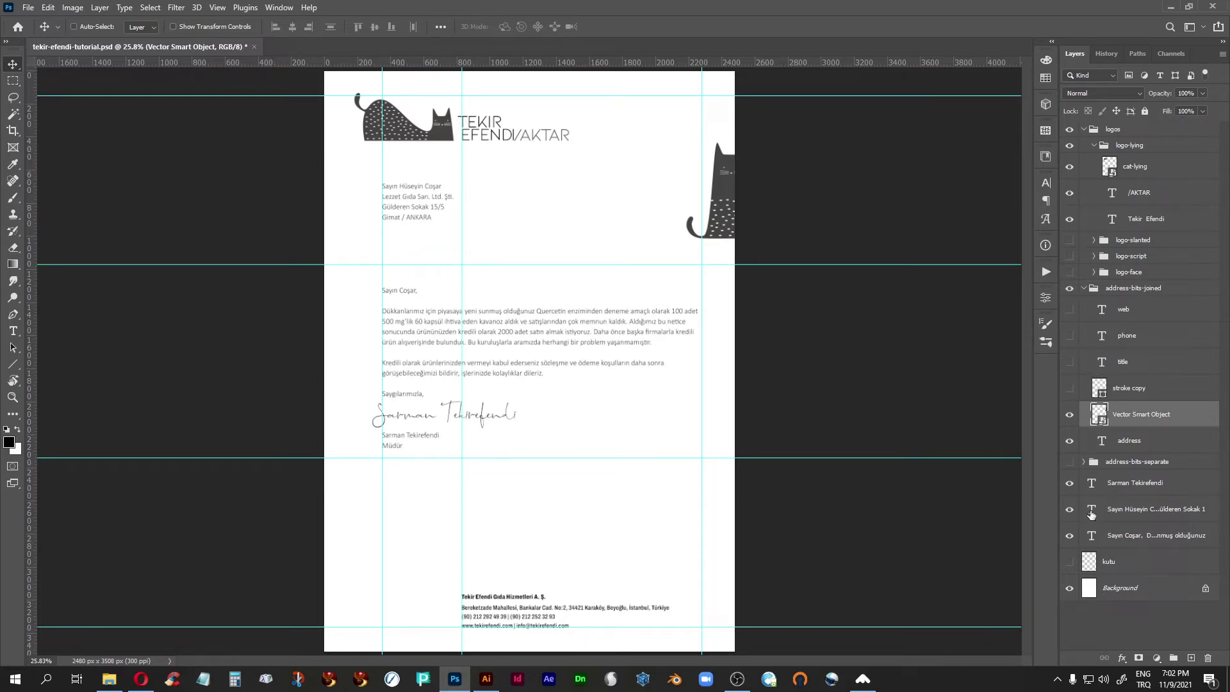
{"action": "left_click", "coordinate": [1092, 512]}
{"action": "left_click_drag", "start_coordinate": [413, 63], "coordinate": [405, 219]}
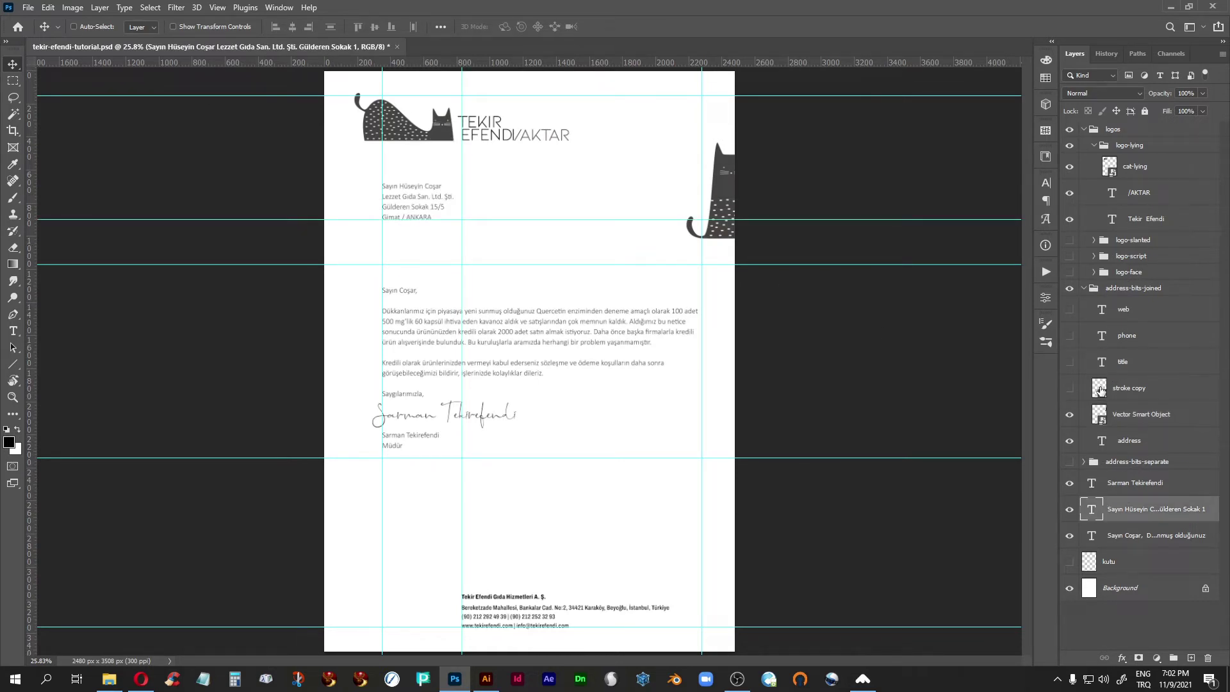
Step: Move the sitting cat up until its base rests on the new guide, then hide the guides
{"action": "left_click", "coordinate": [1100, 416]}
{"action": "key", "text": "shift+Up"}
{"action": "key", "text": "shift+Up"}
{"action": "key", "text": "shift+Up"}
{"action": "key", "text": "shift+Up"}
{"action": "key", "text": "shift+Up"}
{"action": "key", "text": "shift+Up"}
{"action": "key", "text": "shift+Up"}
{"action": "key", "text": "shift+Up"}
{"action": "key", "text": "shift+Up"}
{"action": "key", "text": "shift+Up"}
{"action": "key", "text": "shift+Up"}
{"action": "key", "text": "shift+Up"}
{"action": "key", "text": "shift+Up"}
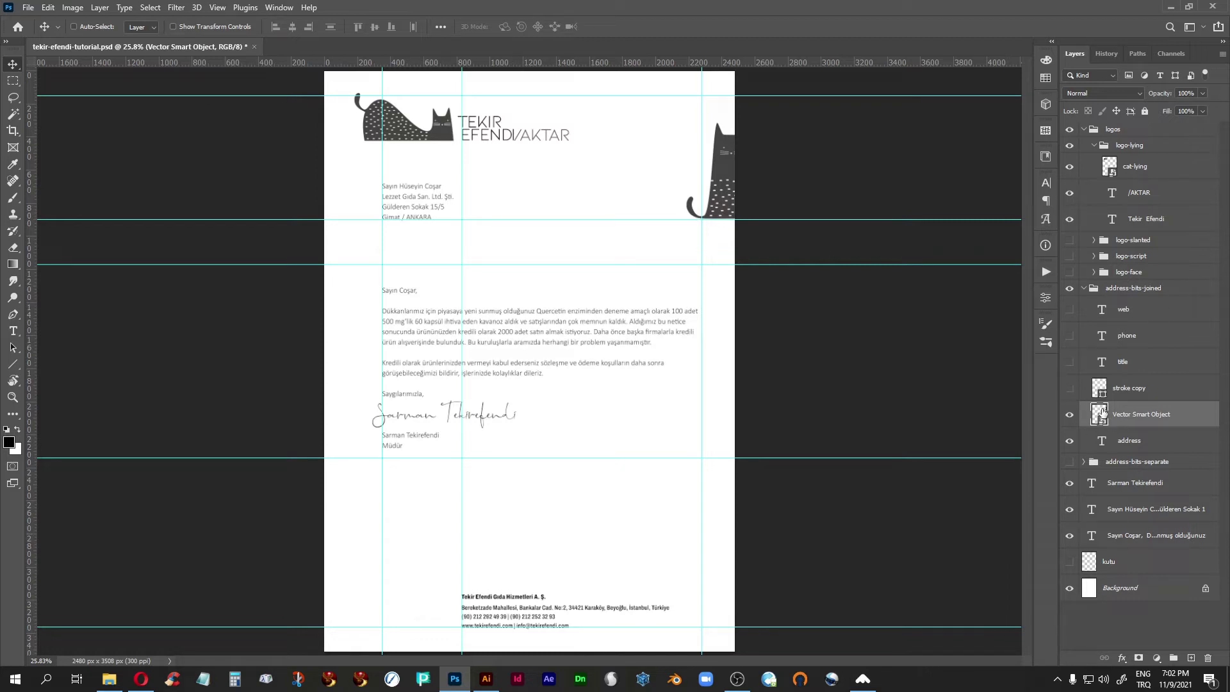
{"action": "key", "text": "ctrl+semicolon"}
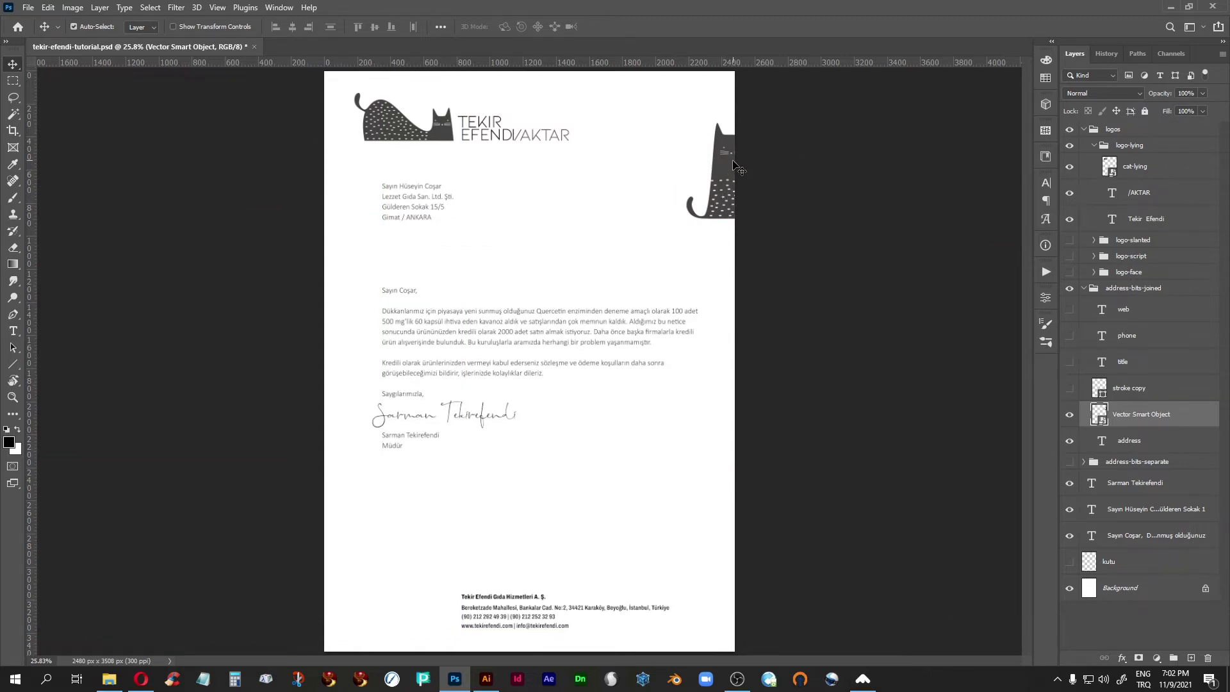
Step: Scale the sitting cat down proportionally from its upper outer corner so it fits inside the page edge, keeping its base level
{"action": "key", "text": "ctrl+t"}
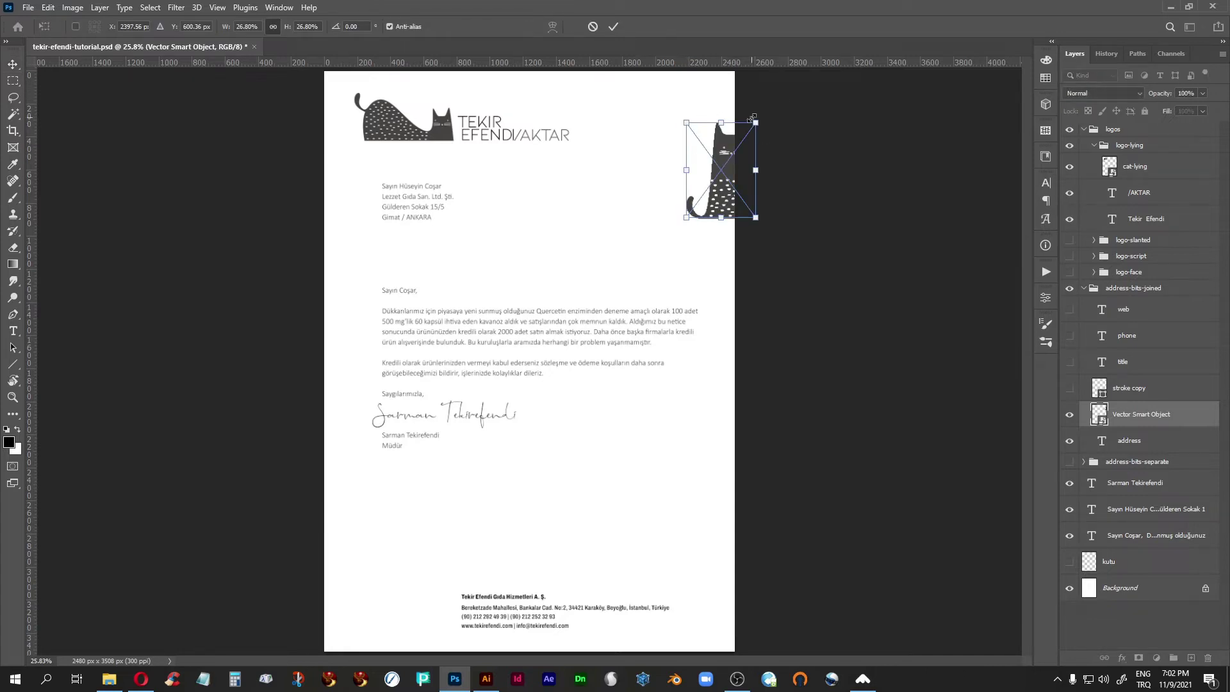
{"action": "left_click_drag", "start_coordinate": [757, 122], "coordinate": [737, 145]}
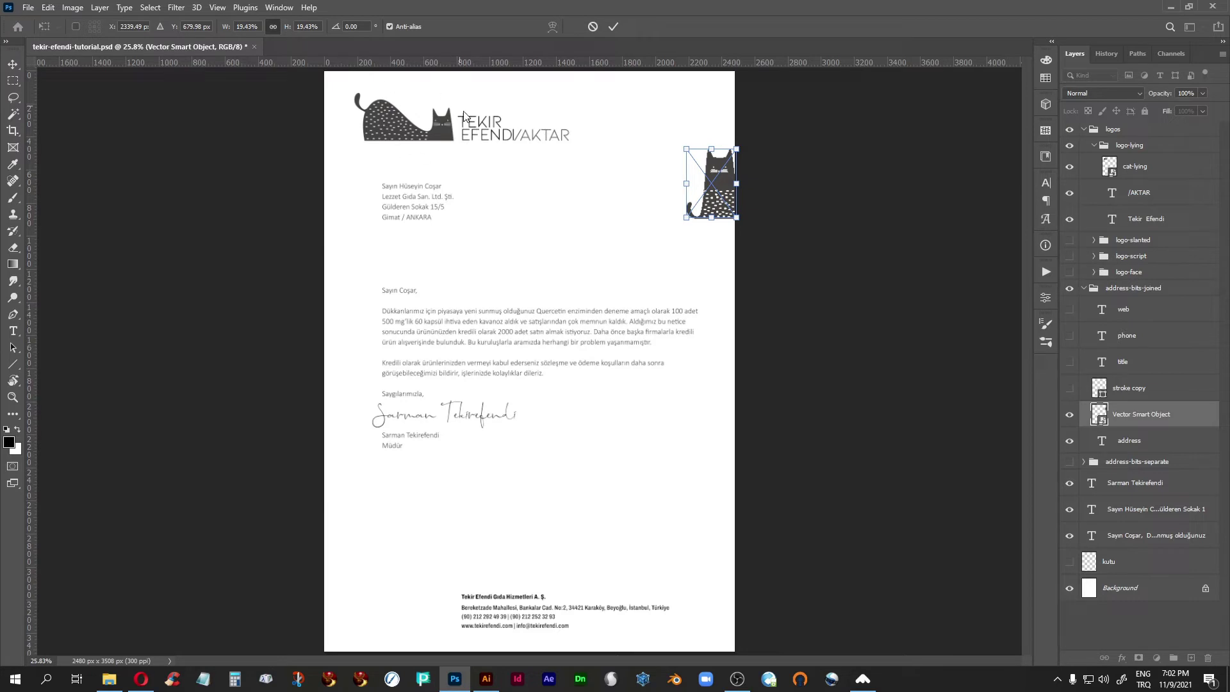
{"action": "left_click_drag", "start_coordinate": [741, 150], "coordinate": [731, 158]}
{"action": "key", "text": "Return"}
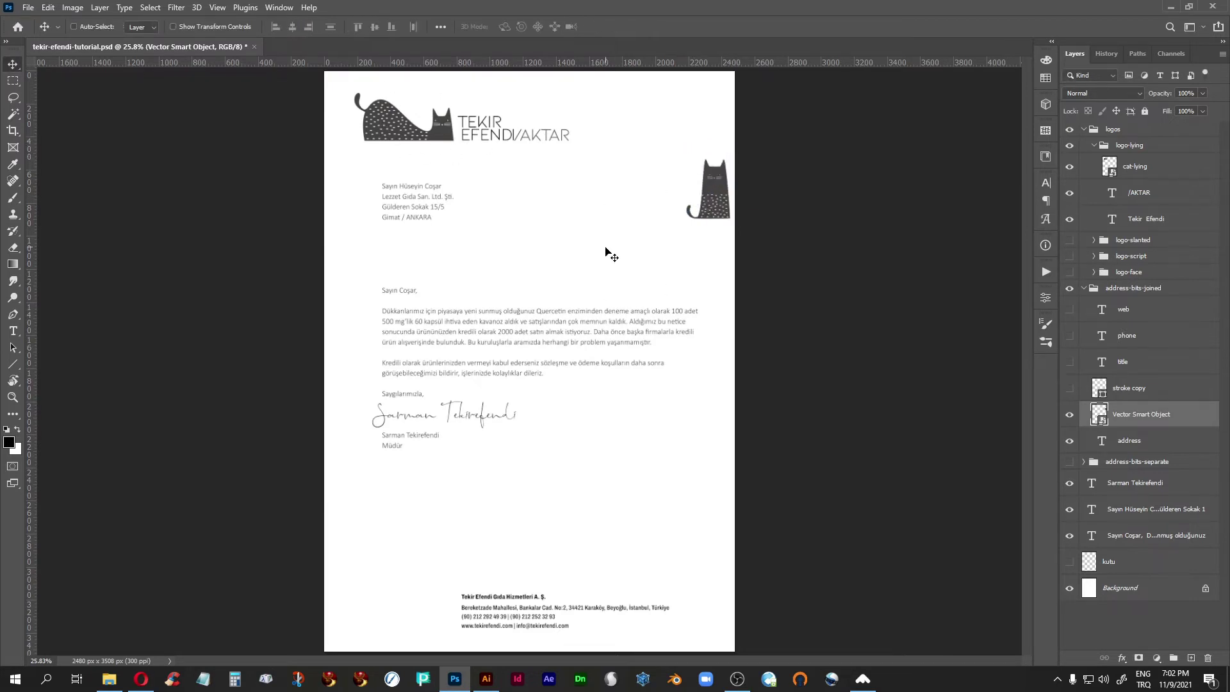
Step: Nudge the smaller sitting cat to the right until the page edge cuts off roughly half of its body
{"action": "key", "text": "shift+Right"}
{"action": "key", "text": "shift+Right"}
{"action": "key", "text": "shift+Right"}
{"action": "key", "text": "shift+Right"}
{"action": "key", "text": "shift+Right"}
{"action": "key", "text": "shift+Right"}
{"action": "key", "text": "shift+Right"}
{"action": "key", "text": "shift+Right"}
{"action": "key", "text": "shift+Right"}
{"action": "key", "text": "shift+Right"}
{"action": "key", "text": "shift+Right"}
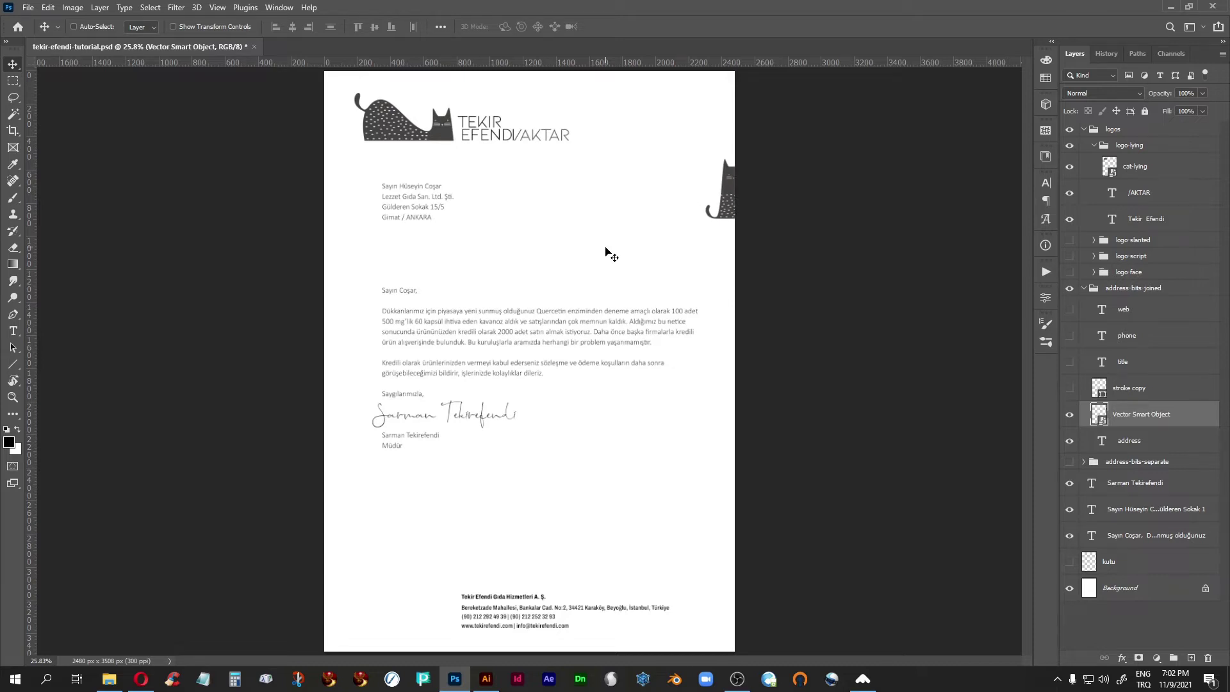
{"action": "key", "text": "ctrl+semicolon"}
{"action": "key", "text": "ctrl+semicolon"}
Step: Duplicate the letter body text layer and move the copy up to just below the recipient address
{"action": "left_click", "coordinate": [1157, 537]}
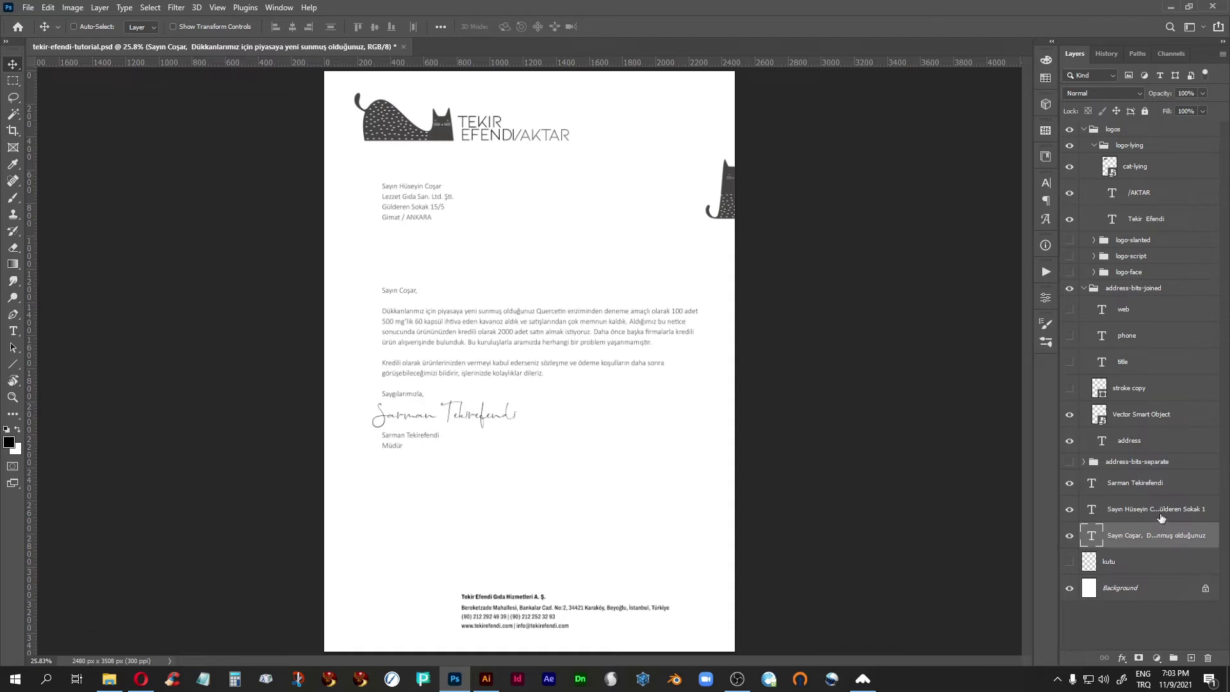
{"action": "left_click_drag", "start_coordinate": [1188, 543], "coordinate": [1191, 647]}
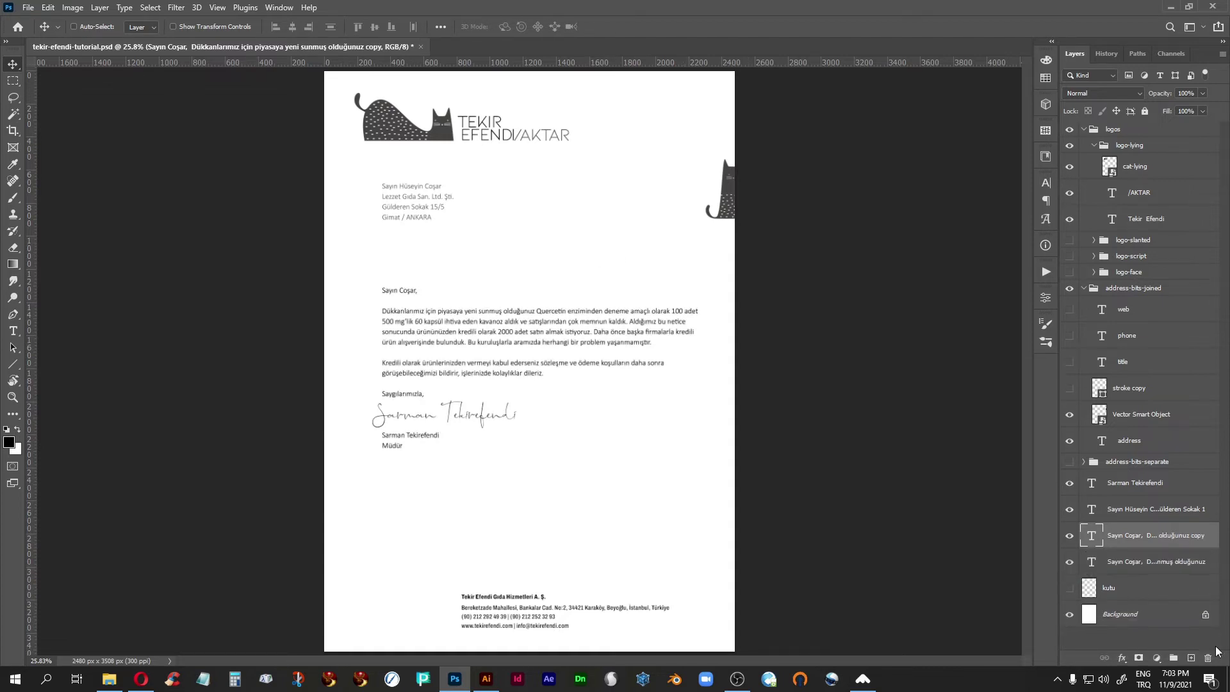
{"action": "left_click_drag", "start_coordinate": [455, 367], "coordinate": [471, 316]}
Step: Replace all the text in the duplicated layer with the date line "İstanbul, 9 Kasım 2021"
{"action": "double_click", "coordinate": [1092, 536]}
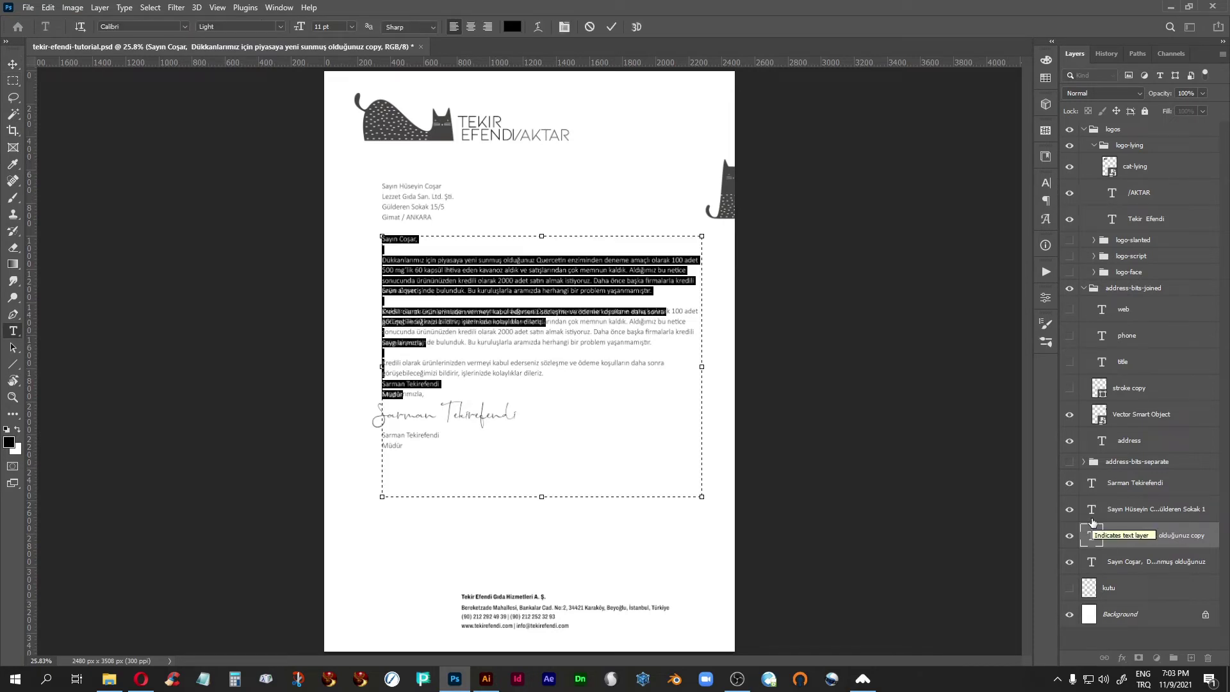
{"action": "key", "text": "Delete"}
{"action": "type", "text": "İstanbul, 9 Kasım 2021"}
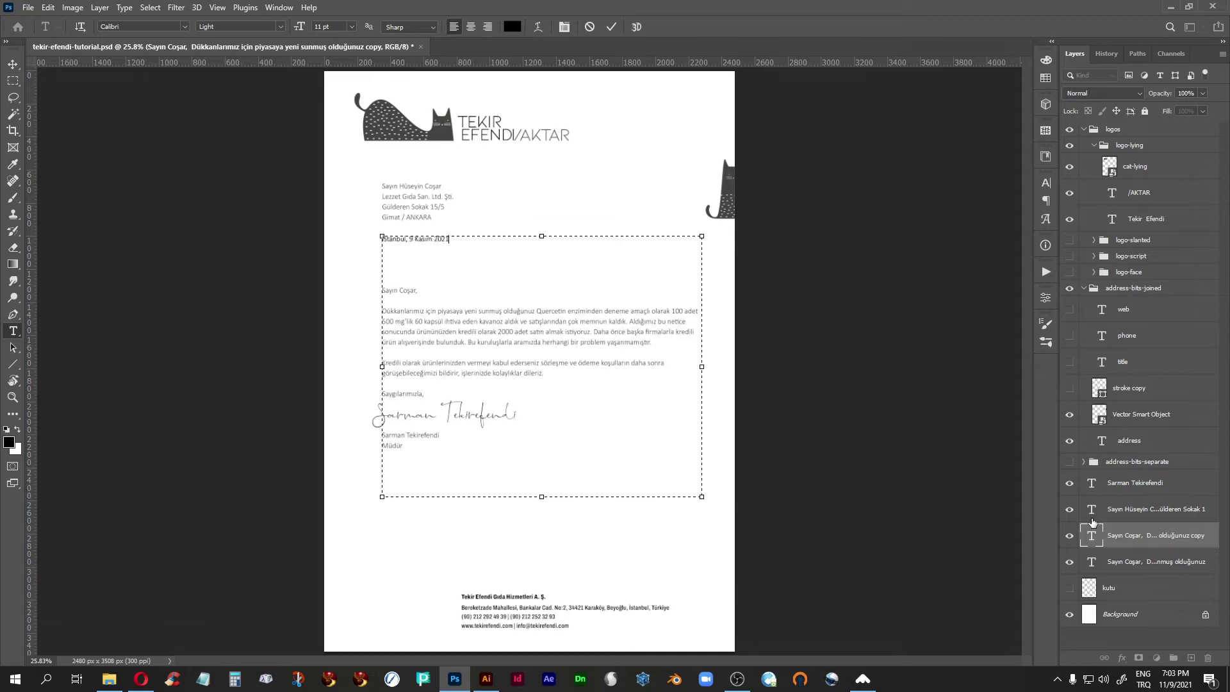
Step: Shrink the date line's text box to fit around its single line and show the guides
{"action": "left_click_drag", "start_coordinate": [703, 369], "coordinate": [461, 367]}
{"action": "left_click_drag", "start_coordinate": [422, 499], "coordinate": [422, 265]}
{"action": "key", "text": "ctrl+Return"}
{"action": "key", "text": "v"}
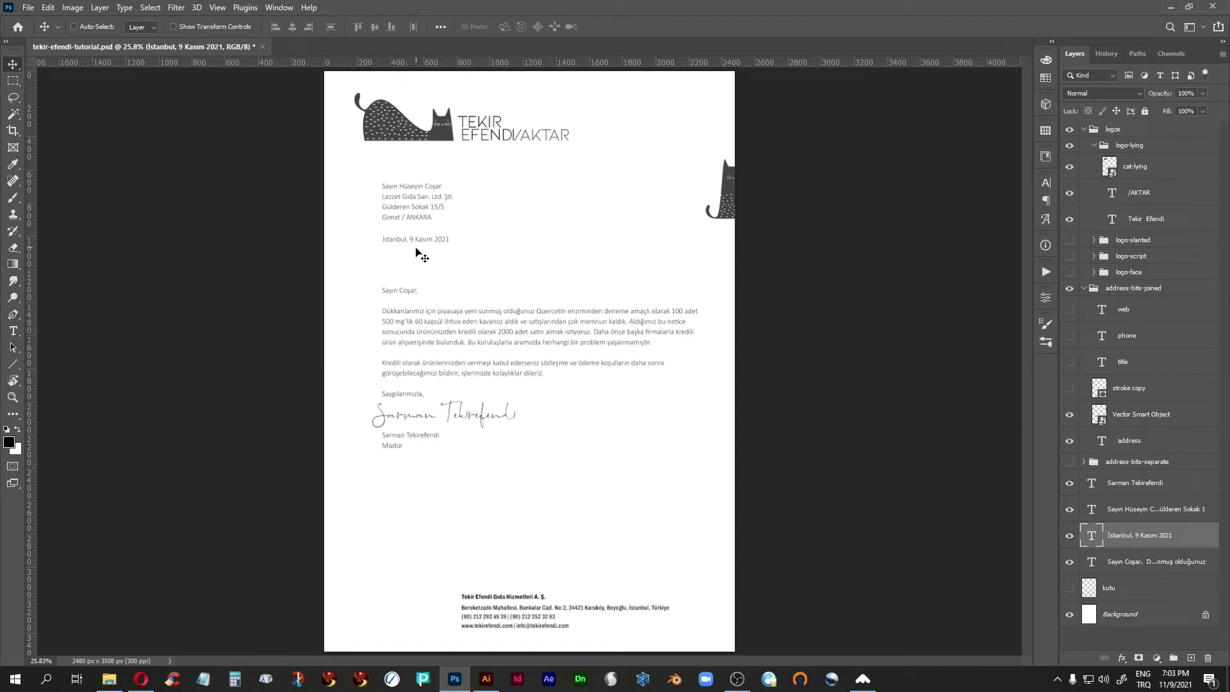
{"action": "key", "text": "ctrl+semicolon"}
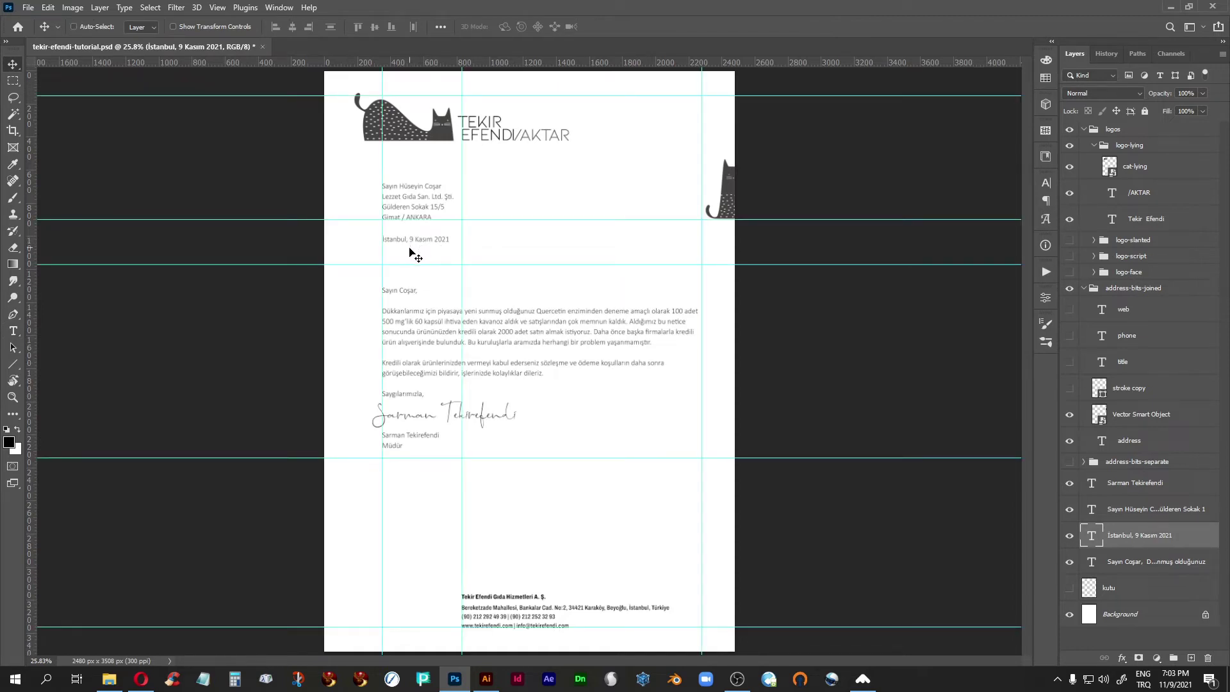
Step: Move the date line to the right margin guide level with the recipient address's last line, and hide the sitting cat and guides
{"action": "left_click_drag", "start_coordinate": [415, 242], "coordinate": [668, 219]}
{"action": "left_click", "coordinate": [1070, 415]}
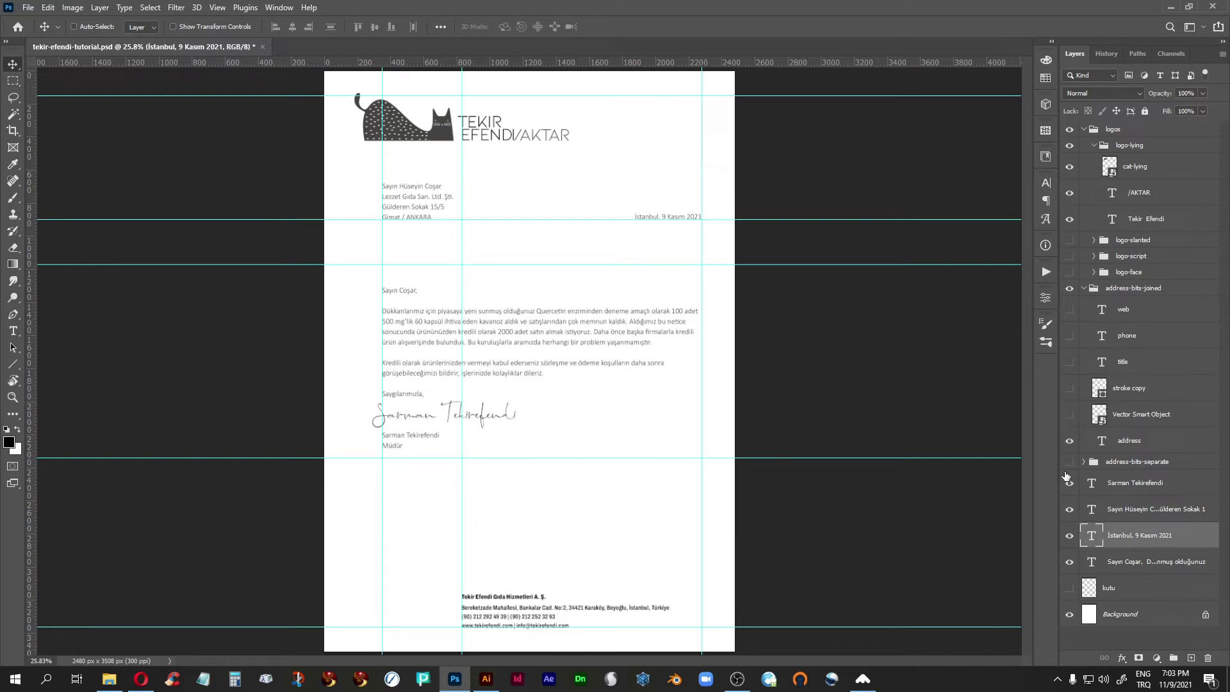
{"action": "key", "text": "ctrl+semicolon"}
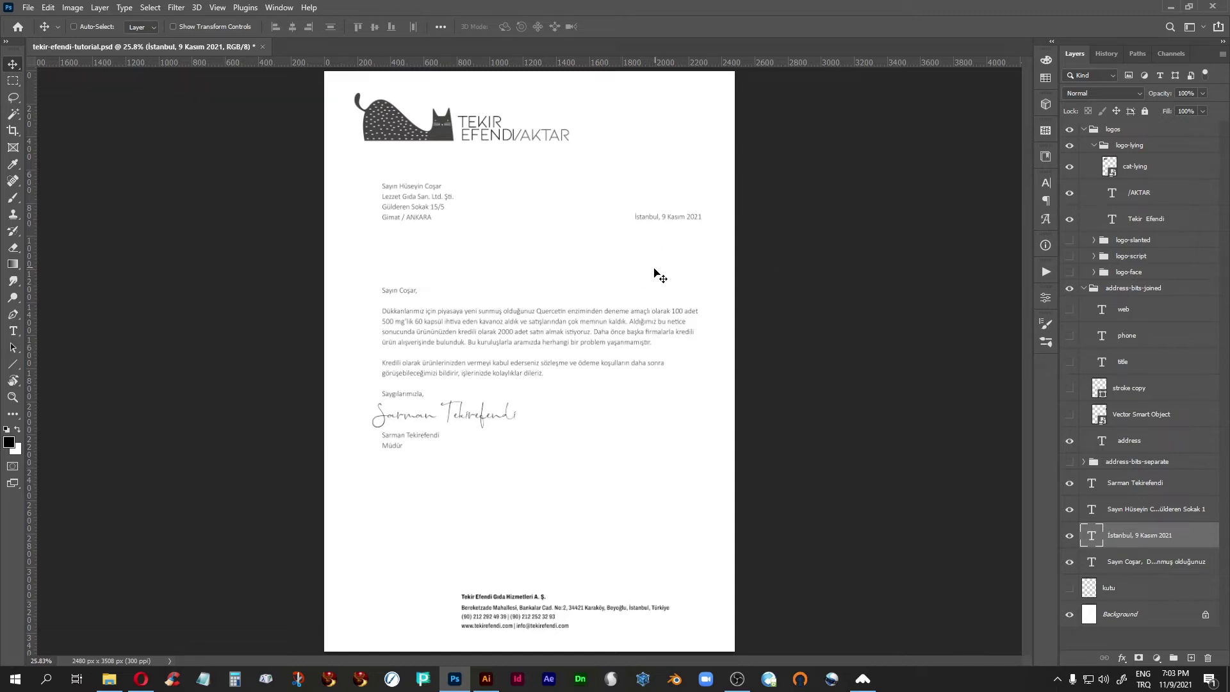
Step: Try the date line lower, between the recipient address and the greeting, compare with the sitting cat shown, and return it to the address's last line
{"action": "key", "text": "shift"}
{"action": "mouse_move", "coordinate": [646, 256]}
{"action": "left_mouse_down"}
{"action": "mouse_move", "coordinate": [646, 295]}
{"action": "mouse_move", "coordinate": [644, 209]}
{"action": "mouse_move", "coordinate": [661, 217]}
{"action": "mouse_move", "coordinate": [663, 256]}
{"action": "left_mouse_up"}
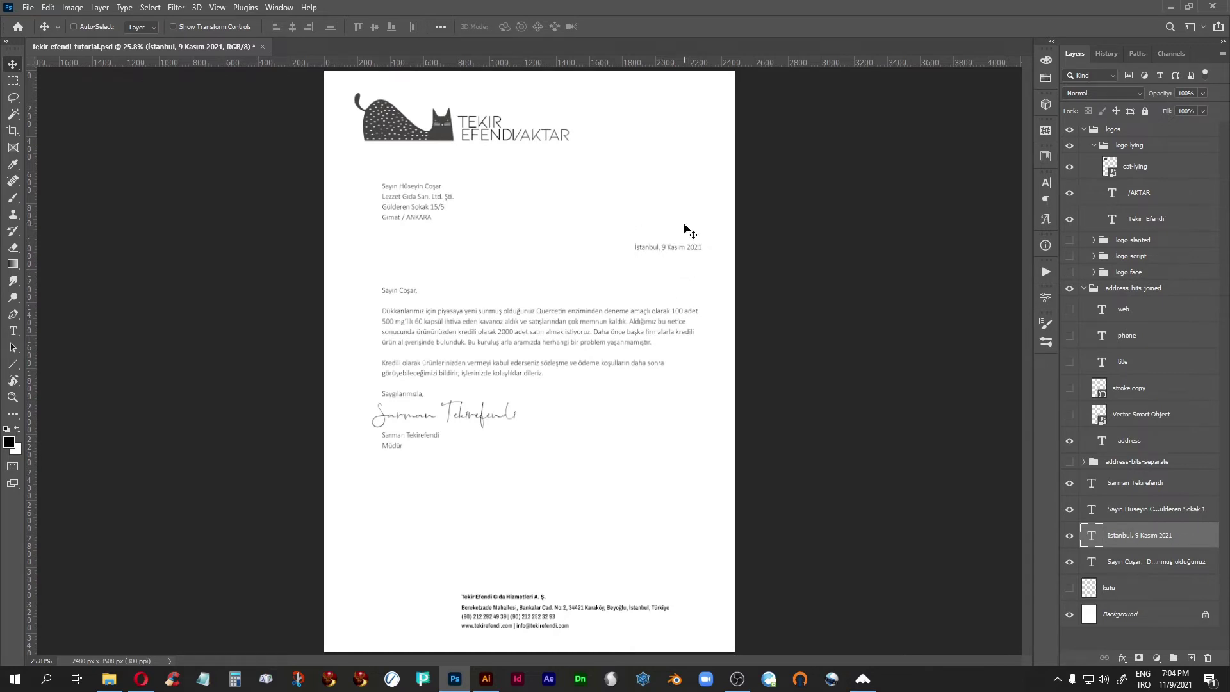
{"action": "left_click", "coordinate": [1070, 415]}
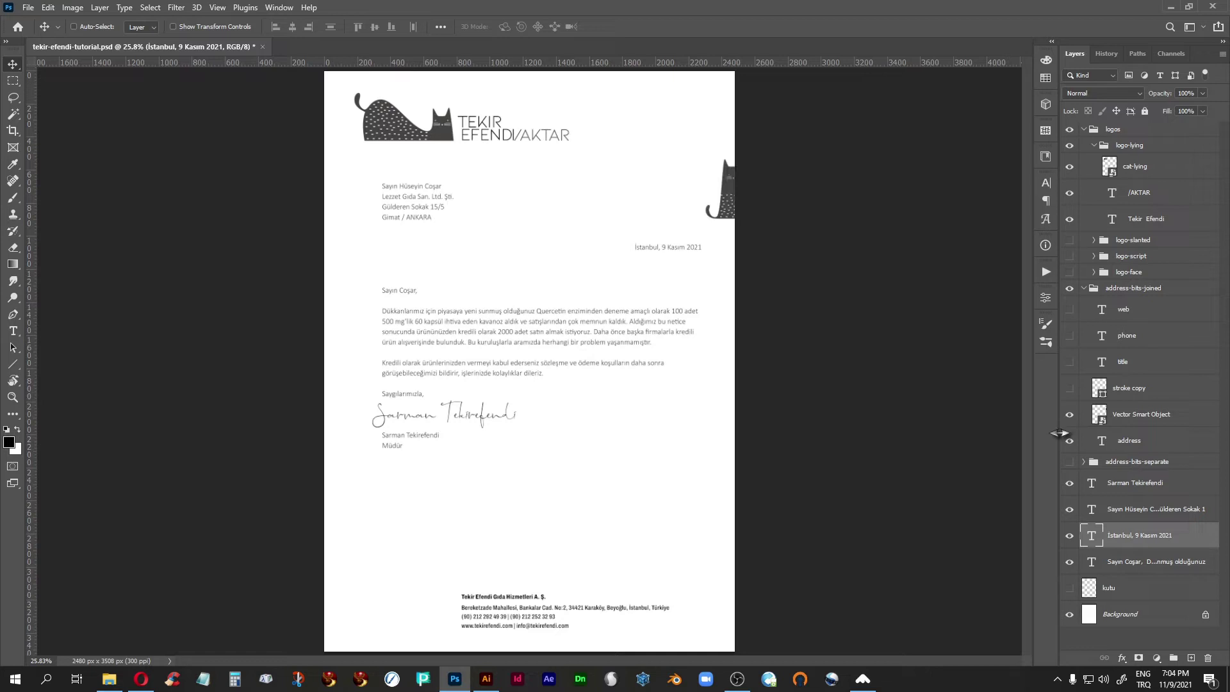
{"action": "left_click", "coordinate": [1070, 414]}
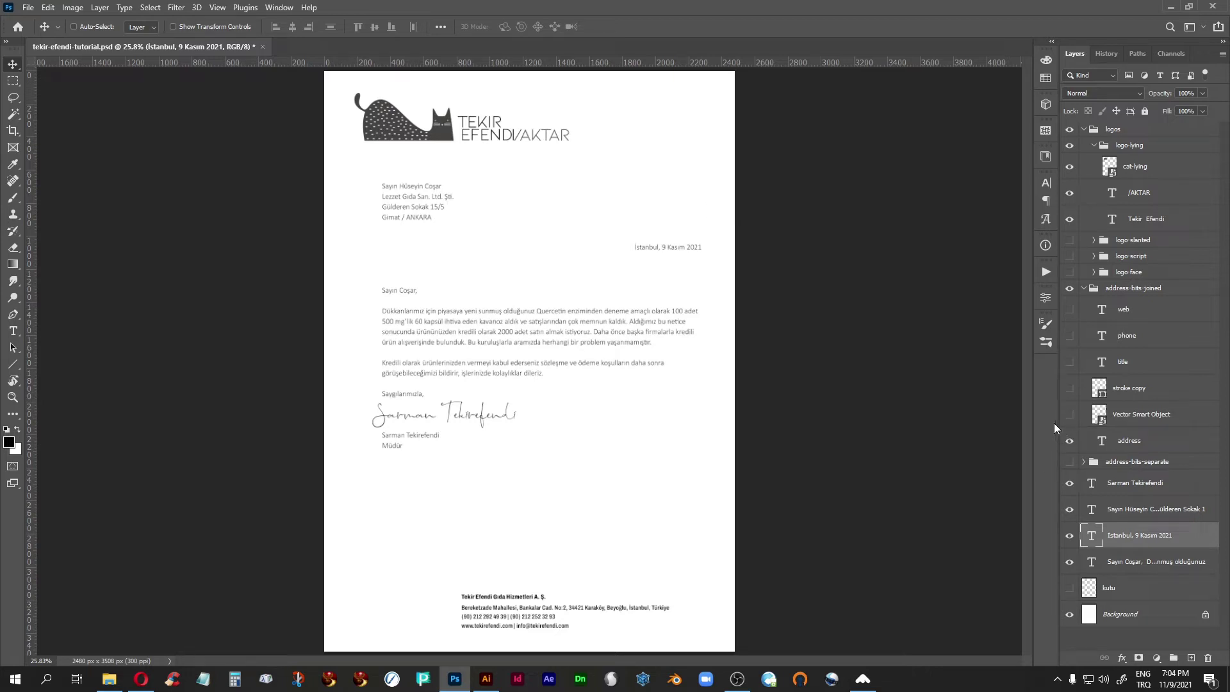
{"action": "key", "text": "ctrl+semicolon"}
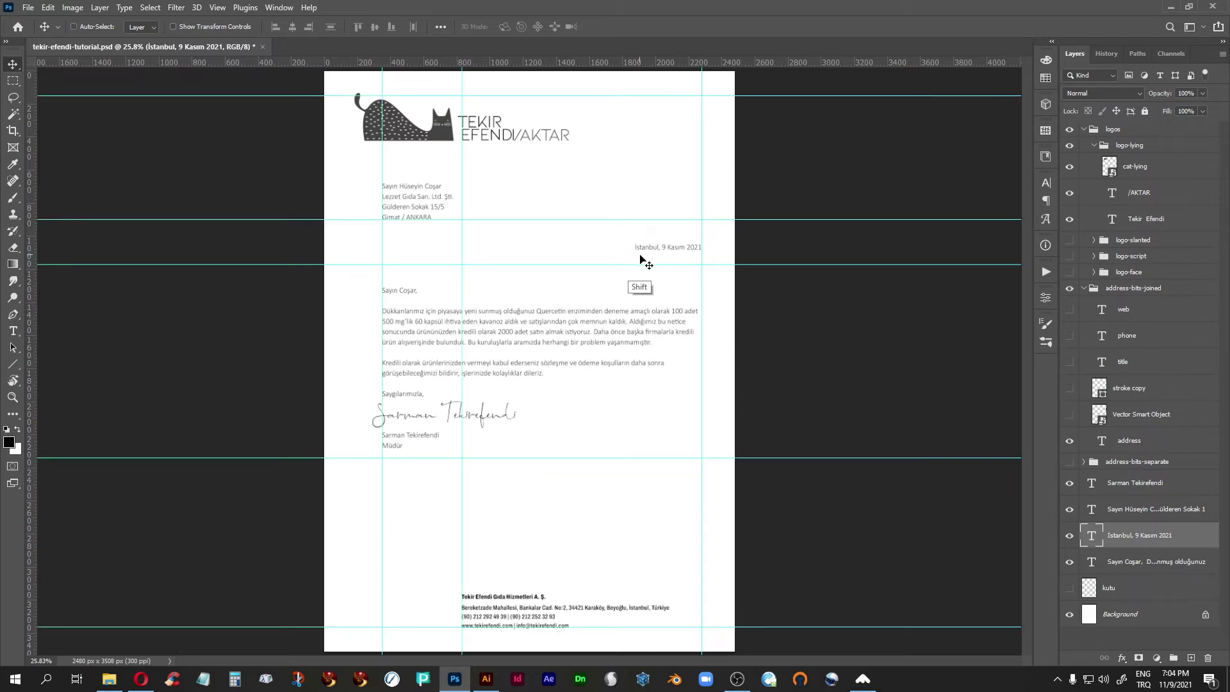
{"action": "left_click_drag", "start_coordinate": [642, 260], "coordinate": [642, 226]}
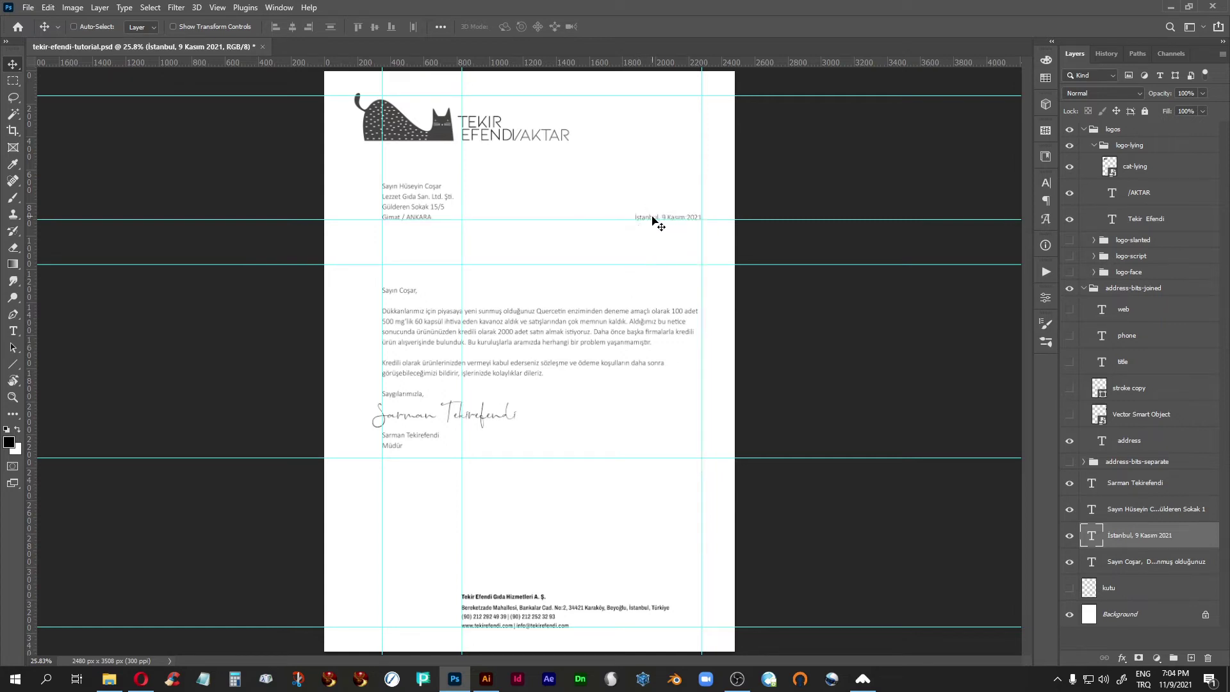
Step: Show the sitting cat and move it straight down the page edge until it sits beside the end of the letter body
{"action": "left_click", "coordinate": [1069, 418]}
{"action": "left_click", "coordinate": [1131, 415]}
{"action": "left_click_drag", "start_coordinate": [729, 203], "coordinate": [729, 391]}
{"action": "key", "text": "shift+Up"}
{"action": "key", "text": "shift+Up"}
{"action": "key", "text": "shift+Up"}
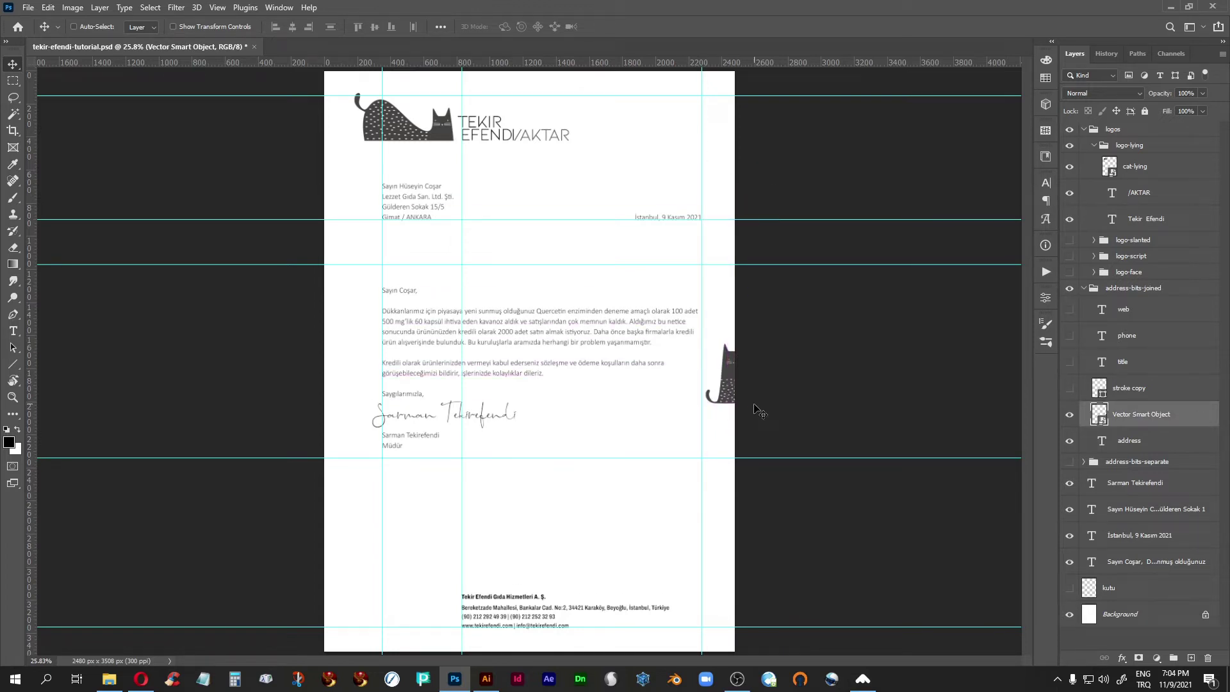
{"action": "key", "text": "shift+Down"}
{"action": "left_click", "coordinate": [1094, 145]}
{"action": "left_click", "coordinate": [1070, 146]}
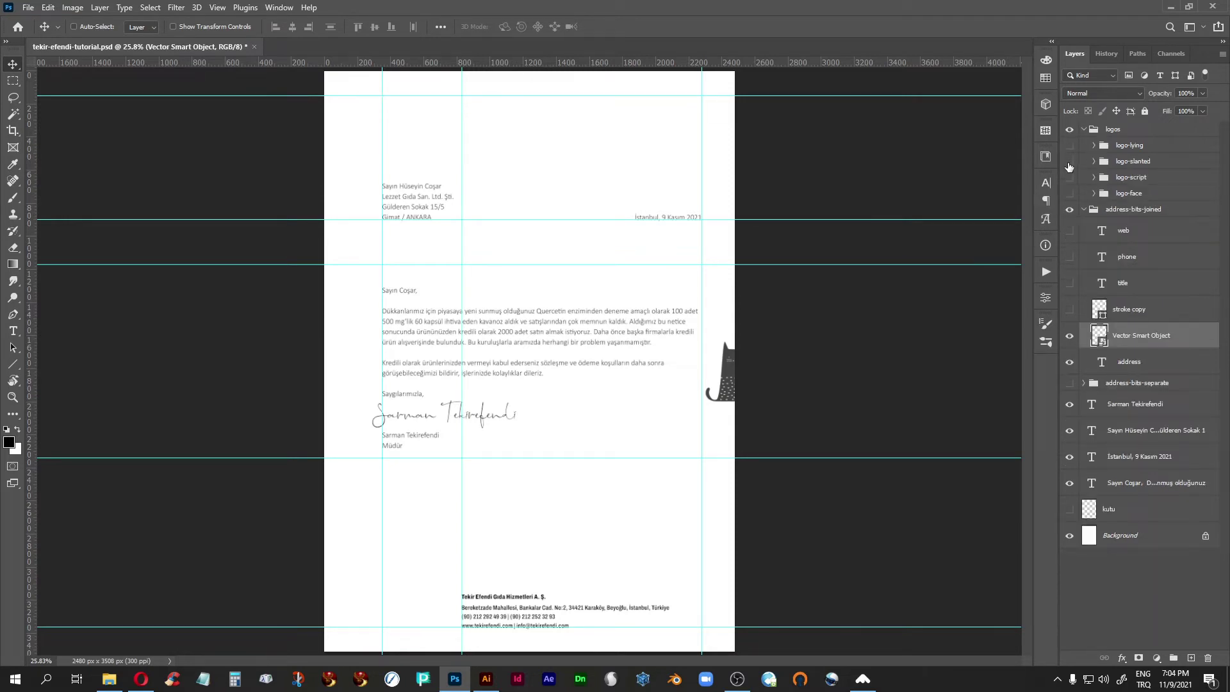
{"action": "left_click", "coordinate": [1069, 162]}
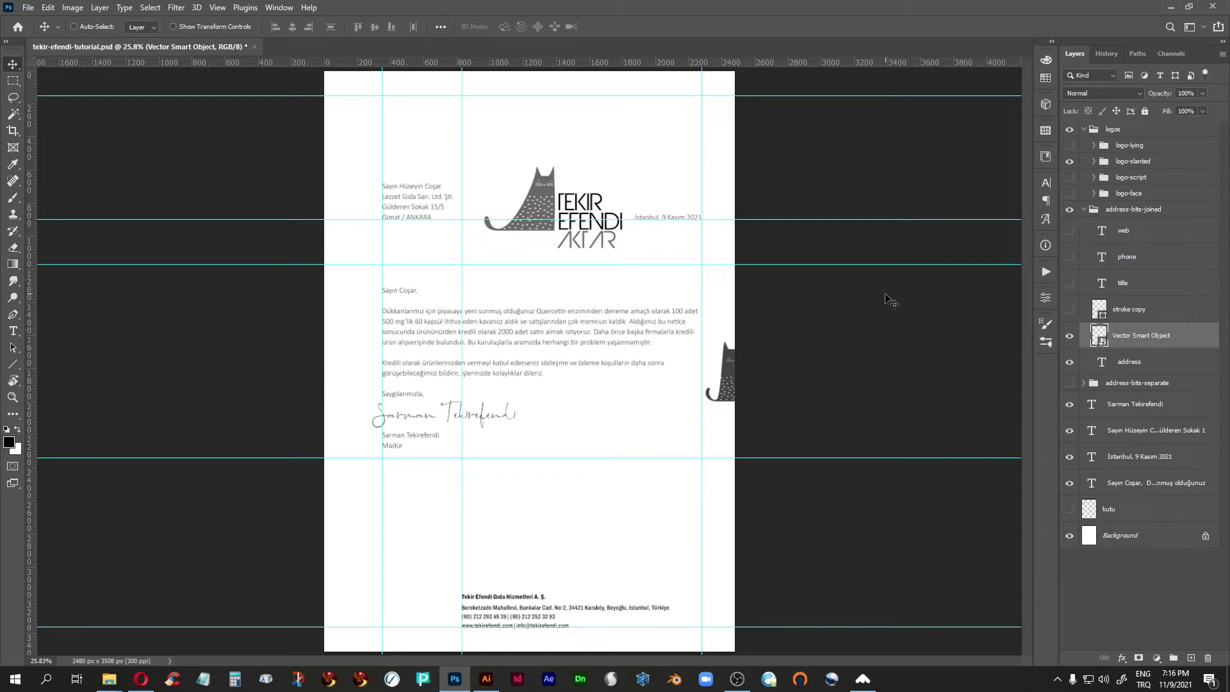
{"action": "left_click", "coordinate": [1069, 162]}
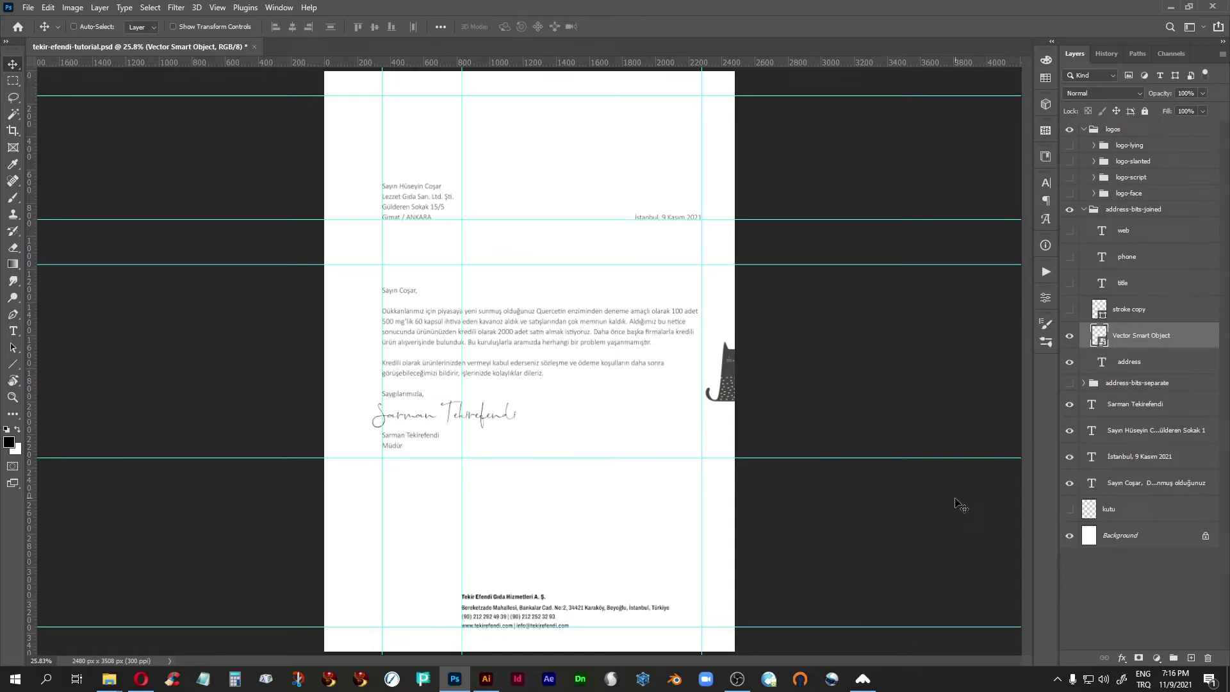
{"action": "left_click", "coordinate": [1069, 146]}
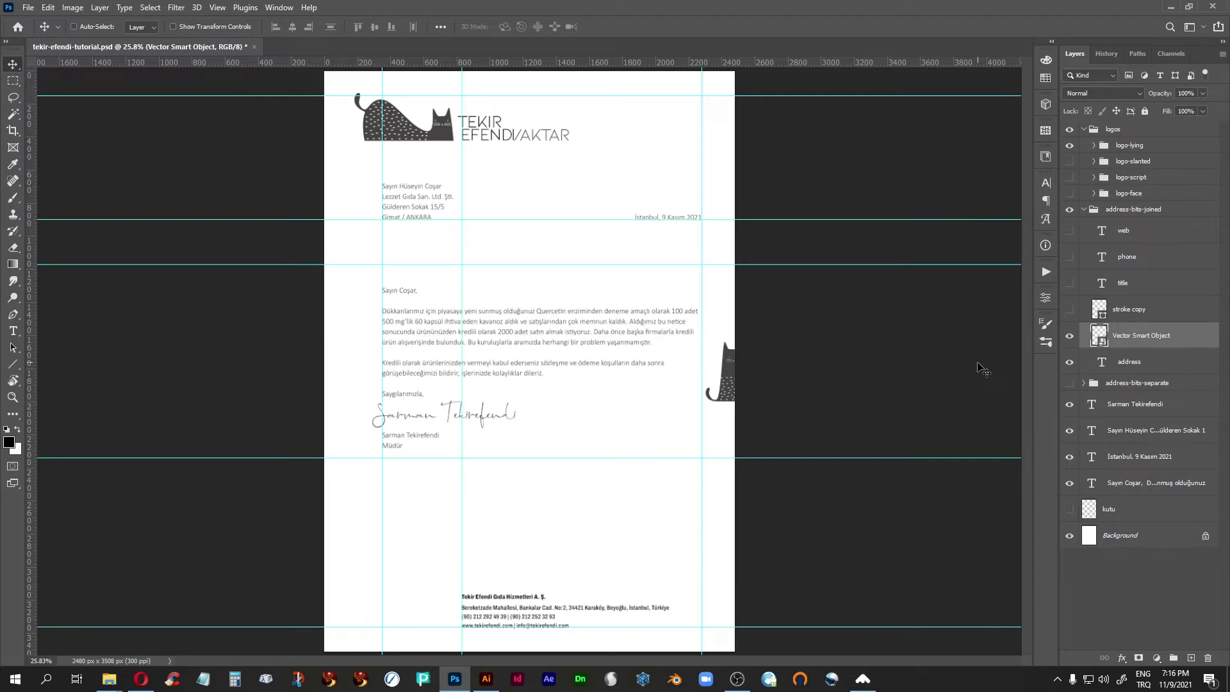
{"action": "key", "text": "ctrl+semicolon"}
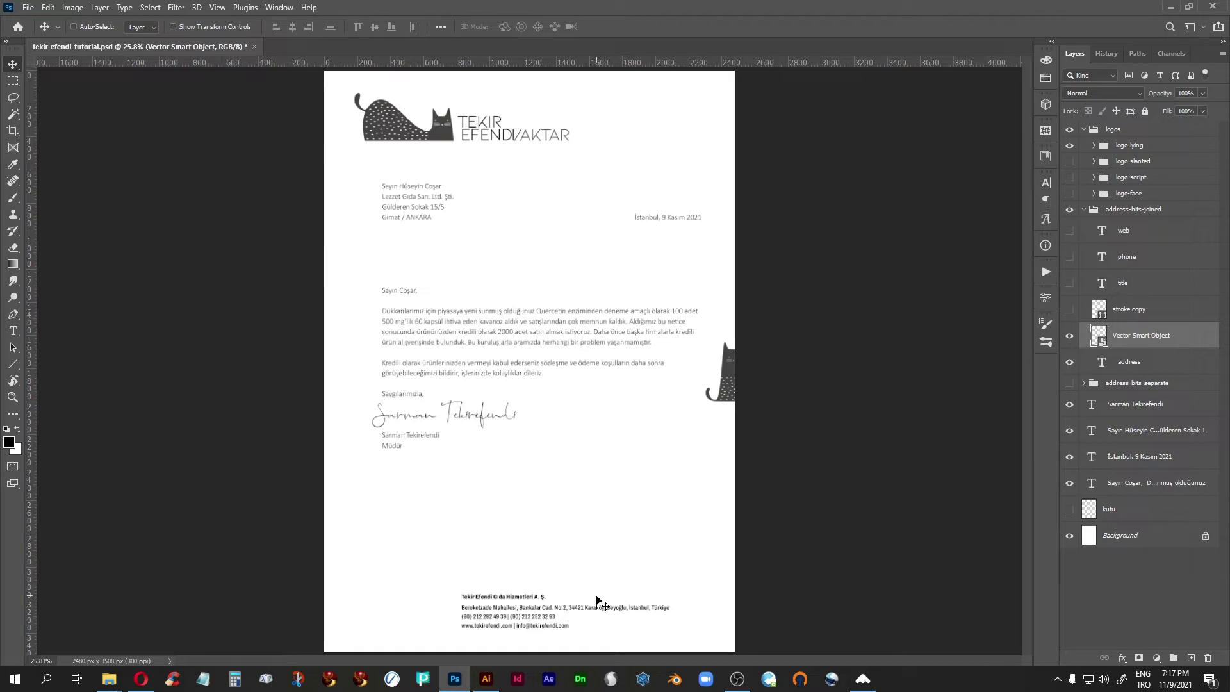
Step: Hide the logo-lying group and the cropped sitting cat, and show the logo-slanted group instead
{"action": "left_click", "coordinate": [1069, 146]}
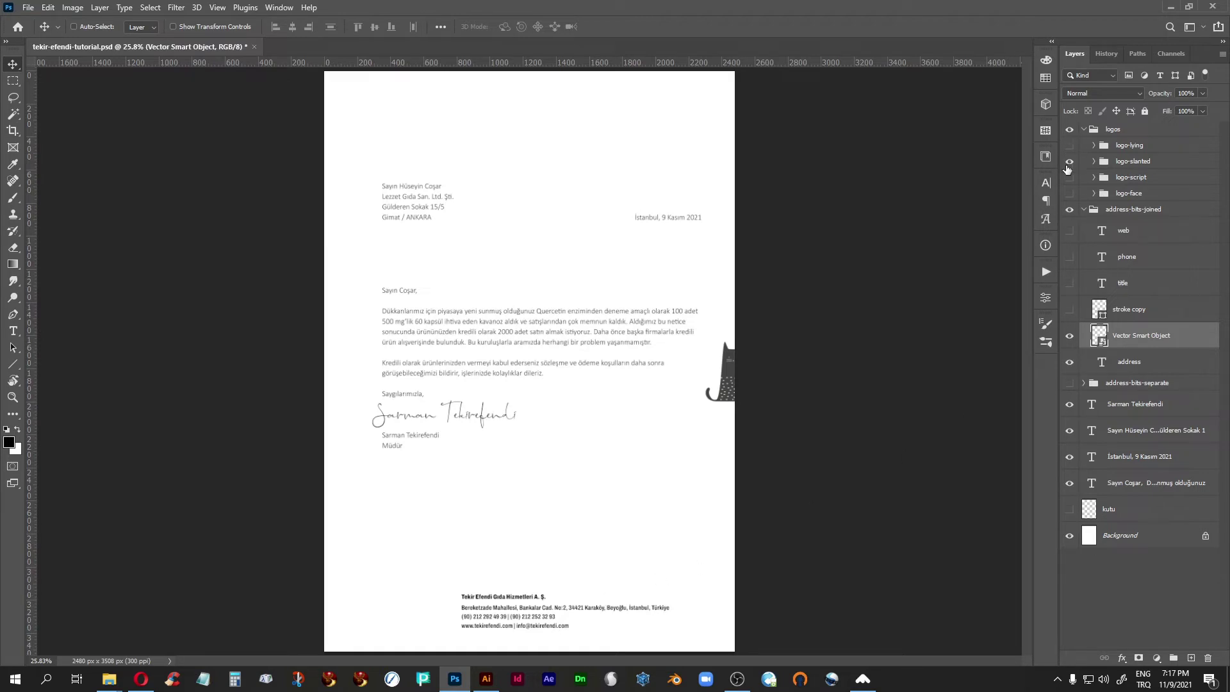
{"action": "left_click", "coordinate": [1070, 162]}
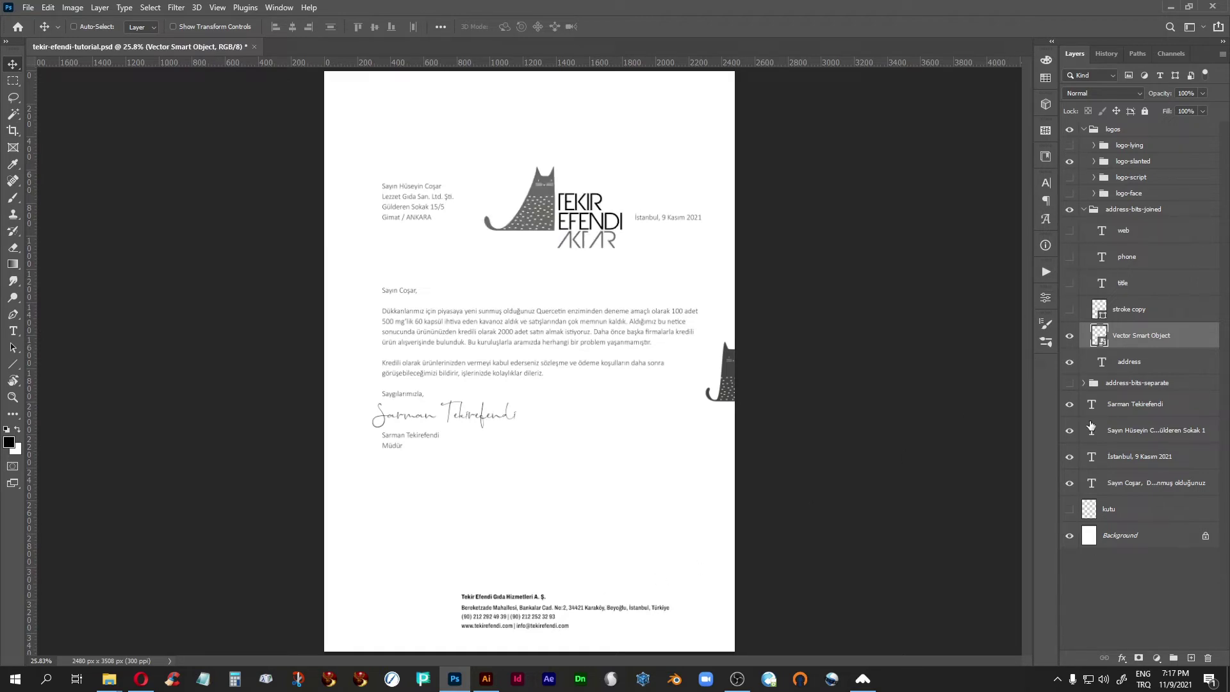
{"action": "left_click", "coordinate": [1070, 336]}
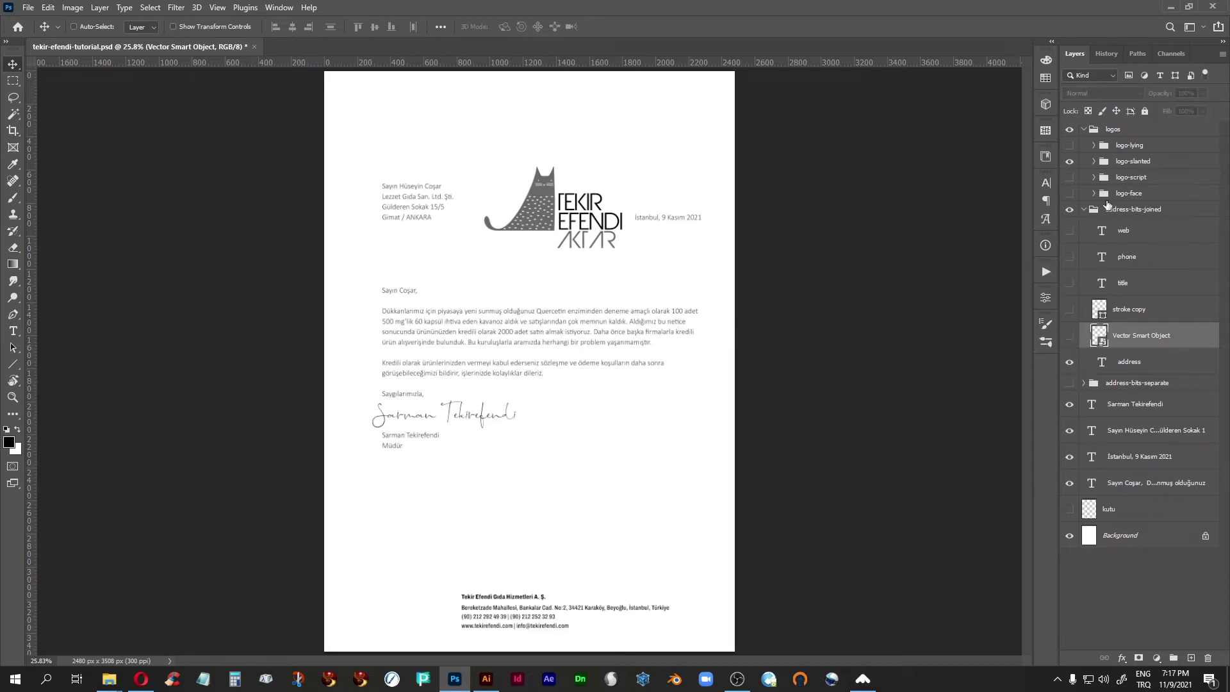
Step: Show the guides and the red "kutu" box, and move the slanted logo up to the page's upper-right corner, clear of the box
{"action": "left_click", "coordinate": [1106, 164]}
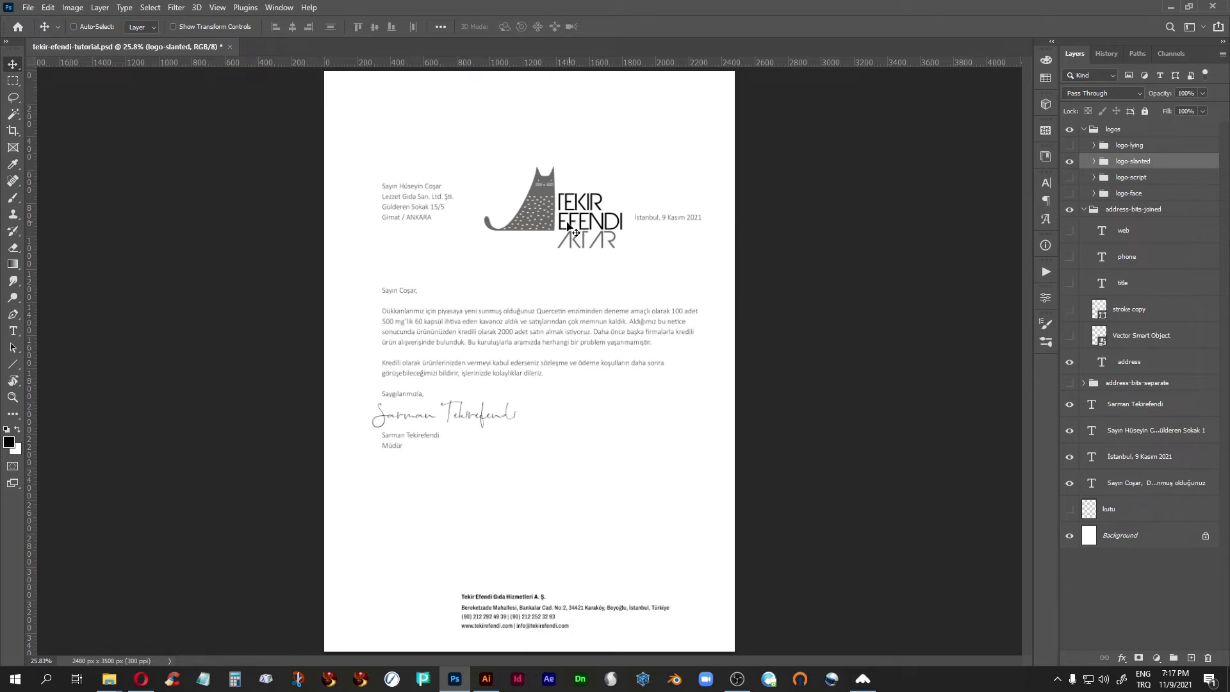
{"action": "key", "text": "ctrl+semicolon"}
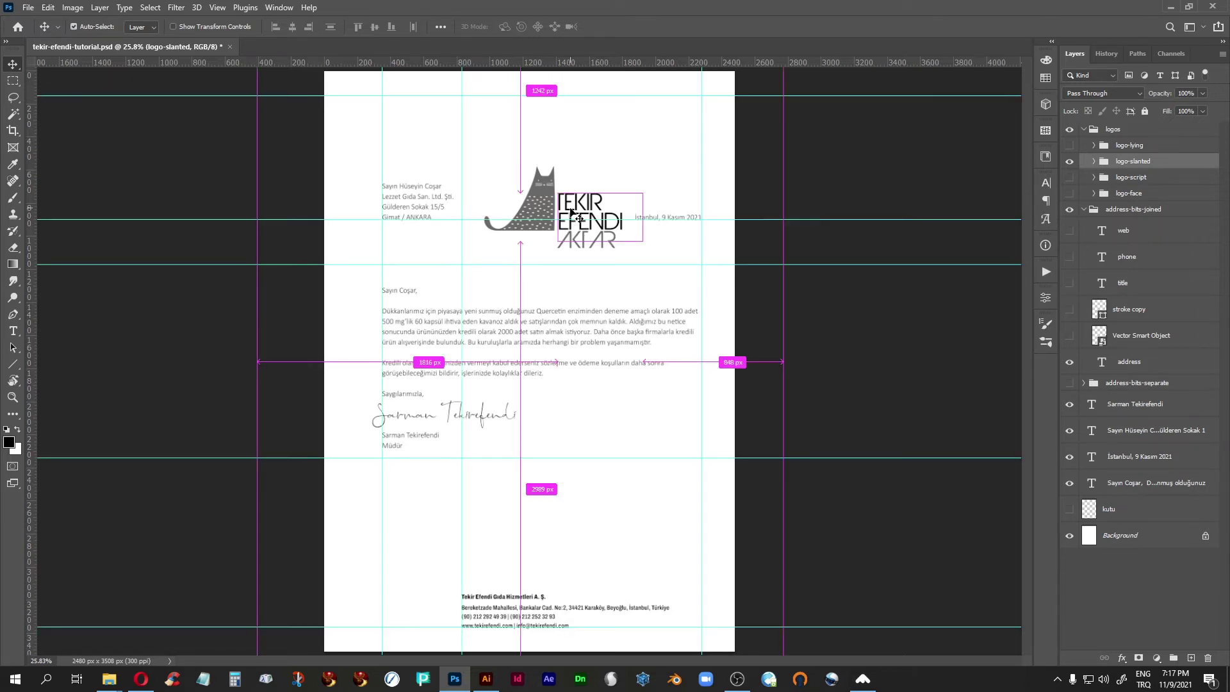
{"action": "left_click", "coordinate": [1069, 509]}
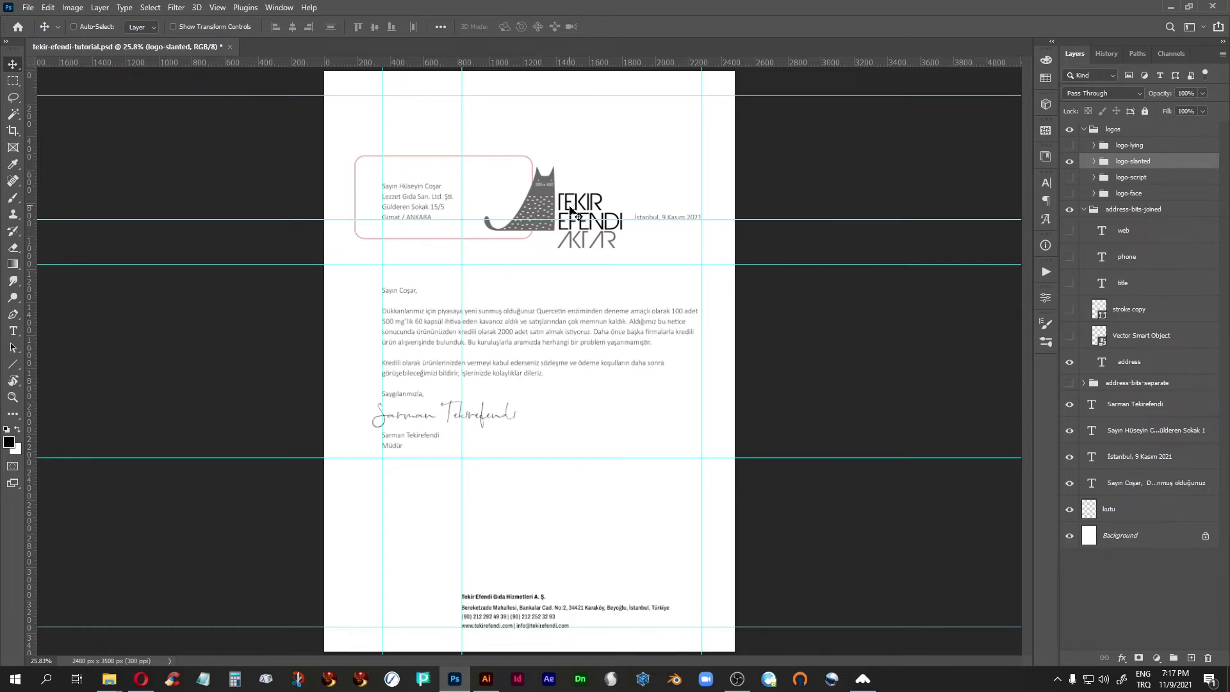
{"action": "left_click_drag", "start_coordinate": [571, 212], "coordinate": [653, 133]}
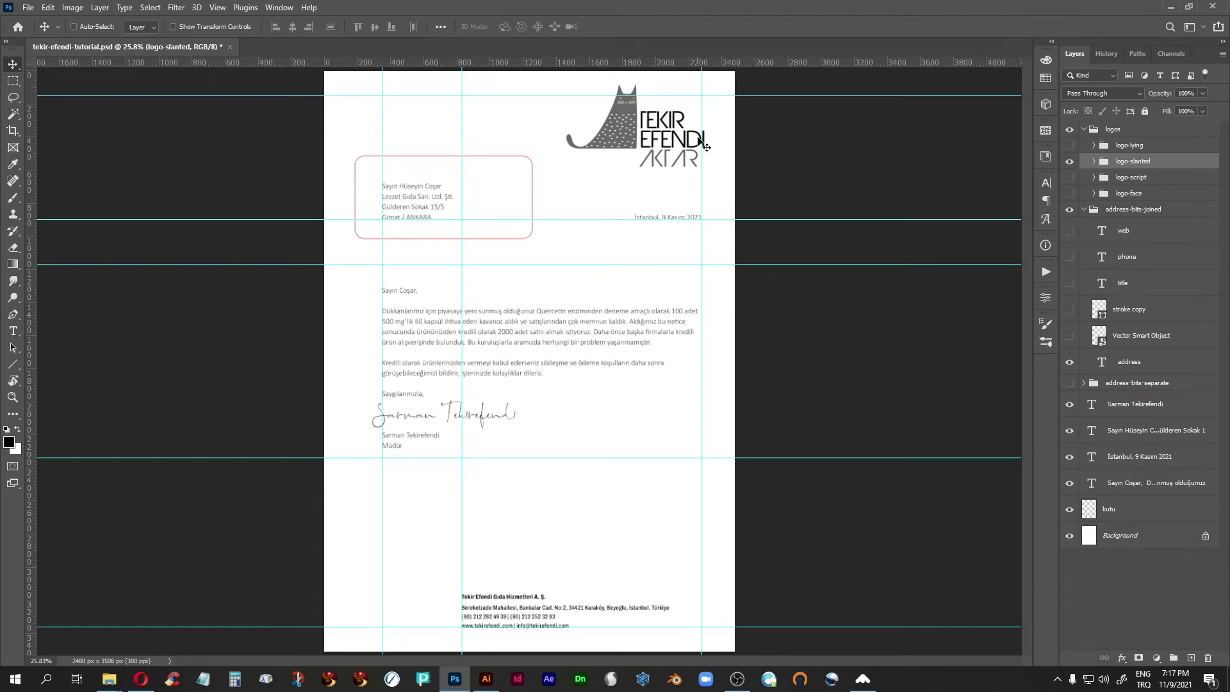
{"action": "left_click_drag", "start_coordinate": [667, 149], "coordinate": [658, 145]}
{"action": "key", "text": "shift+Up"}
Step: Nudge the slanted logo left until its lettering ends at the right margin guide, and lower it slightly
{"action": "key", "text": "shift+Left"}
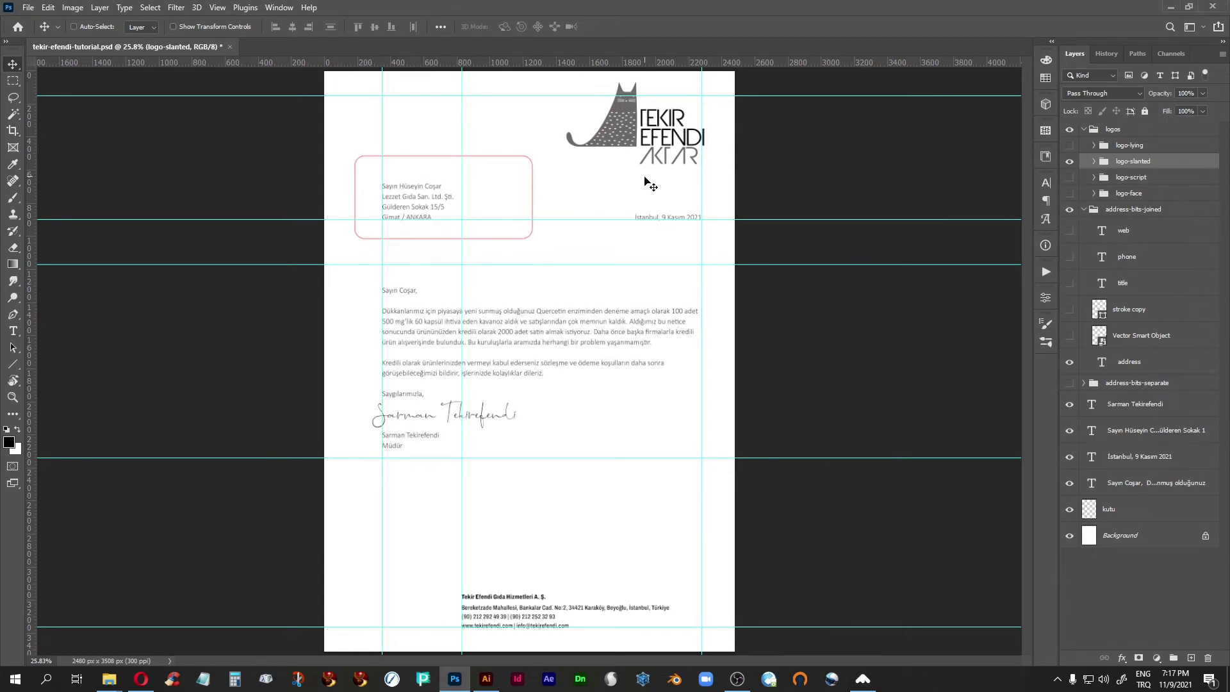
{"action": "key", "text": "Left"}
{"action": "key", "text": "Left"}
{"action": "key", "text": "Left"}
{"action": "key", "text": "Left"}
{"action": "key", "text": "Left"}
{"action": "key", "text": "Left"}
{"action": "key", "text": "Left"}
{"action": "key", "text": "Left"}
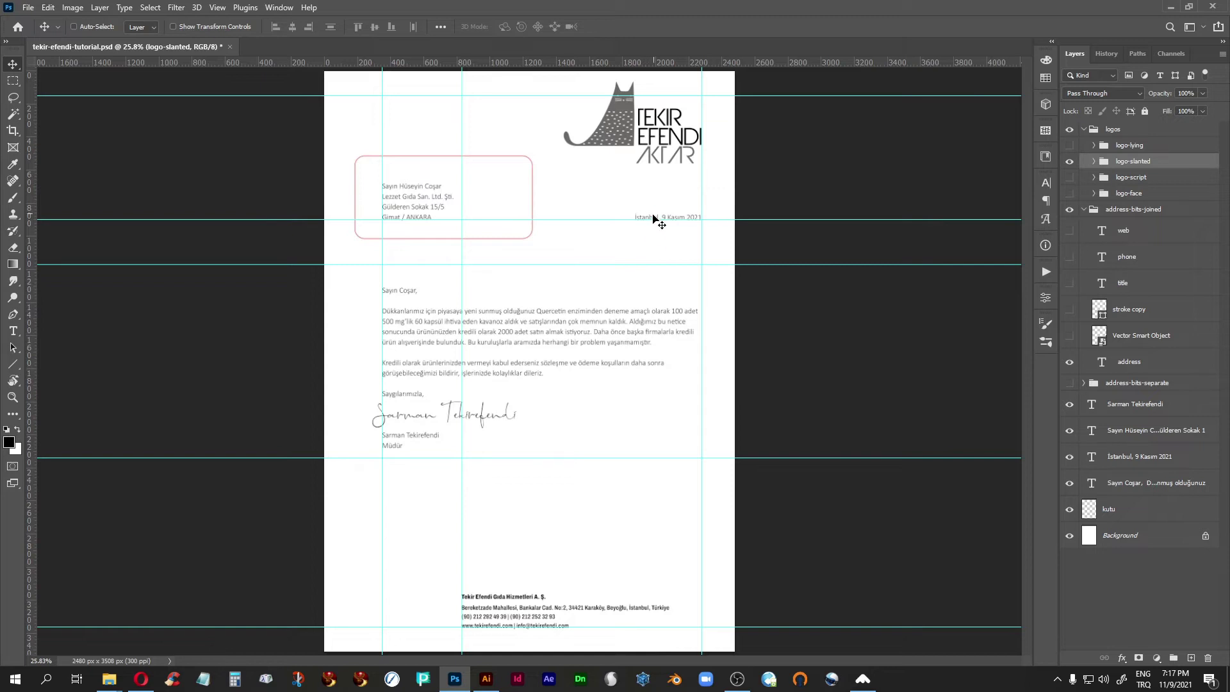
{"action": "key", "text": "Down"}
{"action": "key", "text": "Down"}
{"action": "key", "text": "Down"}
{"action": "key", "text": "Down"}
{"action": "key", "text": "Down"}
{"action": "key", "text": "Down"}
{"action": "key", "text": "Down"}
{"action": "key", "text": "Down"}
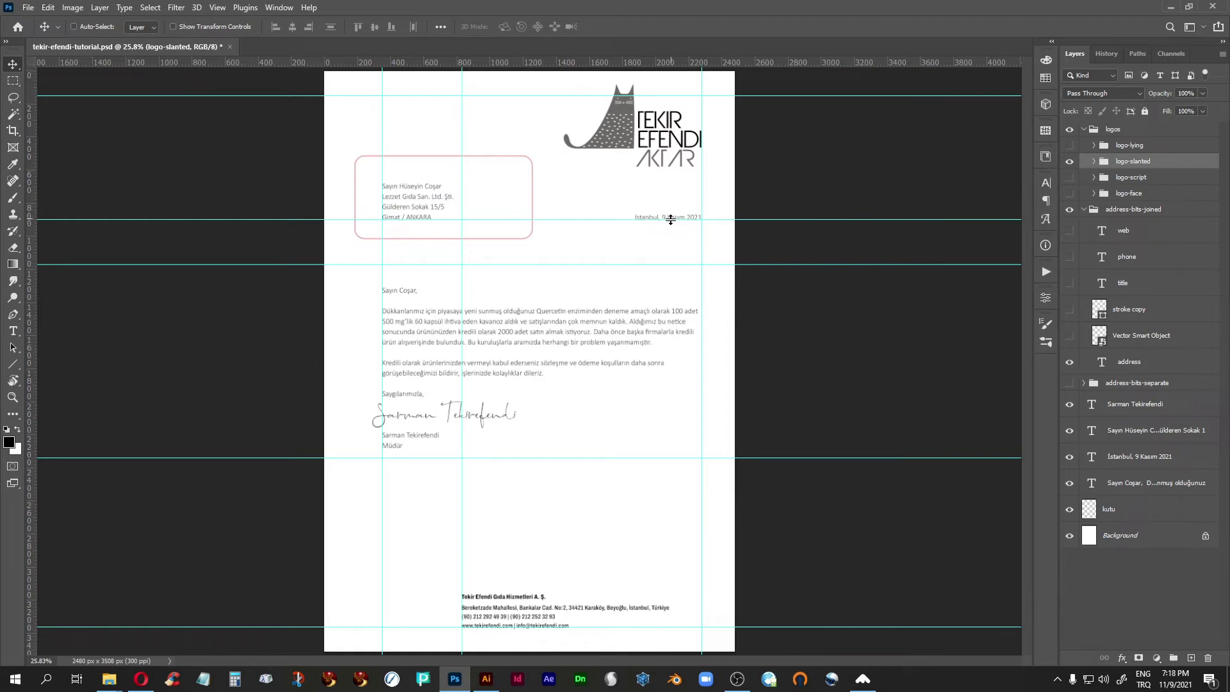
Step: Move the date line to the left text margin, just below the second horizontal guide under the address box
{"action": "left_click", "coordinate": [1092, 459]}
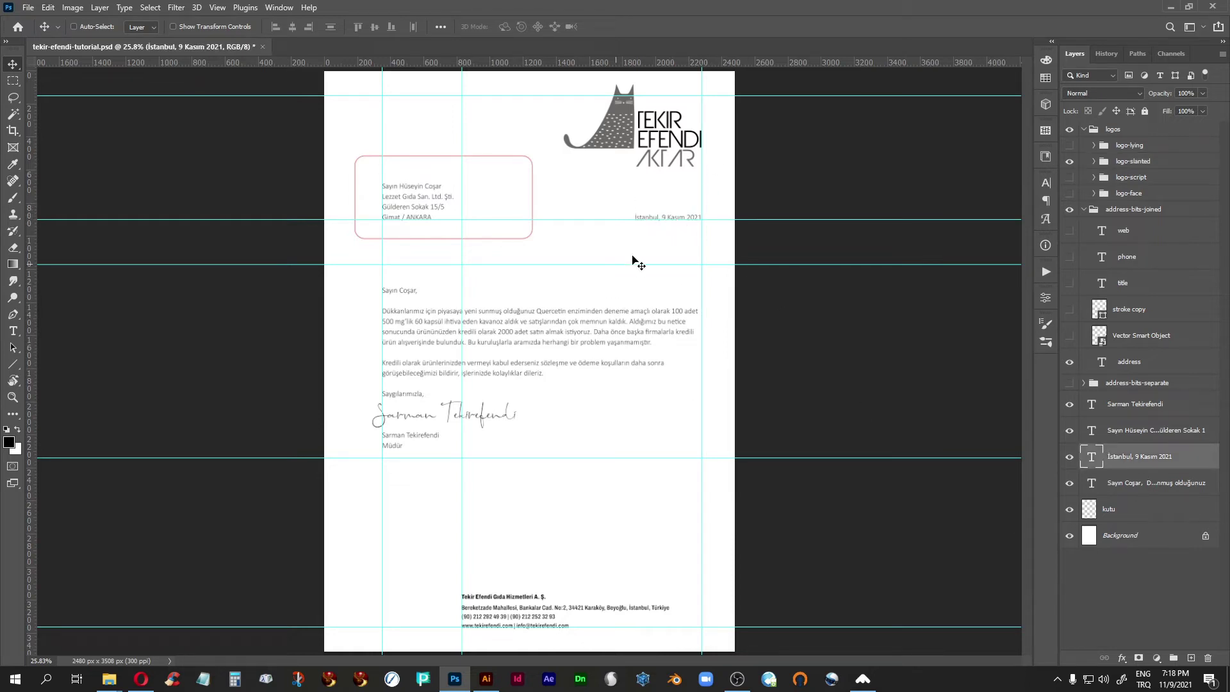
{"action": "left_click_drag", "start_coordinate": [661, 231], "coordinate": [405, 284]}
{"action": "key", "text": "shift+Down"}
{"action": "key", "text": "shift+Down"}
{"action": "key", "text": "shift+Down"}
{"action": "key", "text": "Down"}
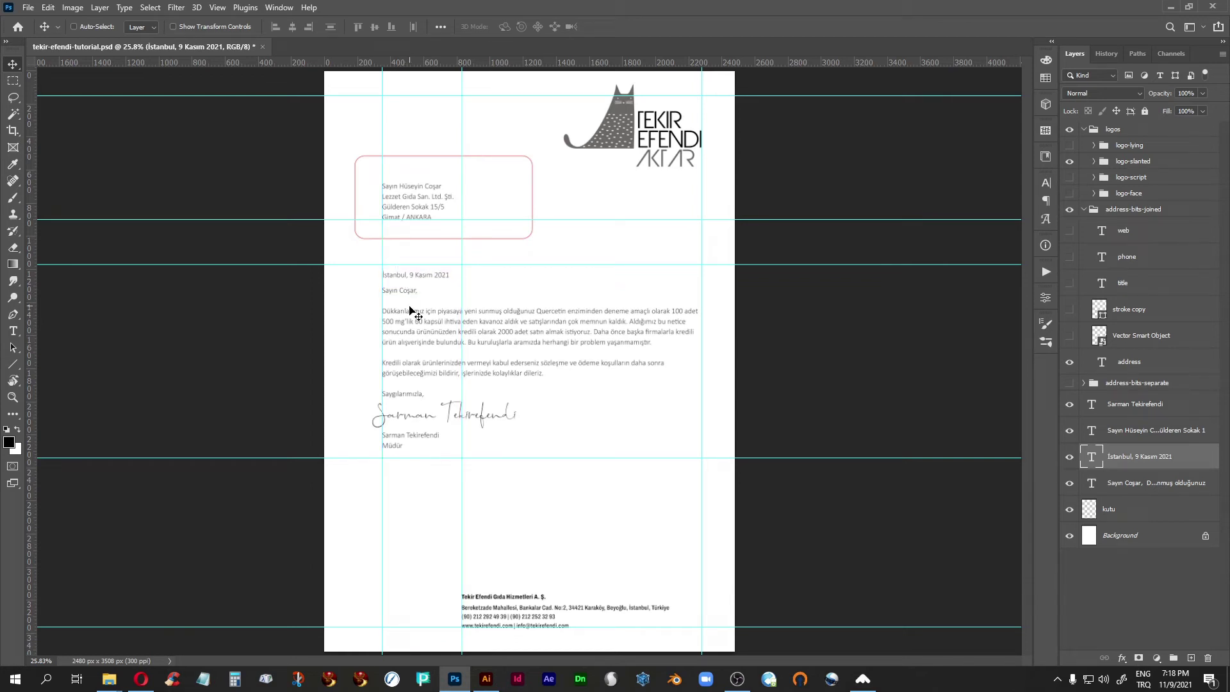
{"action": "key", "text": "shift+Down"}
Step: Shift the letter body and the handwritten signature down together to leave a clear gap below the date line
{"action": "left_click", "coordinate": [1140, 488]}
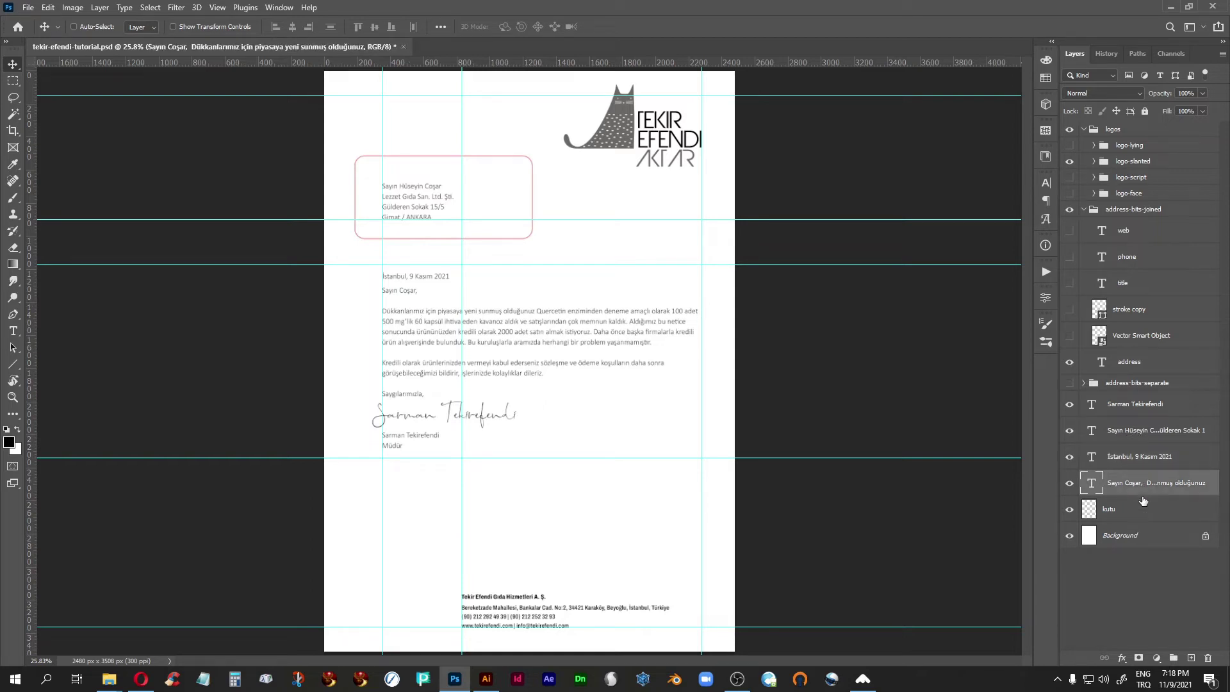
{"action": "left_click", "coordinate": [1136, 406], "text": "ctrl"}
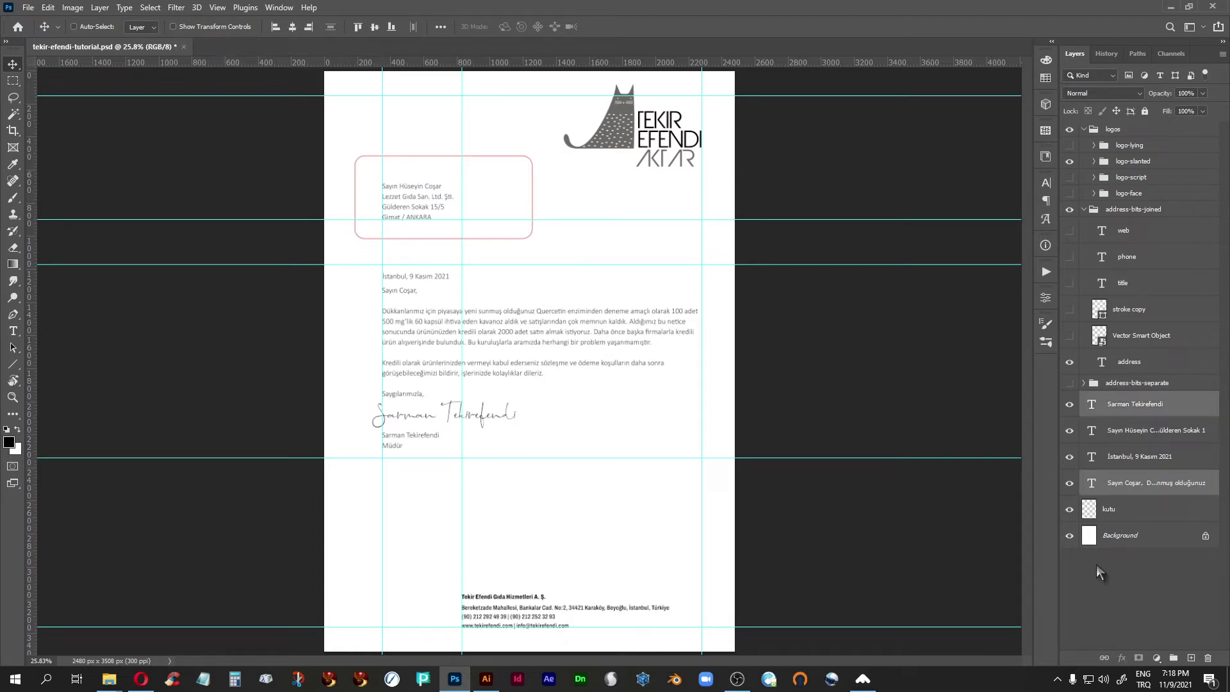
{"action": "key", "text": "shift+Down"}
{"action": "key", "text": "shift+Down"}
{"action": "key", "text": "shift+Down"}
{"action": "key", "text": "shift+Down"}
{"action": "key", "text": "shift+Down"}
{"action": "key", "text": "shift+Down"}
{"action": "key", "text": "shift+Down"}
{"action": "key", "text": "shift+Down"}
{"action": "key", "text": "shift+Down"}
{"action": "key", "text": "shift+Down"}
{"action": "key", "text": "shift+Down"}
{"action": "key", "text": "shift+Down"}
{"action": "key", "text": "shift+Down"}
{"action": "key", "text": "shift+Down"}
{"action": "key", "text": "shift+Down"}
{"action": "key", "text": "shift+Down"}
{"action": "key", "text": "shift+Down"}
{"action": "key", "text": "shift+Down"}
{"action": "key", "text": "shift+Down"}
{"action": "key", "text": "shift+Down"}
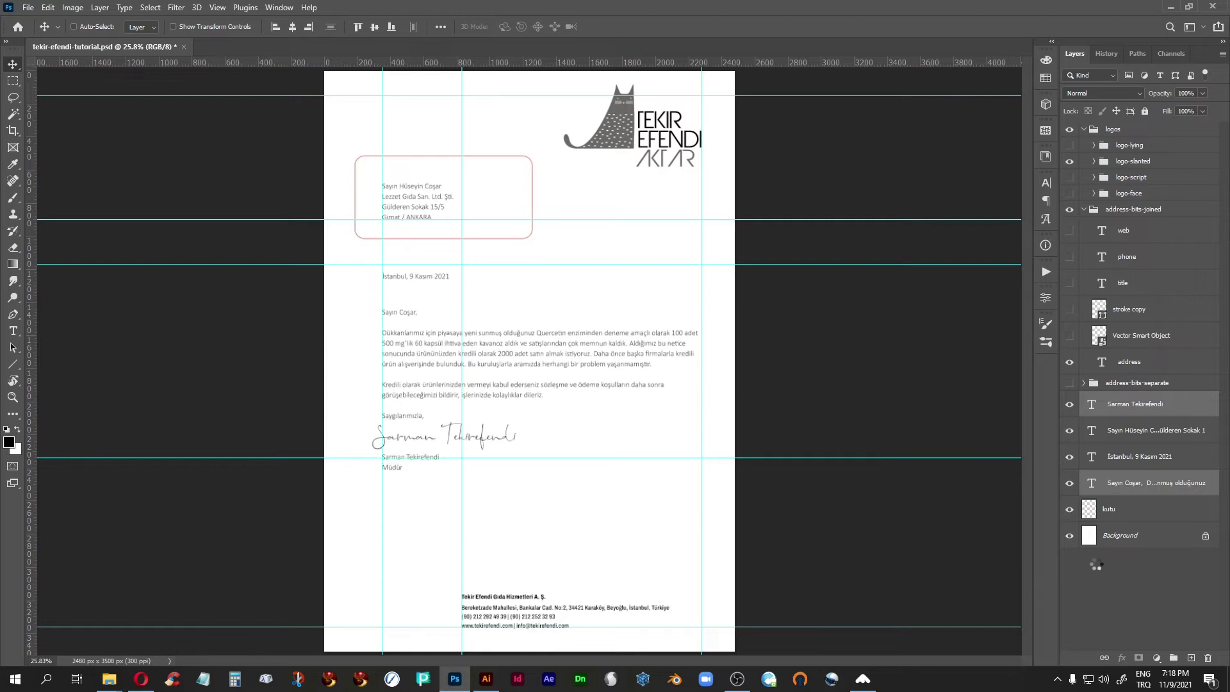
{"action": "key", "text": "shift+Down"}
{"action": "key", "text": "shift+Up"}
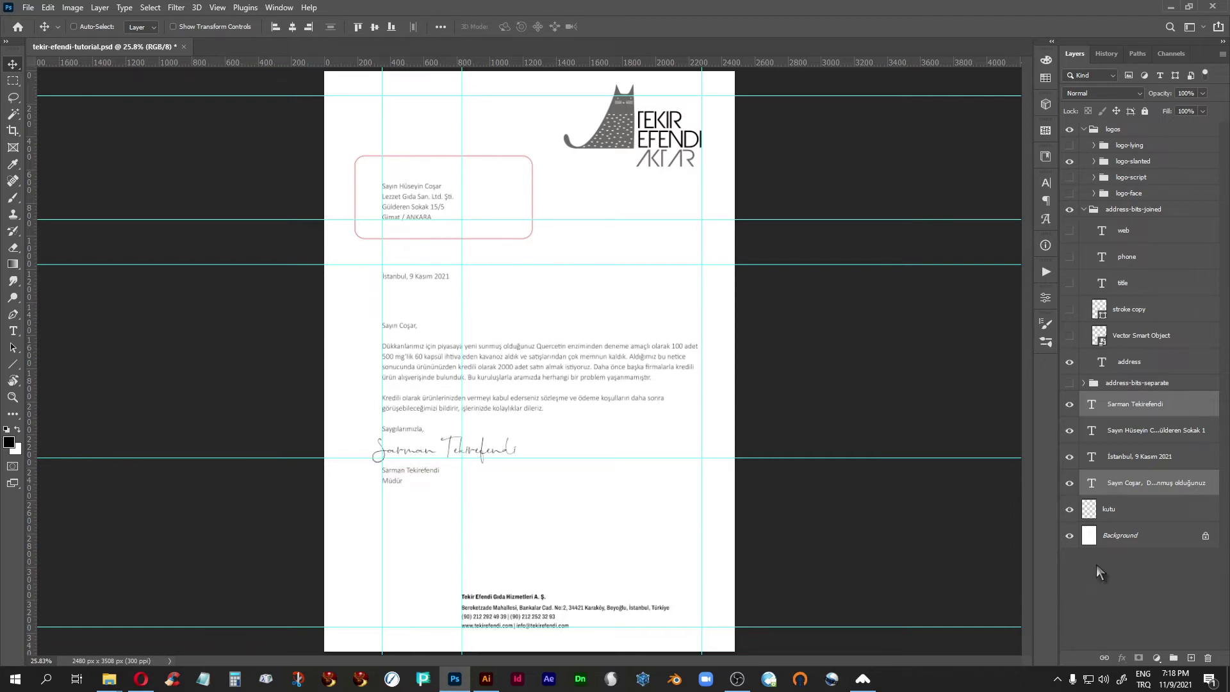
Step: Hide the red "kutu" box and move the company address block from the footer to just below the slanted logo
{"action": "left_click", "coordinate": [1091, 409]}
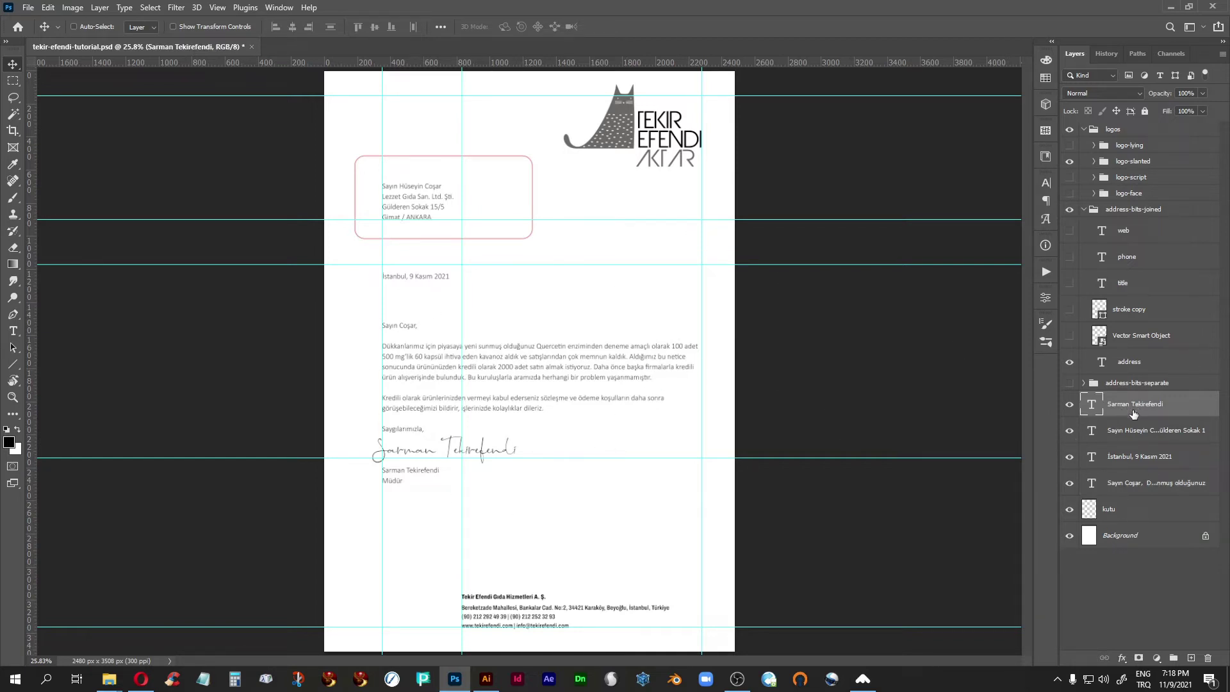
{"action": "left_click", "coordinate": [1070, 510]}
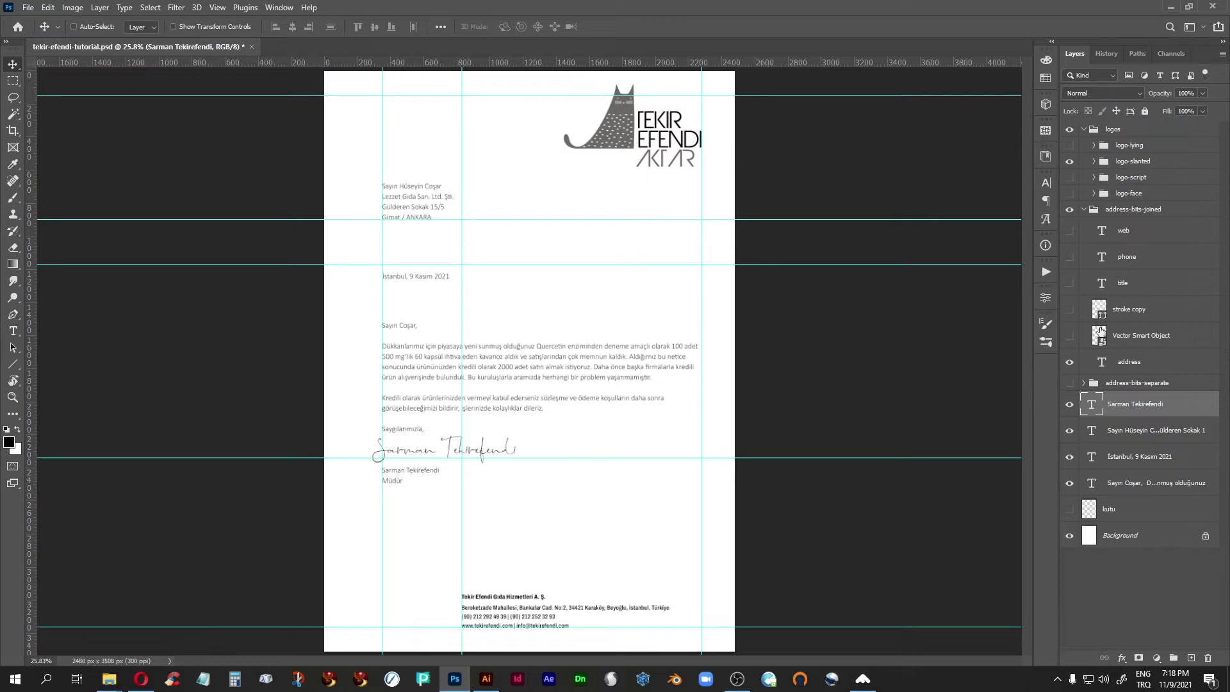
{"action": "left_click", "coordinate": [1124, 366]}
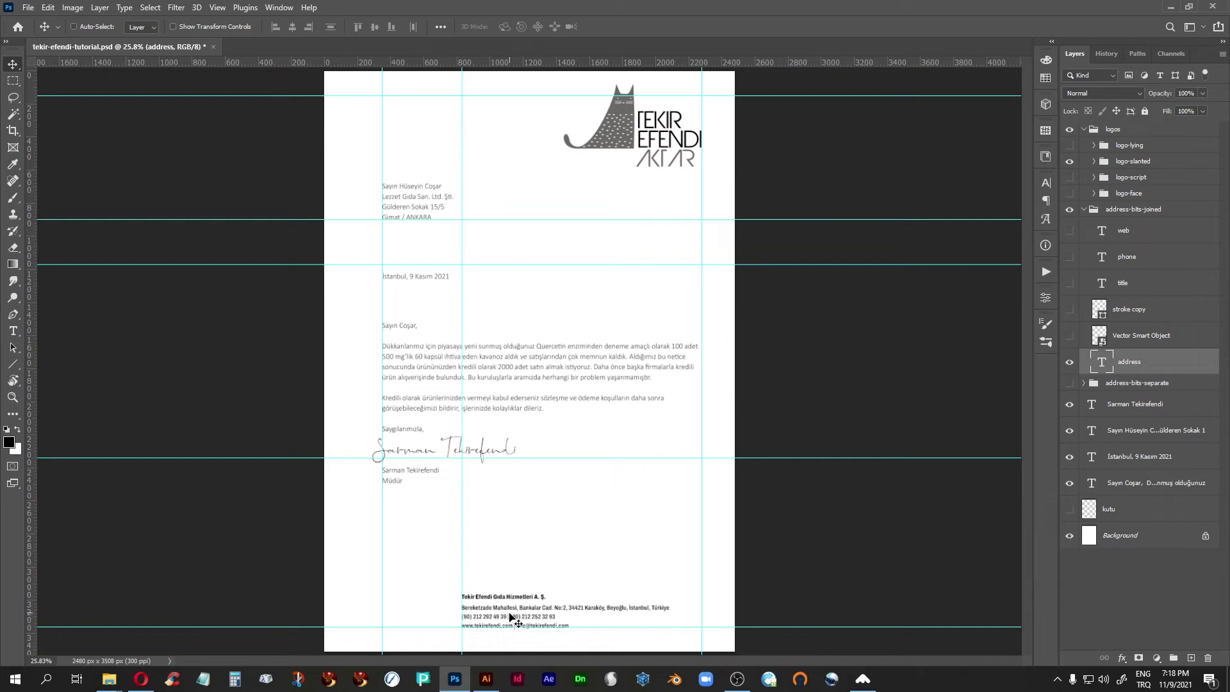
{"action": "left_click_drag", "start_coordinate": [509, 618], "coordinate": [599, 196]}
{"action": "left_click_drag", "start_coordinate": [580, 196], "coordinate": [563, 198]}
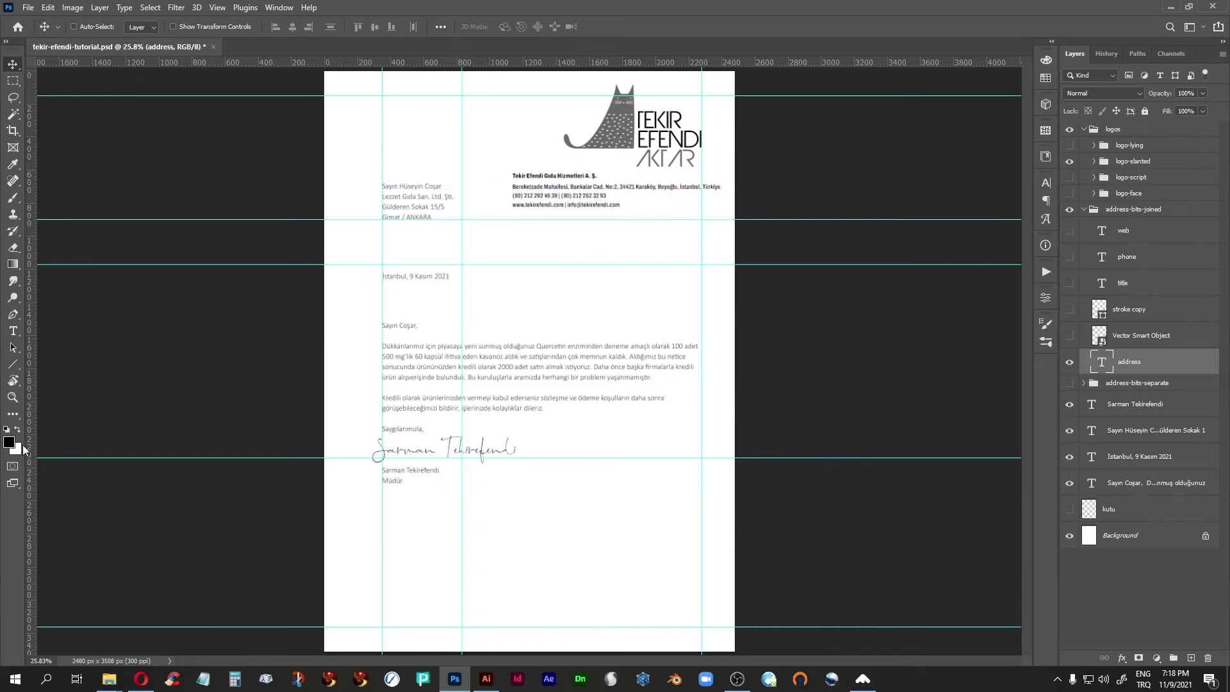
Step: Duplicate the "Tekir Efendi" lettering layer inside the logo-slanted group
{"action": "left_click", "coordinate": [12, 398]}
{"action": "left_click_drag", "start_coordinate": [466, 84], "coordinate": [791, 291]}
{"action": "left_click_drag", "start_coordinate": [589, 498], "coordinate": [532, 551]}
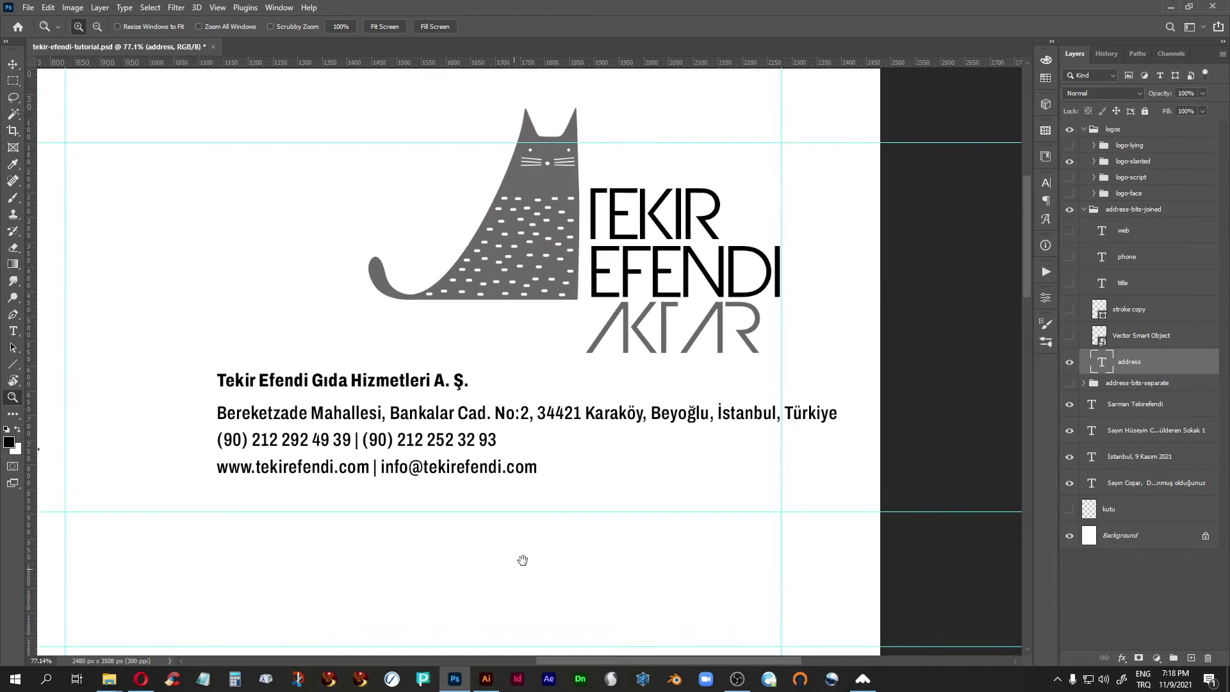
{"action": "left_click", "coordinate": [12, 64]}
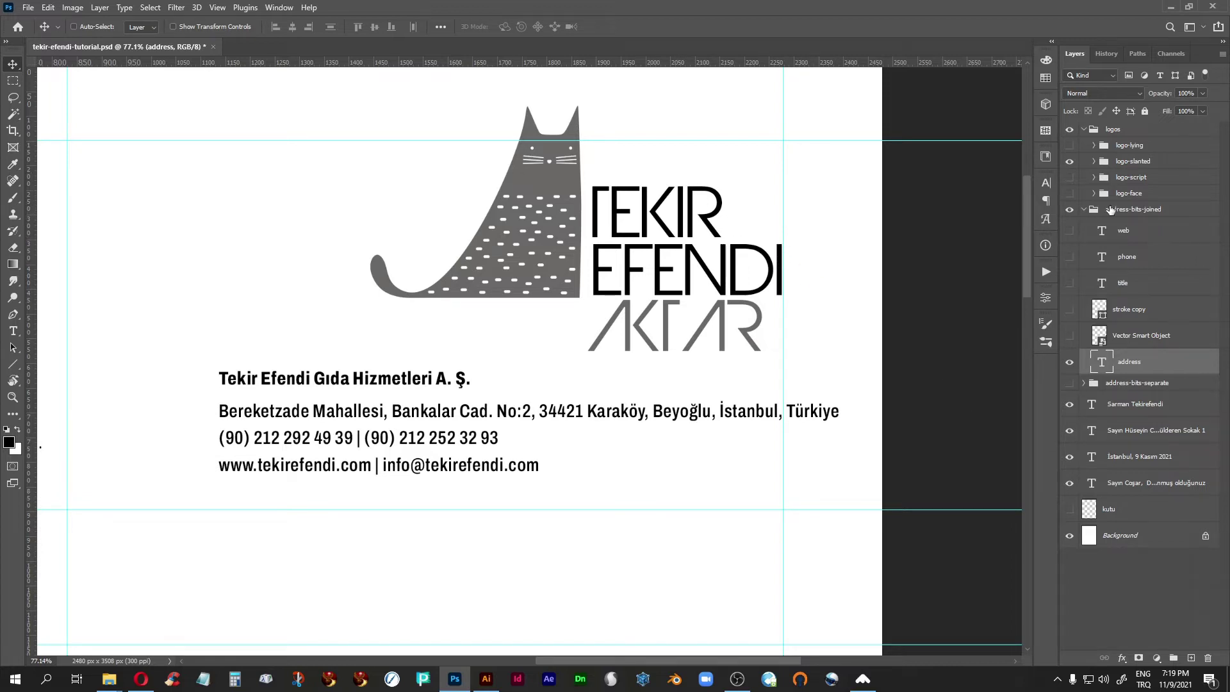
{"action": "left_click", "coordinate": [1094, 162]}
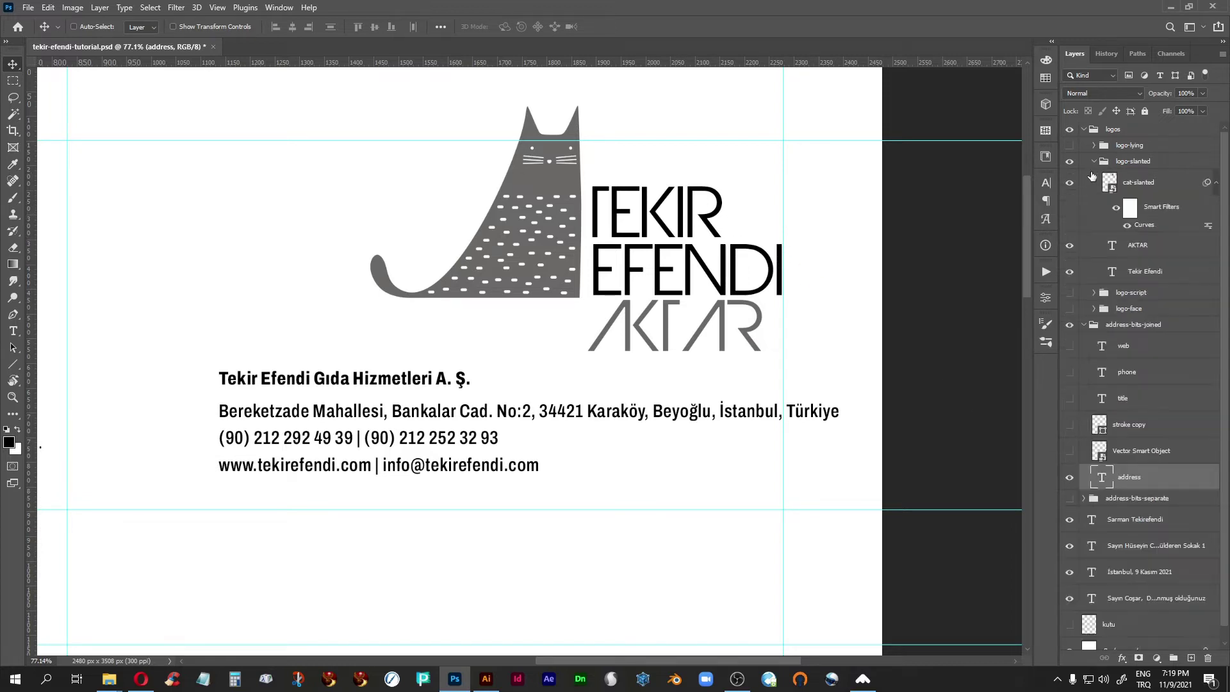
{"action": "left_click", "coordinate": [1160, 274]}
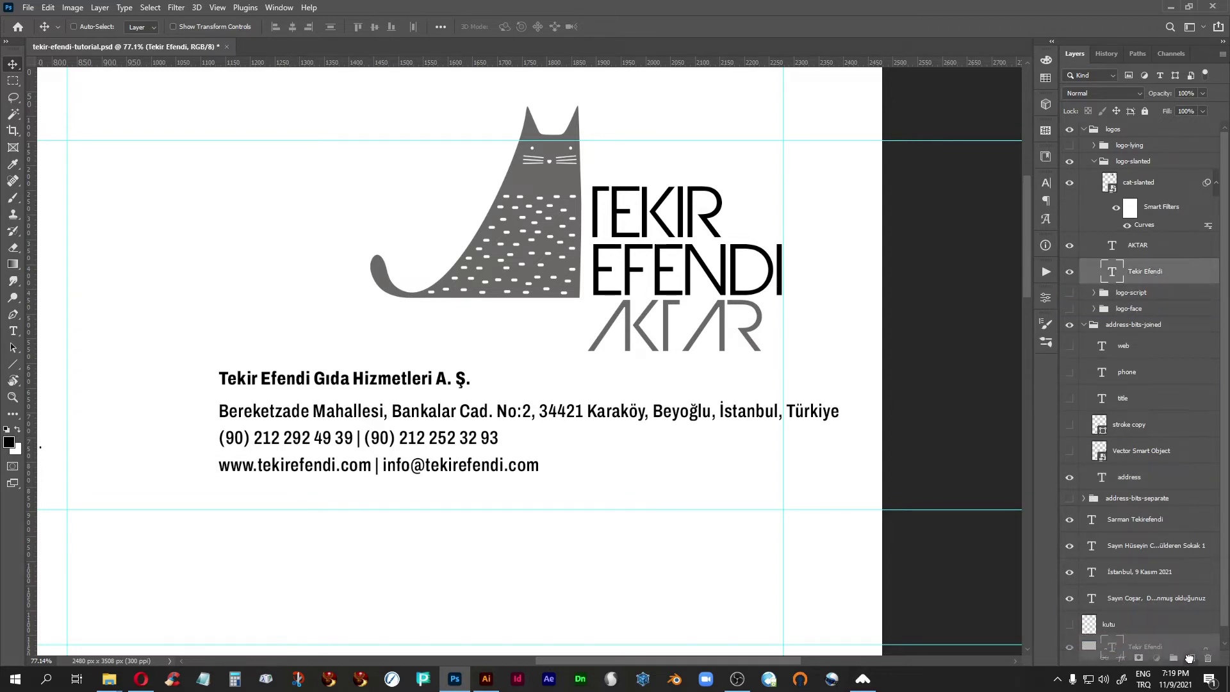
{"action": "key", "text": "ctrl+j"}
Step: Move the duplicated TEKIR EFENDI lettering to the blank area left of the cat's tail
{"action": "left_click_drag", "start_coordinate": [679, 280], "coordinate": [207, 244]}
{"action": "key", "text": "ctrl+z"}
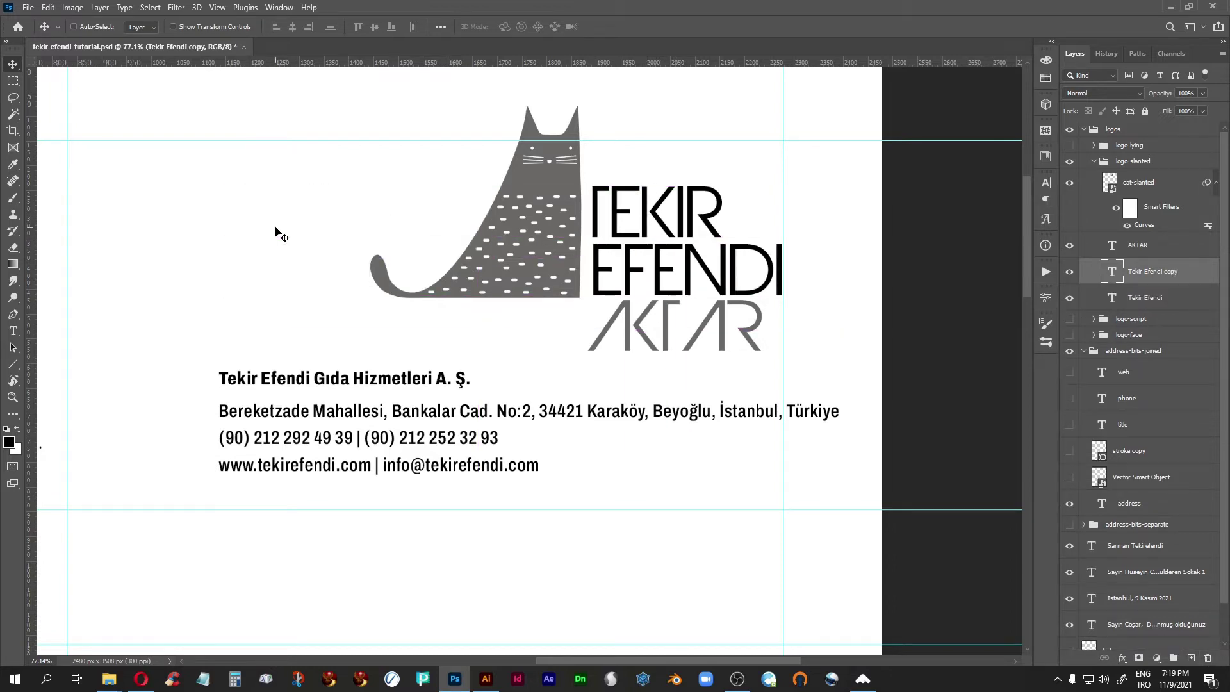
{"action": "double_click", "coordinate": [1109, 273]}
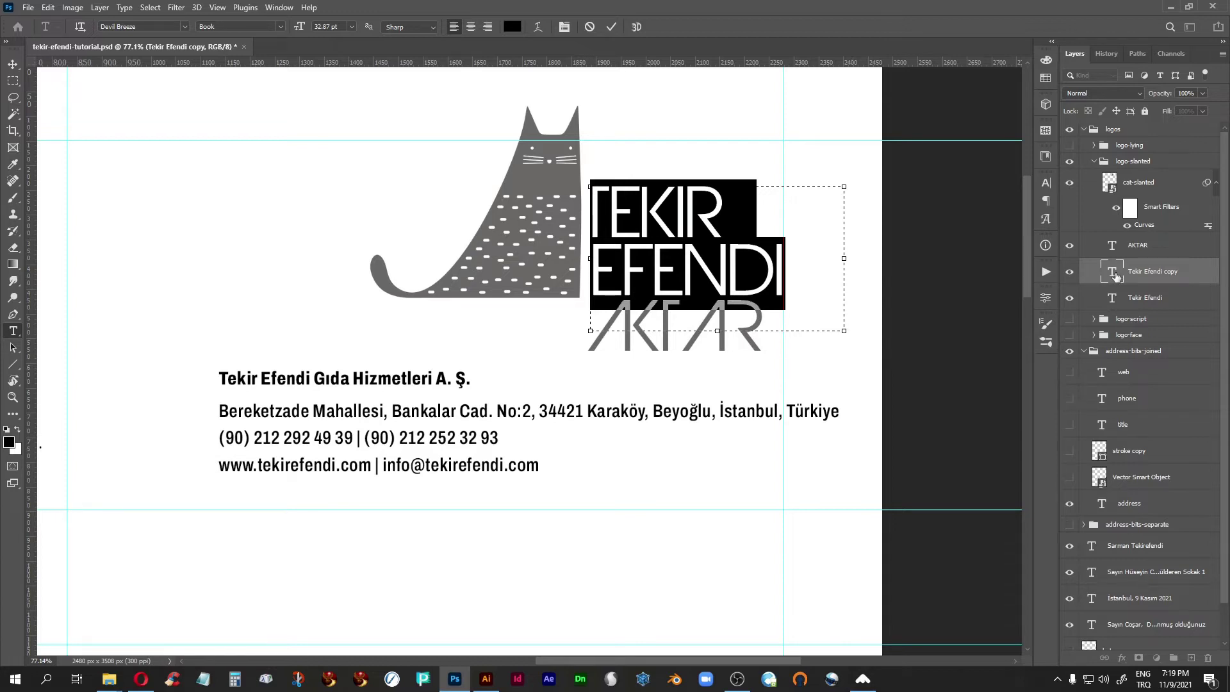
{"action": "key", "text": "ctrl+Return"}
{"action": "key", "text": "v"}
{"action": "left_click_drag", "start_coordinate": [673, 282], "coordinate": [243, 323]}
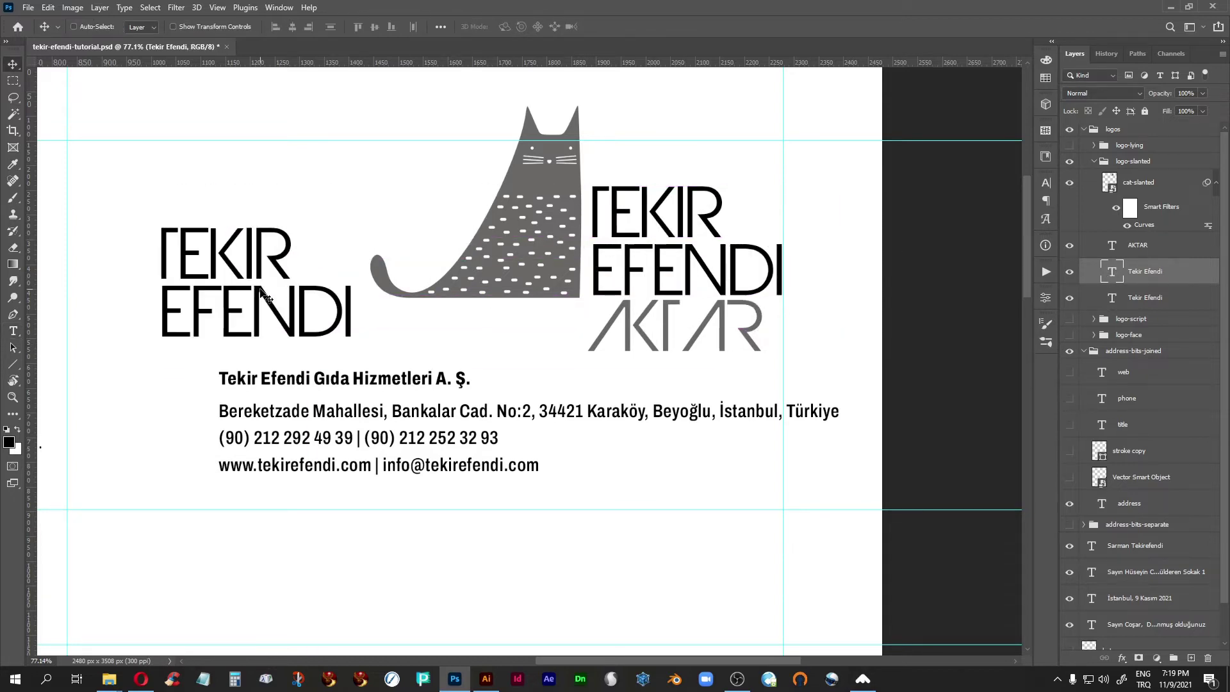
Step: Replace the duplicated lettering's text with a single "I" and move it just above the I in the logo's TEKIR
{"action": "double_click", "coordinate": [1113, 273]}
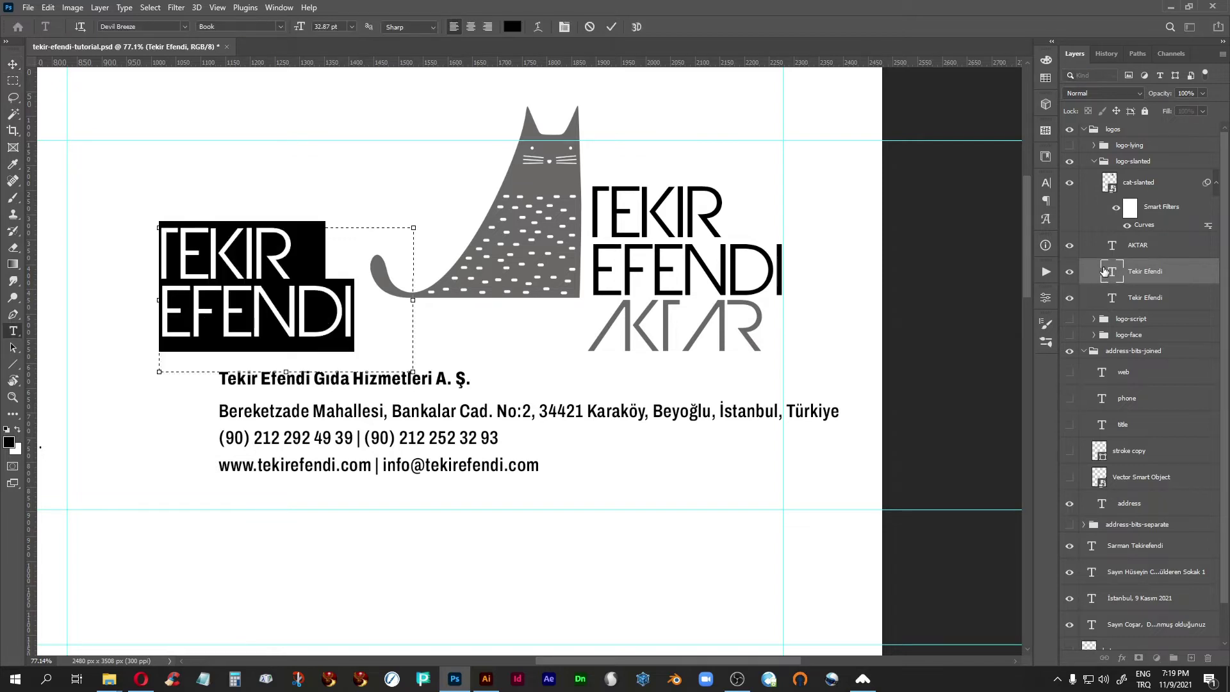
{"action": "type", "text": "I"}
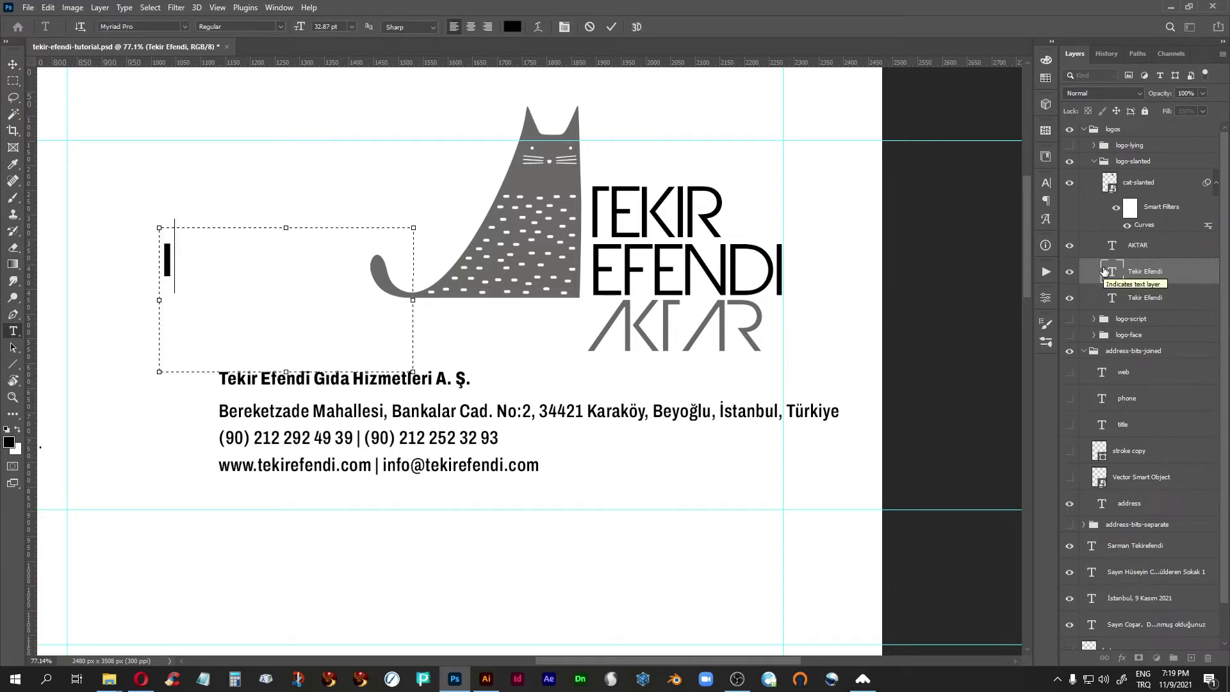
{"action": "key", "text": "BackSpace"}
{"action": "type", "text": "I"}
{"action": "left_click", "coordinate": [13, 64]}
{"action": "left_click_drag", "start_coordinate": [160, 335], "coordinate": [672, 229]}
{"action": "left_click", "coordinate": [13, 398]}
{"action": "left_click_drag", "start_coordinate": [652, 121], "coordinate": [725, 192]}
{"action": "left_click_drag", "start_coordinate": [567, 428], "coordinate": [568, 386]}
Step: Change the single letter to a lowercase "i" and shift it left until it stands above the K of TEKIR
{"action": "double_click", "coordinate": [1110, 272]}
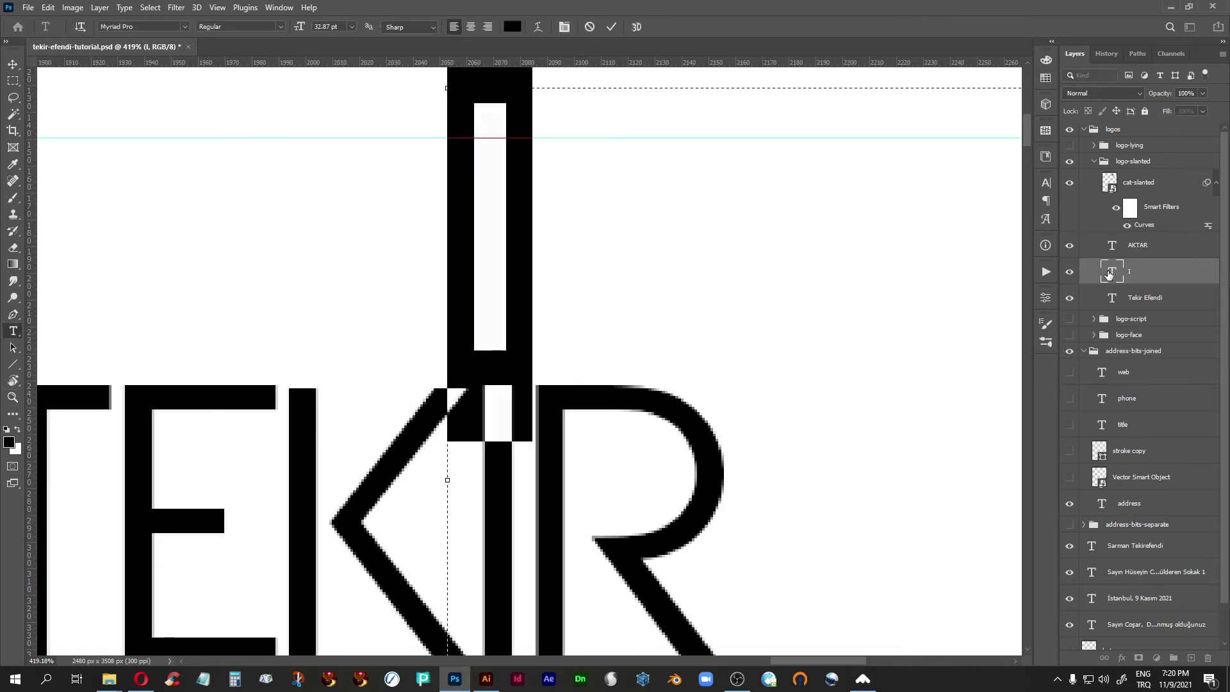
{"action": "key", "text": "Right"}
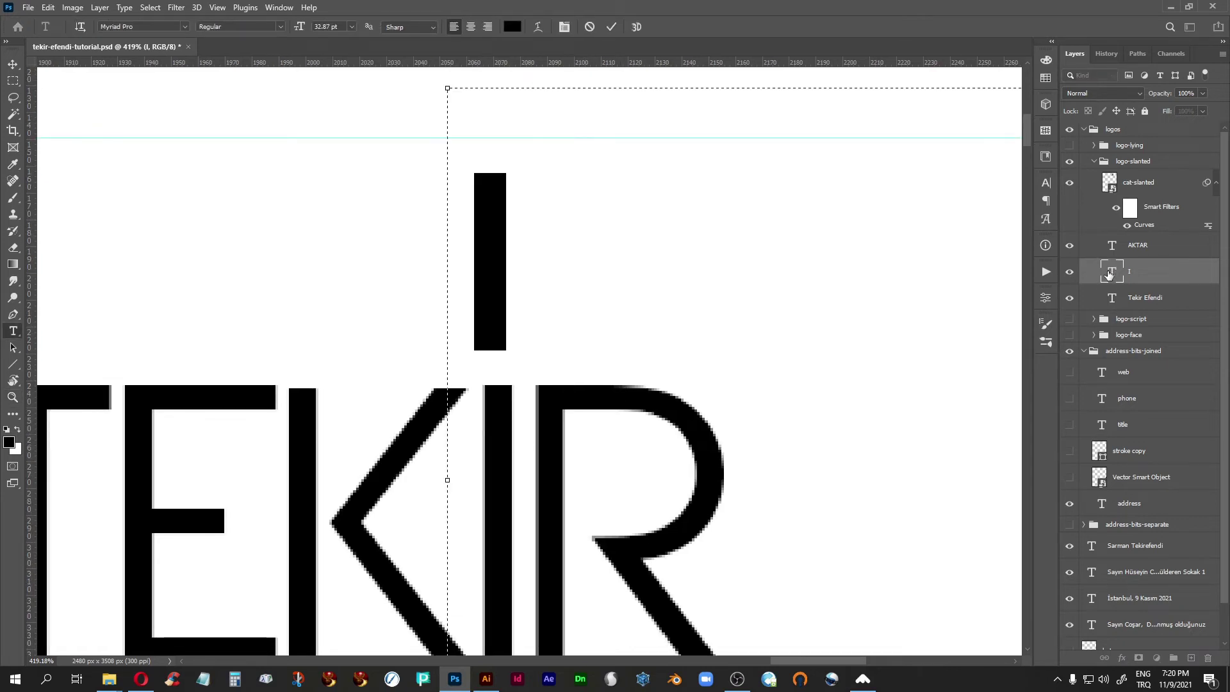
{"action": "key", "text": "BackSpace"}
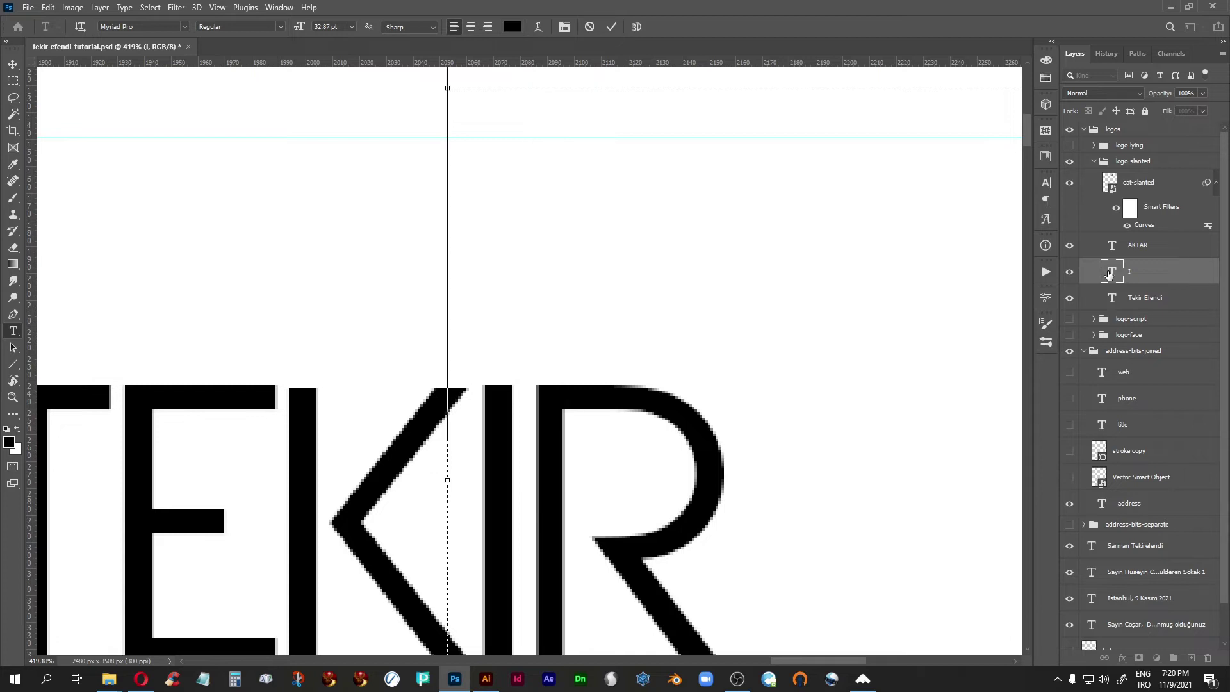
{"action": "type", "text": "i"}
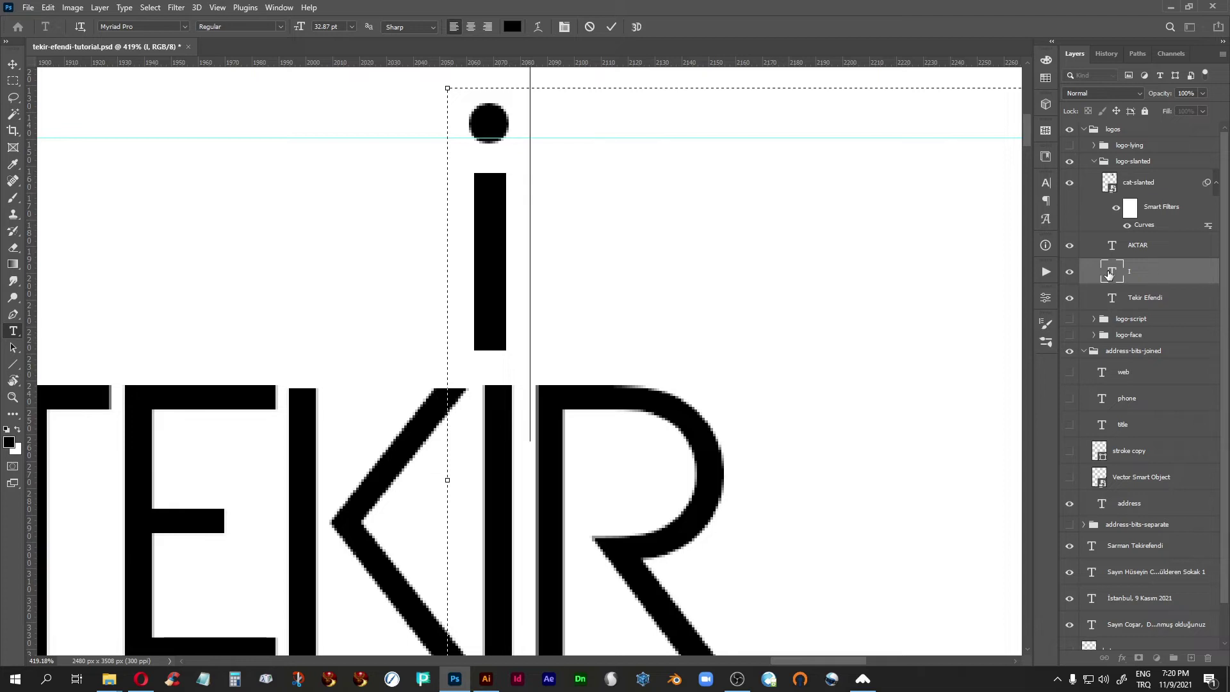
{"action": "left_click", "coordinate": [13, 64]}
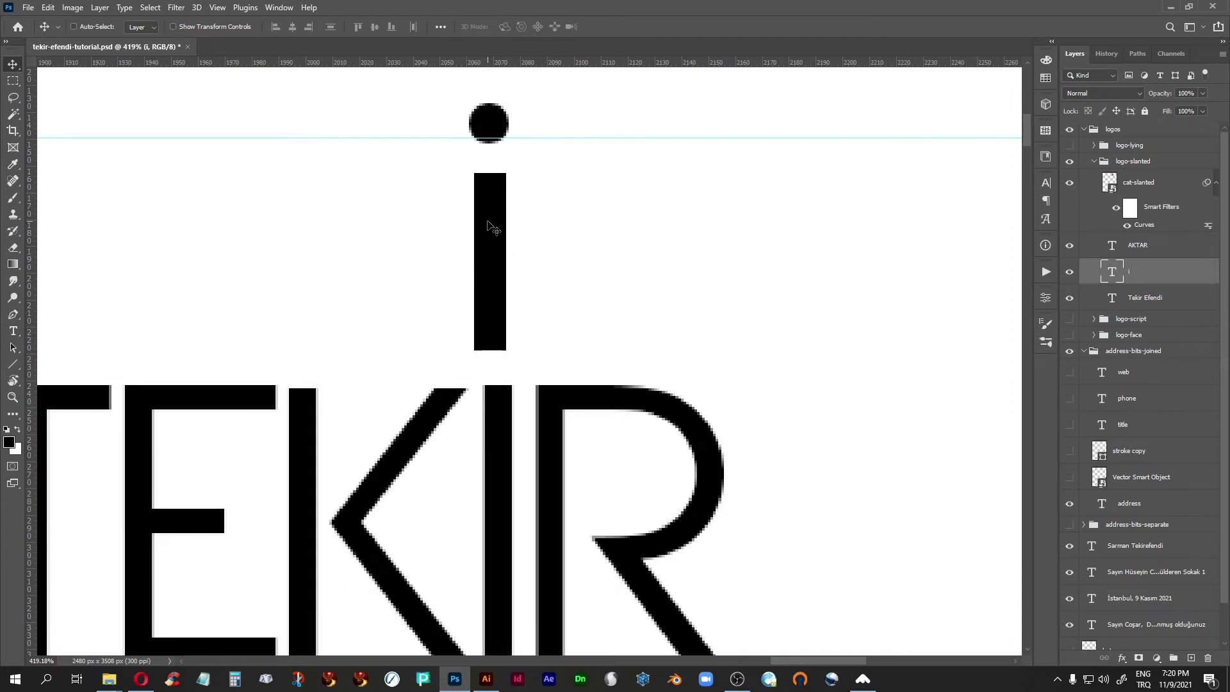
{"action": "left_click_drag", "start_coordinate": [490, 227], "coordinate": [495, 233]}
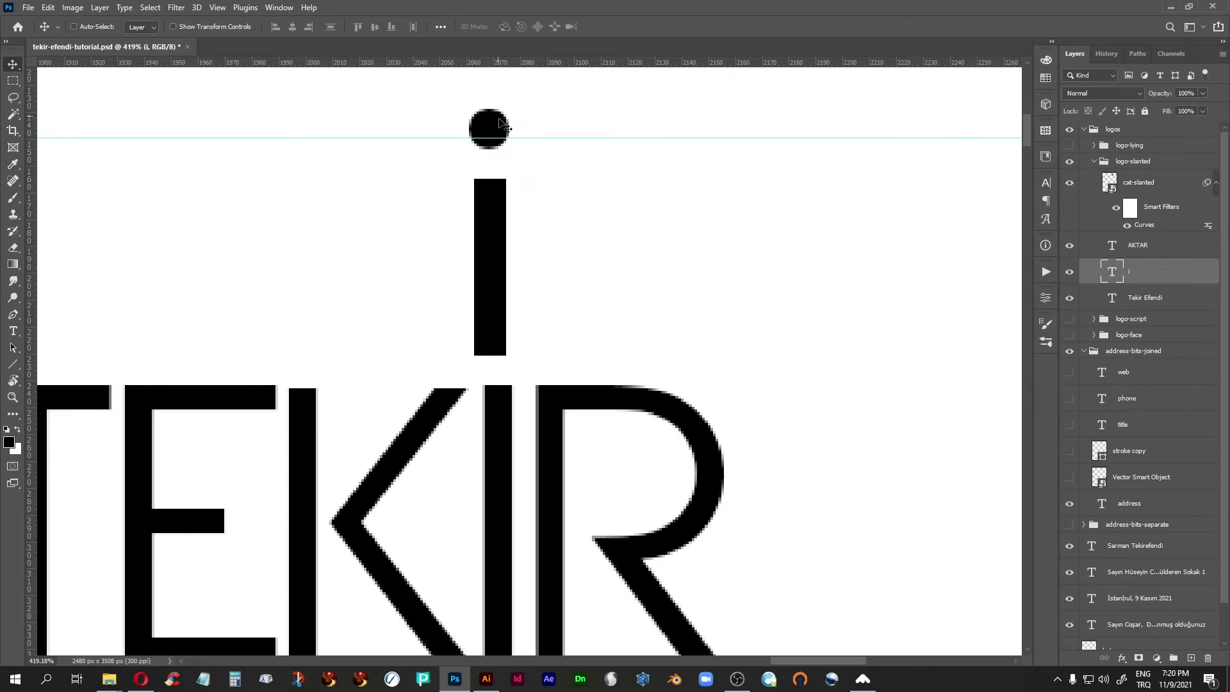
{"action": "left_click_drag", "start_coordinate": [496, 226], "coordinate": [382, 216]}
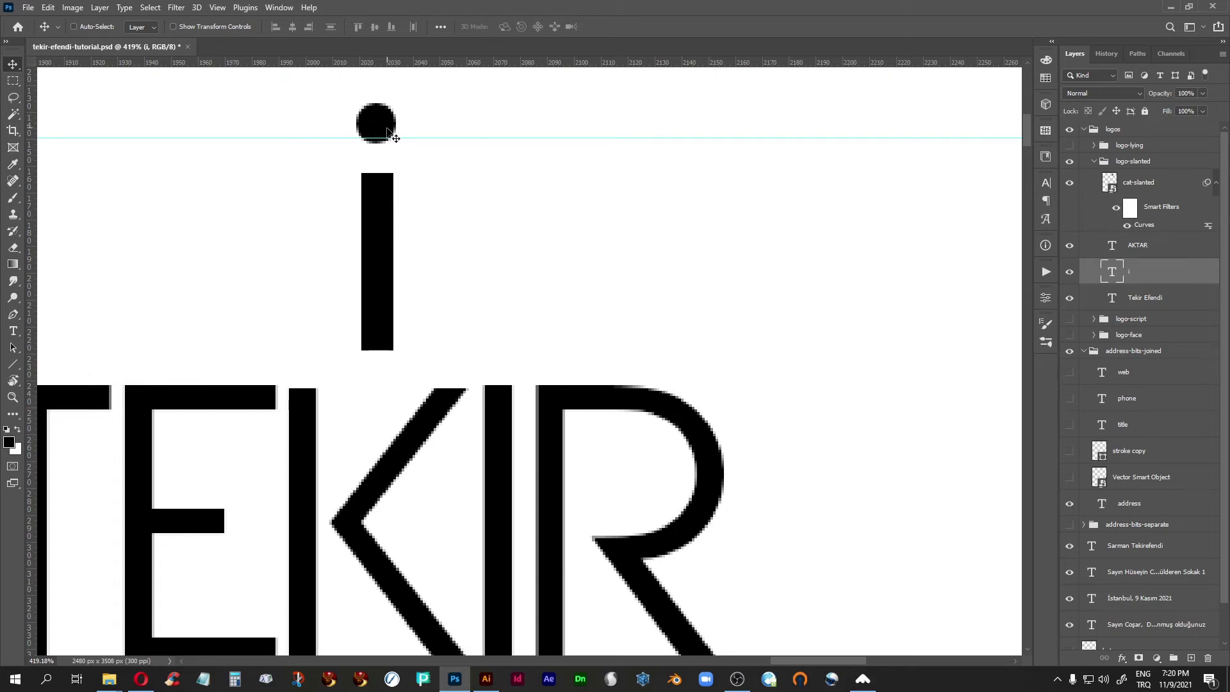
Step: On a new layer, draw a black circle about 16 px wide over the dot of the lowercase i with the Ellipse tool
{"action": "left_click", "coordinate": [1191, 658]}
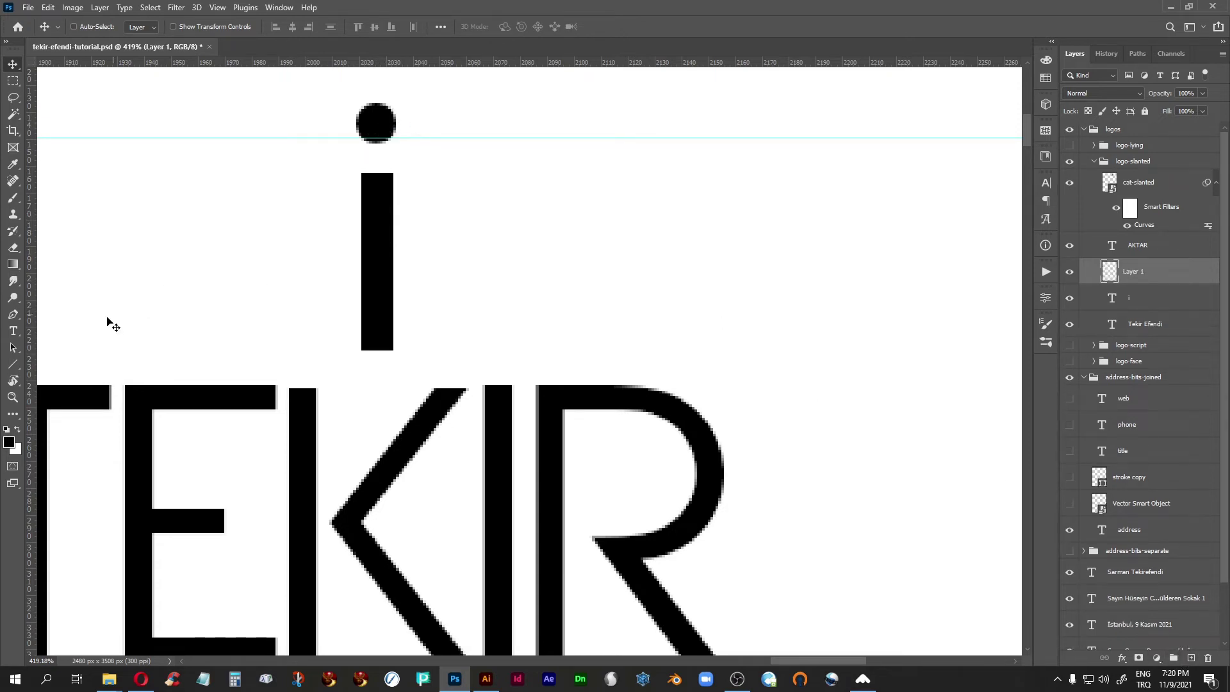
{"action": "left_click", "coordinate": [13, 364]}
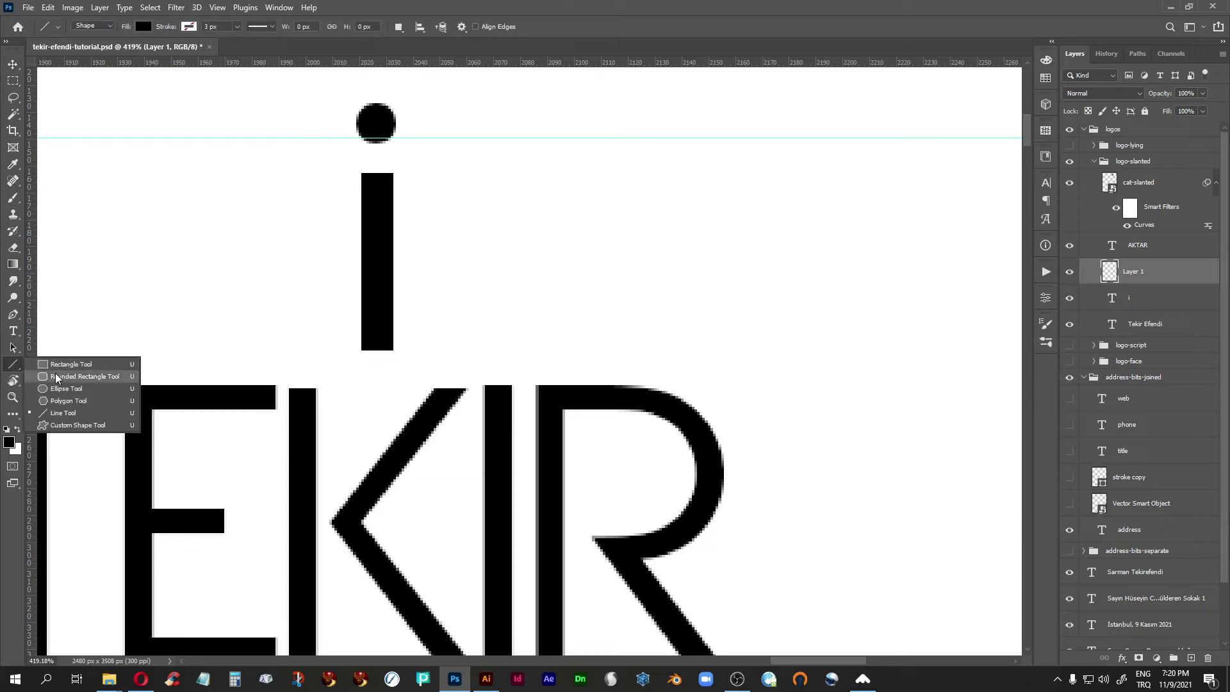
{"action": "left_click", "coordinate": [56, 389]}
{"action": "left_click_drag", "start_coordinate": [354, 101], "coordinate": [398, 147]}
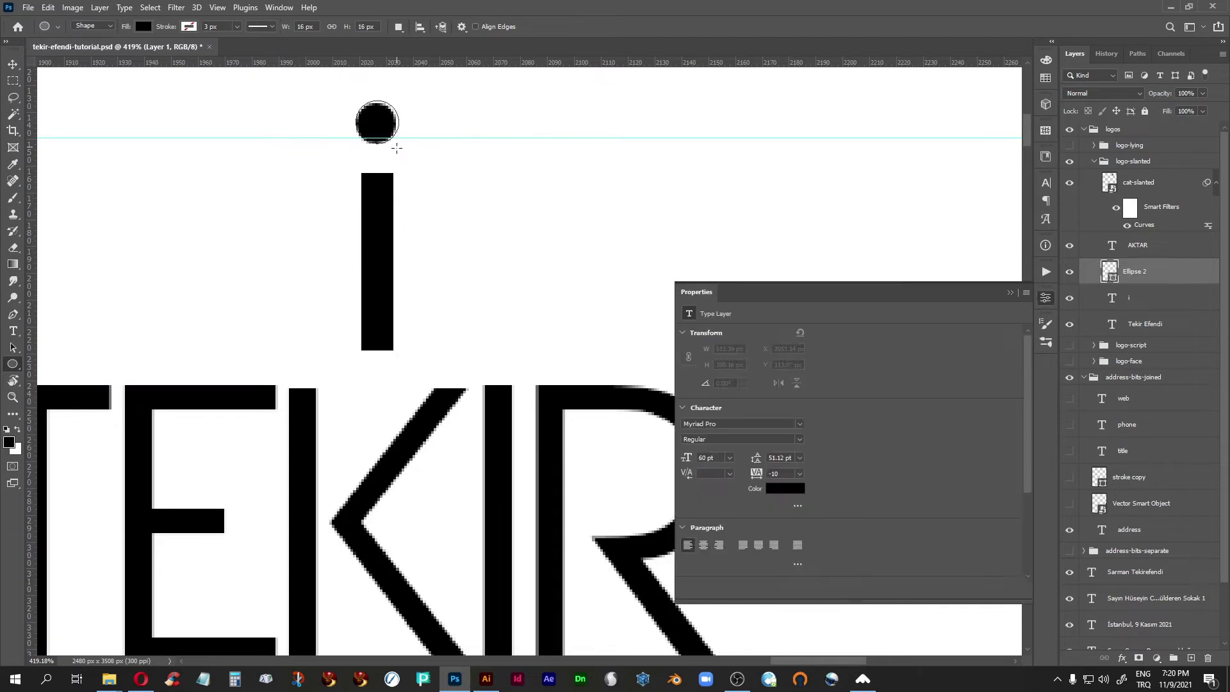
{"action": "left_click", "coordinate": [1011, 293]}
{"action": "left_click", "coordinate": [13, 64]}
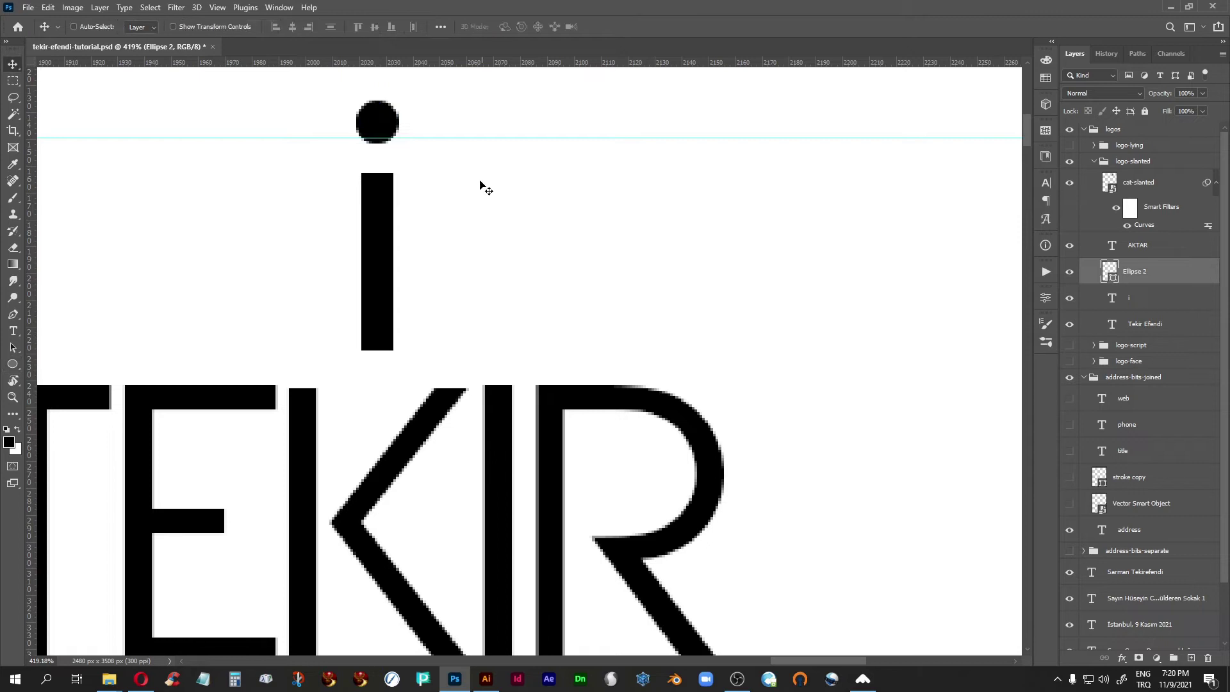
Step: Center the black circle just above the I in TEKIR and scale it down to about the width of the letter's stem
{"action": "left_click_drag", "start_coordinate": [383, 119], "coordinate": [499, 333]}
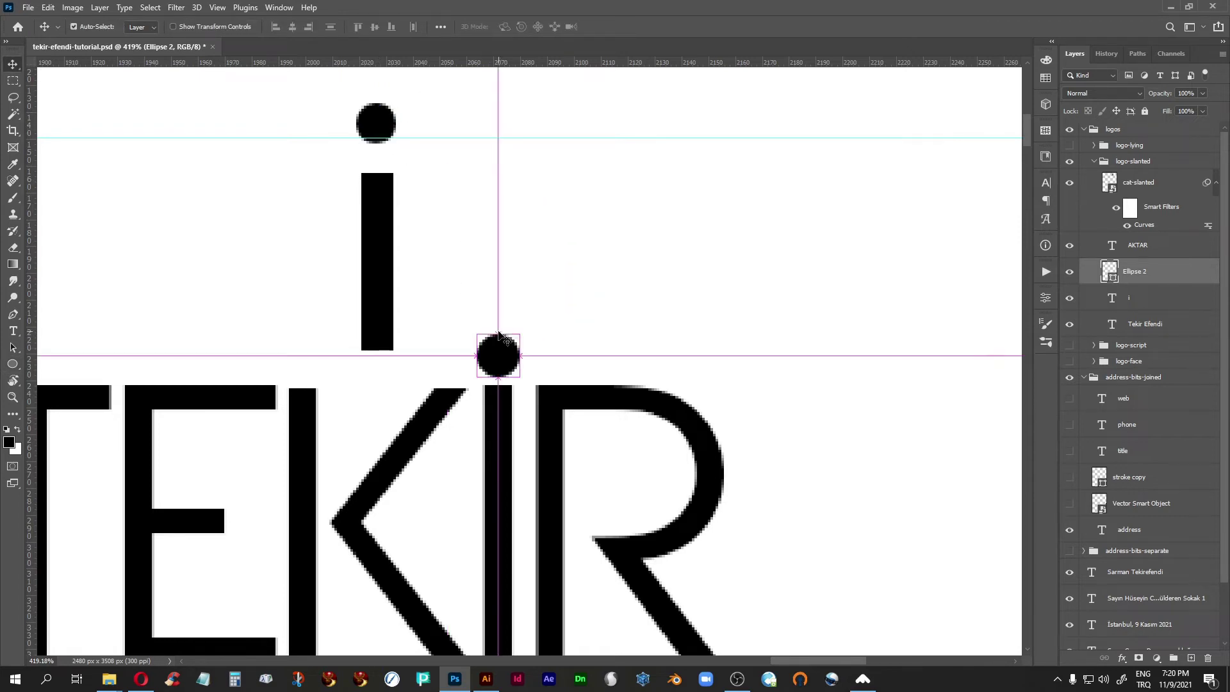
{"action": "key", "text": "ctrl+t"}
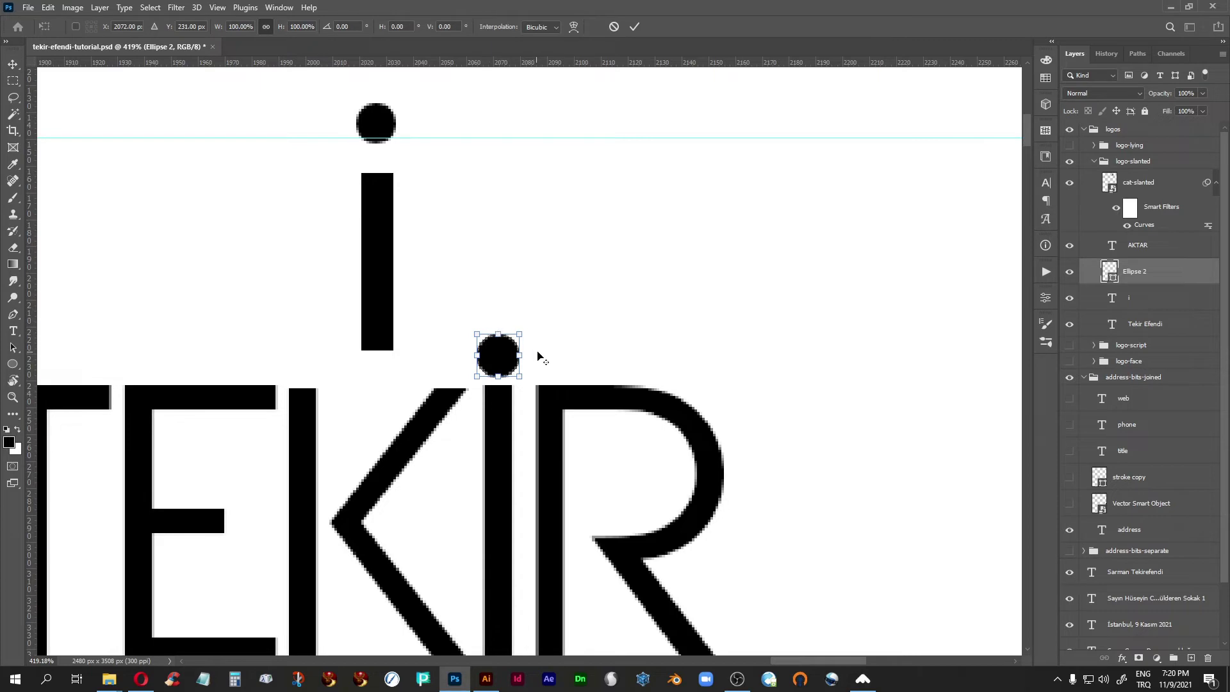
{"action": "left_click_drag", "start_coordinate": [519, 334], "coordinate": [517, 337]}
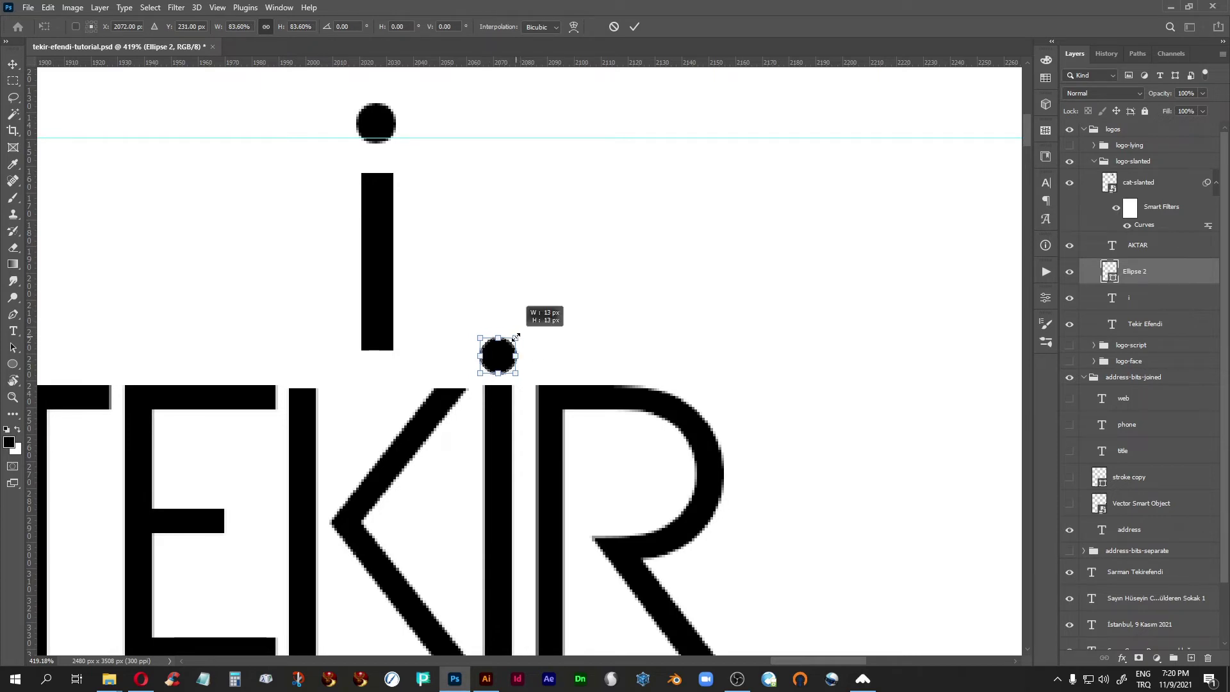
{"action": "left_click_drag", "start_coordinate": [517, 337], "coordinate": [515, 340]}
{"action": "key", "text": "Return"}
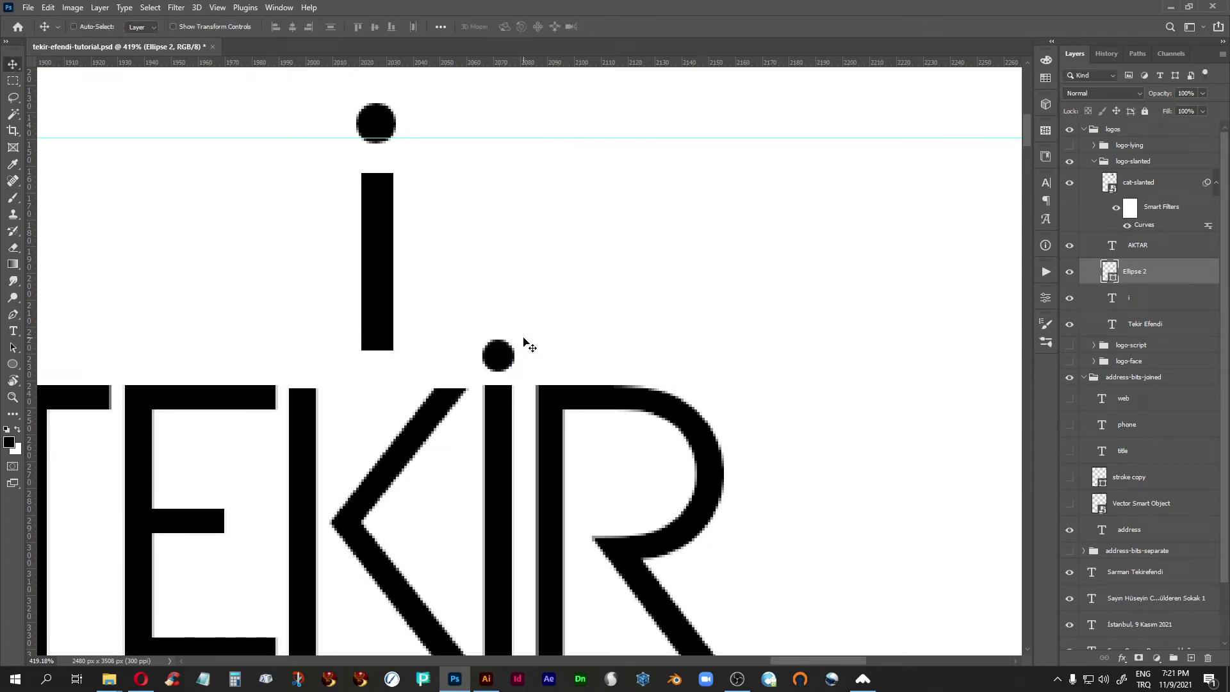
Step: Hide the helper "i" text layer and check the dotted TEKİR lettering on the full page
{"action": "left_click", "coordinate": [1070, 298]}
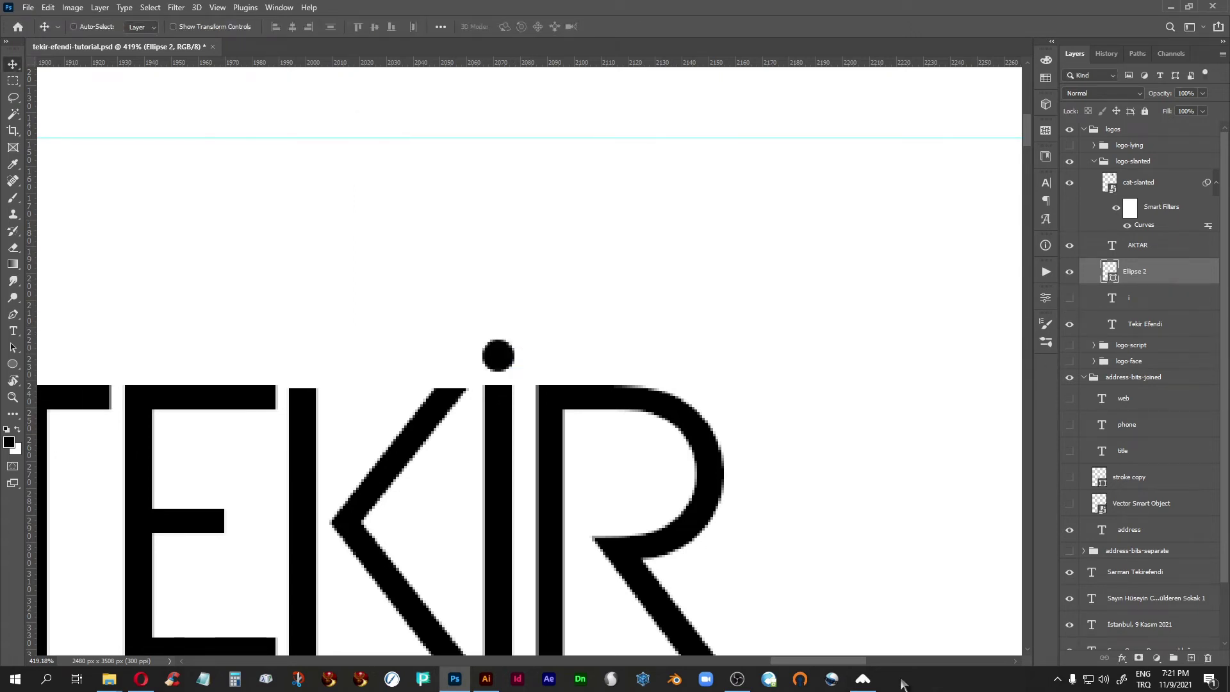
{"action": "left_click_drag", "start_coordinate": [404, 505], "coordinate": [410, 269]}
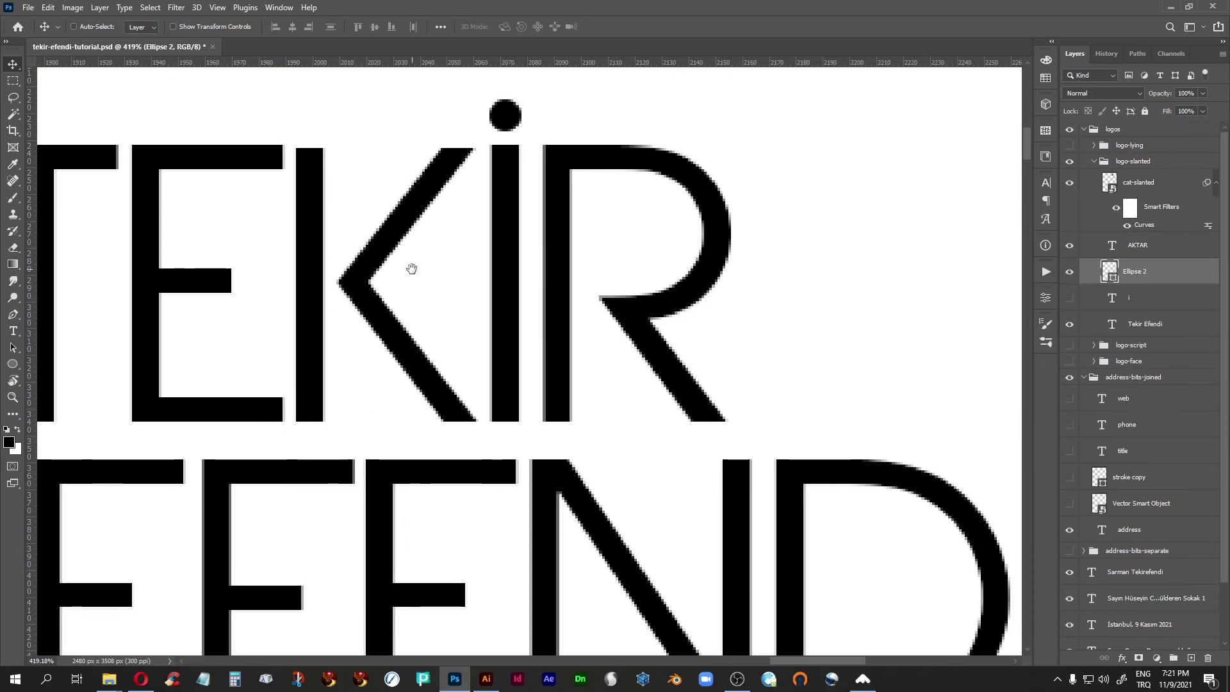
{"action": "left_click_drag", "start_coordinate": [737, 473], "coordinate": [417, 502]}
{"action": "key", "text": "ctrl"}
{"action": "key", "text": "ctrl+0"}
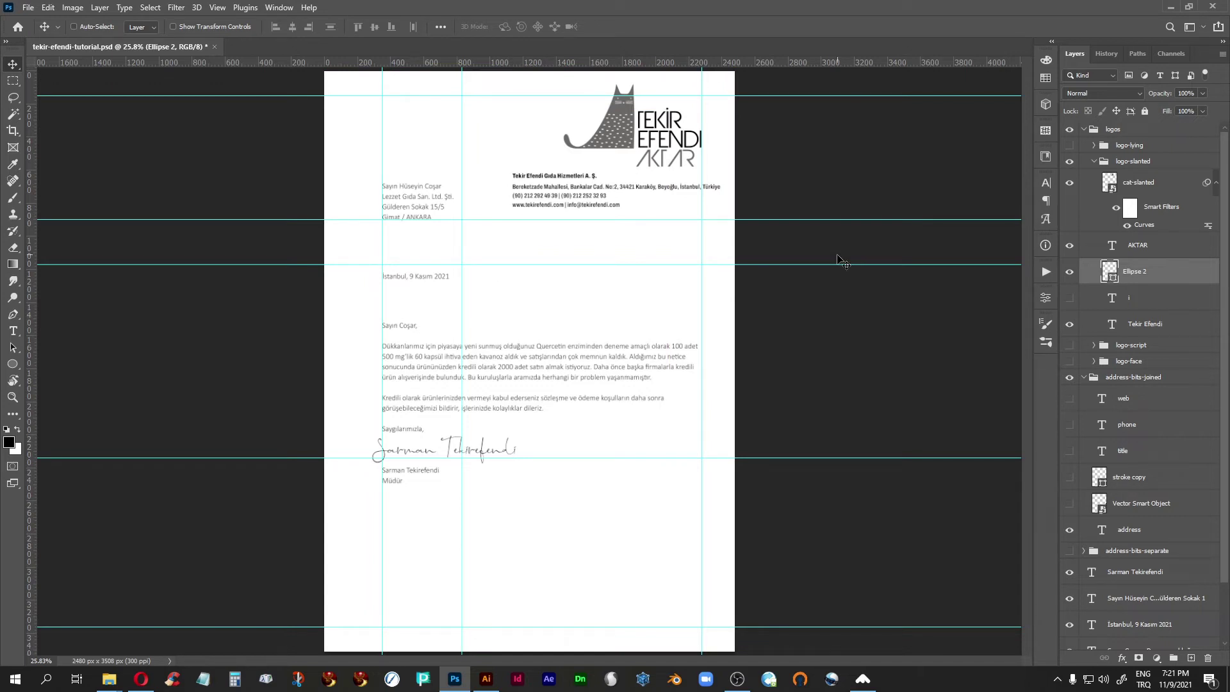
{"action": "left_click", "coordinate": [13, 398]}
{"action": "left_click_drag", "start_coordinate": [542, 78], "coordinate": [760, 220]}
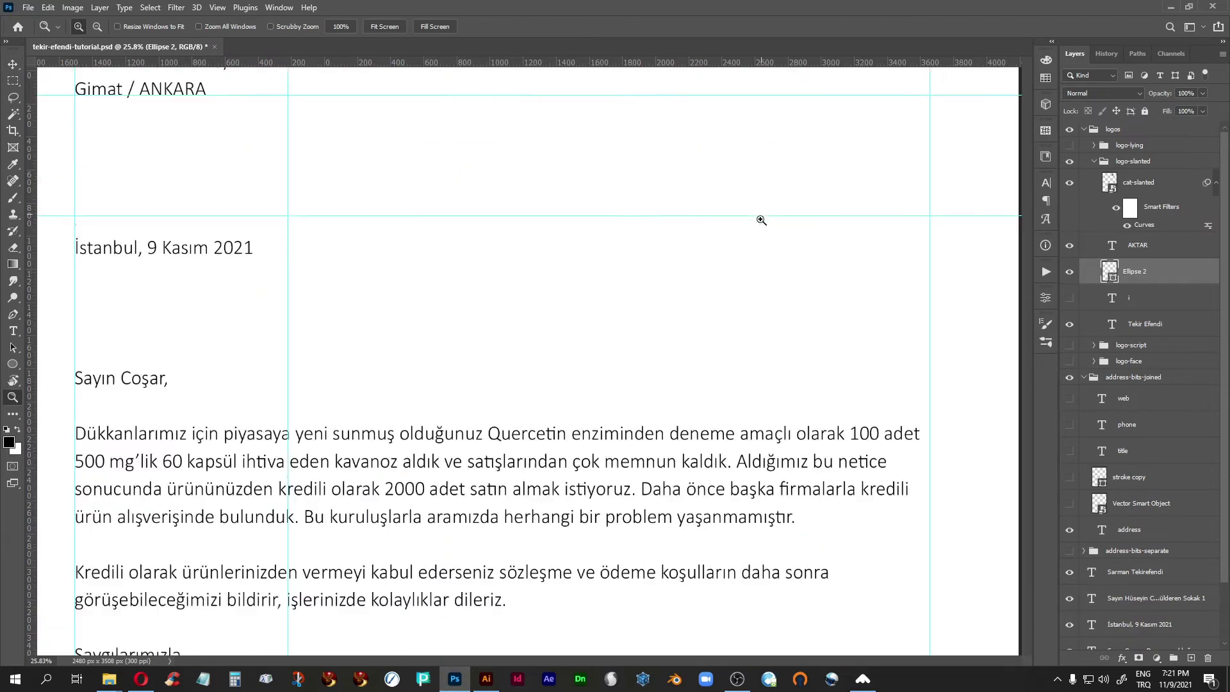
{"action": "left_click_drag", "start_coordinate": [583, 417], "coordinate": [541, 440]}
{"action": "left_click_drag", "start_coordinate": [320, 421], "coordinate": [385, 451]}
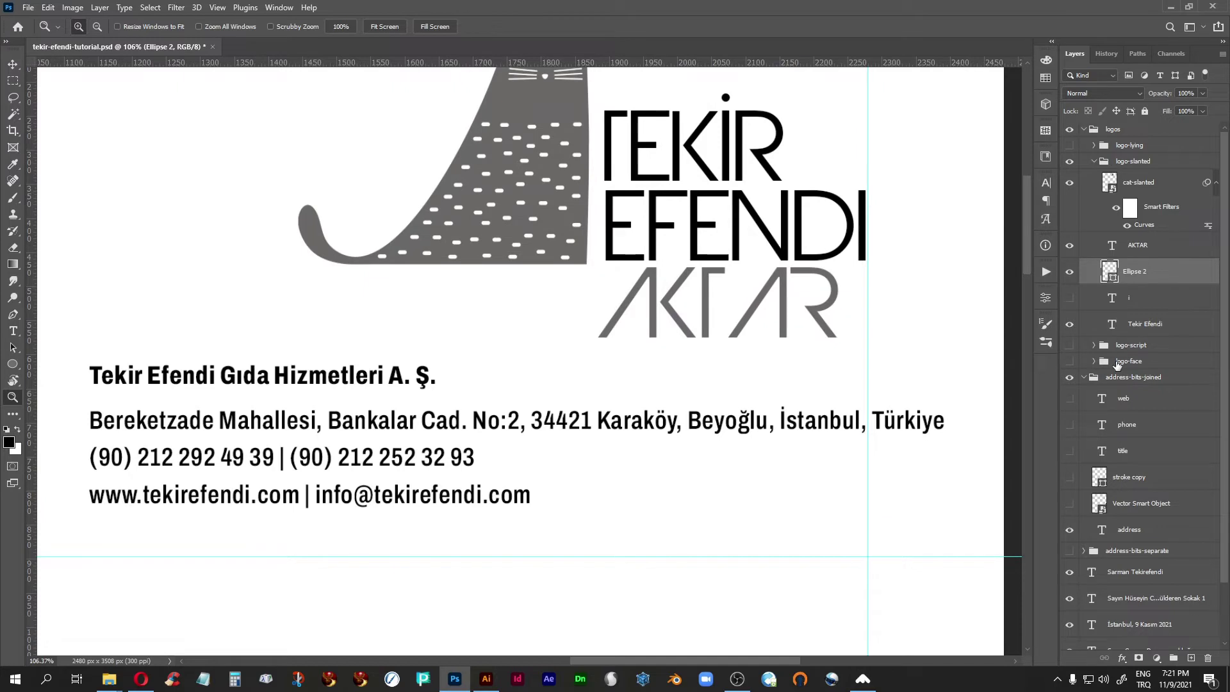
{"action": "double_click", "coordinate": [1100, 531]}
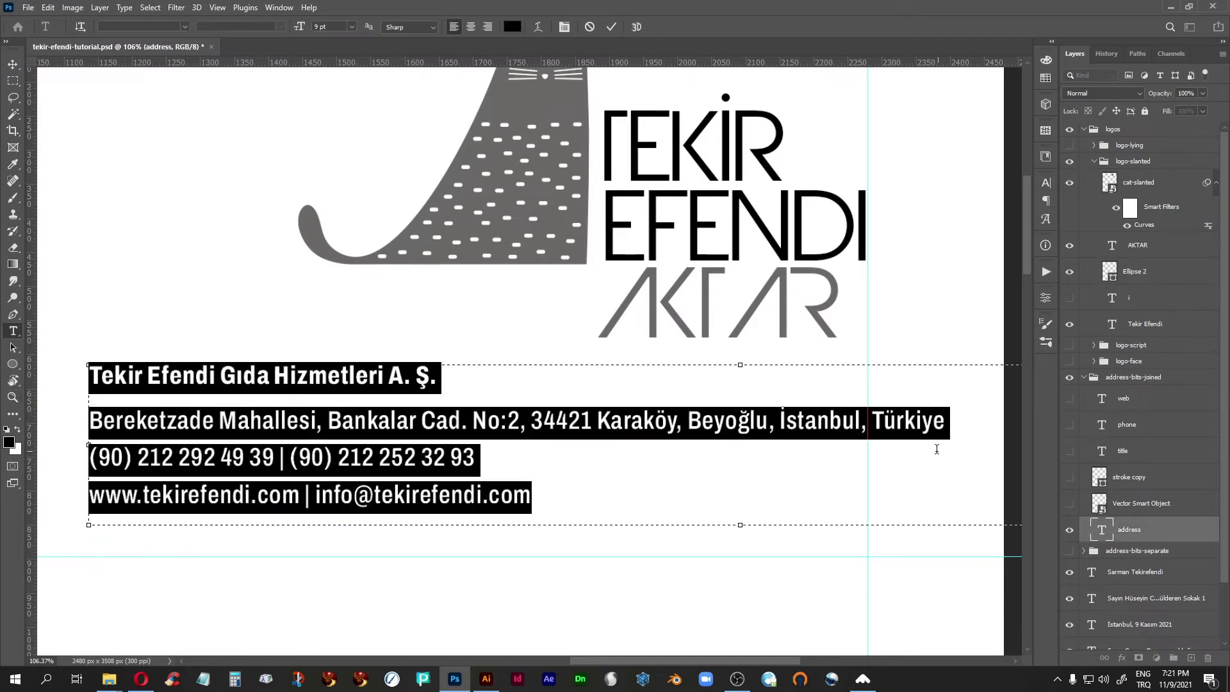
{"action": "key", "text": "Escape"}
{"action": "key", "text": "z"}
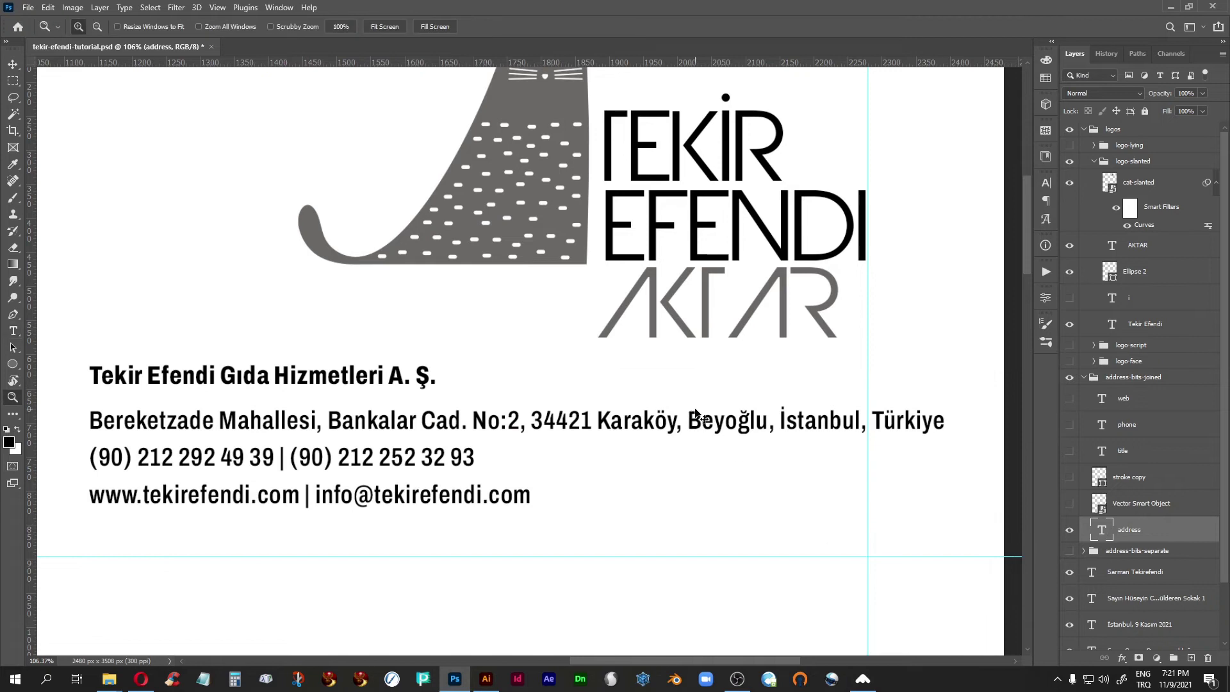
{"action": "key", "text": "ctrl+minus"}
{"action": "key", "text": "ctrl+minus"}
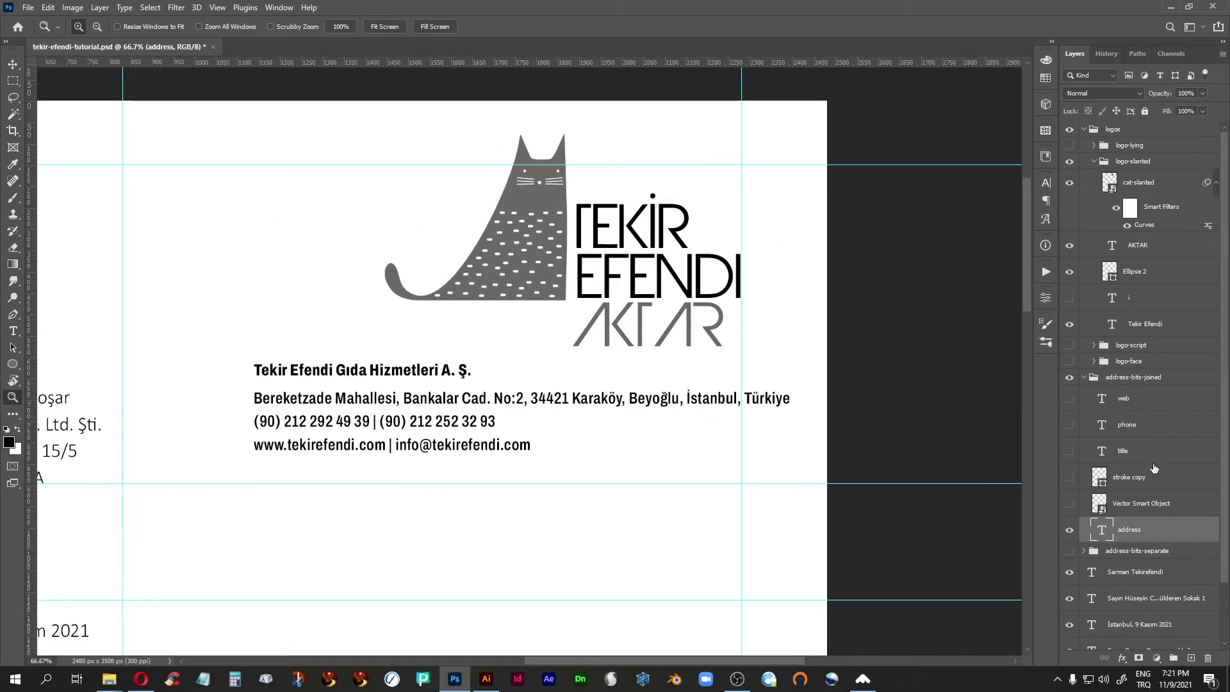
Step: Narrow the company address text box so its street line wraps onto two lines, and move it back left beneath the slanted logo
{"action": "double_click", "coordinate": [1100, 530]}
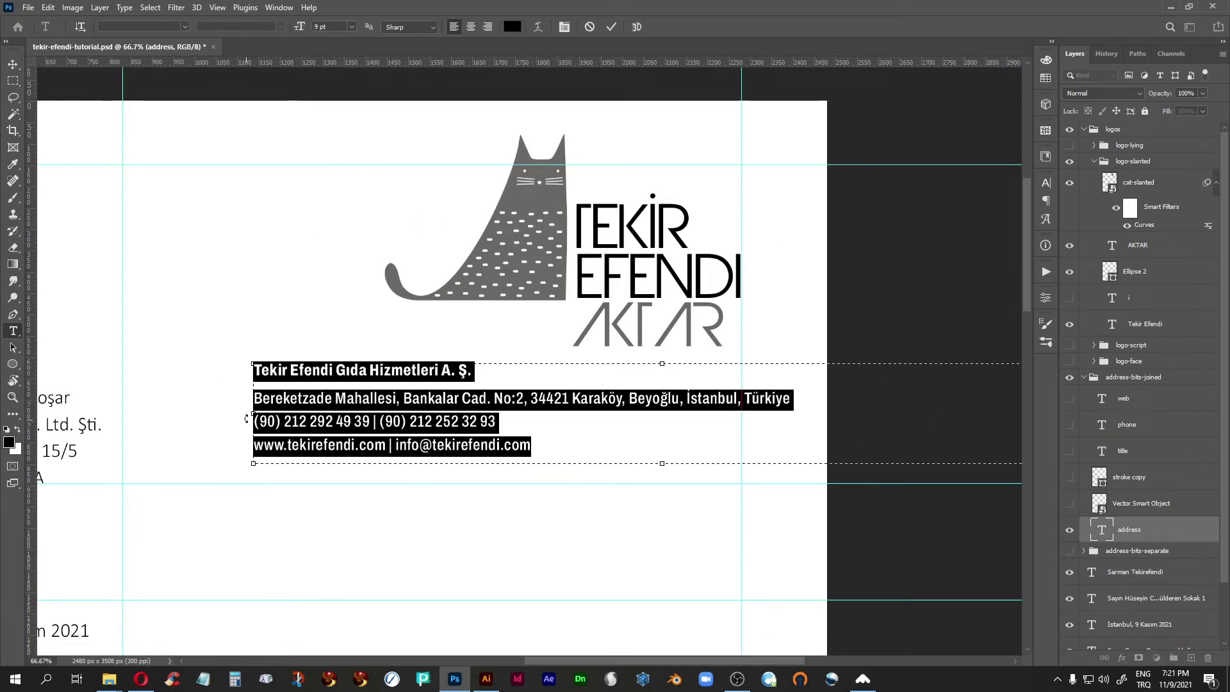
{"action": "left_click_drag", "start_coordinate": [254, 414], "coordinate": [700, 399]}
{"action": "left_click", "coordinate": [1101, 532]}
{"action": "key", "text": "z"}
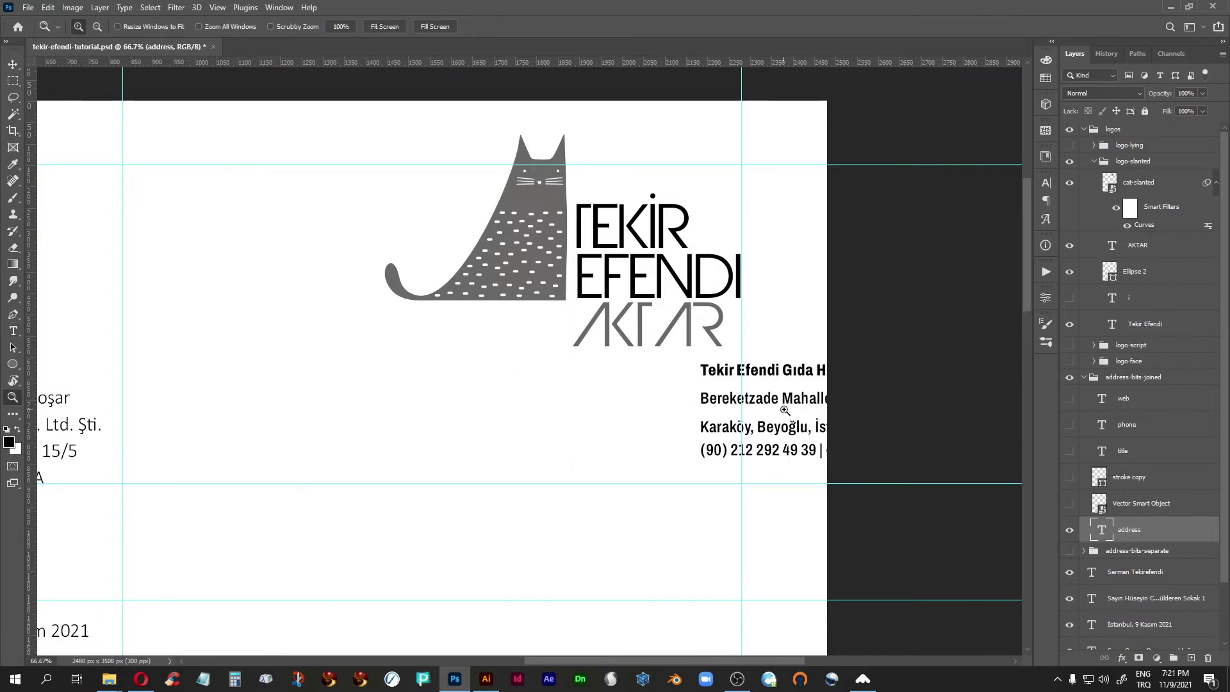
{"action": "key", "text": "v"}
{"action": "left_click_drag", "start_coordinate": [766, 429], "coordinate": [417, 431]}
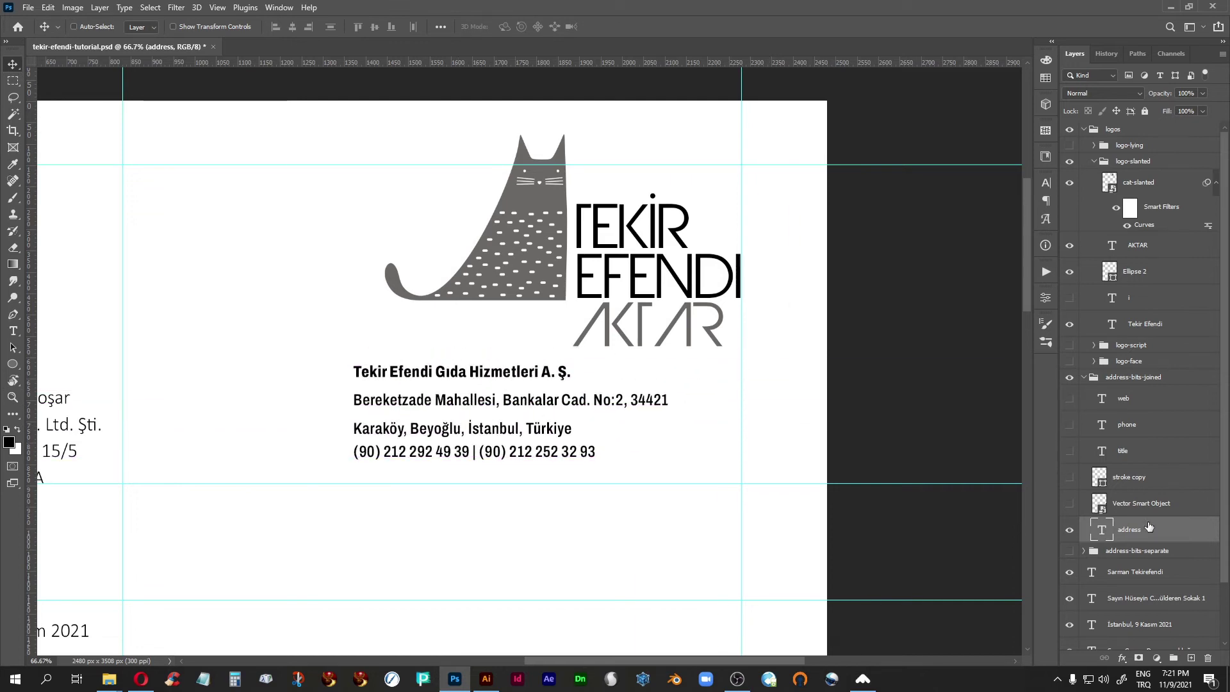
Step: Narrow the address text box to the company name's width and extend it downward to fit all the contact lines
{"action": "double_click", "coordinate": [1102, 532]}
{"action": "left_click_drag", "start_coordinate": [727, 424], "coordinate": [571, 435]}
{"action": "left_click_drag", "start_coordinate": [453, 467], "coordinate": [455, 599]}
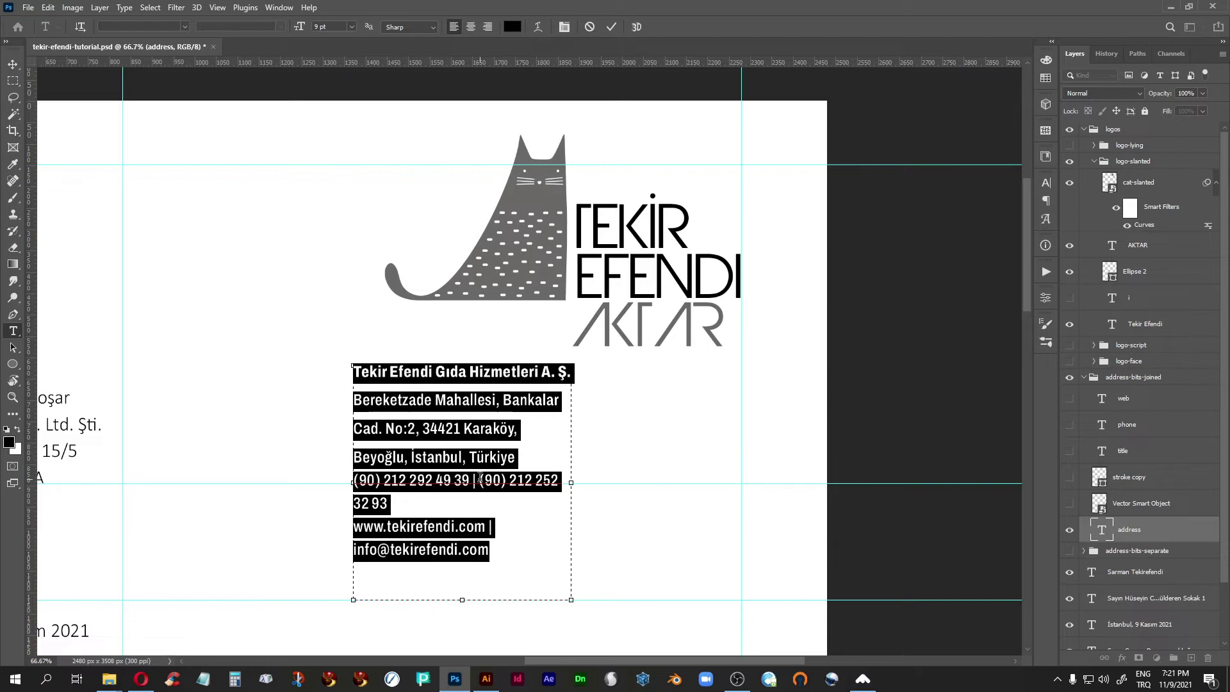
Step: Put the two phone numbers, the website and the e-mail on separate lines, removing the vertical bar separators
{"action": "left_click", "coordinate": [479, 478]}
{"action": "key", "text": "Return"}
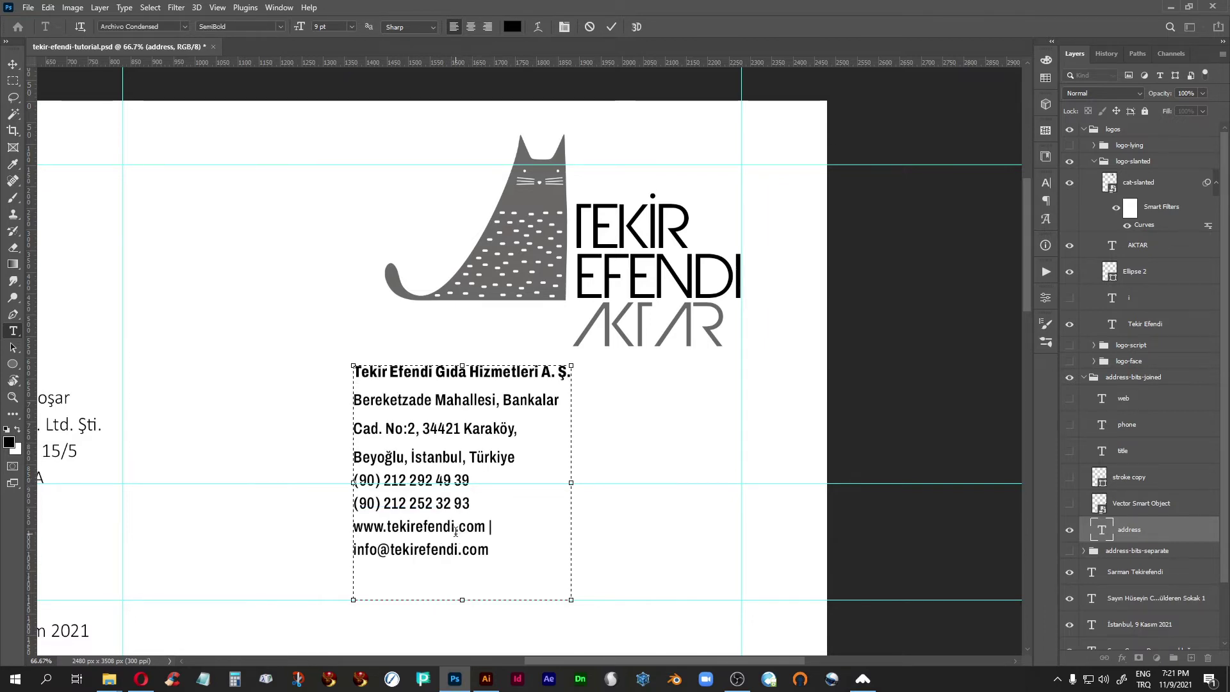
{"action": "key", "text": "BackSpace"}
{"action": "key", "text": "BackSpace"}
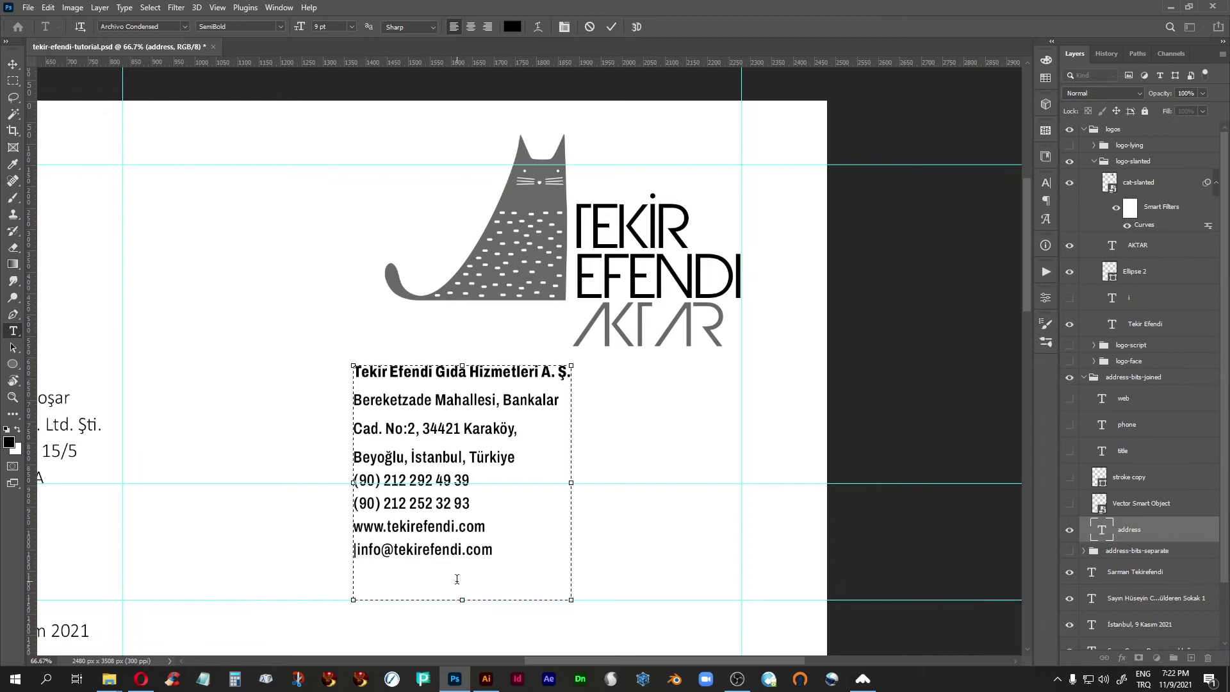
{"action": "key", "text": "Delete"}
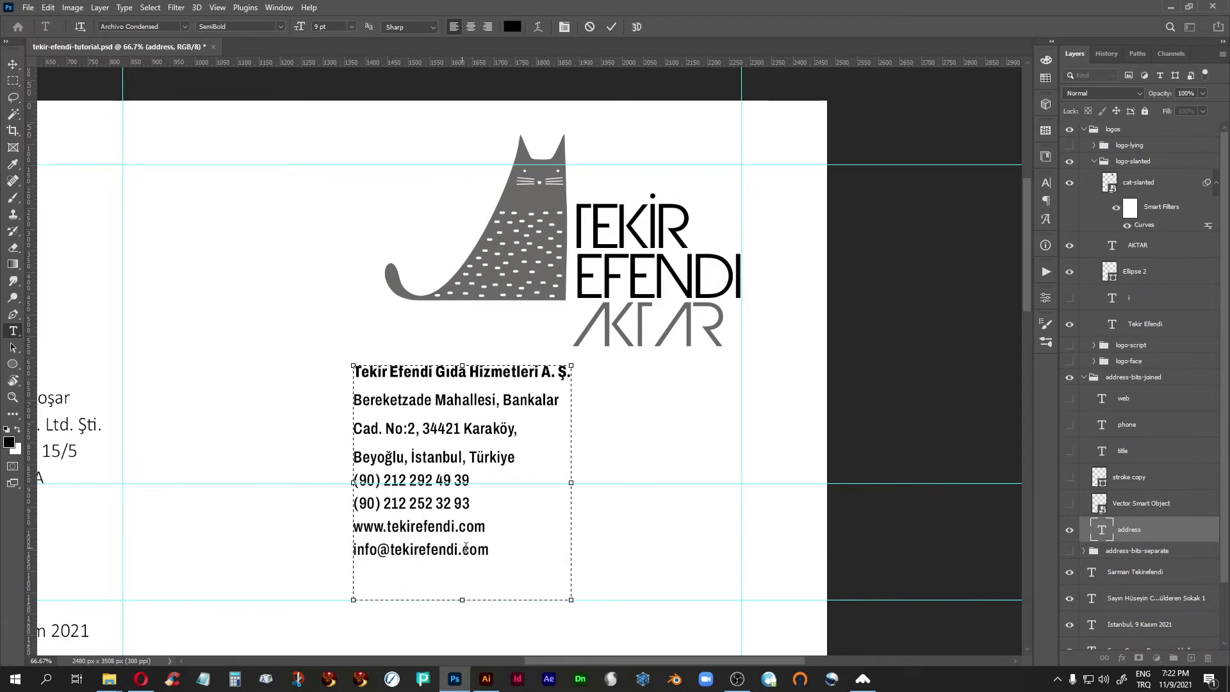
Step: Set the leading of all address lines below the company name to 13 pt
{"action": "left_click_drag", "start_coordinate": [497, 551], "coordinate": [335, 403]}
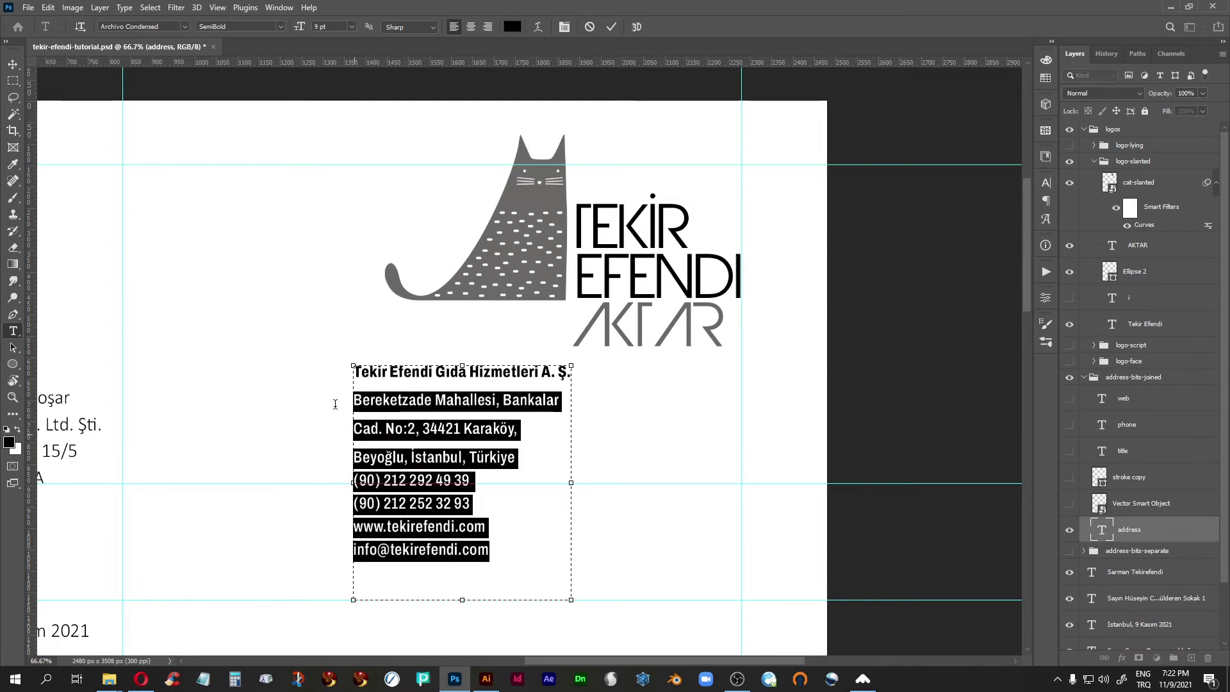
{"action": "left_click", "coordinate": [1045, 182]}
{"action": "left_click", "coordinate": [1025, 217]}
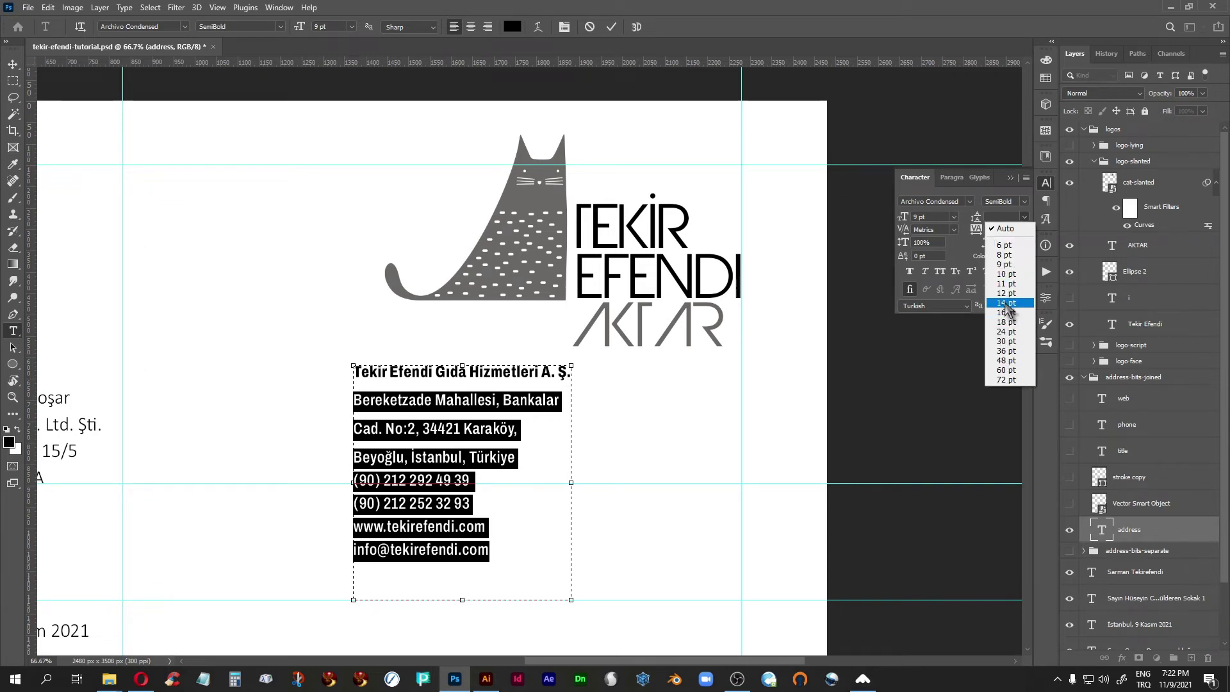
{"action": "left_click", "coordinate": [1006, 293]}
{"action": "left_click", "coordinate": [996, 217]}
{"action": "key", "text": "BackSpace"}
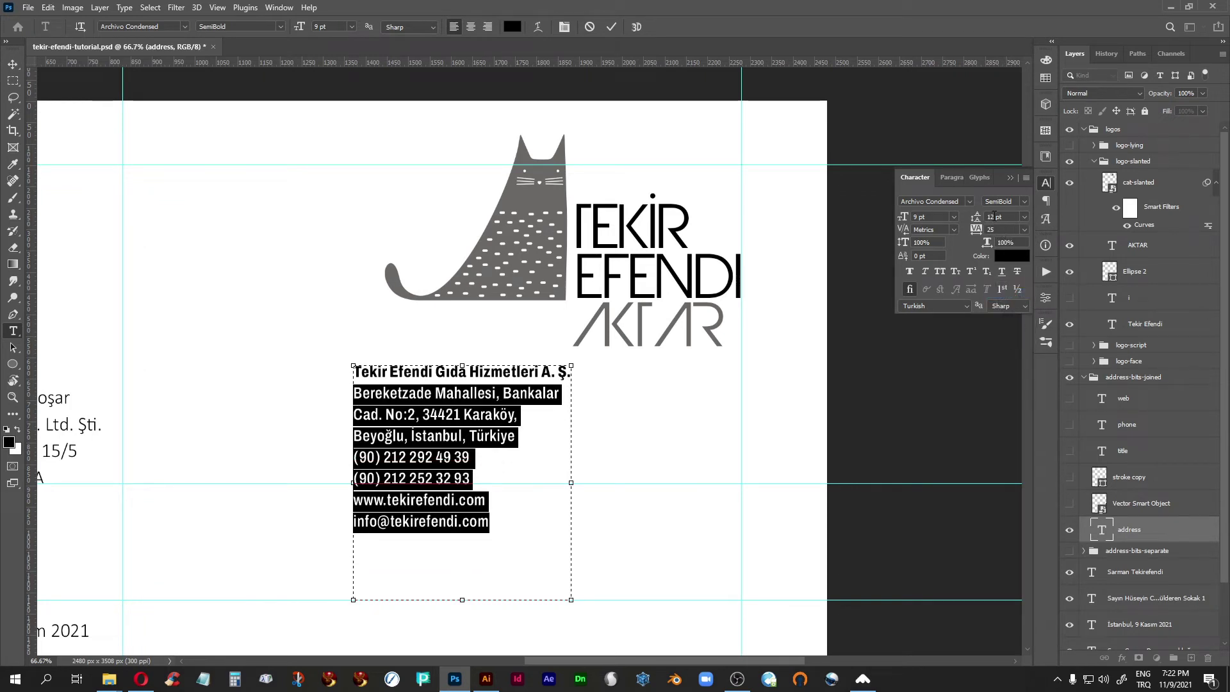
{"action": "type", "text": "3"}
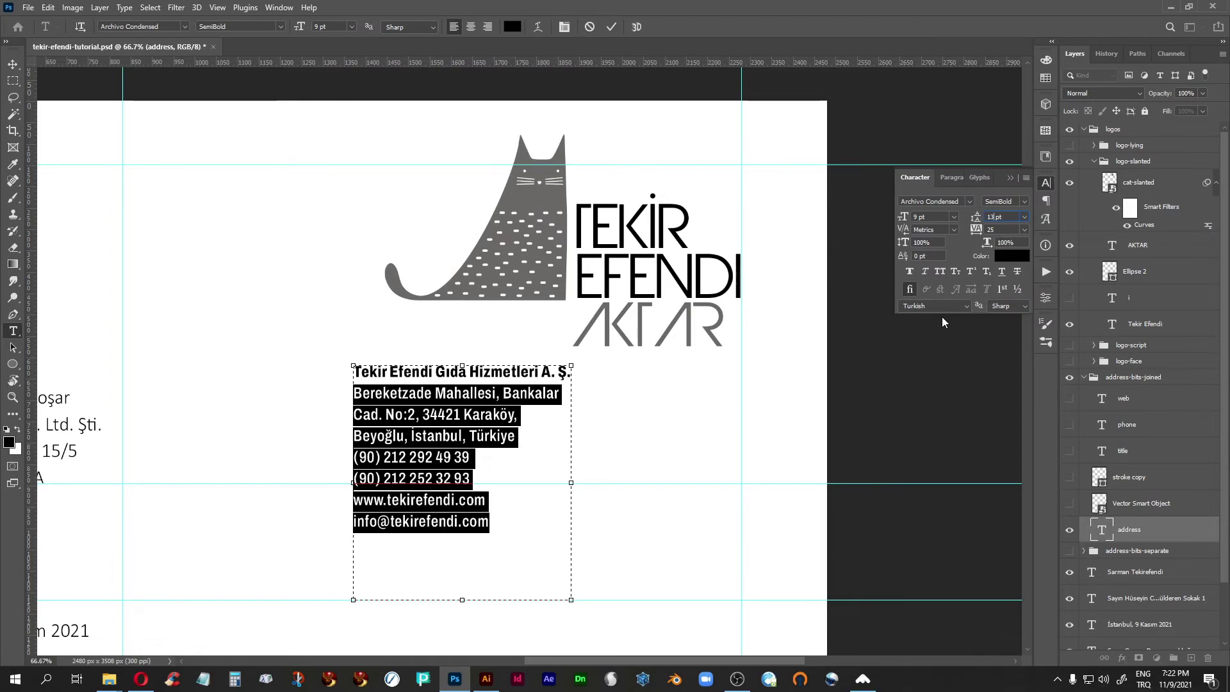
{"action": "key", "text": "Return"}
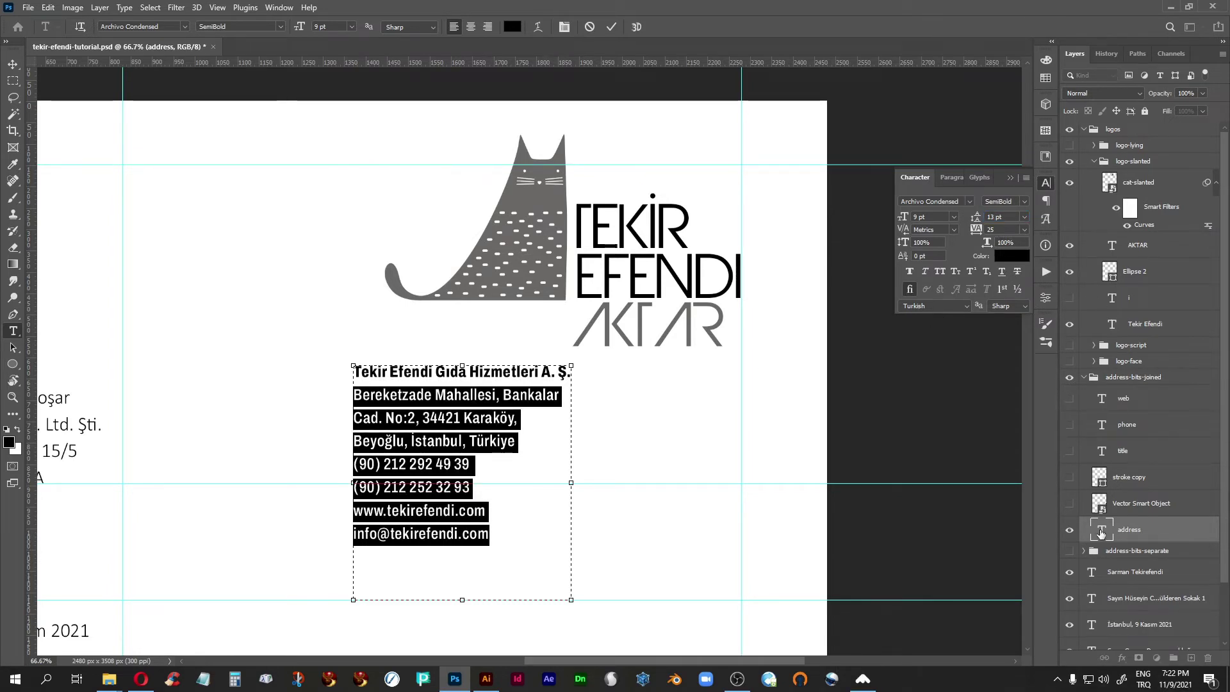
{"action": "key", "text": "ctrl+Return"}
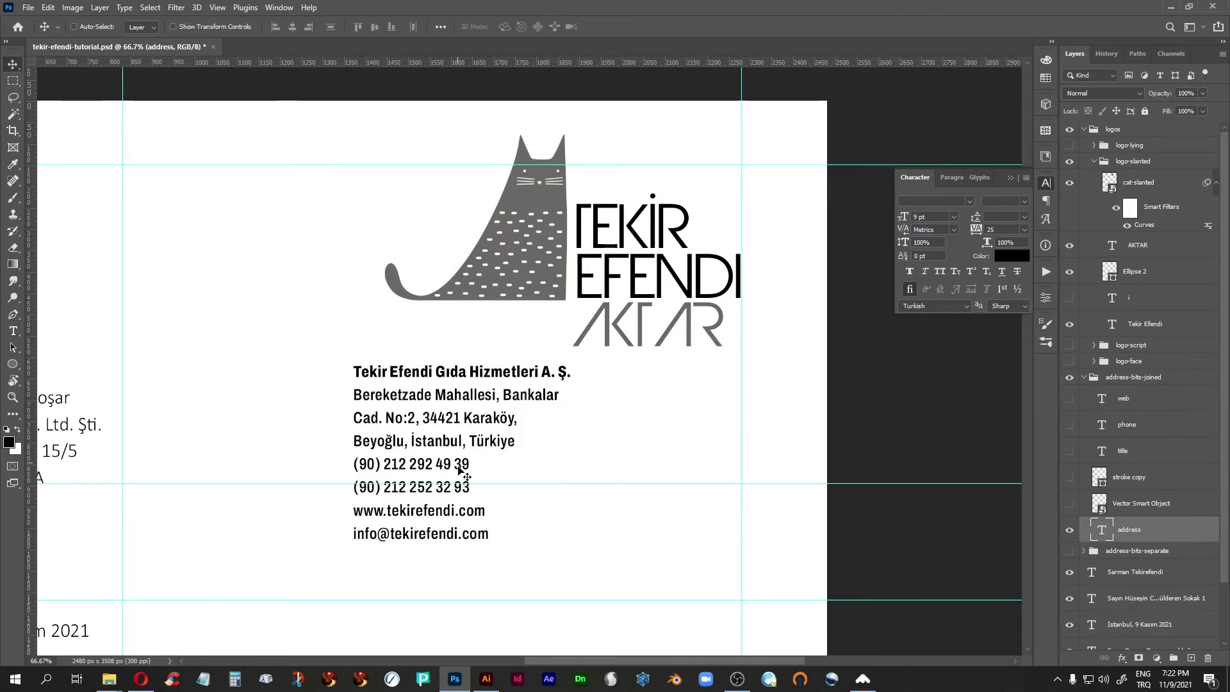
Step: Move the address beneath the logo lettering, add a vertical guide at its left edge, and shift the logo-slanted group so its lettering aligns
{"action": "left_click_drag", "start_coordinate": [423, 439], "coordinate": [596, 454]}
{"action": "left_click_drag", "start_coordinate": [29, 367], "coordinate": [526, 562]}
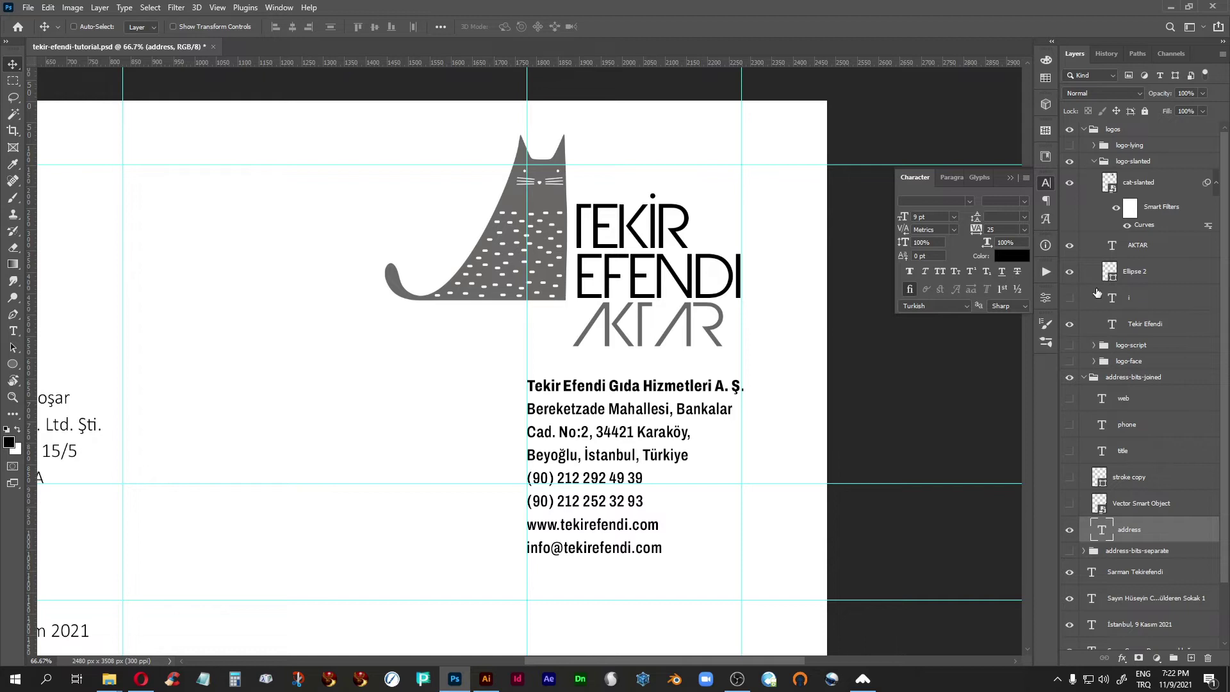
{"action": "left_click", "coordinate": [1126, 161]}
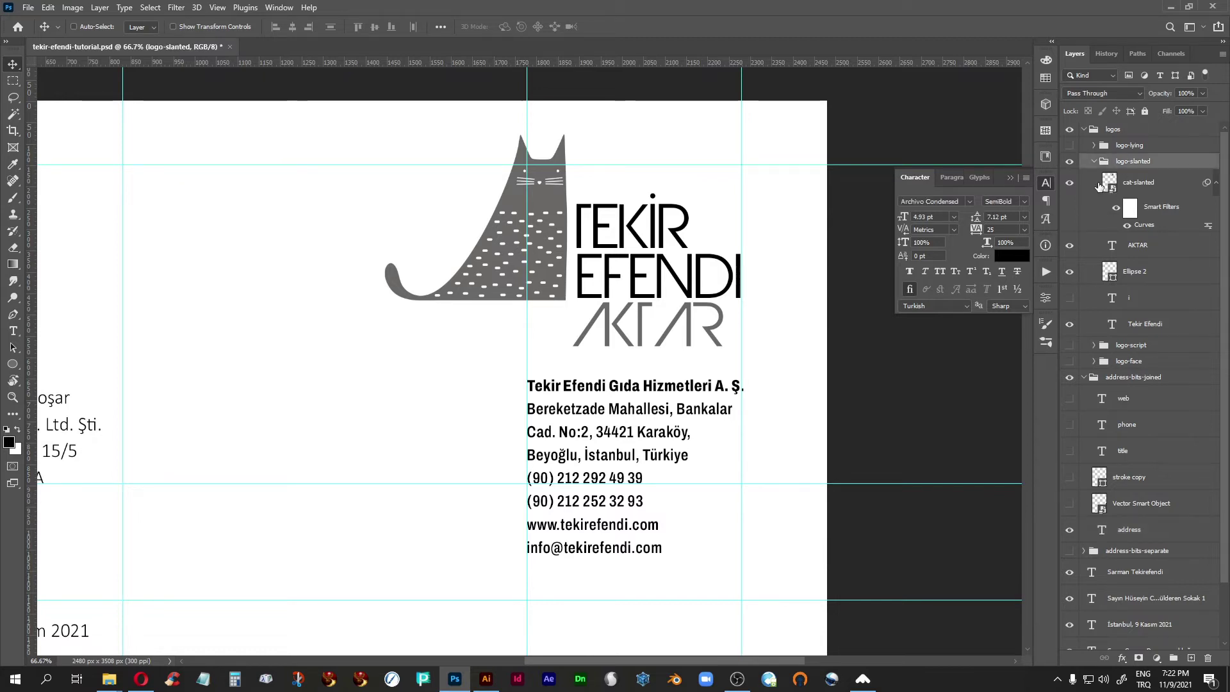
{"action": "left_click", "coordinate": [1094, 161]}
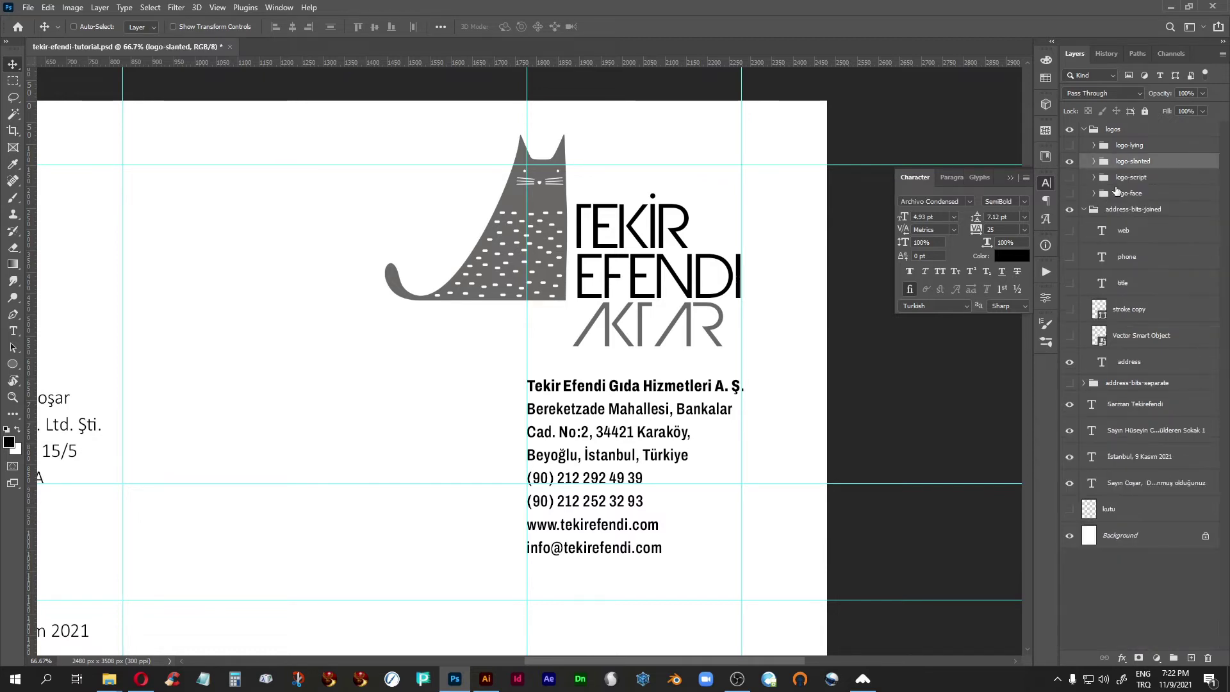
{"action": "left_click", "coordinate": [1069, 163]}
{"action": "left_click", "coordinate": [1070, 162]}
{"action": "left_click_drag", "start_coordinate": [630, 279], "coordinate": [570, 288]}
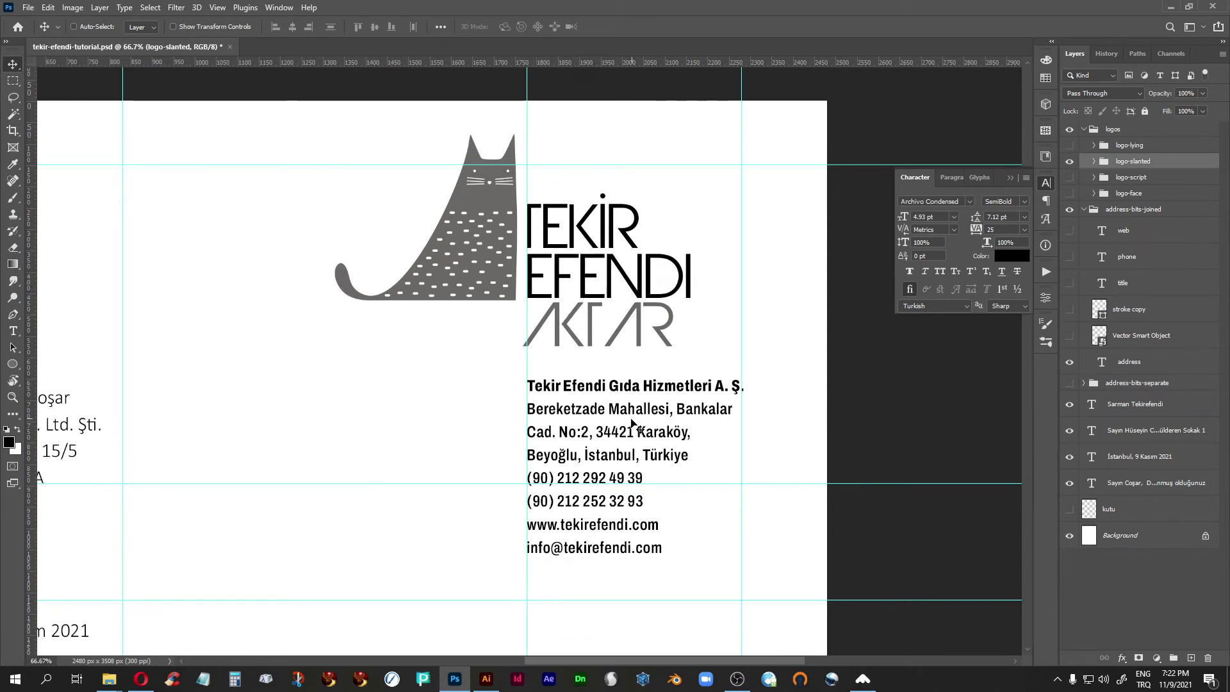
Step: Scale the address block down proportionally to about 7.11 pt text, roughly matching the width of the logo lettering
{"action": "key", "text": "ctrl+minus"}
{"action": "key", "text": "ctrl+minus"}
{"action": "key", "text": "ctrl+minus"}
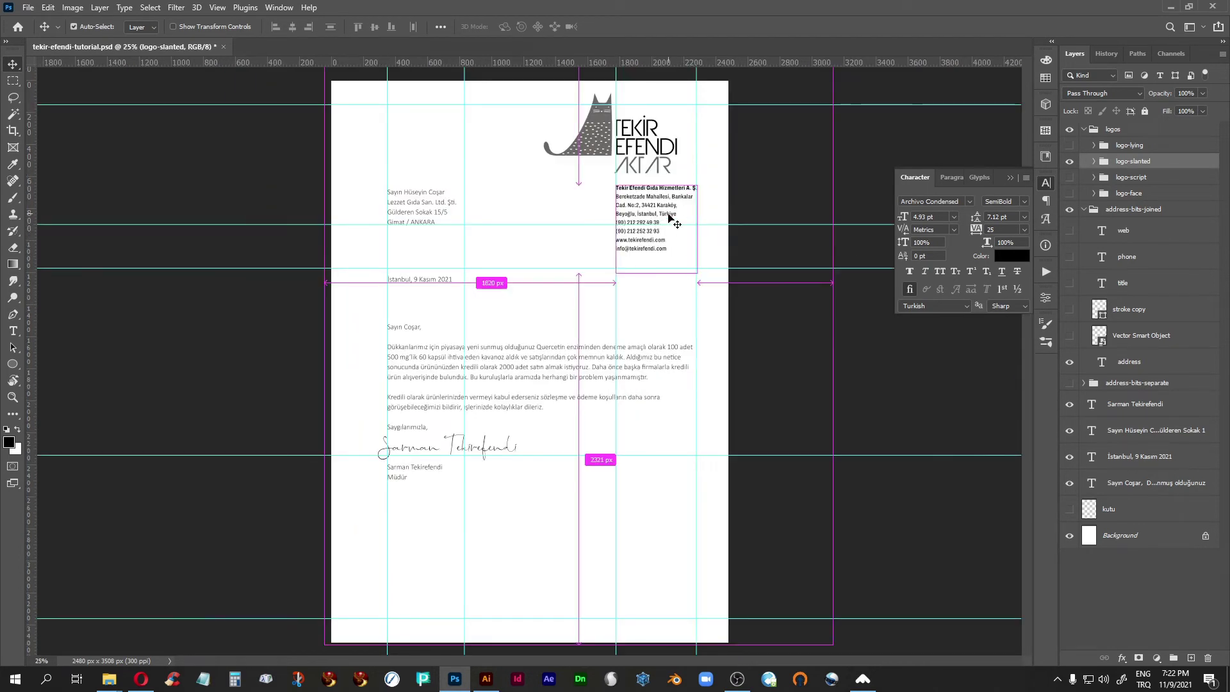
{"action": "key", "text": "ctrl+minus"}
{"action": "key", "text": "ctrl+plus"}
{"action": "key", "text": "ctrl+plus"}
{"action": "key", "text": "ctrl+plus"}
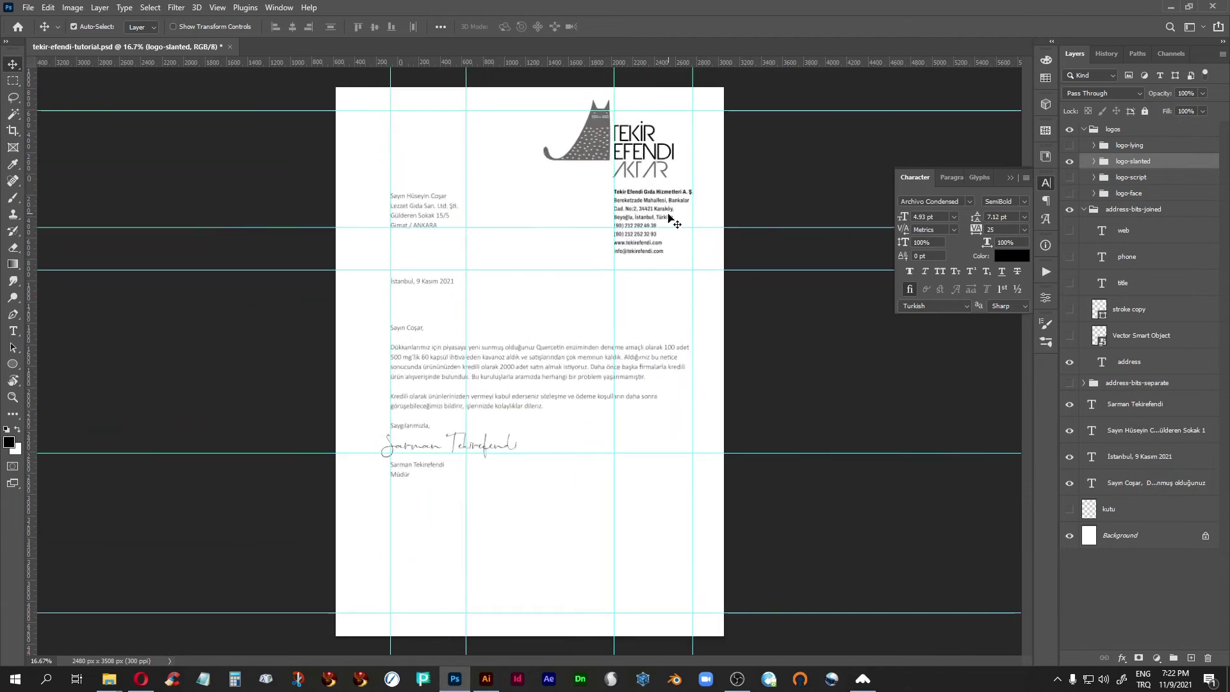
{"action": "left_click_drag", "start_coordinate": [598, 192], "coordinate": [444, 478]}
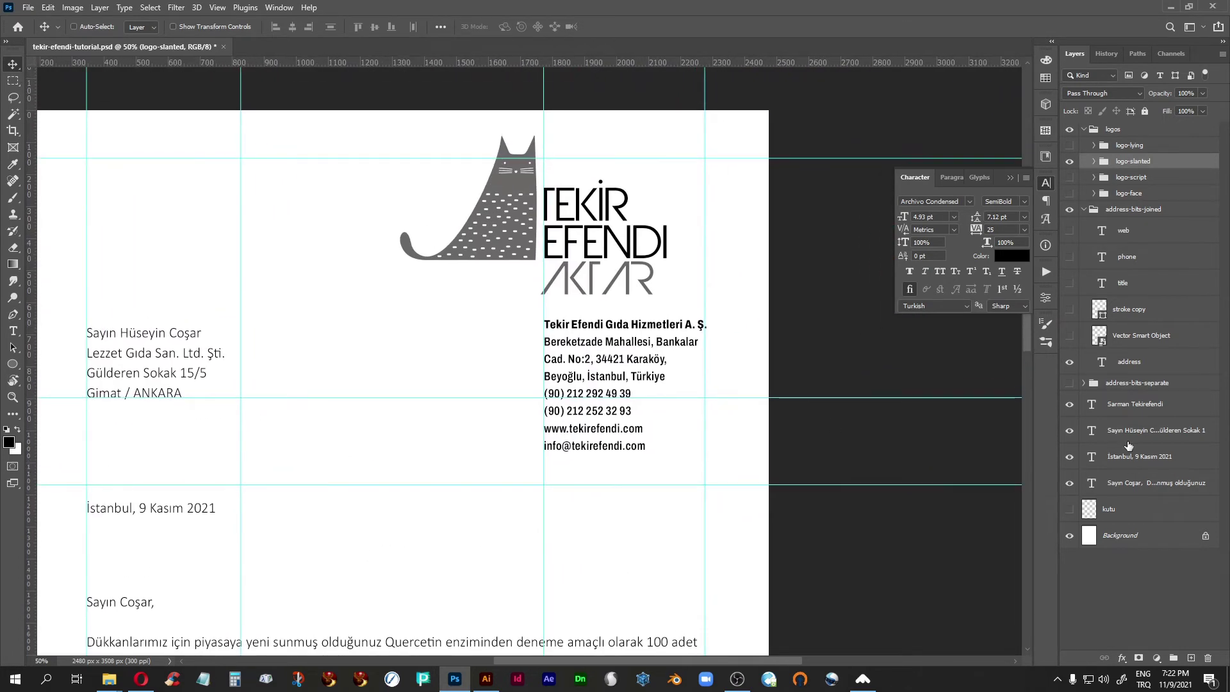
{"action": "left_click", "coordinate": [1097, 369]}
{"action": "key", "text": "ctrl"}
{"action": "key", "text": "ctrl+t"}
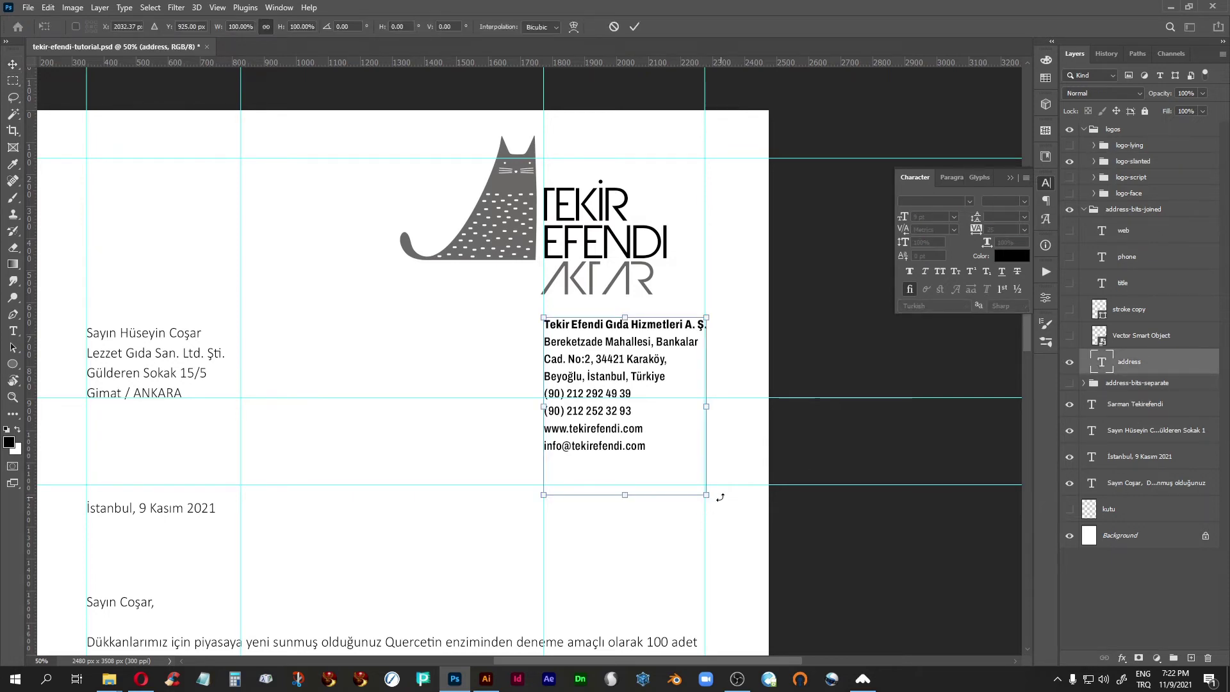
{"action": "left_click_drag", "start_coordinate": [707, 498], "coordinate": [662, 490]}
{"action": "key", "text": "Return"}
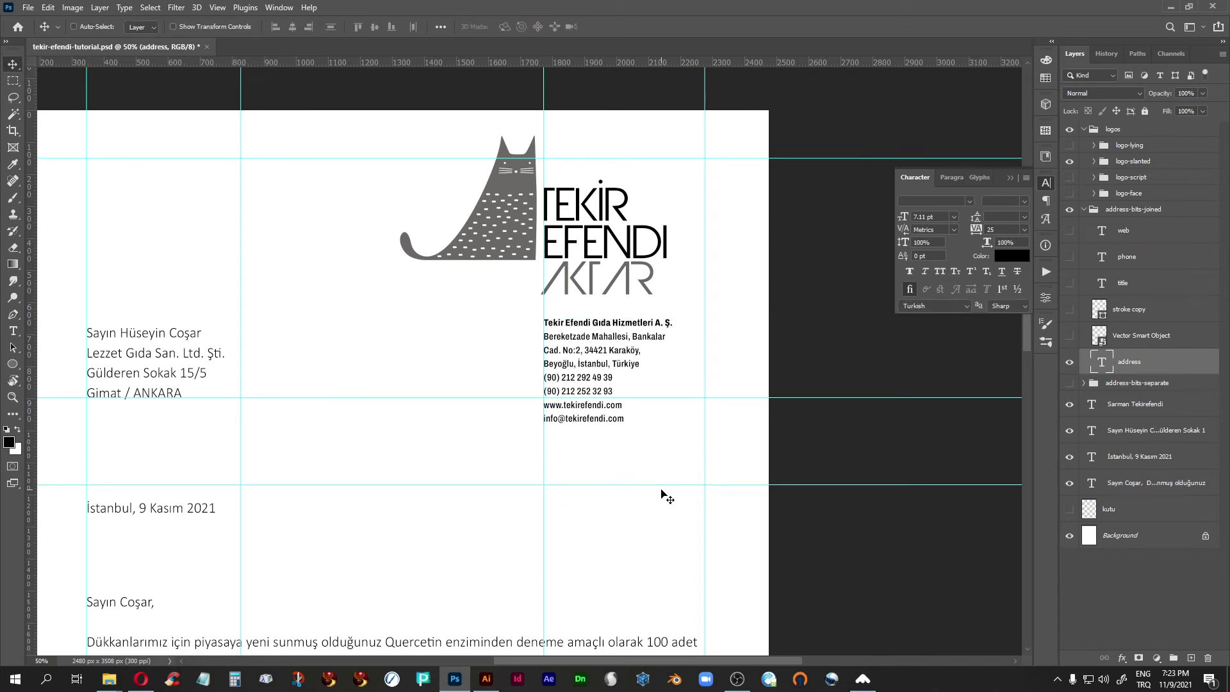
Step: Nudge the address block up until it sits close beneath the AKTAR lettering
{"action": "key", "text": "Up"}
{"action": "key", "text": "Up"}
{"action": "key", "text": "Up"}
{"action": "key", "text": "Up"}
{"action": "key", "text": "Up"}
{"action": "key", "text": "Up"}
{"action": "key", "text": "Up"}
{"action": "key", "text": "Up"}
{"action": "key", "text": "Up"}
{"action": "key", "text": "Up"}
{"action": "key", "text": "Up"}
{"action": "key", "text": "Up"}
{"action": "key", "text": "Up"}
{"action": "key", "text": "Up"}
{"action": "key", "text": "Up"}
{"action": "key", "text": "Up"}
{"action": "key", "text": "Up"}
{"action": "key", "text": "Up"}
{"action": "key", "text": "Up"}
{"action": "key", "text": "Up"}
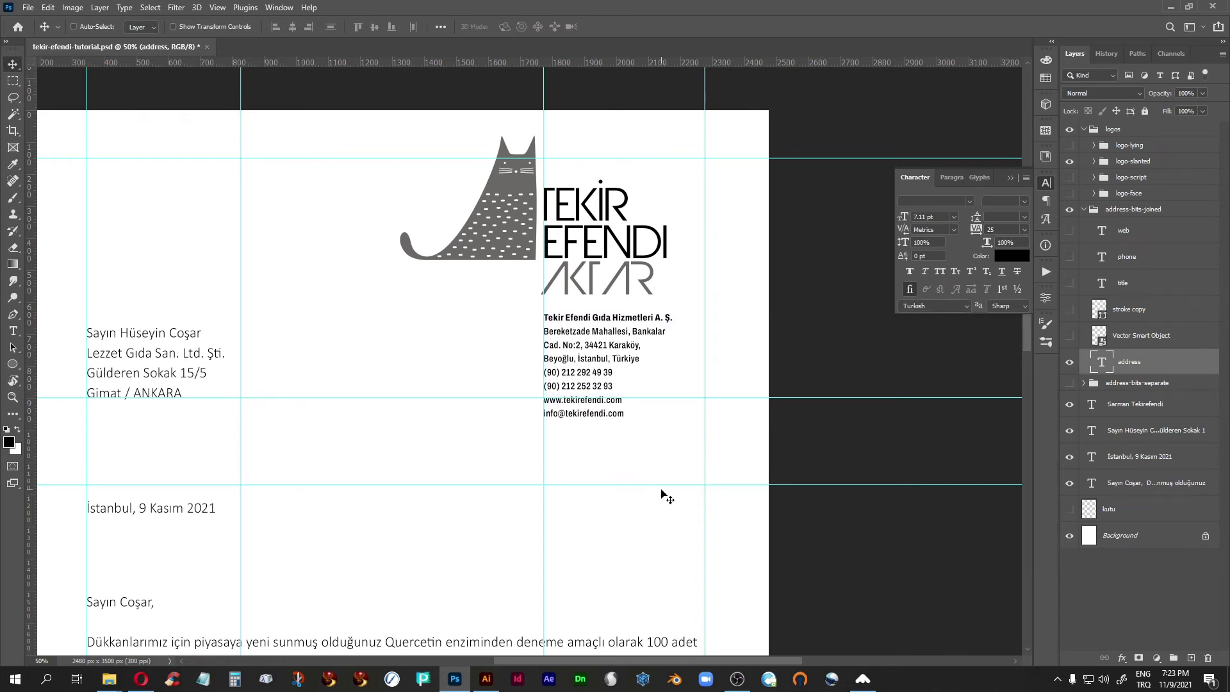
{"action": "key", "text": "Up"}
{"action": "key", "text": "Up"}
{"action": "key", "text": "Up"}
{"action": "key", "text": "Up"}
{"action": "key", "text": "Up"}
{"action": "key", "text": "Up"}
{"action": "key", "text": "Up"}
{"action": "key", "text": "Up"}
{"action": "key", "text": "Up"}
{"action": "key", "text": "Up"}
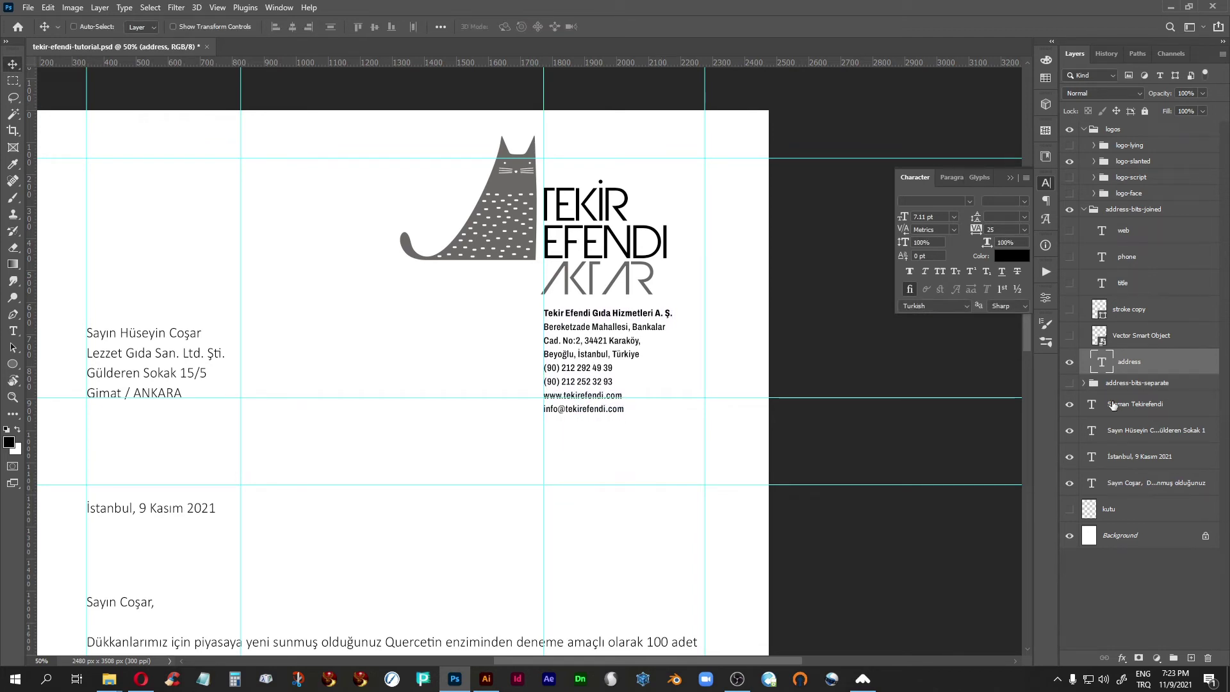
Step: Set the font size of the whole address text to 7 pt
{"action": "double_click", "coordinate": [1107, 369]}
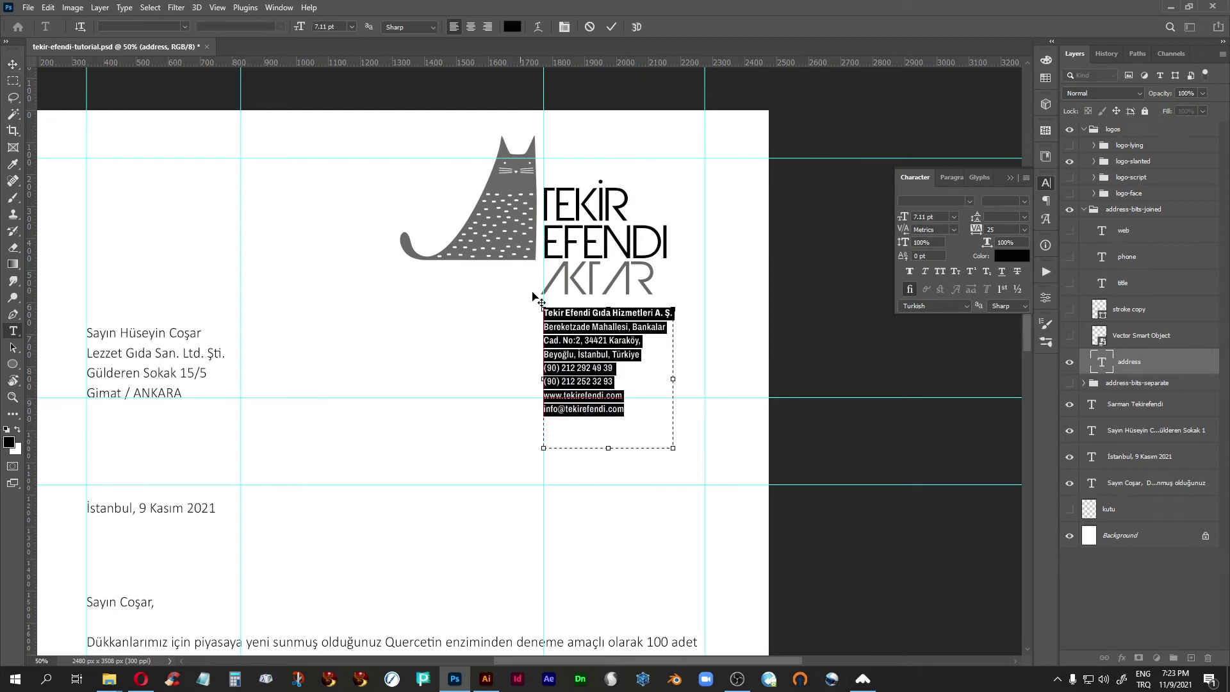
{"action": "left_click_drag", "start_coordinate": [624, 401], "coordinate": [526, 326]}
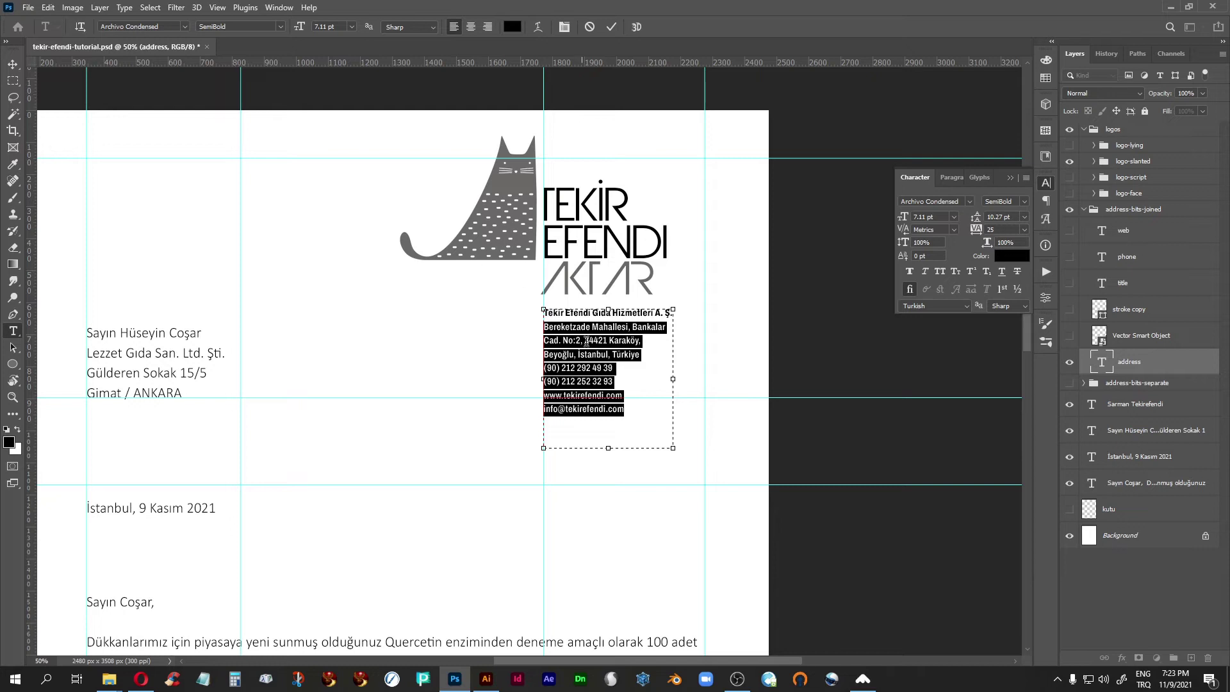
{"action": "left_click", "coordinate": [588, 317]}
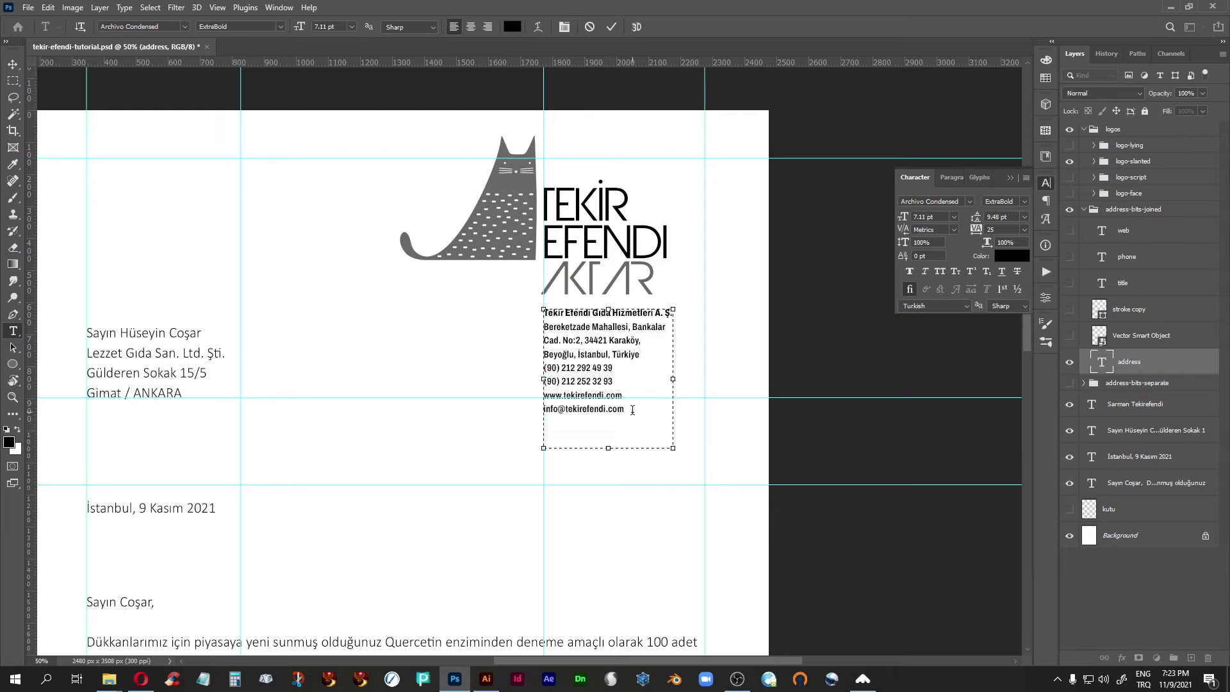
{"action": "left_click_drag", "start_coordinate": [632, 410], "coordinate": [541, 309]}
{"action": "key", "text": "BackSpace"}
{"action": "key", "text": "BackSpace"}
{"action": "key", "text": "BackSpace"}
{"action": "key", "text": "Return"}
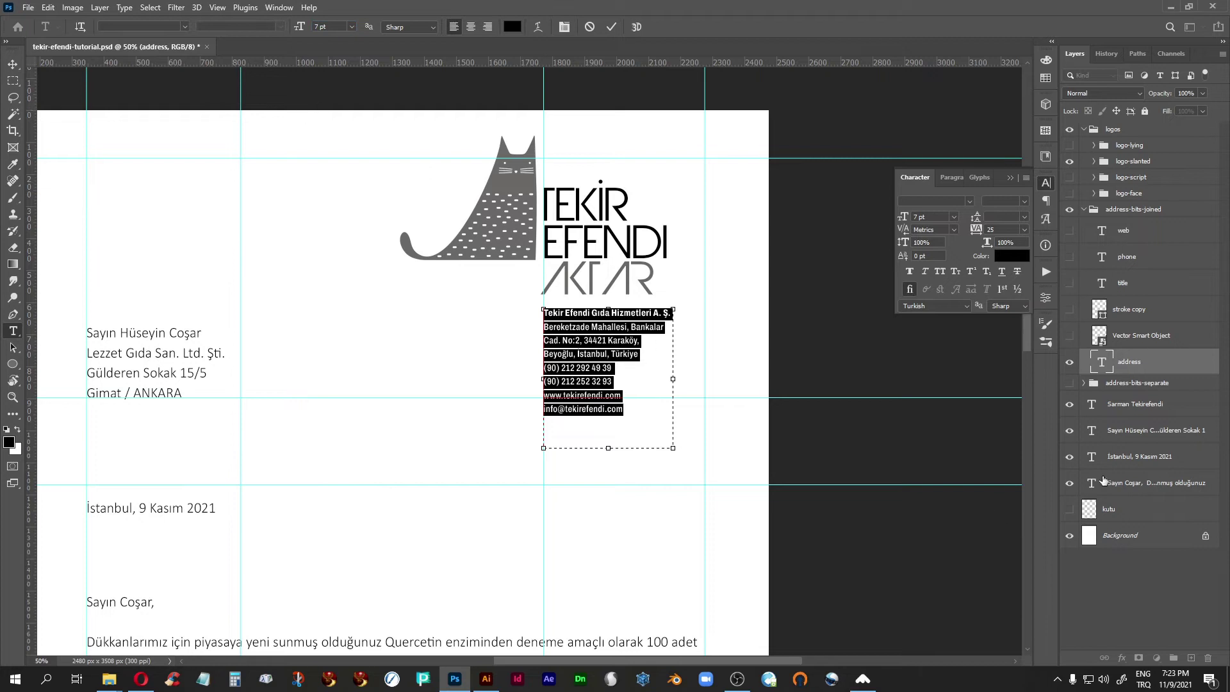
{"action": "key", "text": "Escape"}
{"action": "key", "text": "v"}
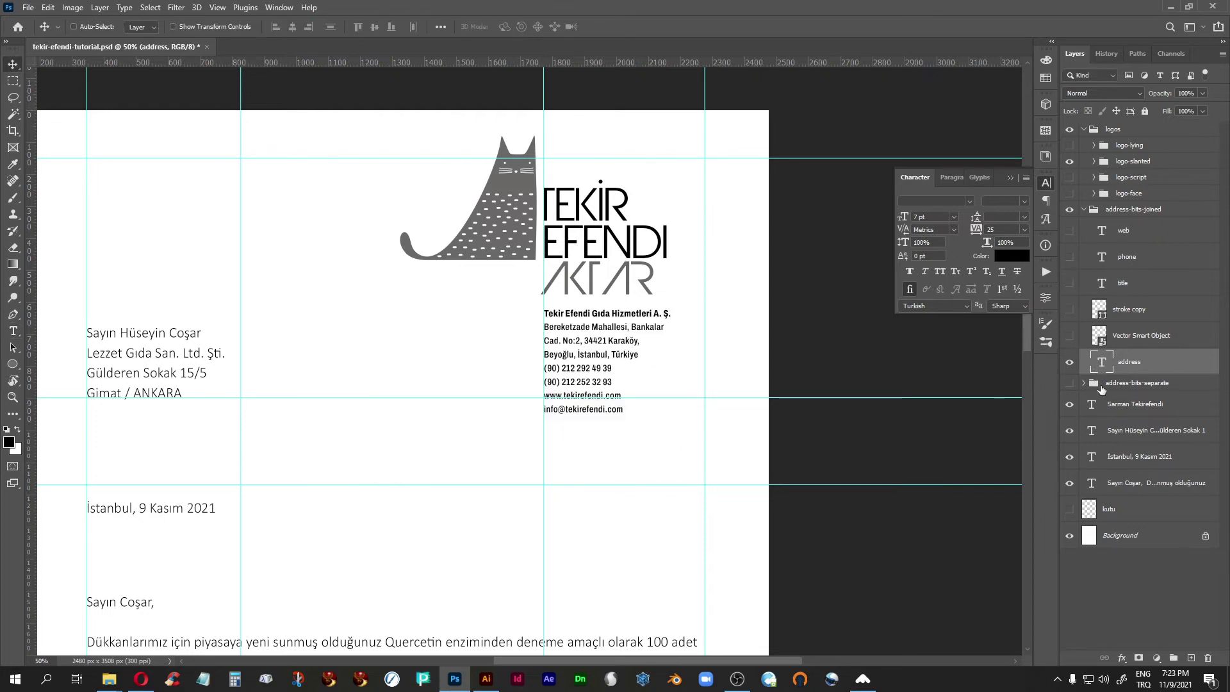
Step: Scale the logo-slanted group and the address layer down slightly together as one unit
{"action": "left_click_drag", "start_coordinate": [448, 486], "coordinate": [550, 482]}
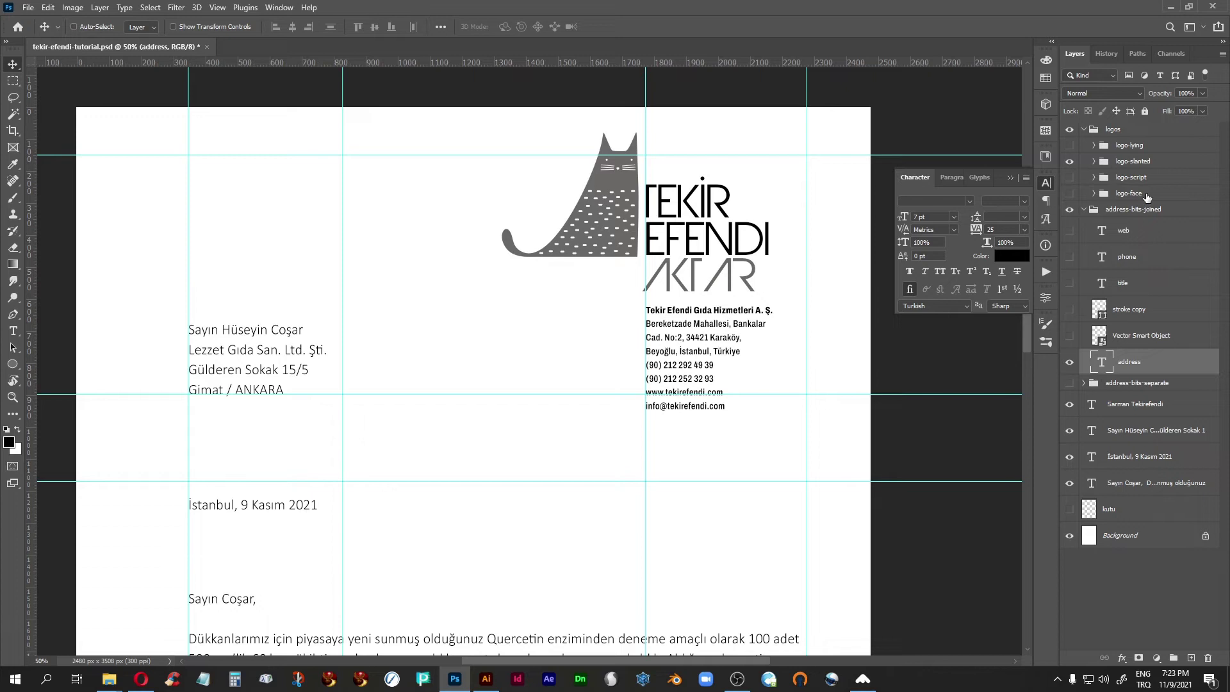
{"action": "left_click", "coordinate": [1151, 163], "text": "ctrl"}
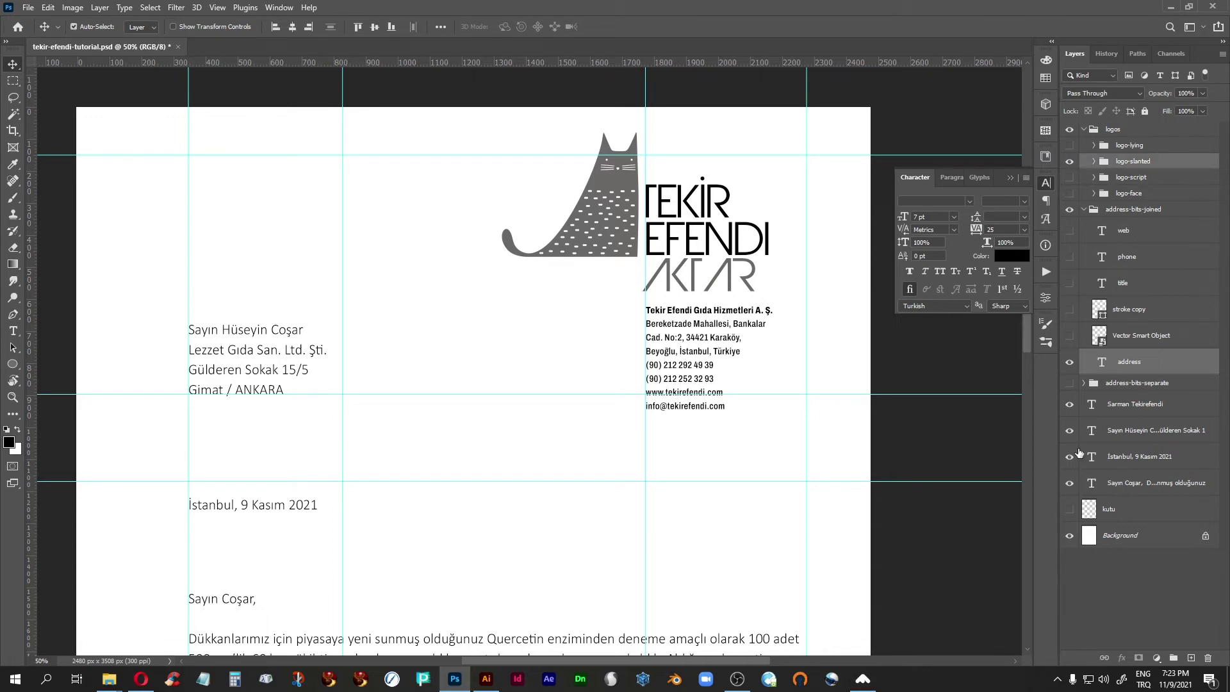
{"action": "key", "text": "ctrl+t"}
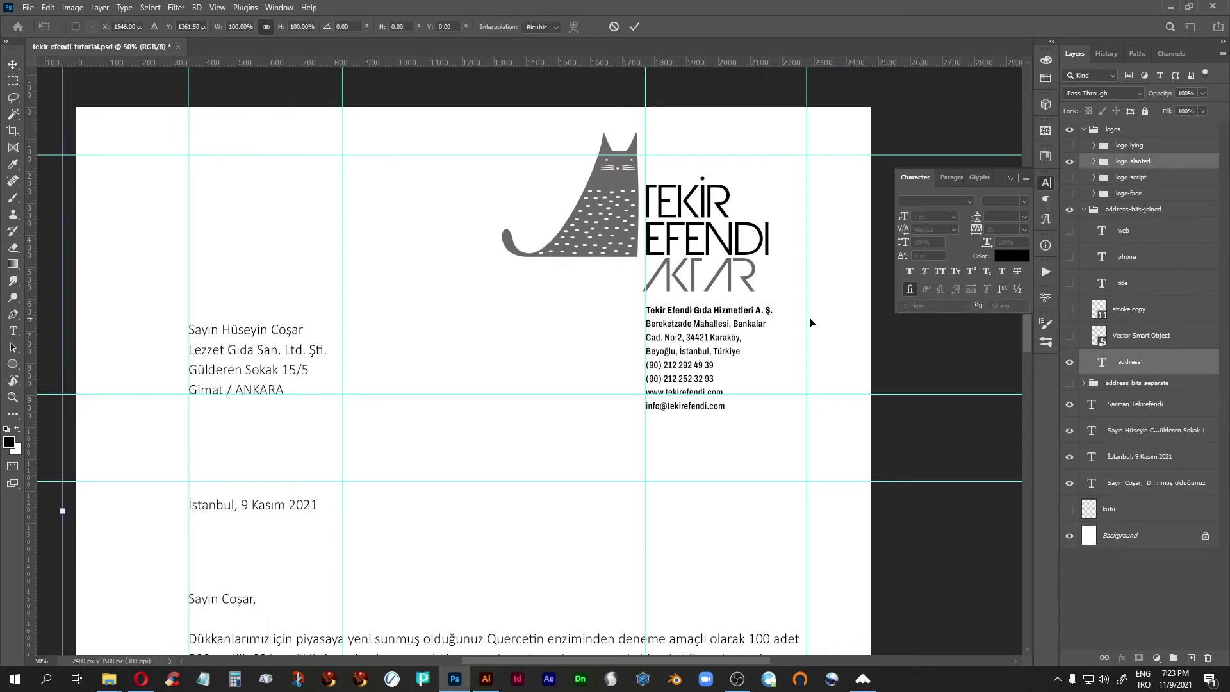
{"action": "key", "text": "ctrl+minus"}
{"action": "key", "text": "ctrl+minus"}
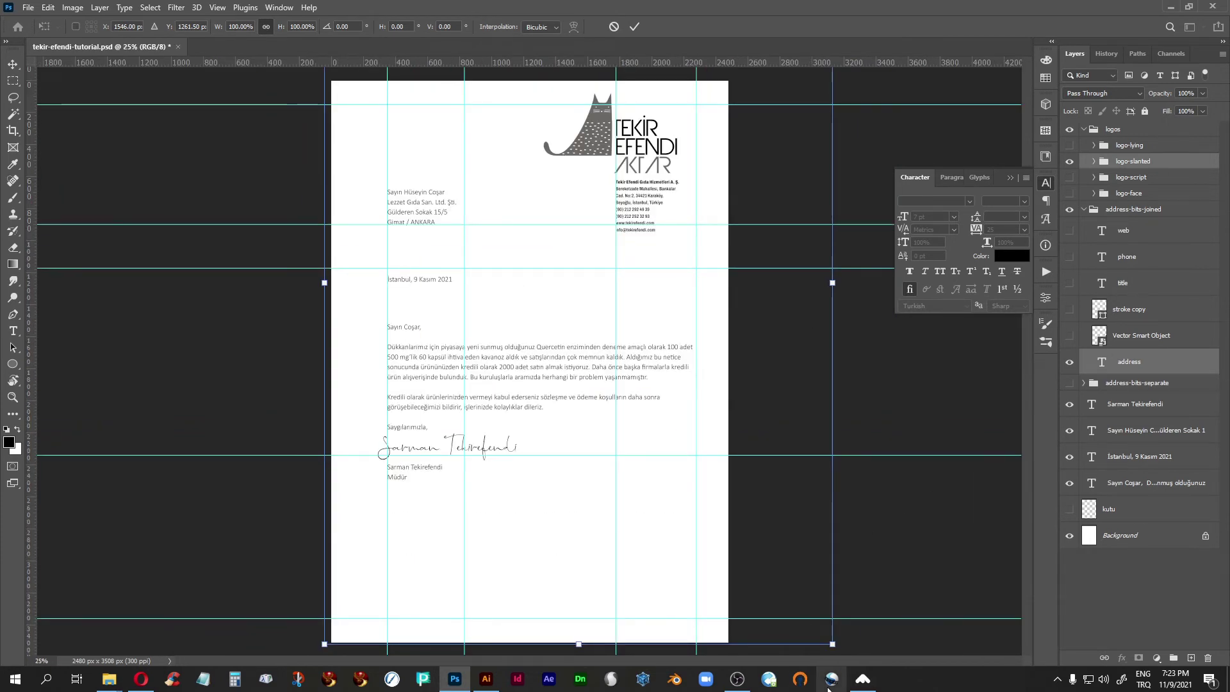
{"action": "left_click_drag", "start_coordinate": [833, 644], "coordinate": [809, 632]}
{"action": "key", "text": "Return"}
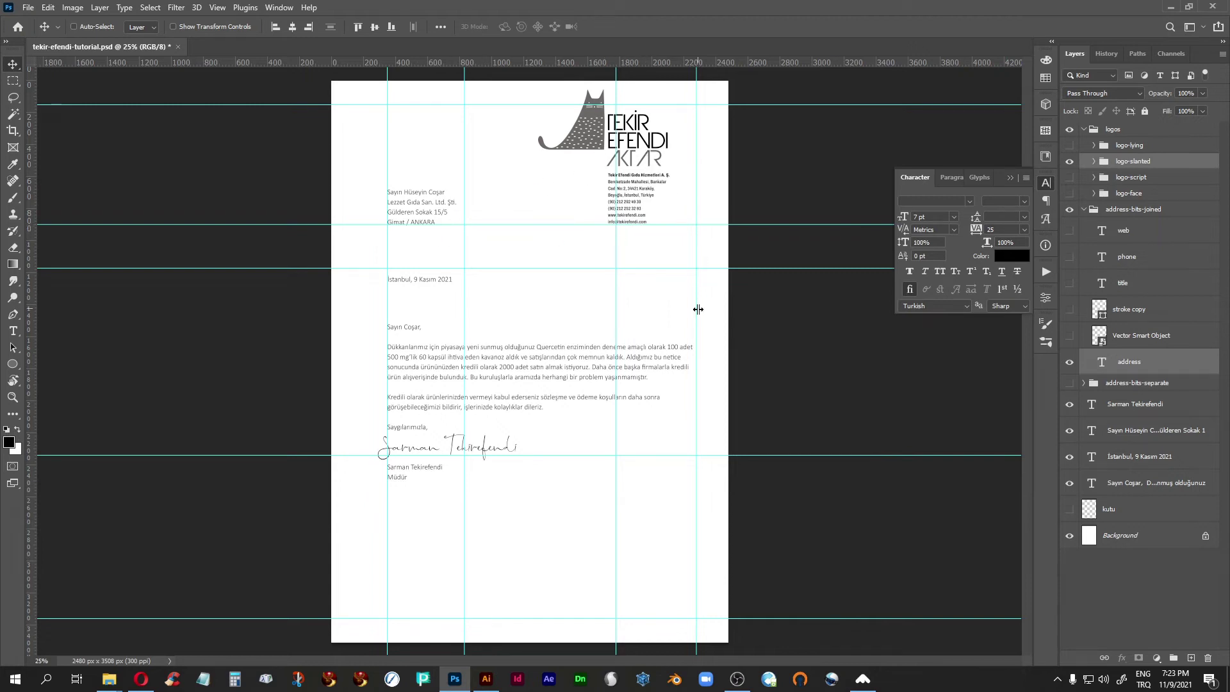
Step: Nudge the scaled logo and address right until the address's left edge meets the vertical guide
{"action": "key", "text": "shift+Right"}
{"action": "key", "text": "shift+Right"}
{"action": "key", "text": "shift+Right"}
{"action": "key", "text": "shift+Right"}
{"action": "key", "text": "shift+Right"}
{"action": "key", "text": "shift+Right"}
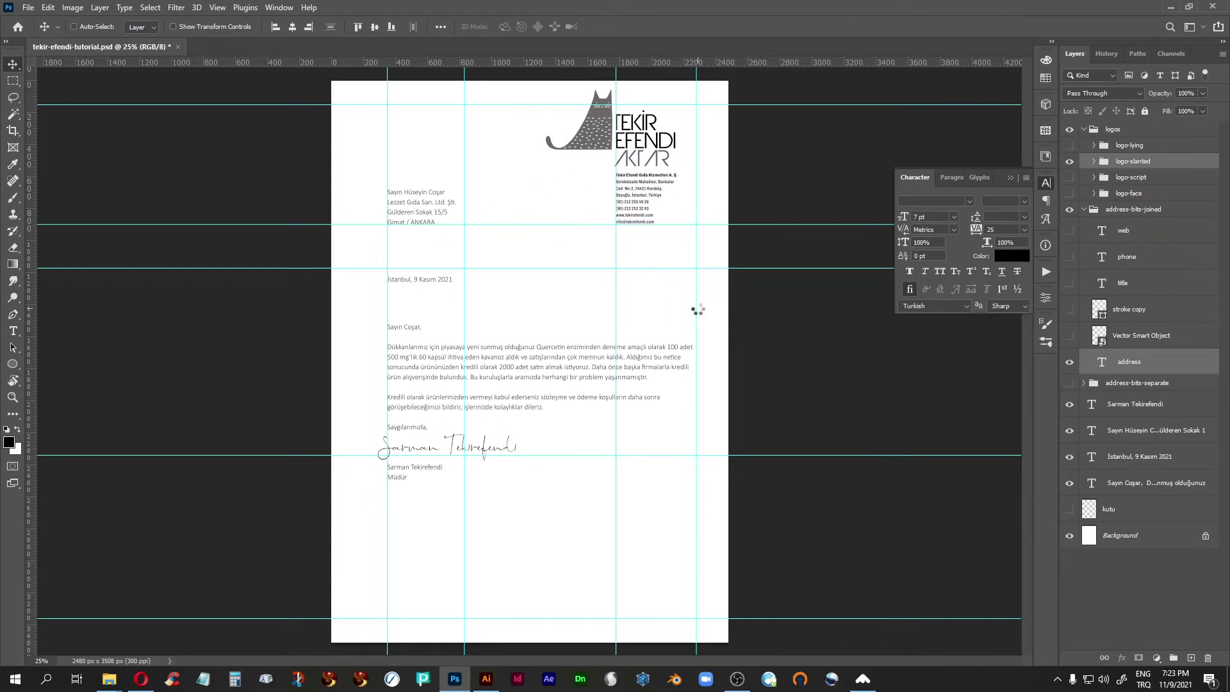
{"action": "key", "text": "shift+Left"}
{"action": "key", "text": "shift+Left"}
Step: Hide the guides and examine the address block beneath the logo up close
{"action": "key", "text": "ctrl+semicolon"}
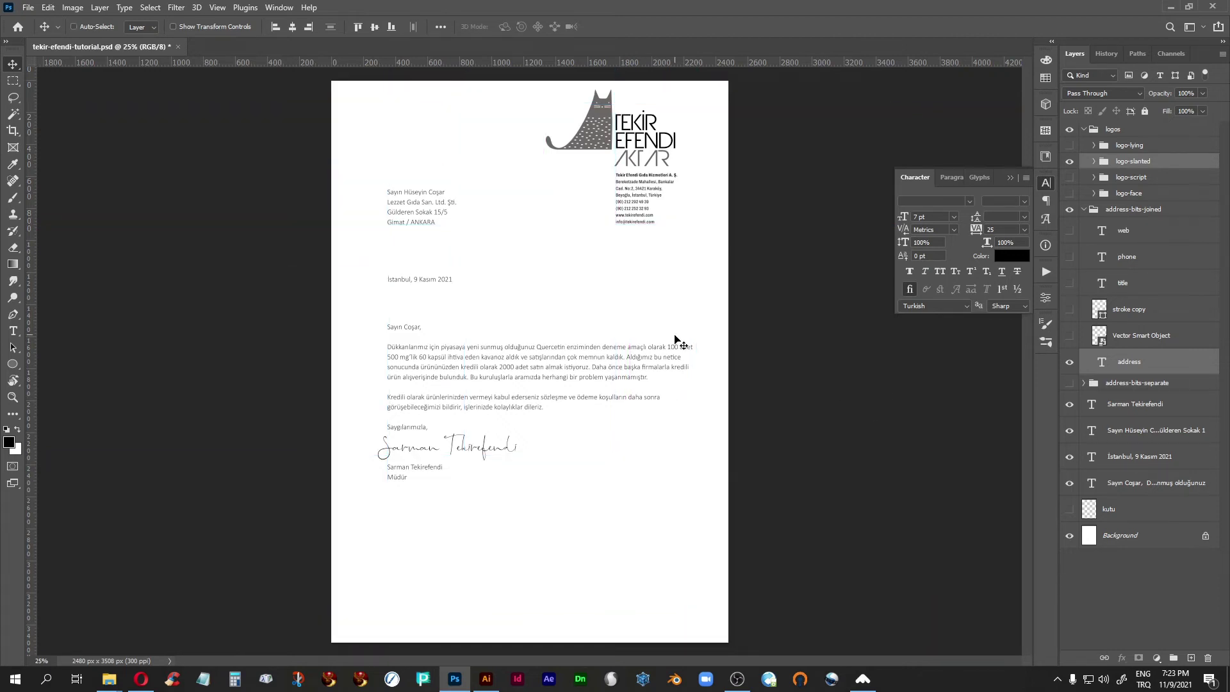
{"action": "left_click", "coordinate": [11, 398]}
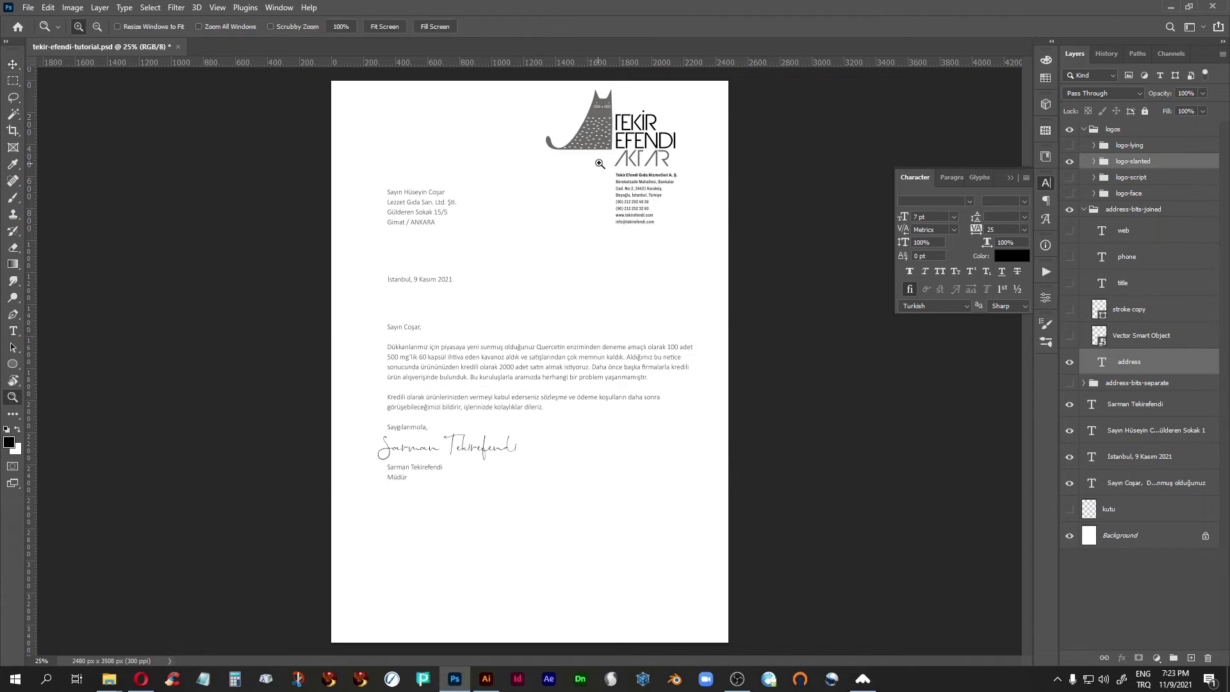
{"action": "left_click", "coordinate": [725, 249]}
{"action": "left_click", "coordinate": [725, 249]}
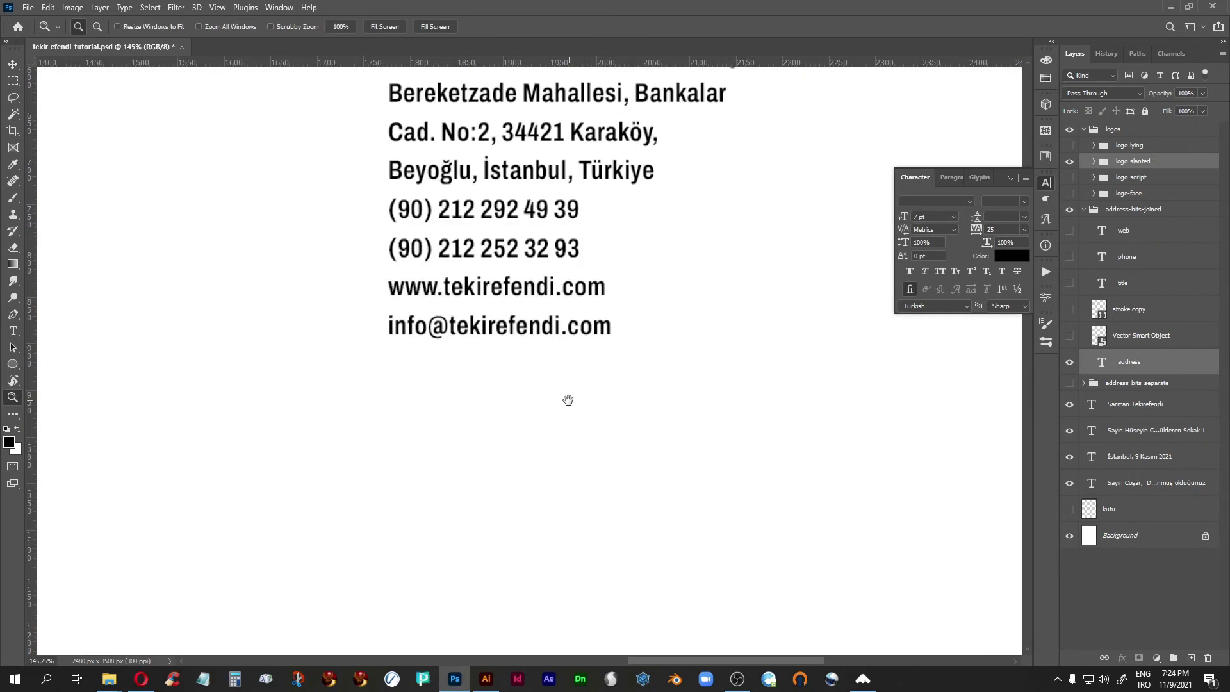
Step: Change the font of the whole address text to Archivo Condensed Light
{"action": "scroll", "coordinate": [569, 402], "scroll_direction": "up", "scroll_amount": 5}
{"action": "scroll", "coordinate": [645, 473], "scroll_direction": "down", "scroll_amount": 1}
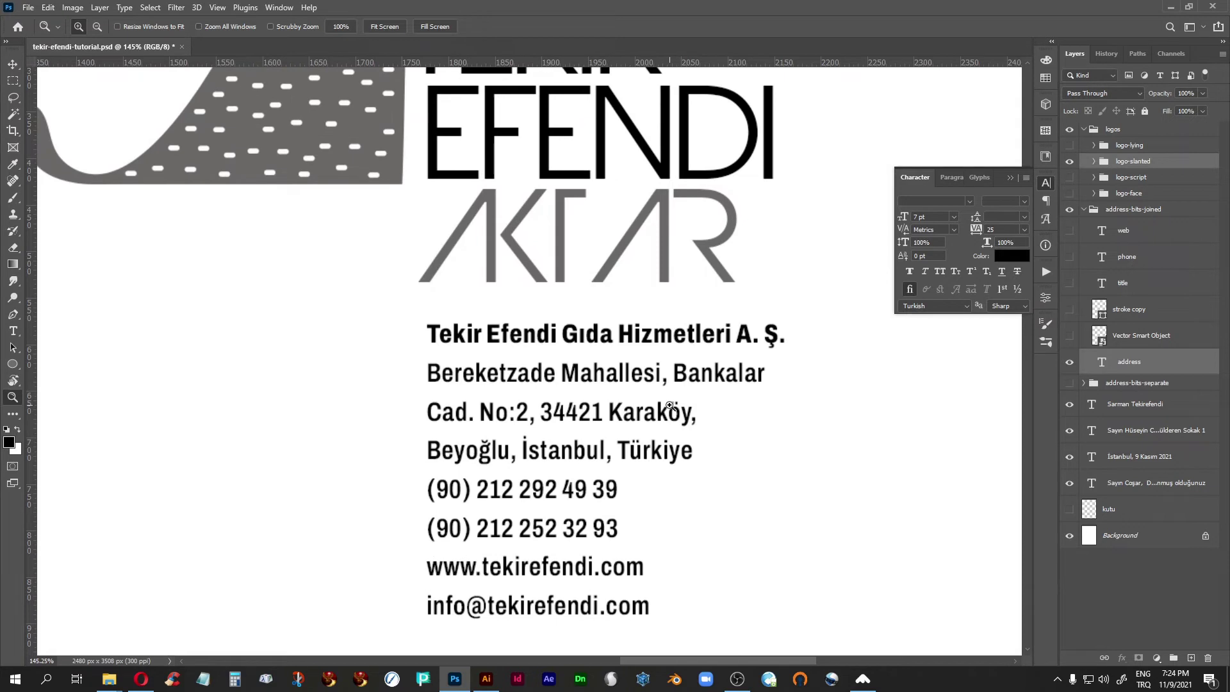
{"action": "key", "text": "ctrl+1"}
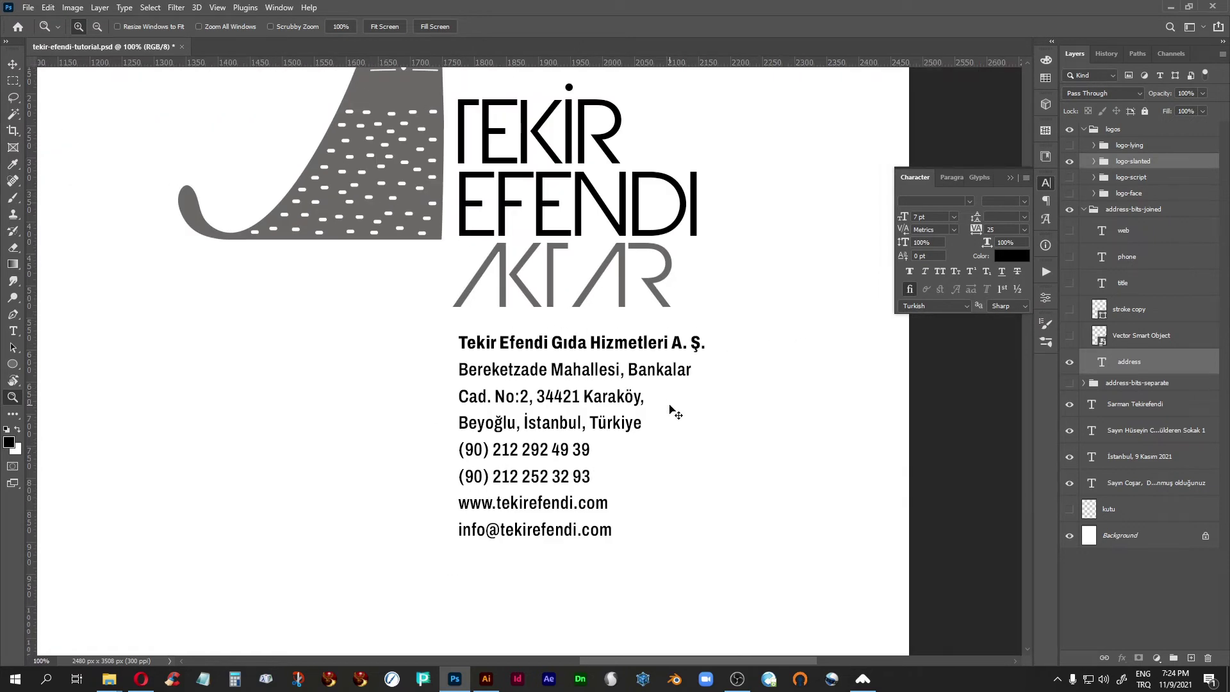
{"action": "key", "text": "ctrl+minus"}
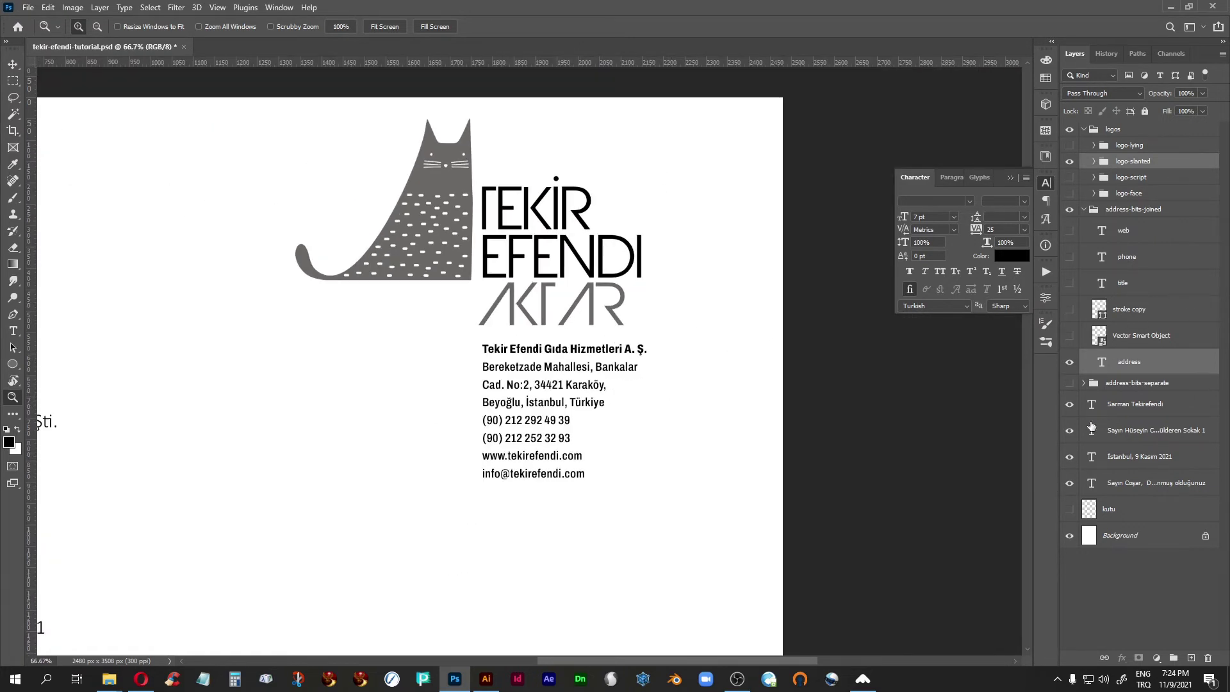
{"action": "double_click", "coordinate": [1102, 363]}
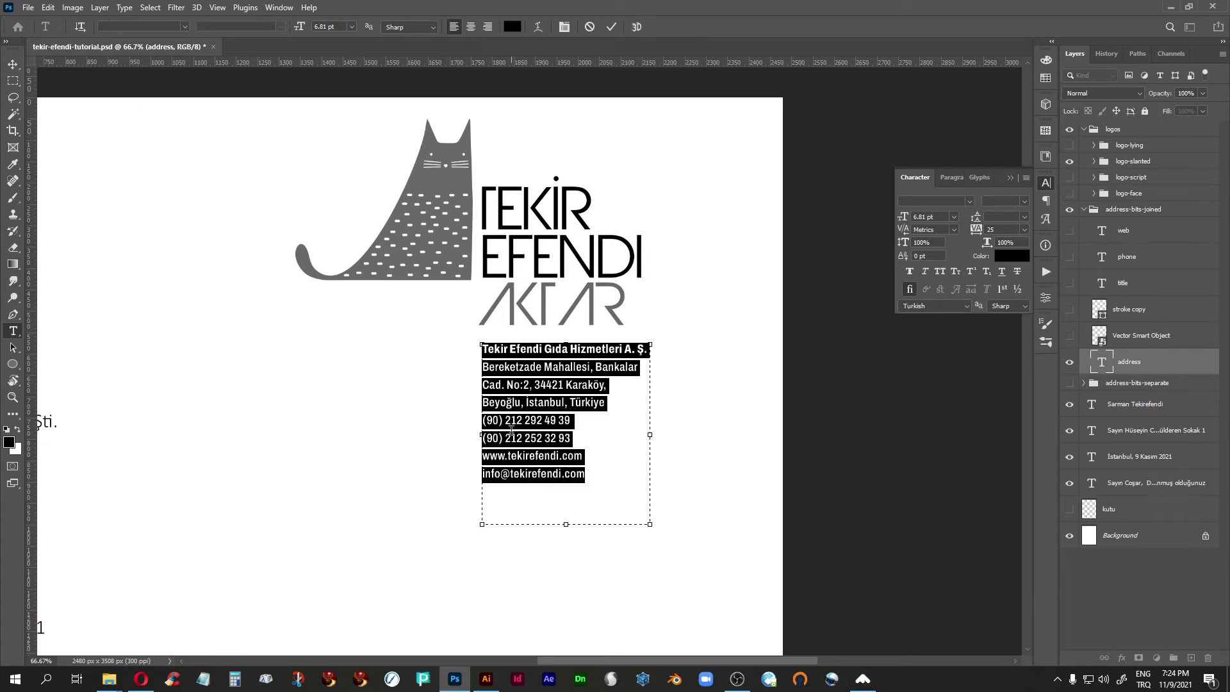
{"action": "left_click", "coordinate": [589, 475]}
{"action": "left_click_drag", "start_coordinate": [585, 475], "coordinate": [316, 109]}
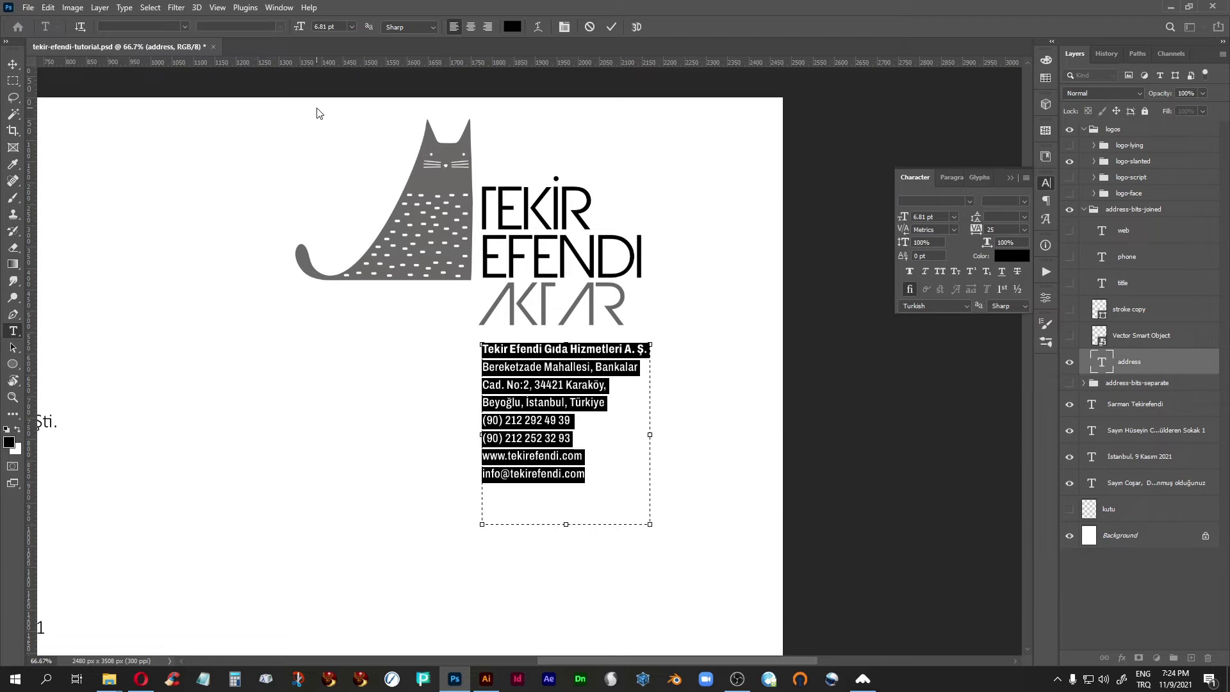
{"action": "left_click", "coordinate": [115, 27]}
{"action": "type", "text": "arch"}
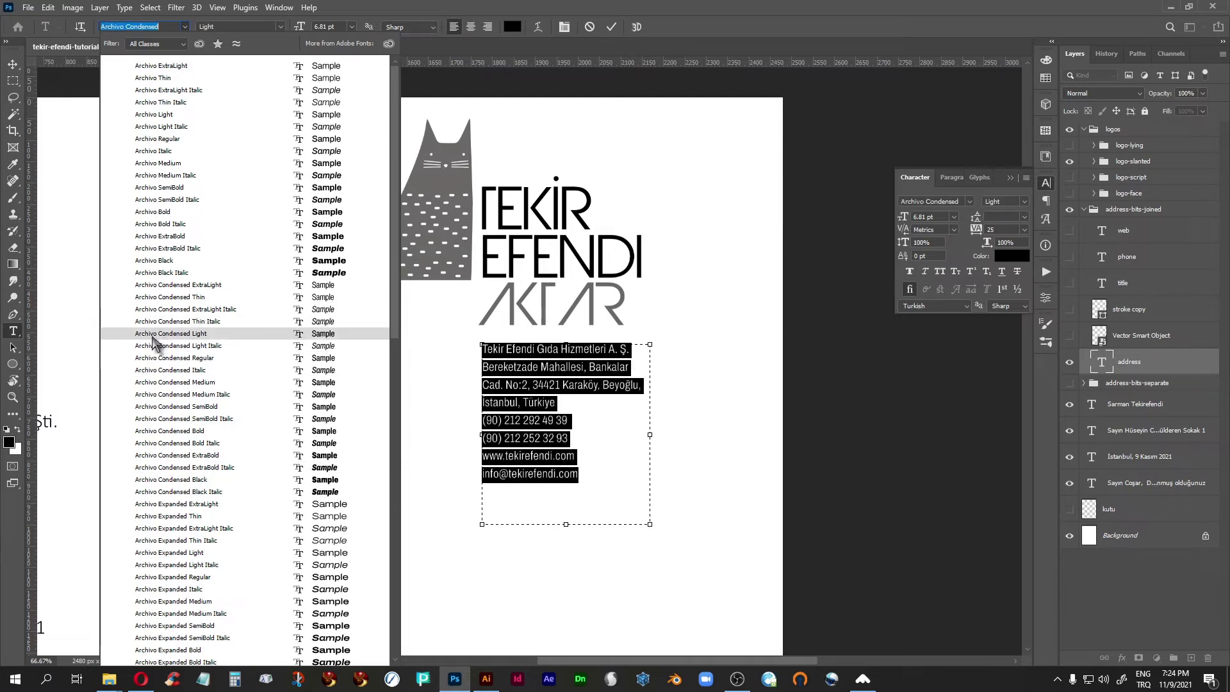
{"action": "left_click", "coordinate": [153, 333]}
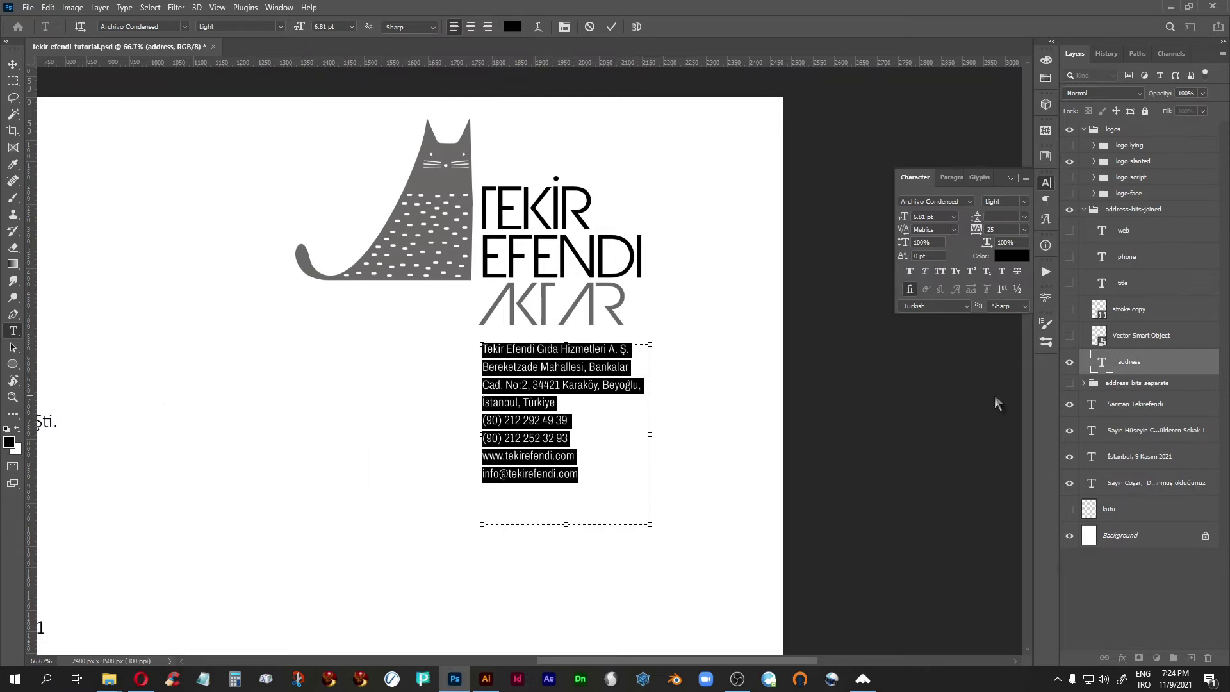
{"action": "left_click", "coordinate": [1108, 364]}
{"action": "key", "text": "z"}
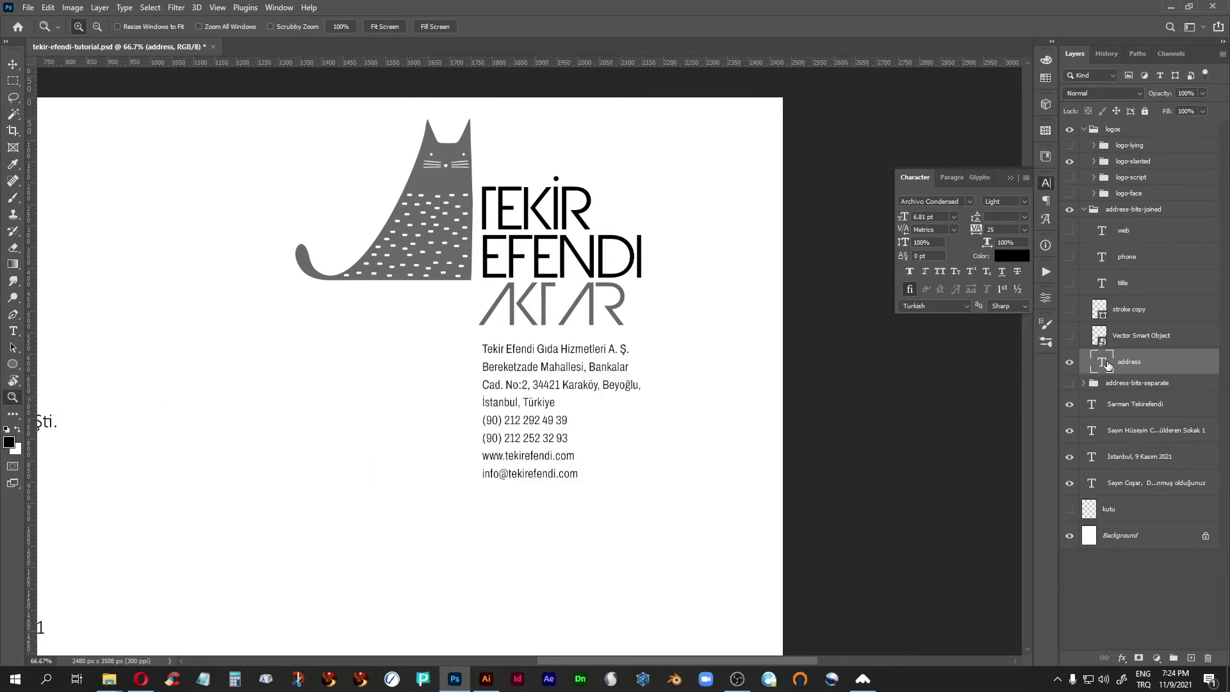
Step: Set the tracking of the whole address text to 50
{"action": "double_click", "coordinate": [1102, 362]}
{"action": "left_click", "coordinate": [1025, 230]}
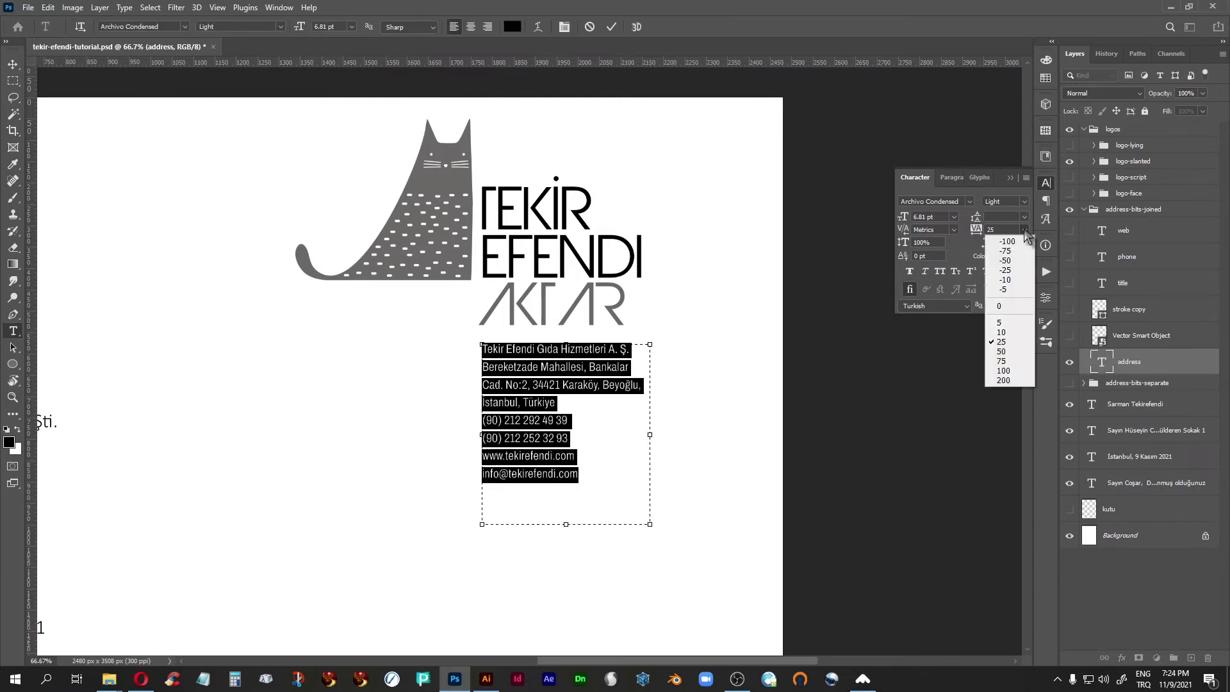
{"action": "left_click", "coordinate": [1001, 351]}
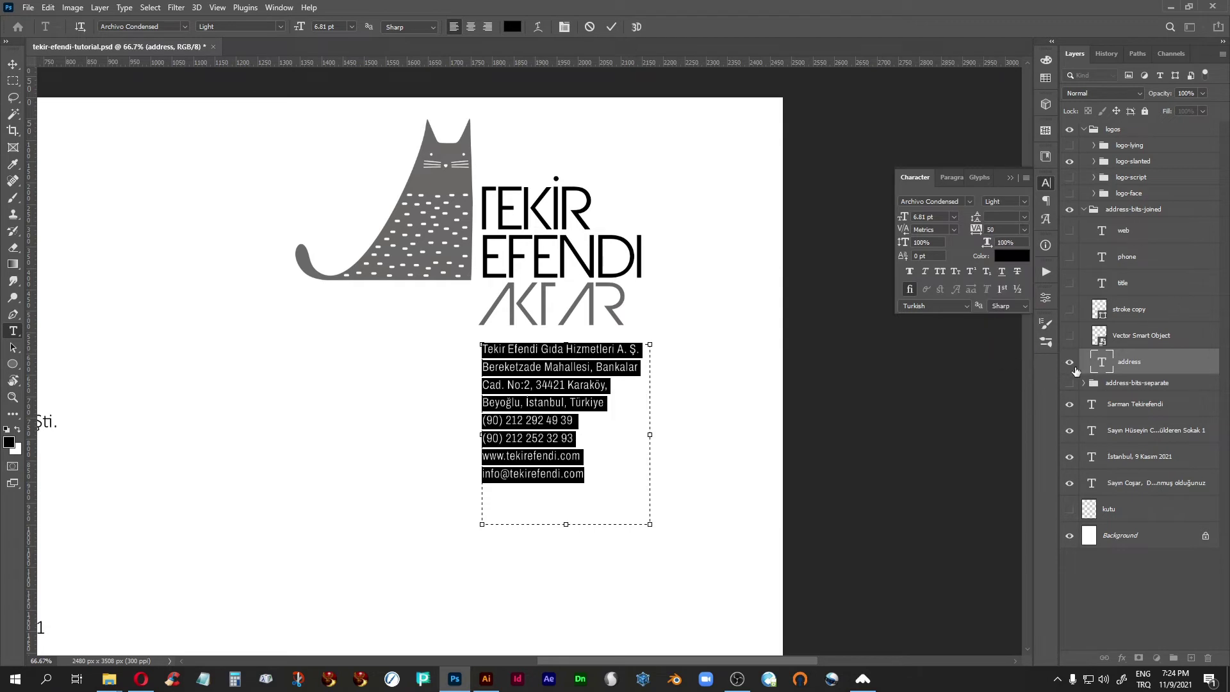
{"action": "left_click", "coordinate": [1099, 363]}
{"action": "key", "text": "z"}
Step: Set the company name line at the start of the address to the Bold weight of Archivo Condensed
{"action": "double_click", "coordinate": [1099, 363]}
{"action": "left_click_drag", "start_coordinate": [643, 349], "coordinate": [443, 346]}
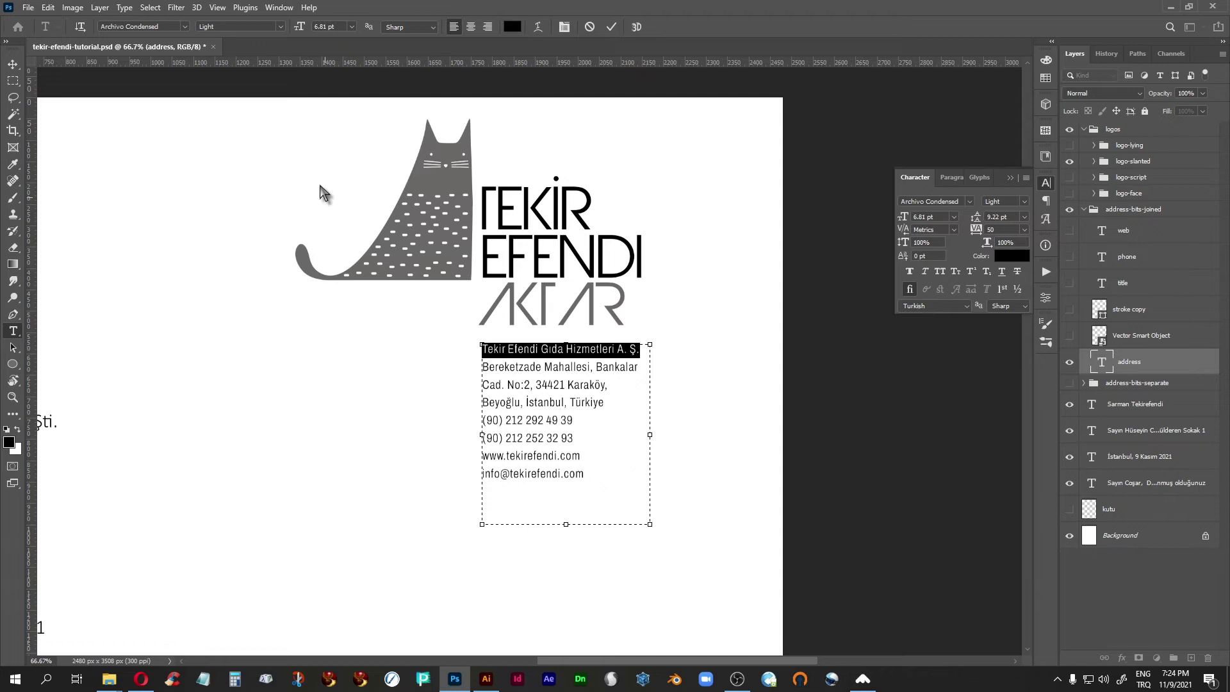
{"action": "left_click", "coordinate": [280, 29]}
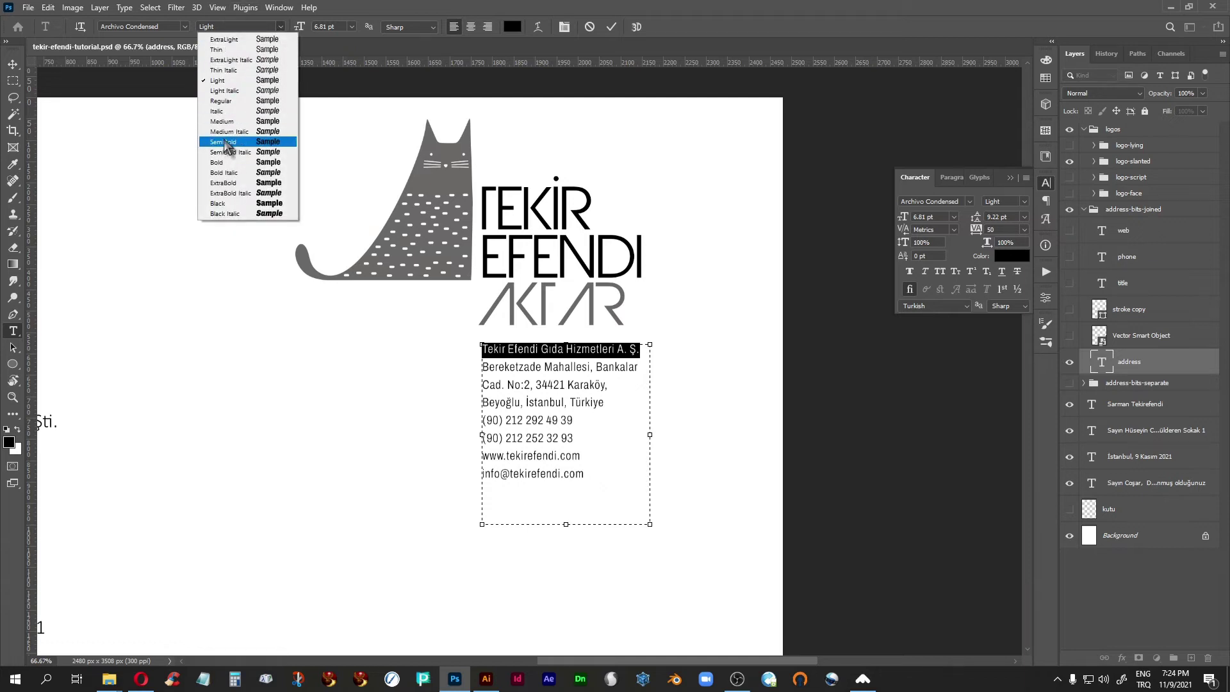
{"action": "left_click", "coordinate": [223, 143]}
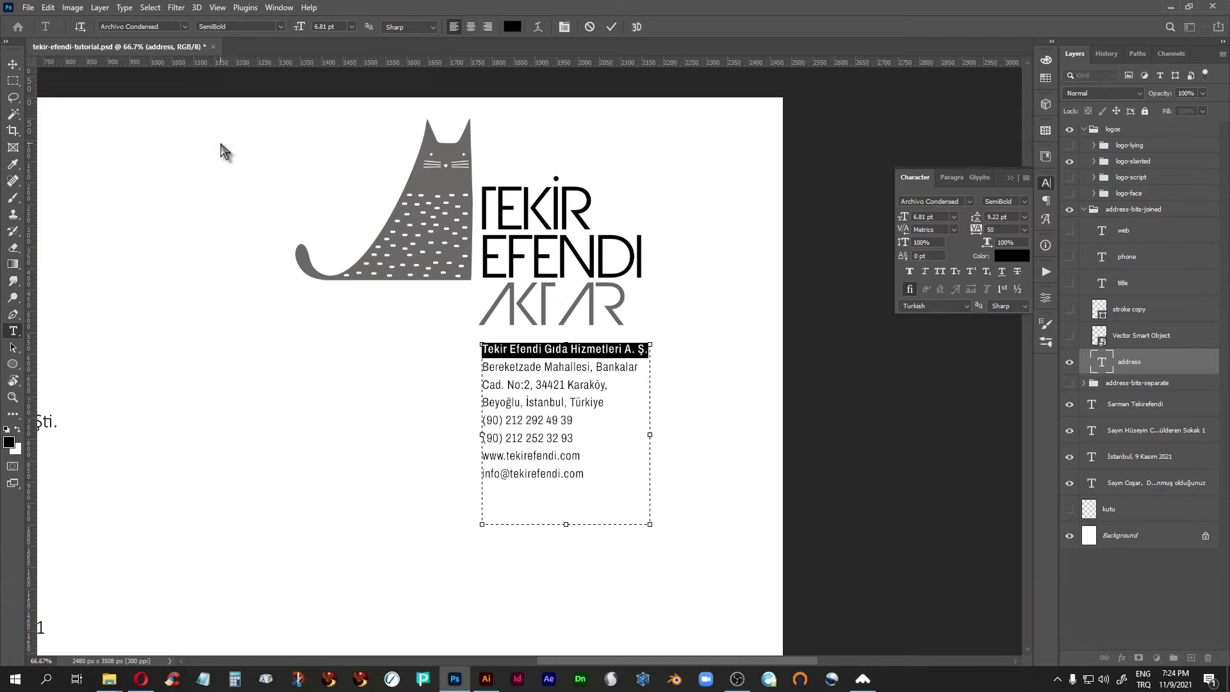
{"action": "left_click", "coordinate": [277, 26]}
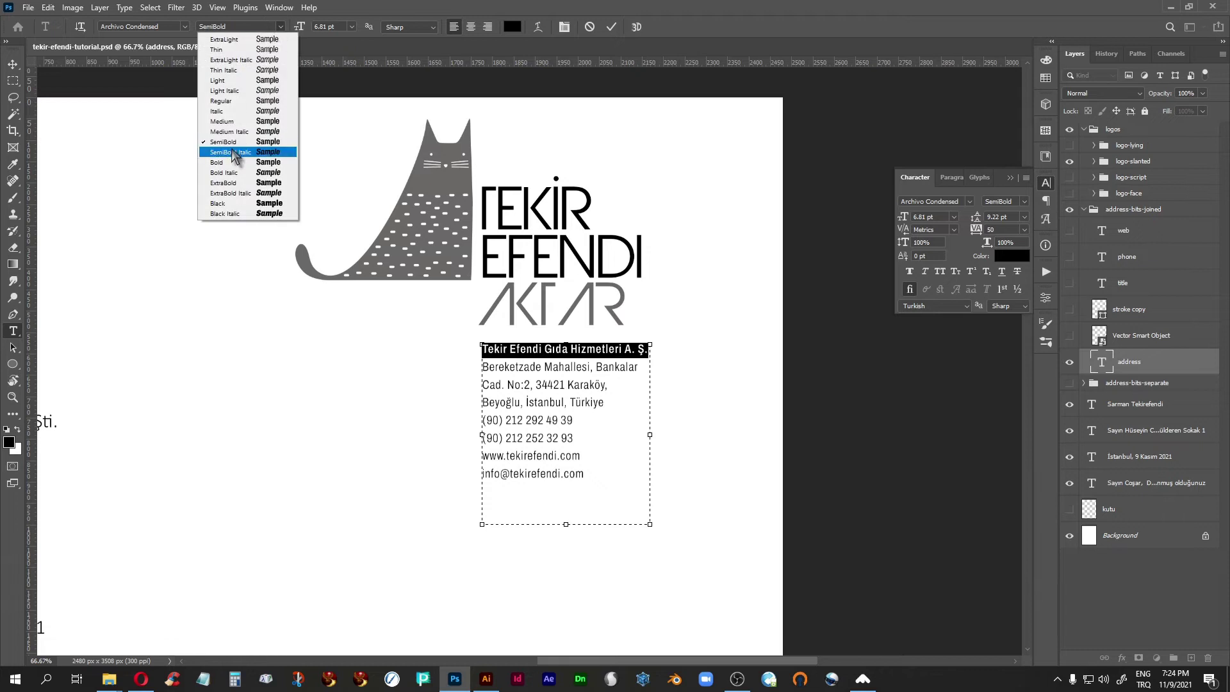
{"action": "left_click", "coordinate": [231, 163]}
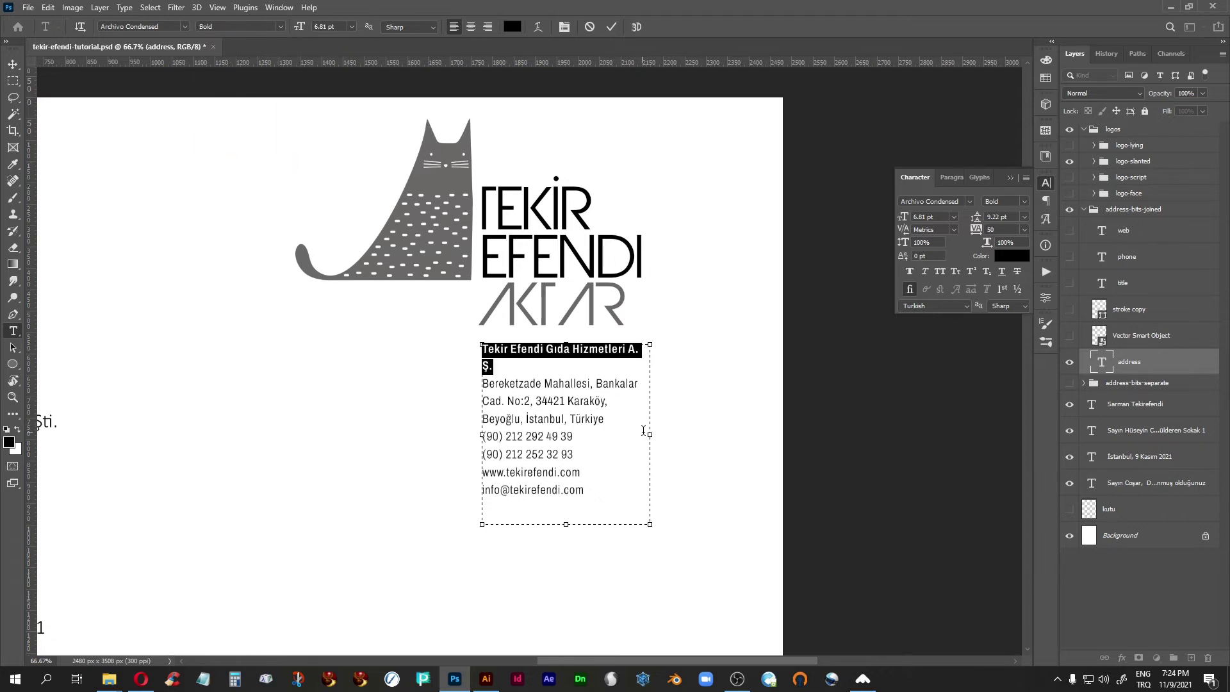
Step: Widen the address text box to about 407 px so the company name fits on one line
{"action": "left_click_drag", "start_coordinate": [654, 437], "coordinate": [663, 437]}
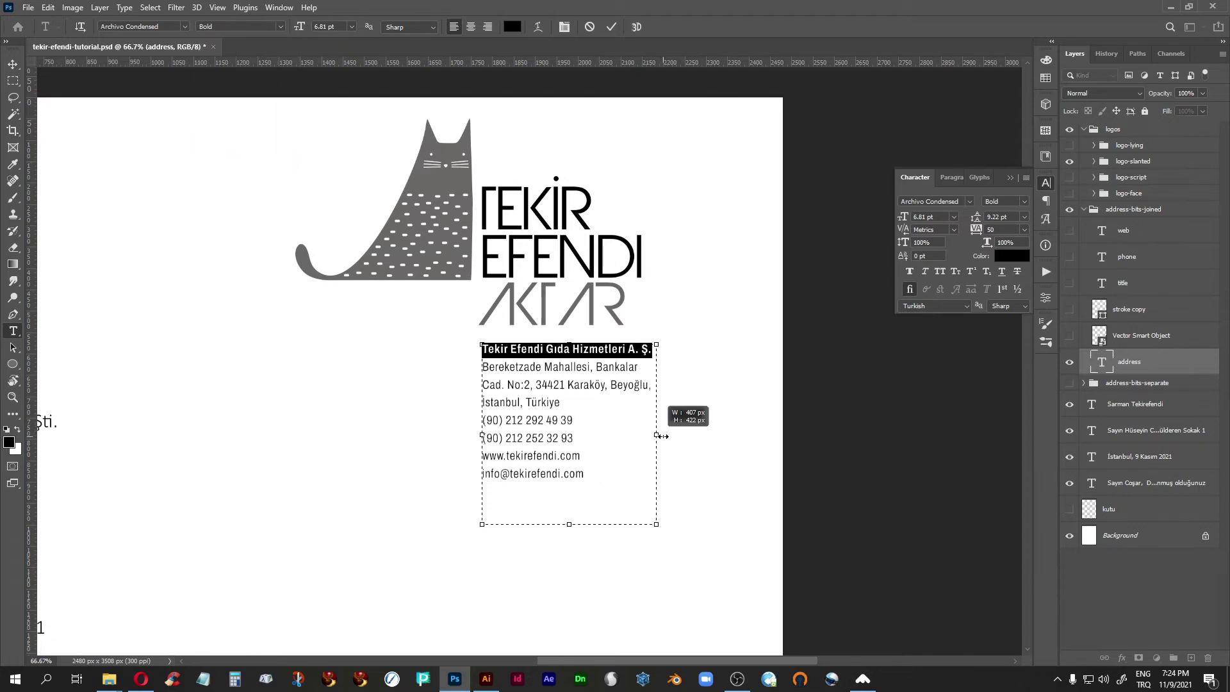
{"action": "left_click", "coordinate": [1107, 369]}
{"action": "key", "text": "z"}
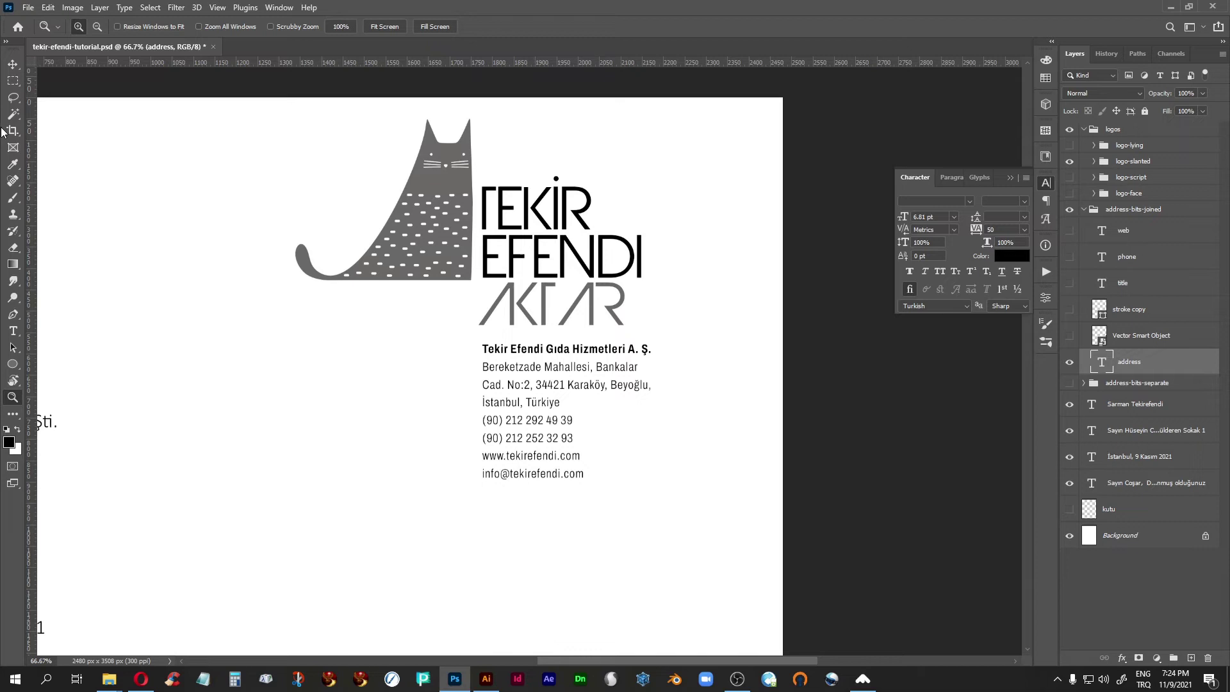
Step: Nudge the address text up slightly, closer to the AKTAR lettering of the logo
{"action": "left_click", "coordinate": [13, 64]}
{"action": "key", "text": "Up"}
{"action": "key", "text": "Up"}
{"action": "key", "text": "Up"}
{"action": "key", "text": "Up"}
{"action": "key", "text": "Up"}
{"action": "key", "text": "Up"}
{"action": "key", "text": "Up"}
{"action": "key", "text": "Up"}
{"action": "key", "text": "Up"}
{"action": "key", "text": "Up"}
{"action": "key", "text": "Up"}
{"action": "key", "text": "Down"}
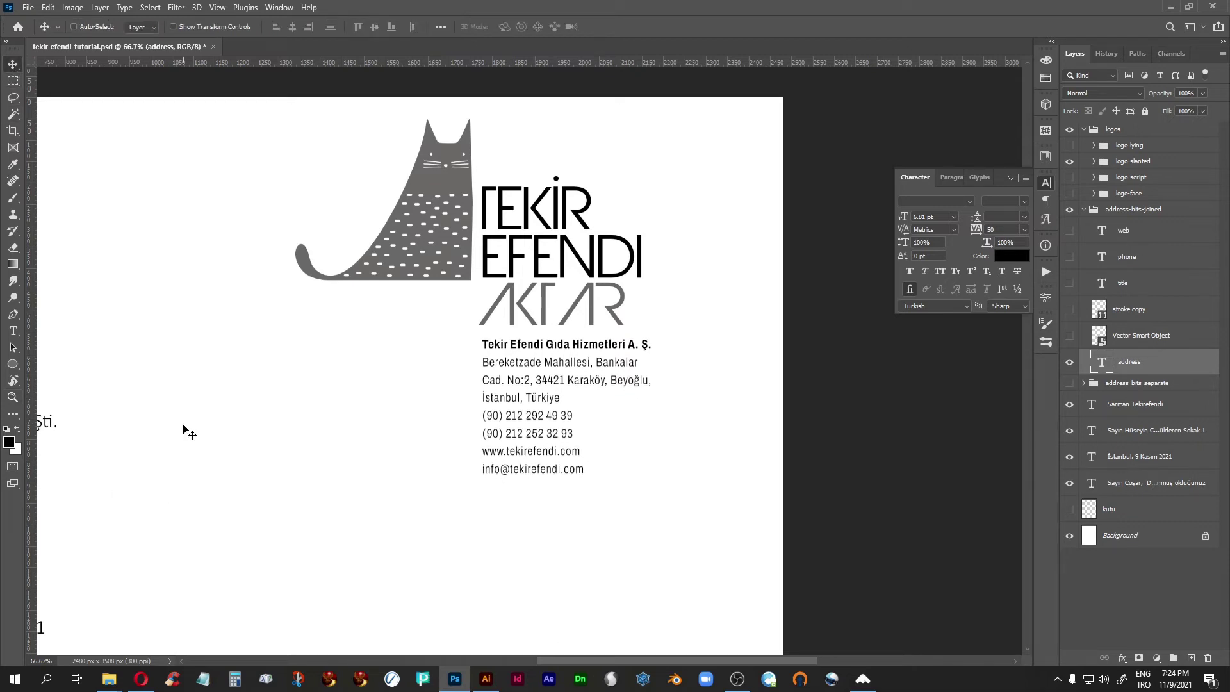
Step: Move the logo-slanted group and address right together until the lettering's right edge meets the rightmost vertical guide, and hide the guides
{"action": "key", "text": "ctrl+0"}
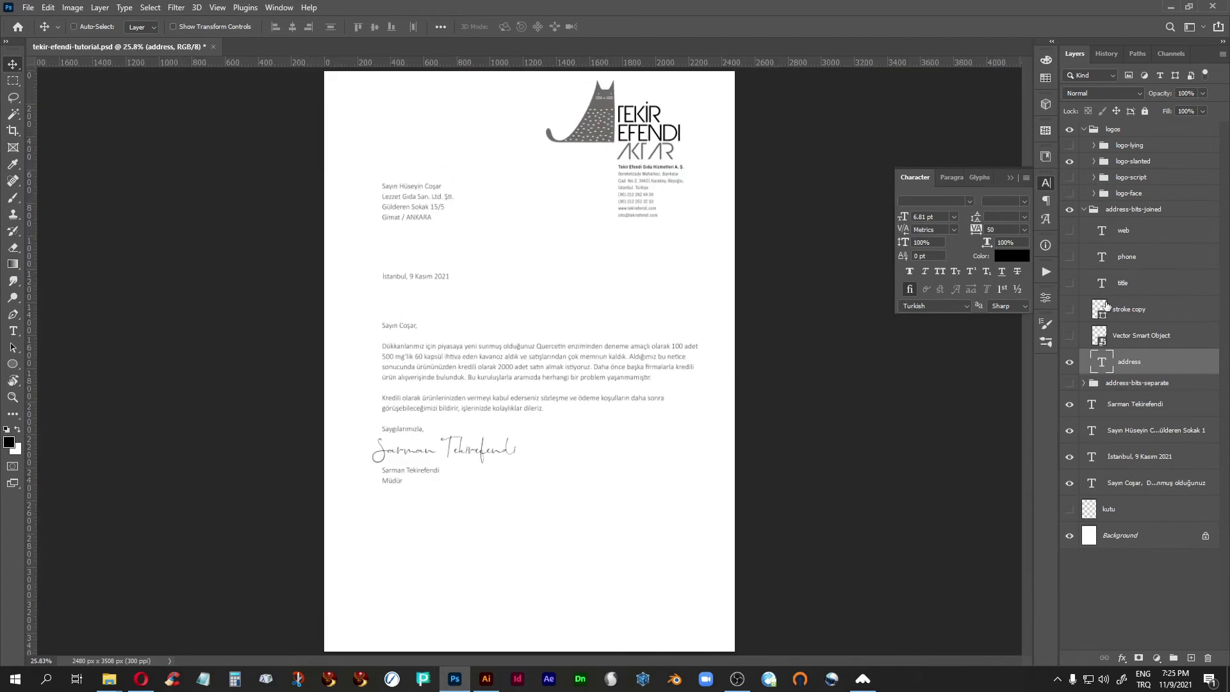
{"action": "key", "text": "ctrl+semicolon"}
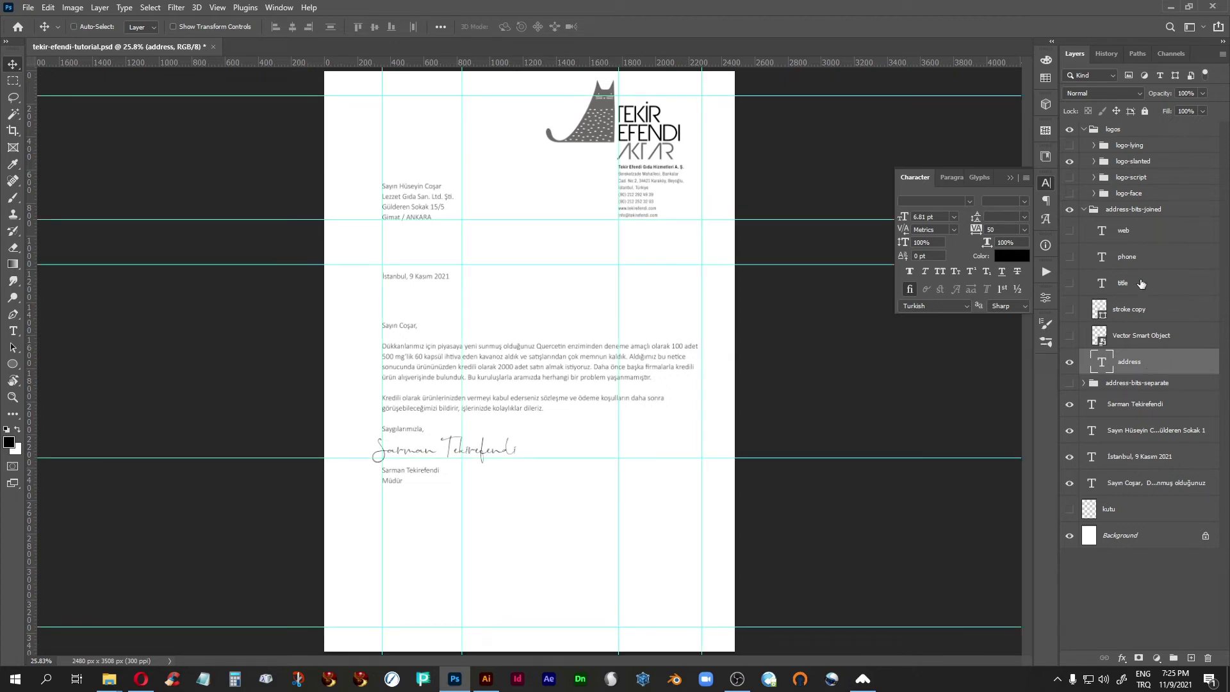
{"action": "left_click", "coordinate": [1153, 165], "text": "ctrl"}
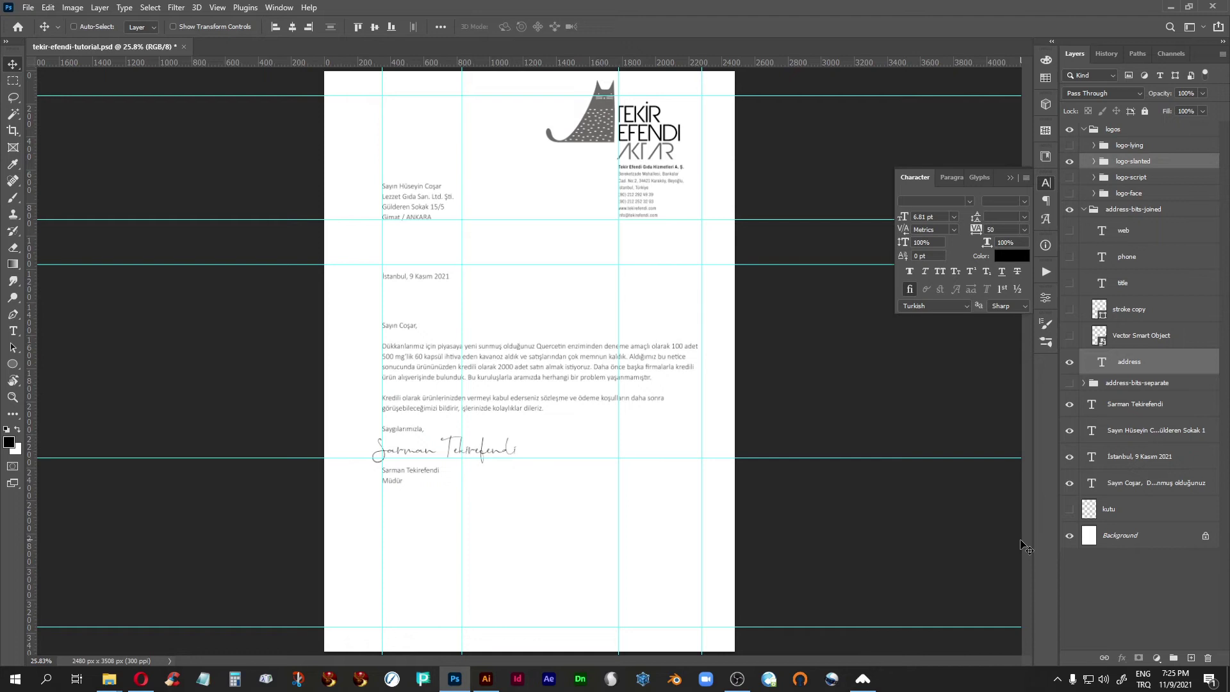
{"action": "key", "text": "shift+Right"}
{"action": "key", "text": "shift+Right"}
{"action": "key", "text": "shift+Right"}
{"action": "key", "text": "shift+Right"}
{"action": "key", "text": "shift+Right"}
{"action": "key", "text": "shift+Right"}
{"action": "key", "text": "shift+Right"}
{"action": "key", "text": "shift+Right"}
{"action": "key", "text": "shift+Right"}
{"action": "key", "text": "shift+Right"}
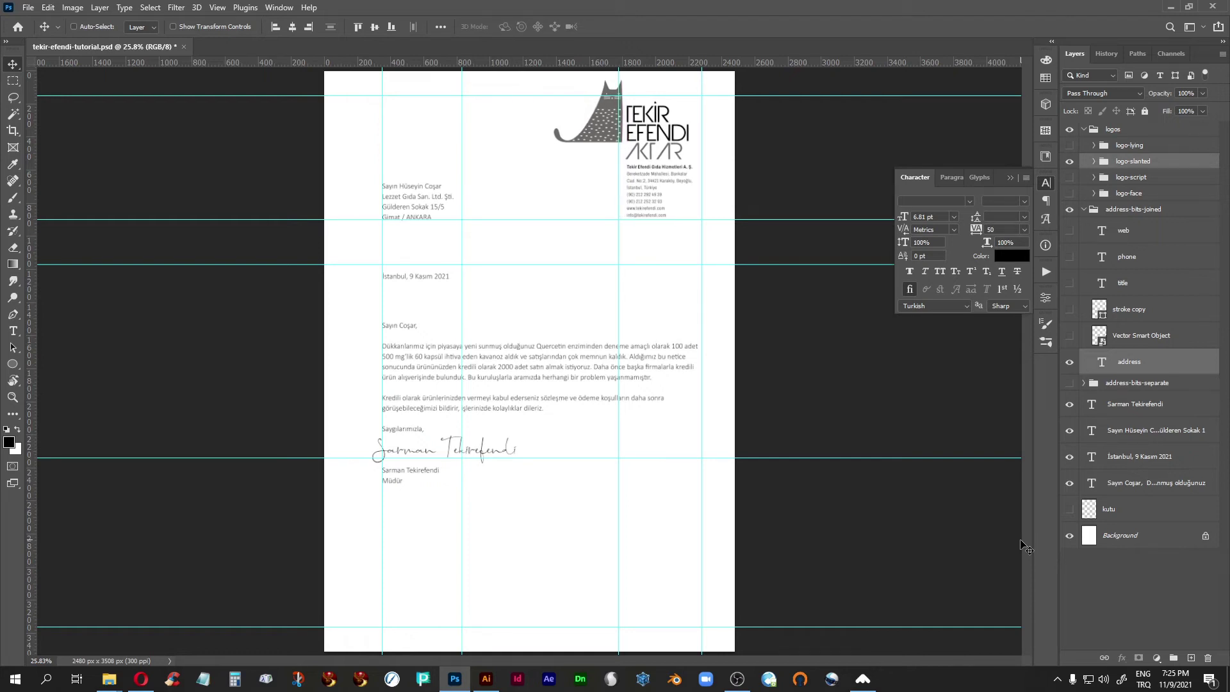
{"action": "key", "text": "shift+Right"}
{"action": "key", "text": "shift+Right"}
{"action": "key", "text": "shift+Right"}
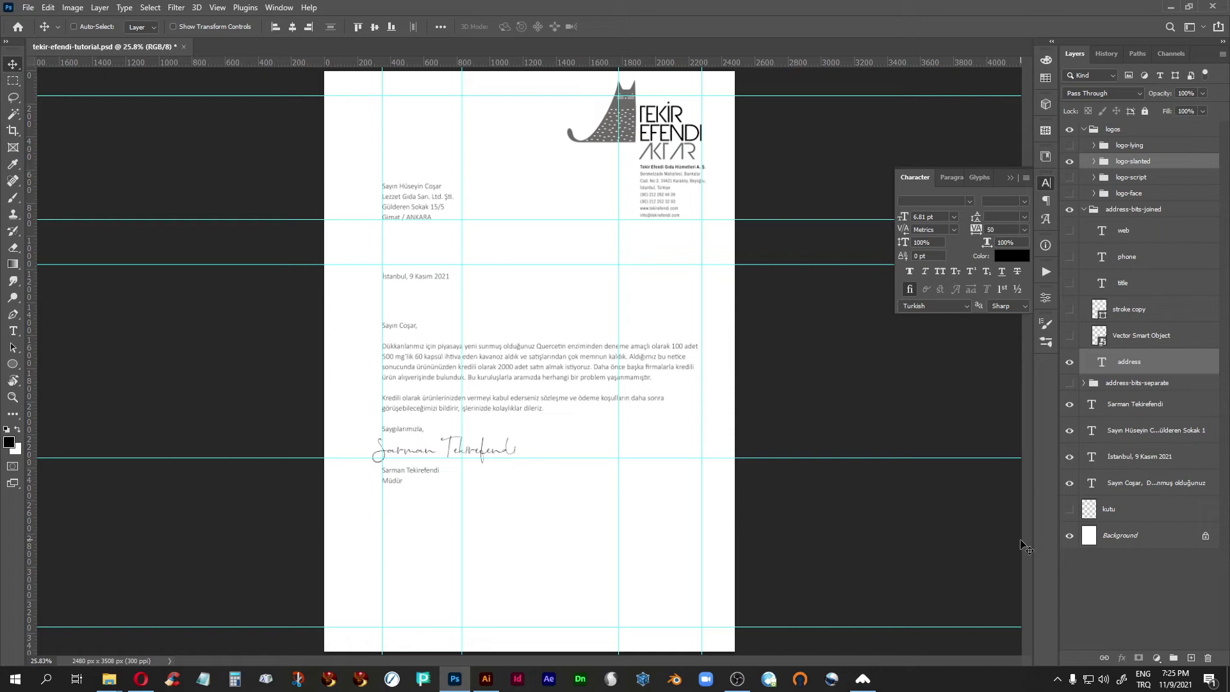
{"action": "key", "text": "shift+Left"}
{"action": "key", "text": "shift+Right"}
{"action": "left_click", "coordinate": [1105, 364]}
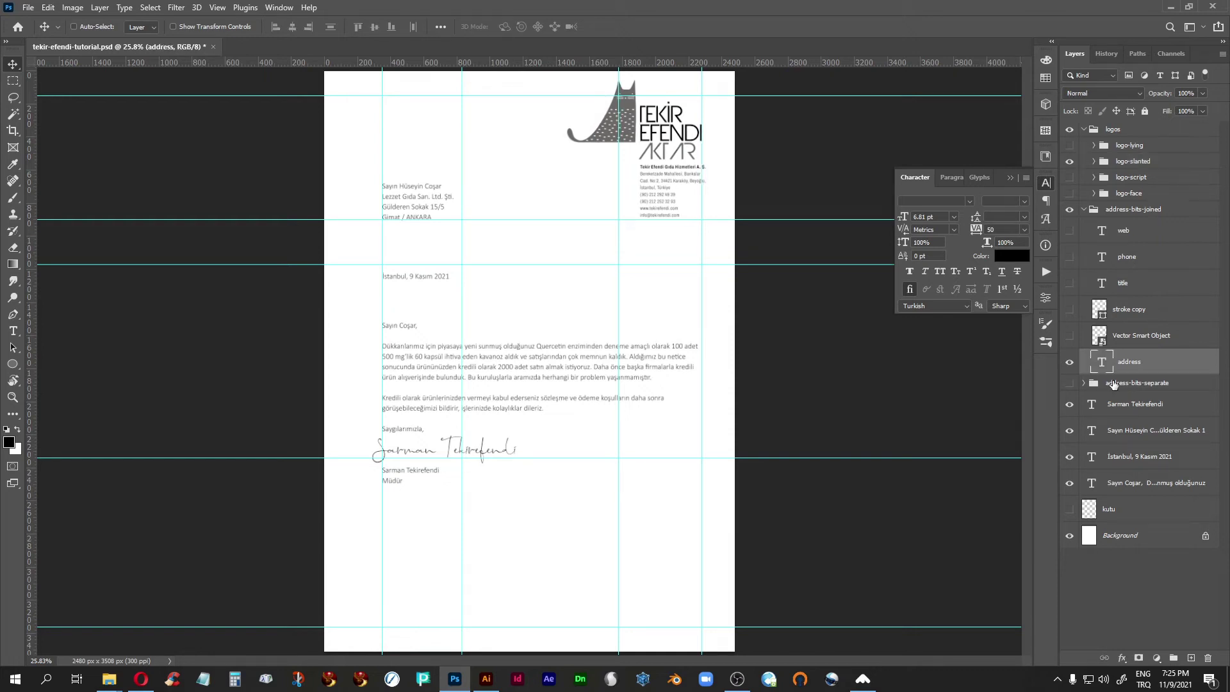
{"action": "key", "text": "ctrl+semicolon"}
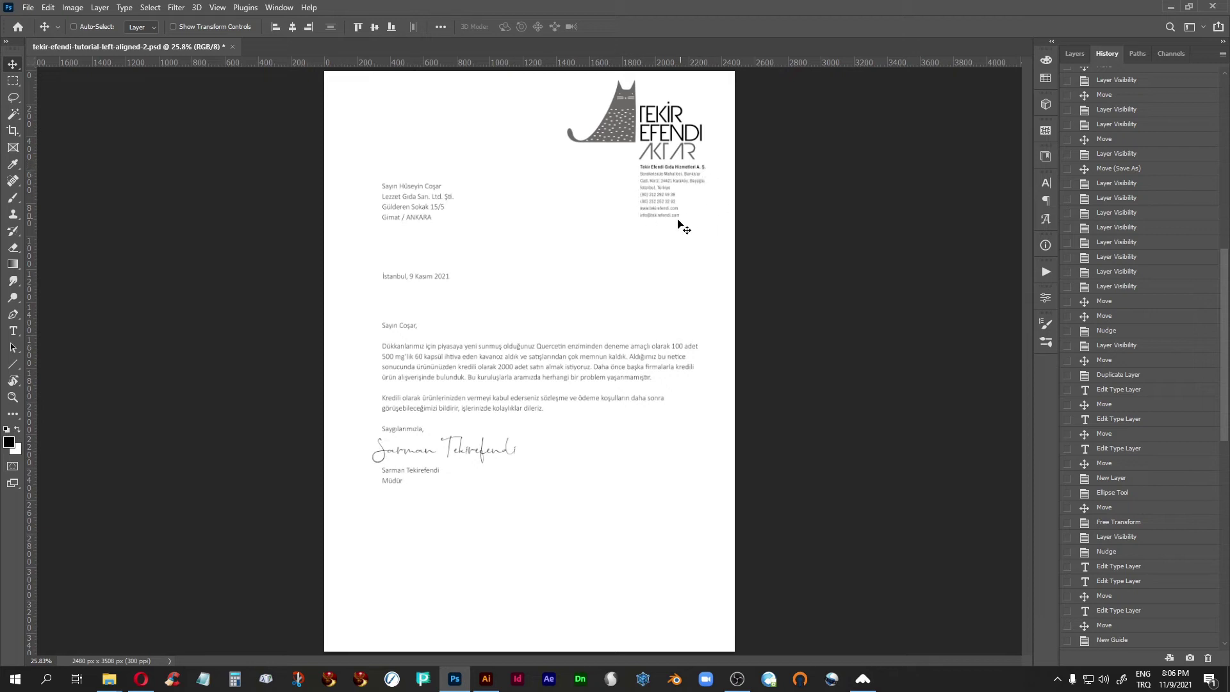
Step: View the saved lying-cat letterhead state in the history for comparison and return to the saved slanted-cat state
{"action": "left_click", "coordinate": [1131, 169]}
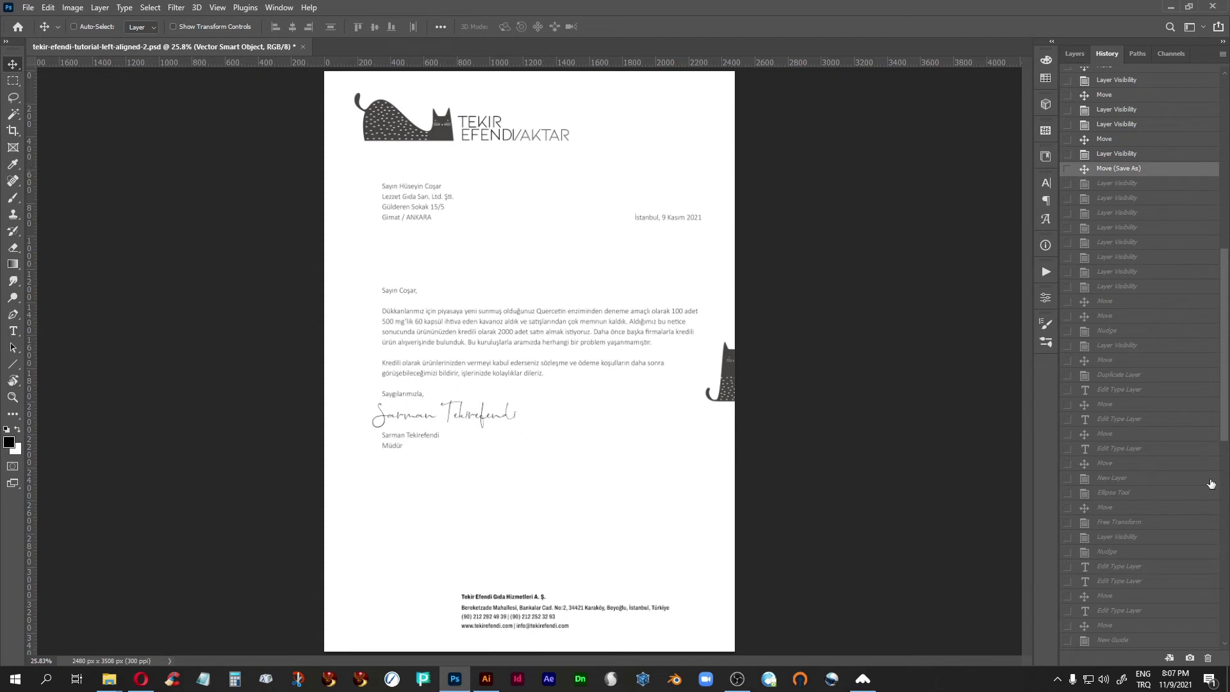
{"action": "left_click_drag", "start_coordinate": [1225, 398], "coordinate": [1197, 490]}
{"action": "left_click", "coordinate": [1131, 532]}
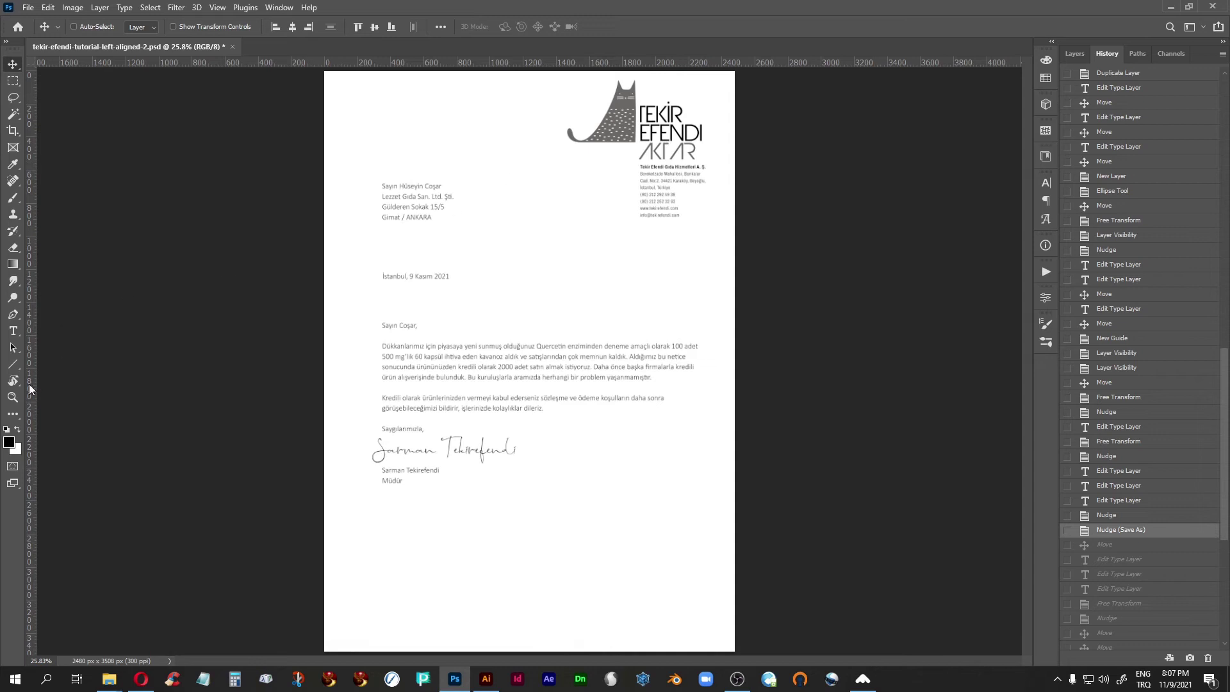
Step: Examine the slanted cat logo and its address block up close
{"action": "left_click", "coordinate": [13, 397]}
{"action": "left_click_drag", "start_coordinate": [736, 266], "coordinate": [548, 75]}
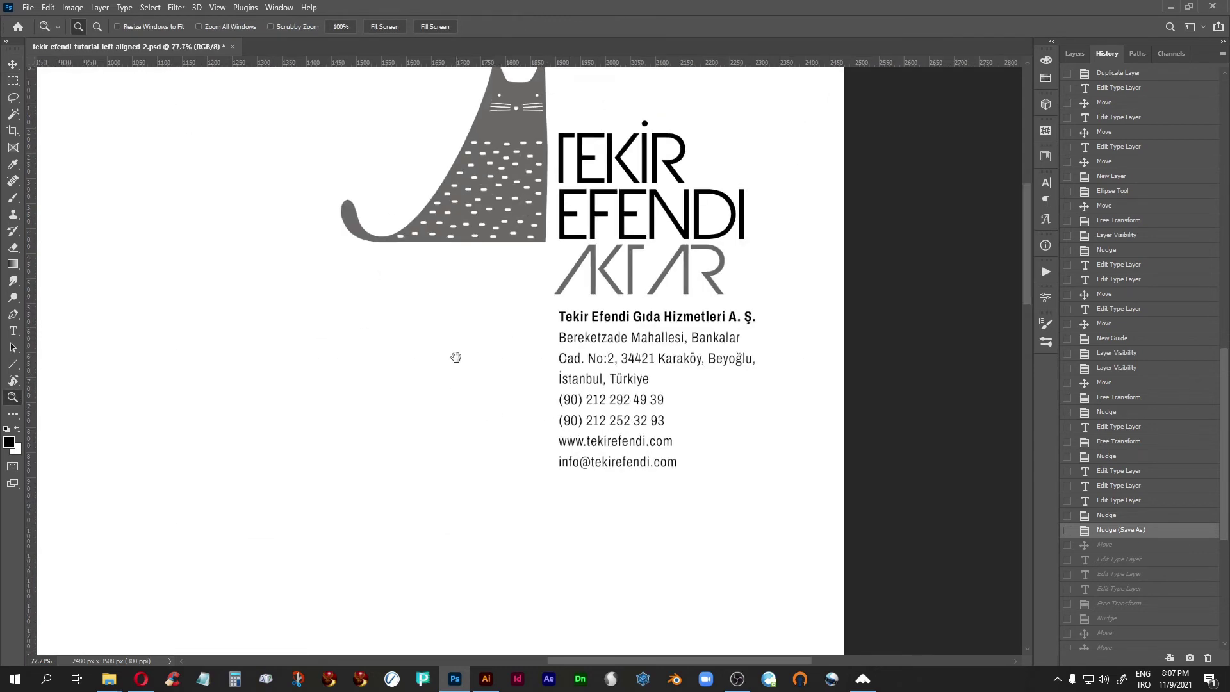
{"action": "left_click_drag", "start_coordinate": [458, 357], "coordinate": [450, 487]}
{"action": "key", "text": "v"}
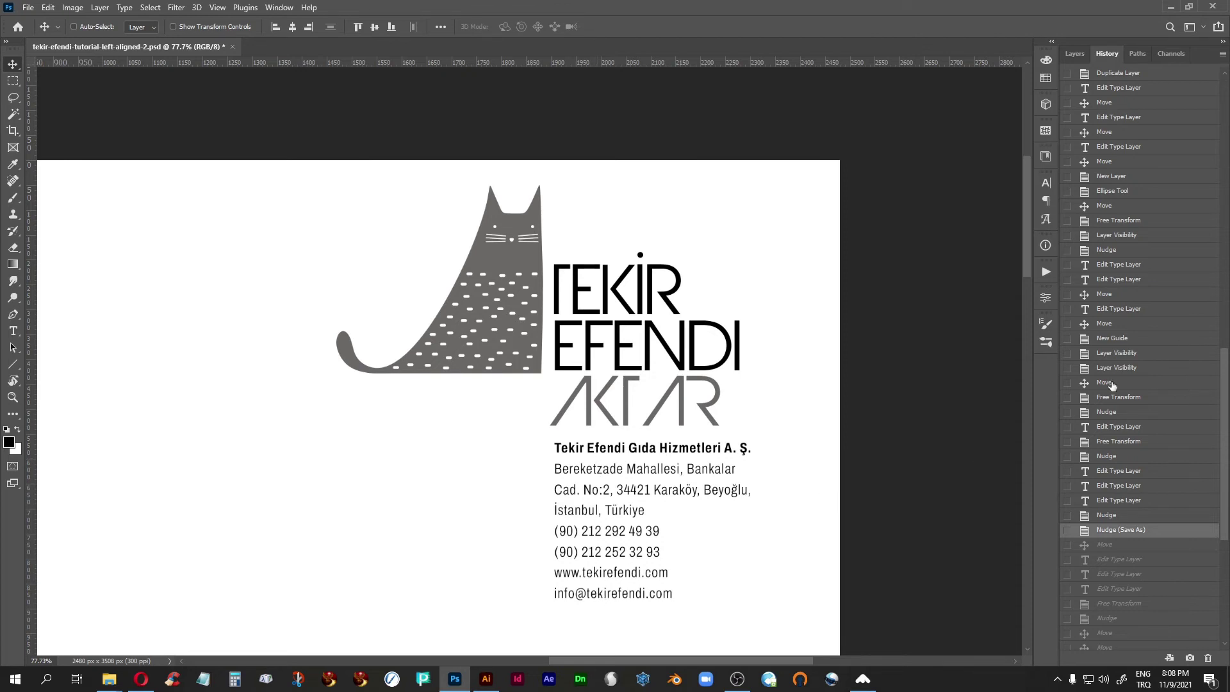
Step: Compare the full-page slanted layout with the lying-cat history state once more and restore the slanted version
{"action": "key", "text": "ctrl+0"}
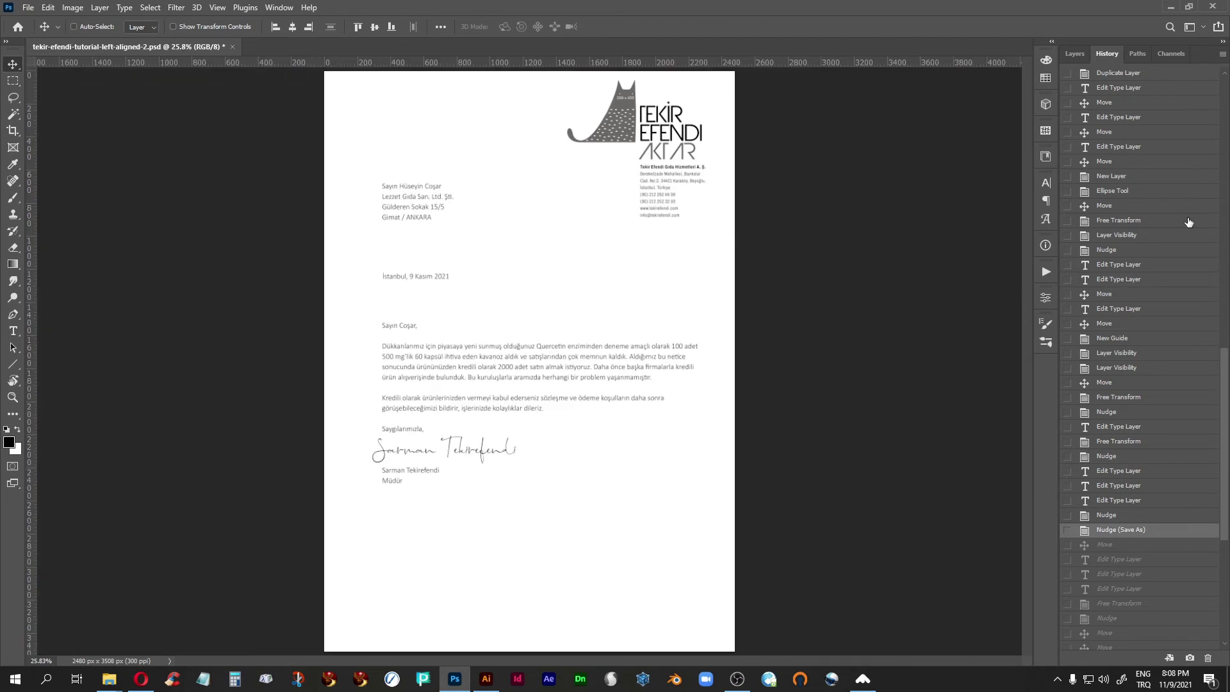
{"action": "left_click_drag", "start_coordinate": [1224, 335], "coordinate": [1205, 252]}
{"action": "left_click", "coordinate": [1119, 141]}
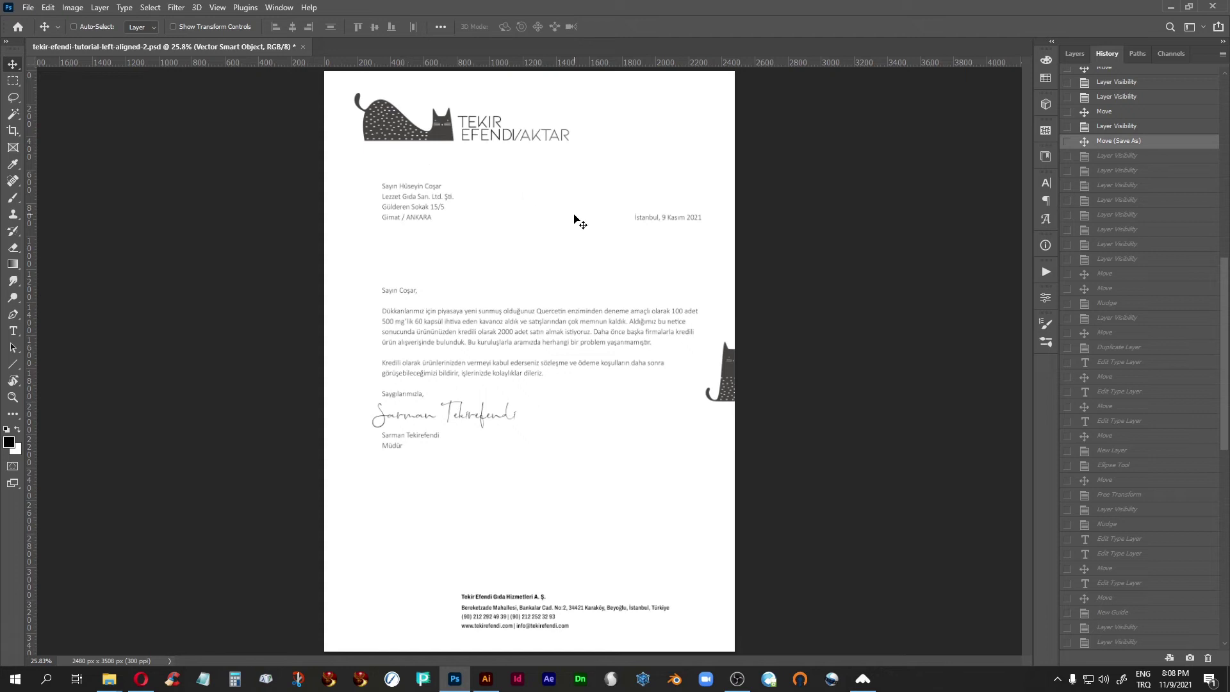
{"action": "left_click_drag", "start_coordinate": [1224, 339], "coordinate": [1202, 425]}
{"action": "left_click", "coordinate": [1126, 534]}
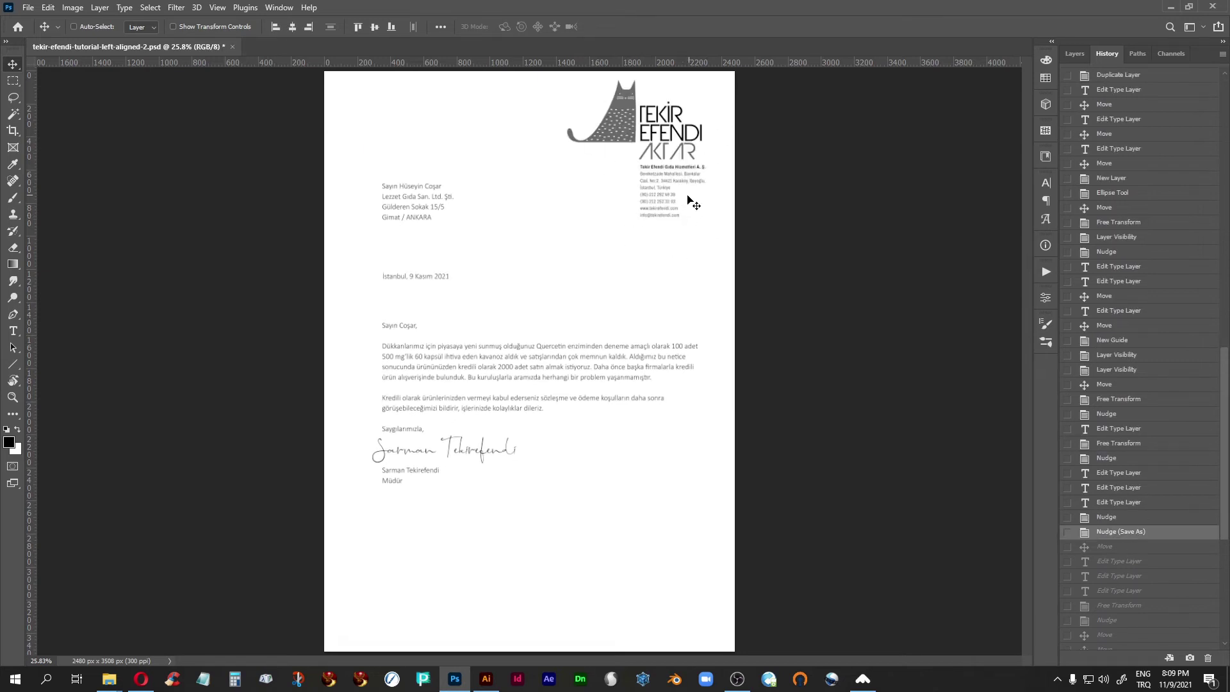
Step: Move the address text block out from under the logo lettering into the empty area below the cat
{"action": "left_click", "coordinate": [13, 397]}
{"action": "left_click_drag", "start_coordinate": [756, 276], "coordinate": [551, 50]}
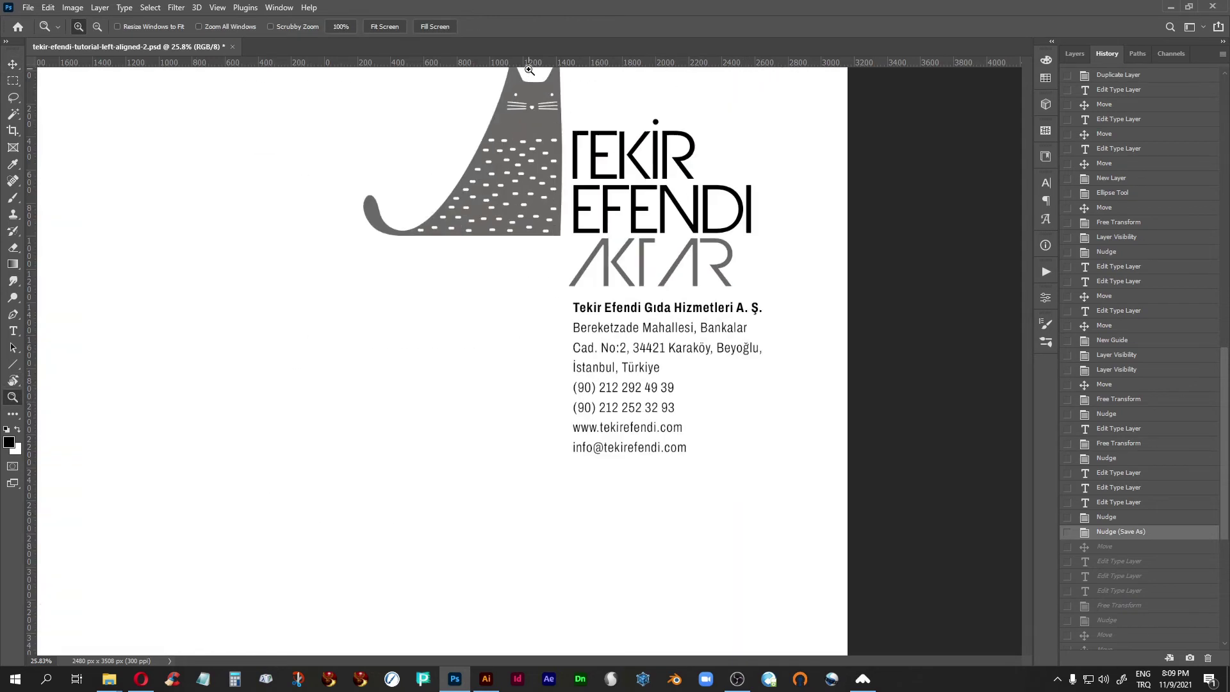
{"action": "left_click", "coordinate": [1076, 57]}
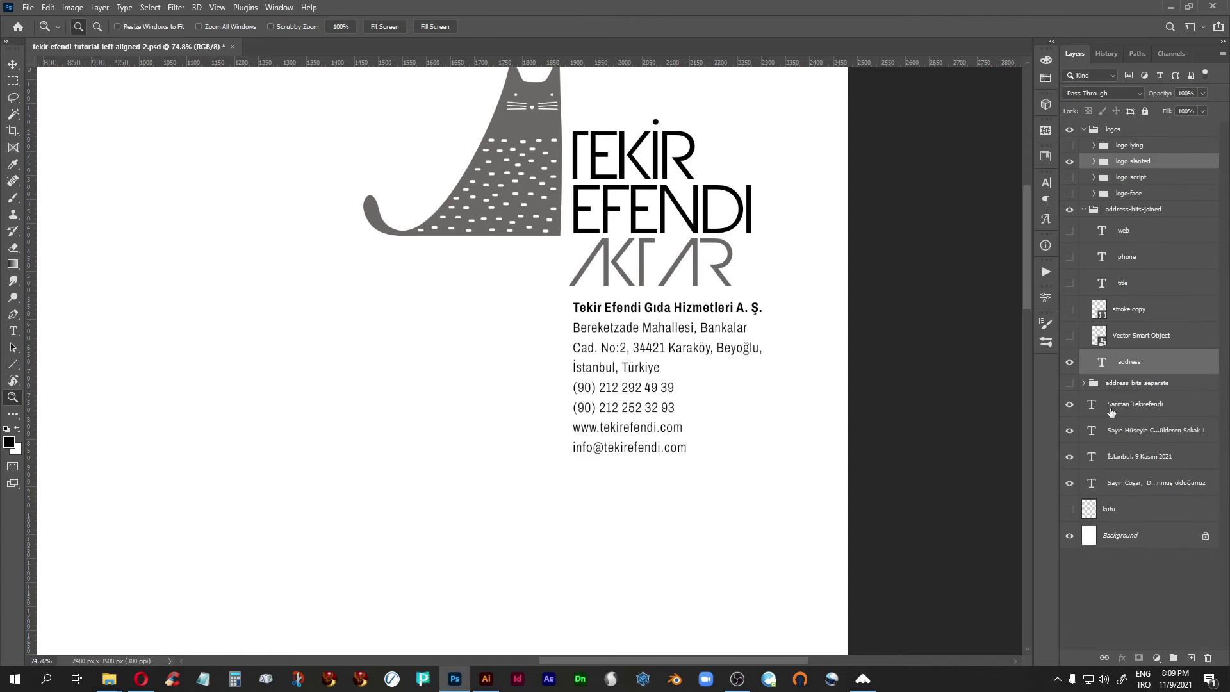
{"action": "left_click", "coordinate": [1103, 365]}
{"action": "left_click", "coordinate": [13, 64]}
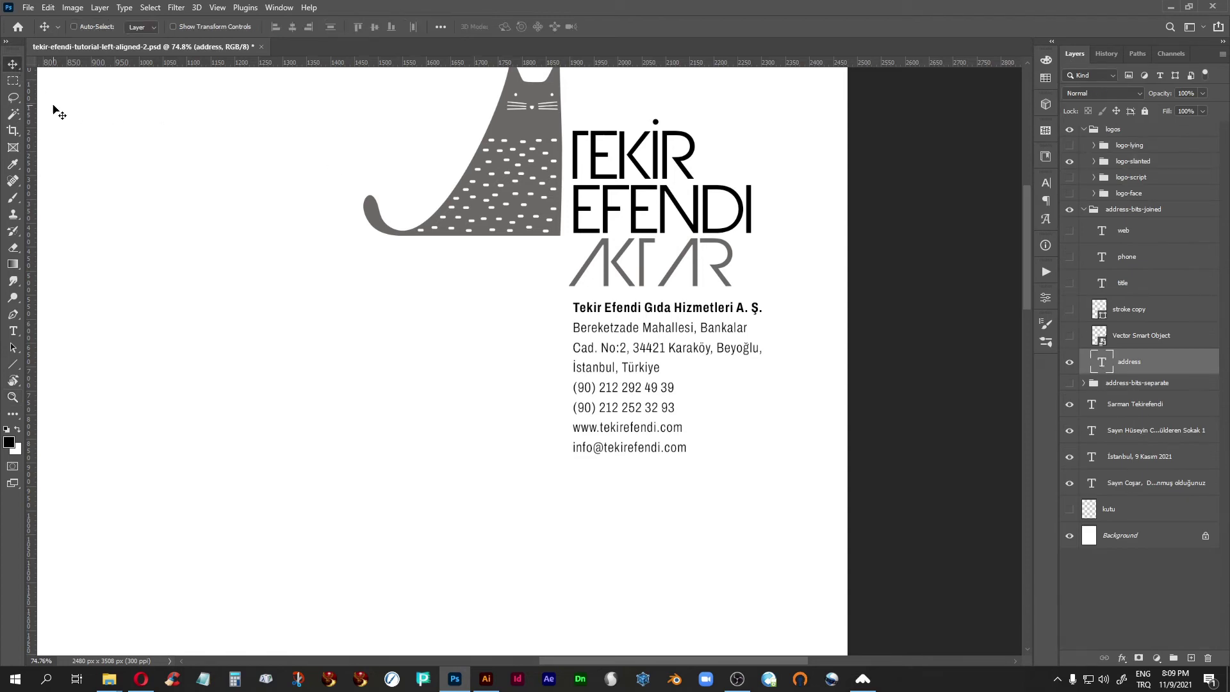
{"action": "left_click_drag", "start_coordinate": [613, 404], "coordinate": [421, 442]}
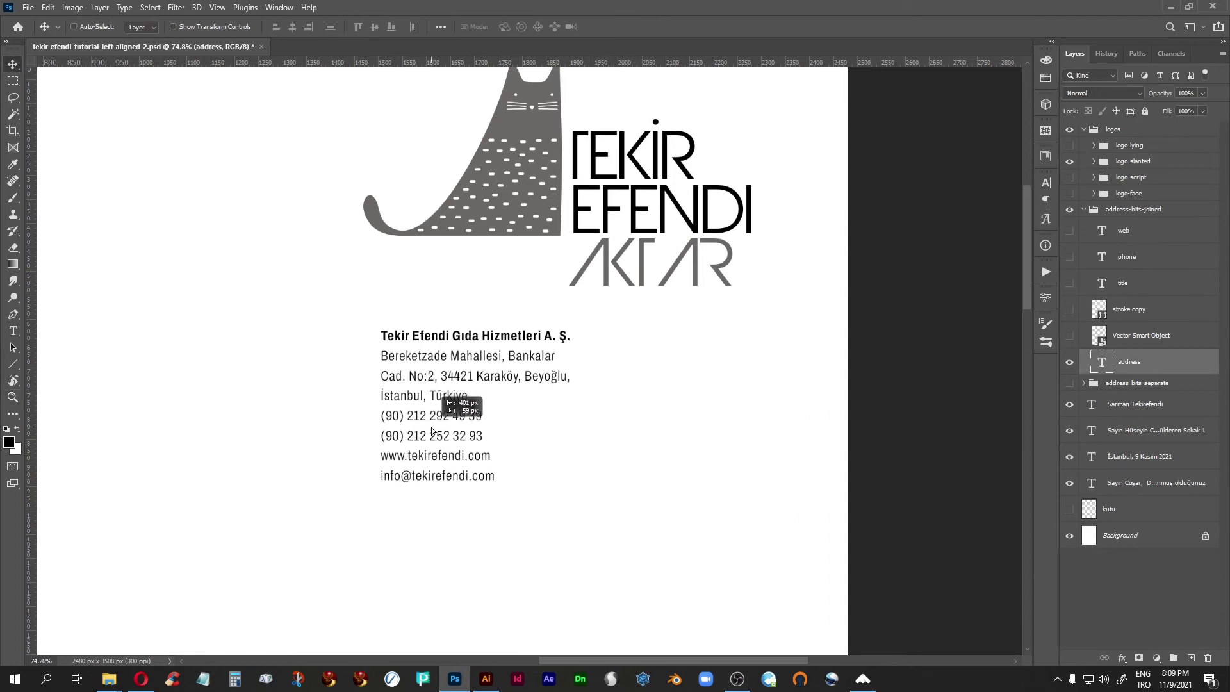
Step: Widen the address text box, join the two phone numbers on one line, and shorten the box to fit the text
{"action": "double_click", "coordinate": [1103, 366]}
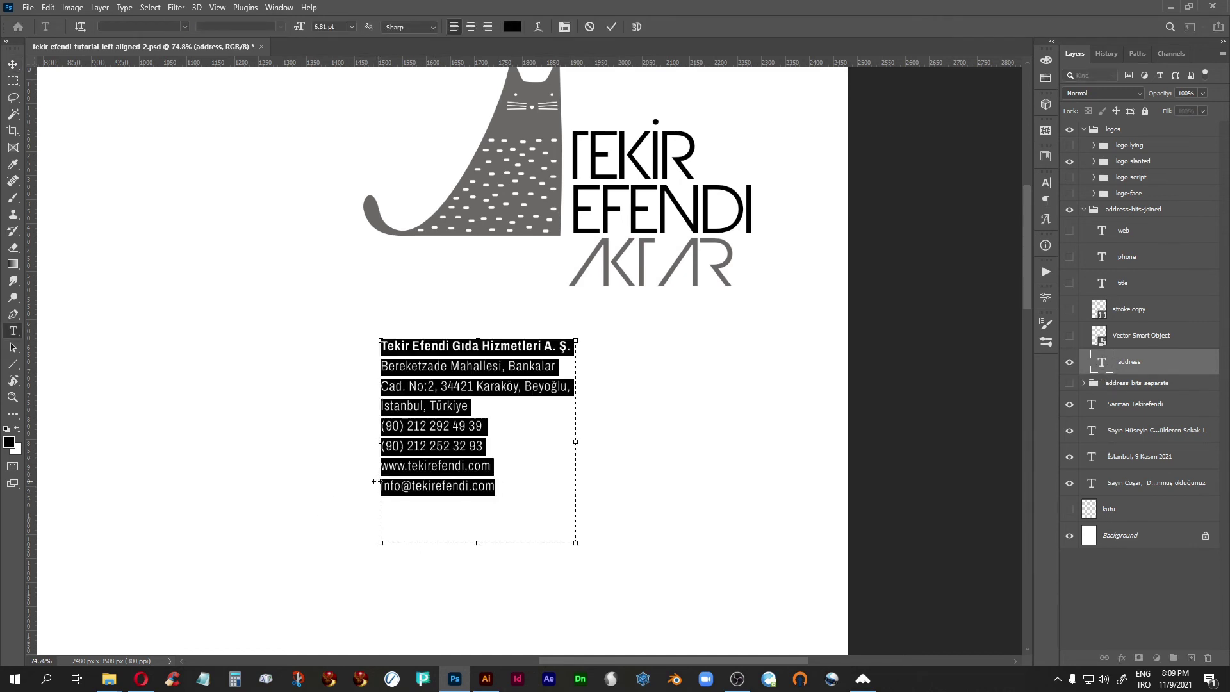
{"action": "left_click_drag", "start_coordinate": [578, 444], "coordinate": [644, 444]}
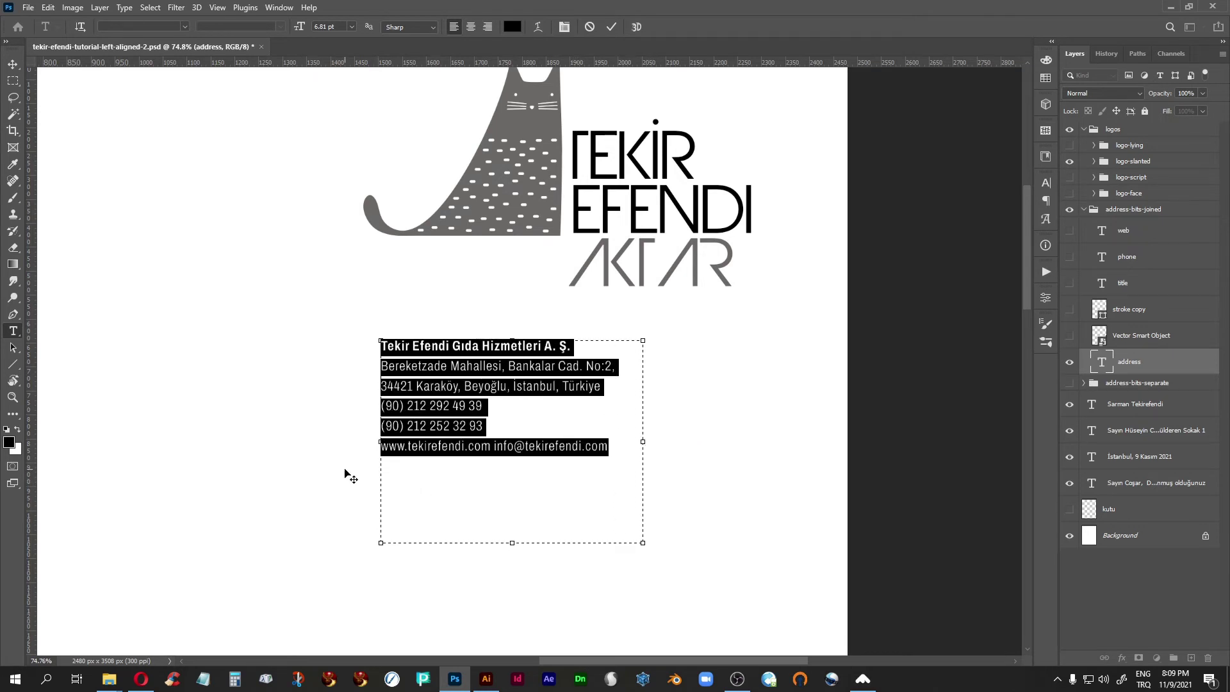
{"action": "left_click", "coordinate": [381, 426]}
{"action": "key", "text": "BackSpace"}
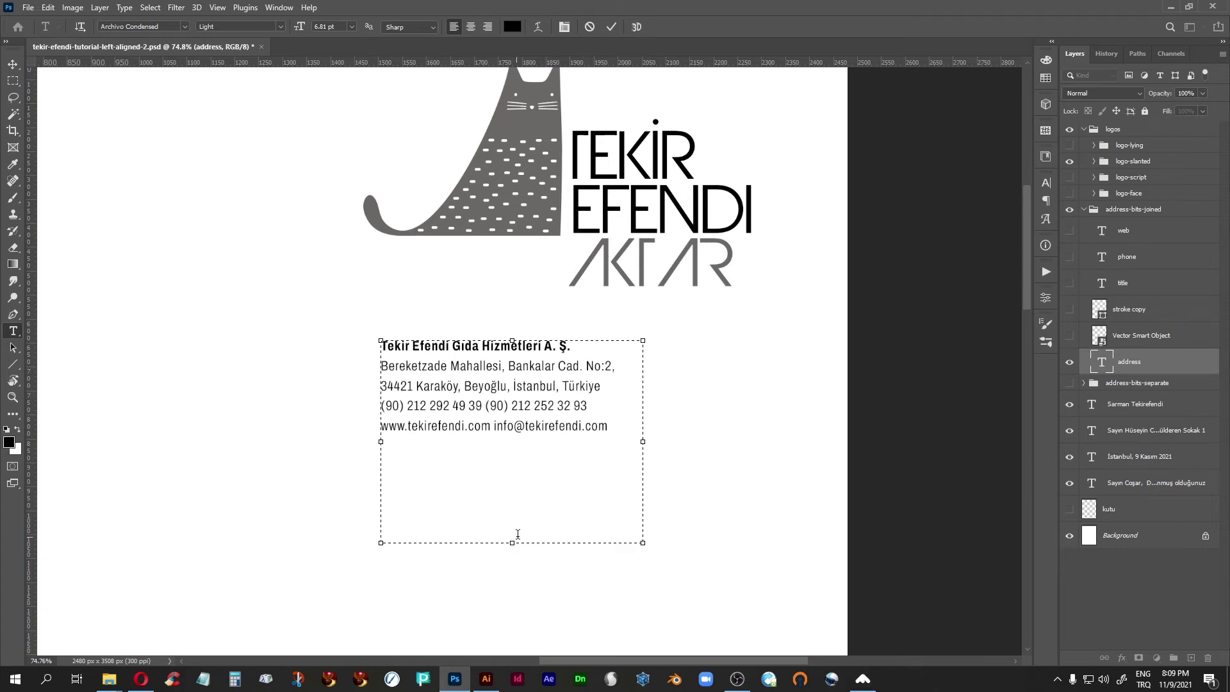
{"action": "left_click_drag", "start_coordinate": [513, 550], "coordinate": [512, 460]}
{"action": "left_click", "coordinate": [1111, 377]}
{"action": "key", "text": "v"}
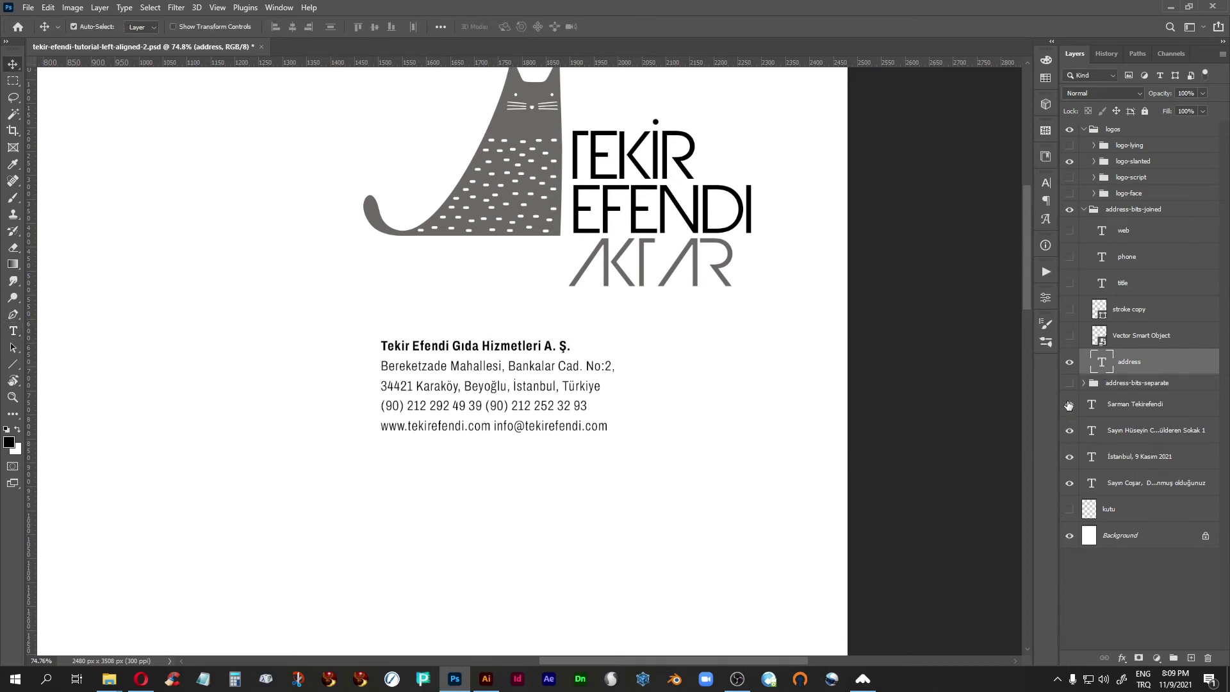
Step: Rotate the address block 90 degrees counterclockwise so it reads from bottom to top
{"action": "key", "text": "ctrl+t"}
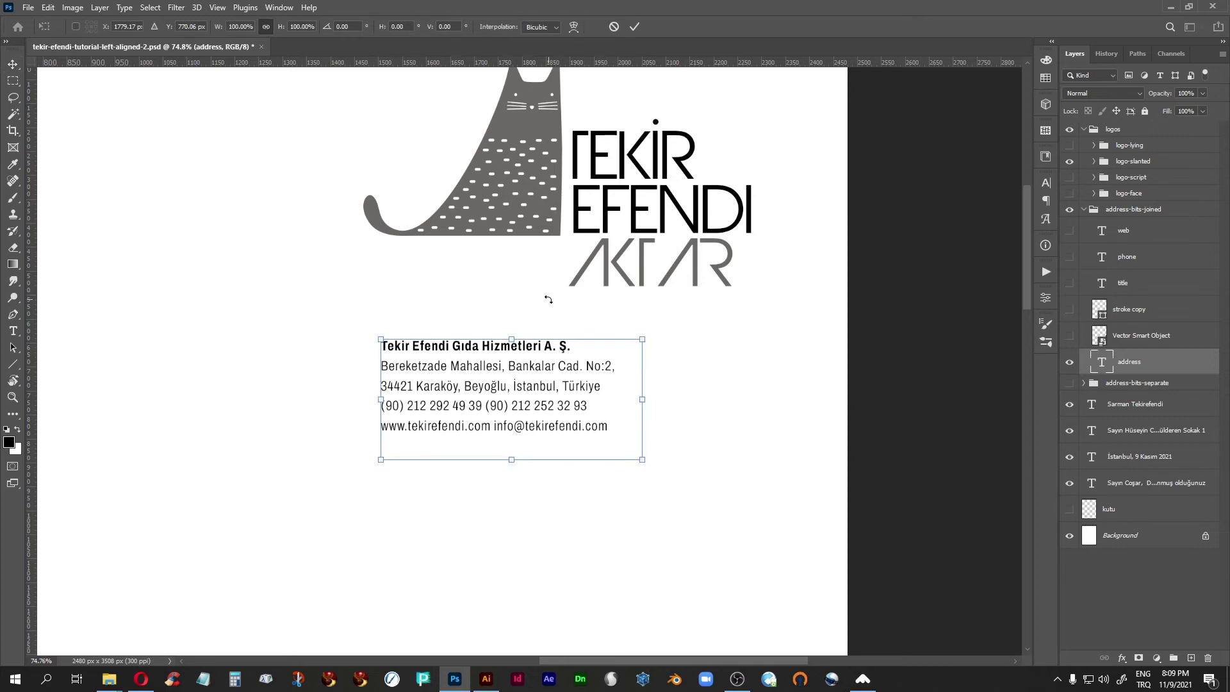
{"action": "left_click_drag", "start_coordinate": [526, 294], "coordinate": [385, 391]}
{"action": "key", "text": "Return"}
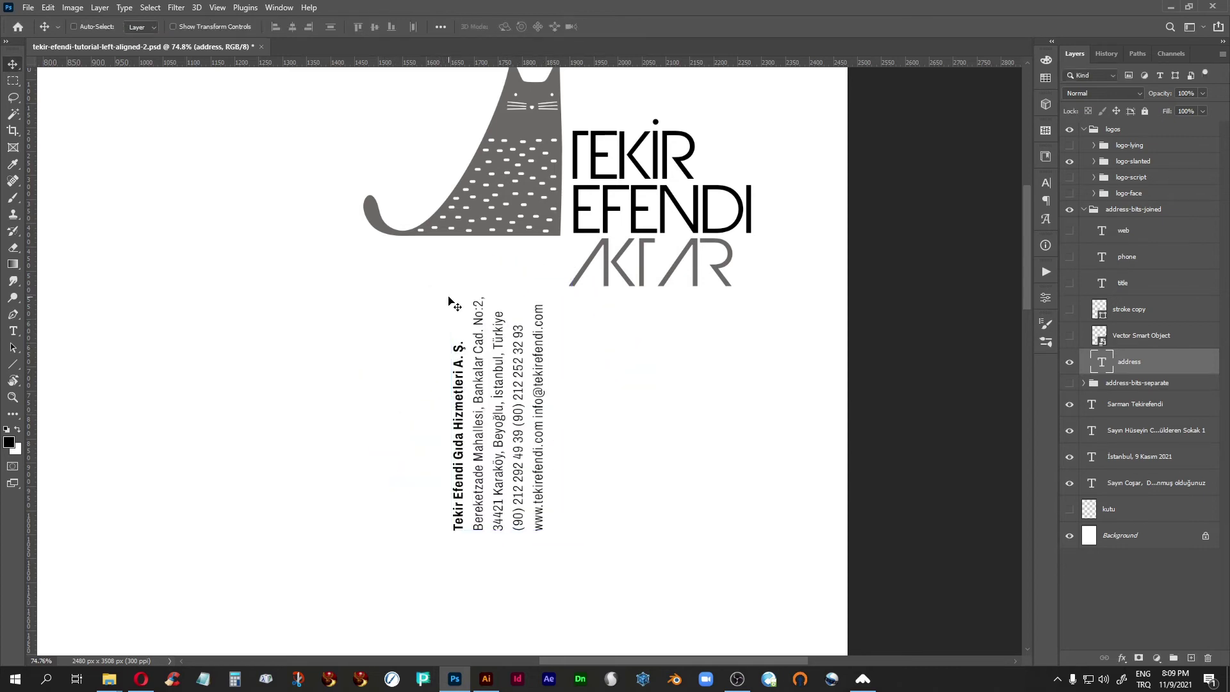
Step: Move the logo-slanted group left, clear of the rotated address, and show the guides
{"action": "left_click", "coordinate": [1122, 163]}
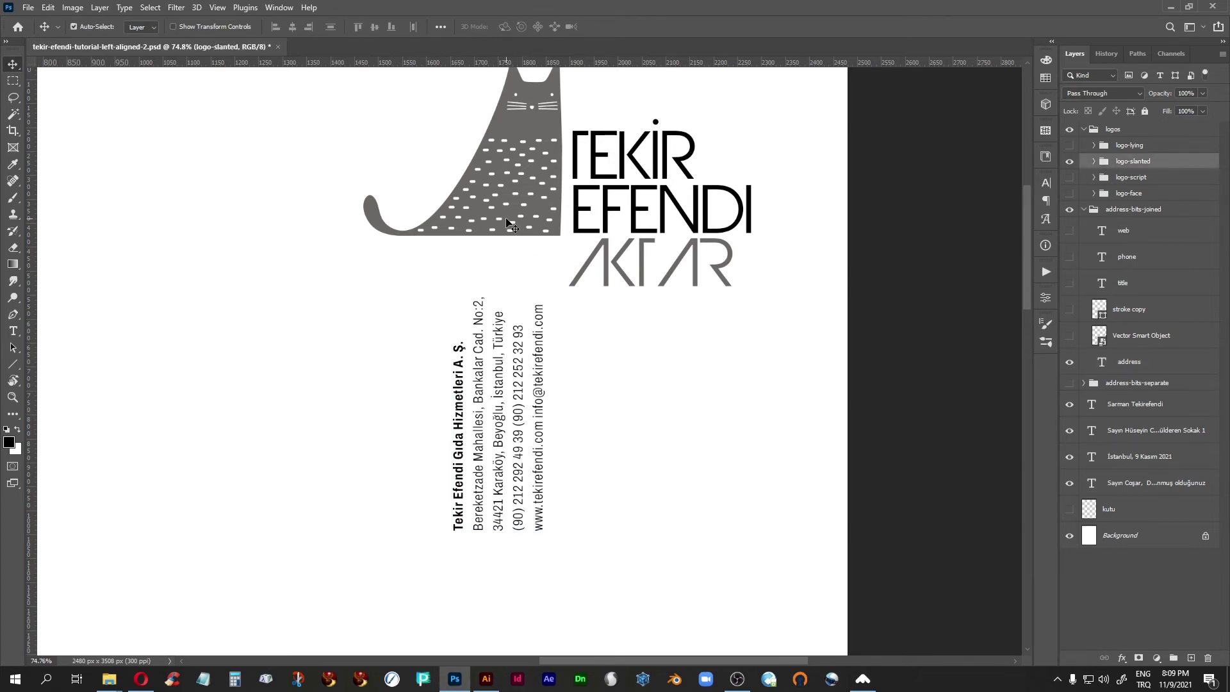
{"action": "scroll", "coordinate": [507, 223], "scroll_direction": "down", "scroll_amount": 2}
{"action": "left_click_drag", "start_coordinate": [602, 262], "coordinate": [384, 259]}
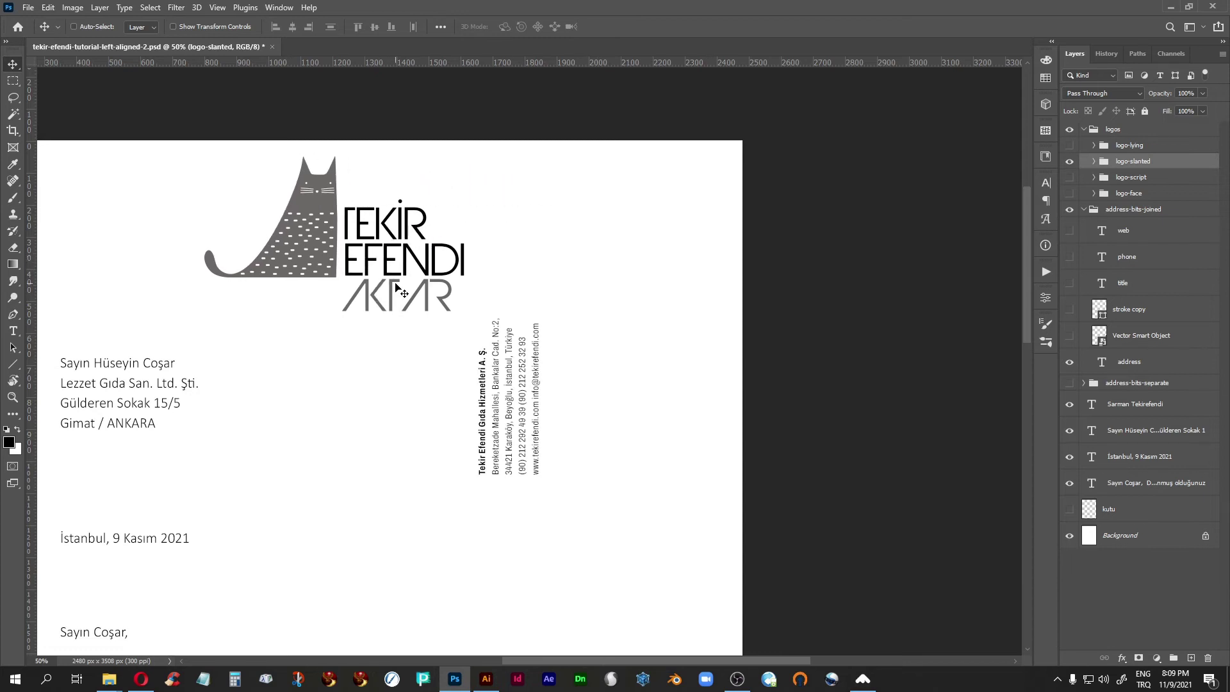
{"action": "key", "text": "ctrl+semicolon"}
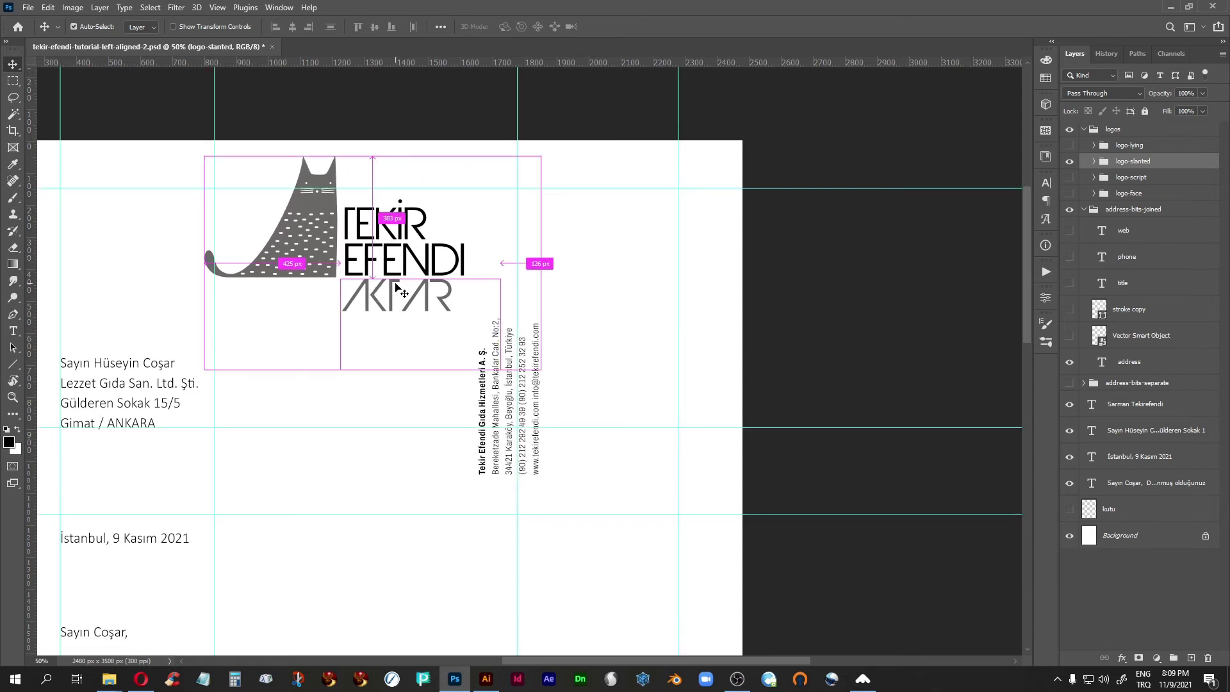
{"action": "left_click_drag", "start_coordinate": [434, 460], "coordinate": [516, 502]}
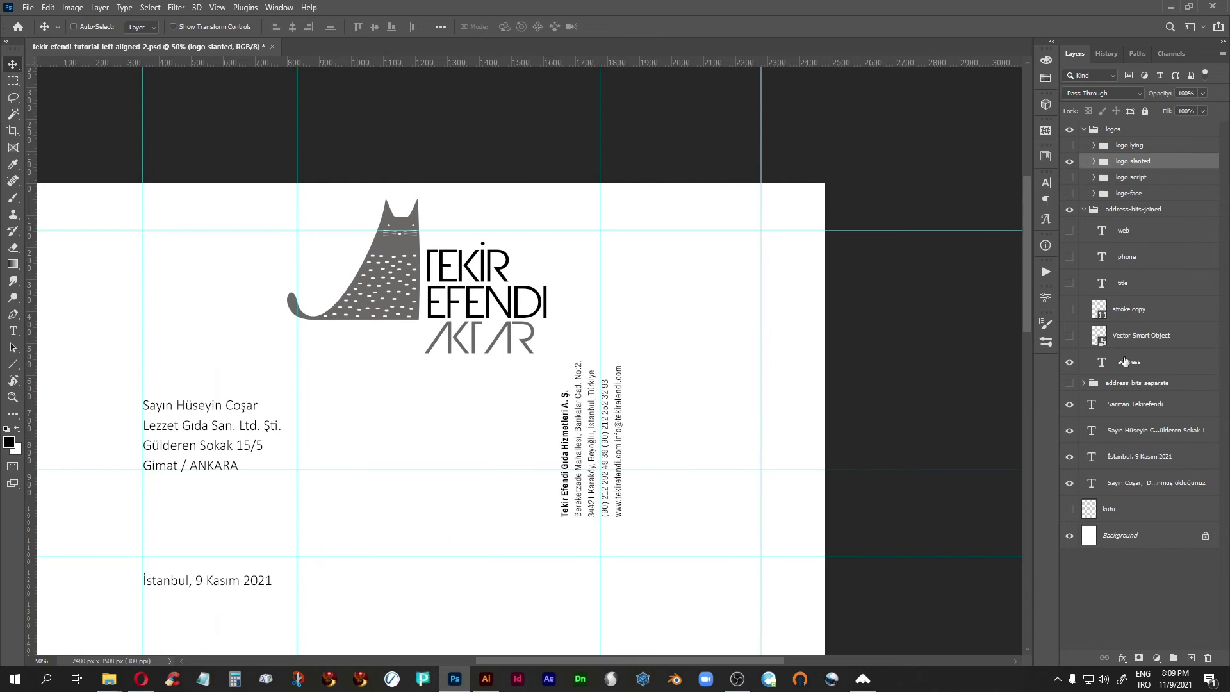
Step: Place the rotated address at the rightmost vertical guide and the slanted logo just left of it, with the cat's ears on the top guide
{"action": "left_click", "coordinate": [1103, 360]}
{"action": "left_click_drag", "start_coordinate": [618, 452], "coordinate": [738, 349]}
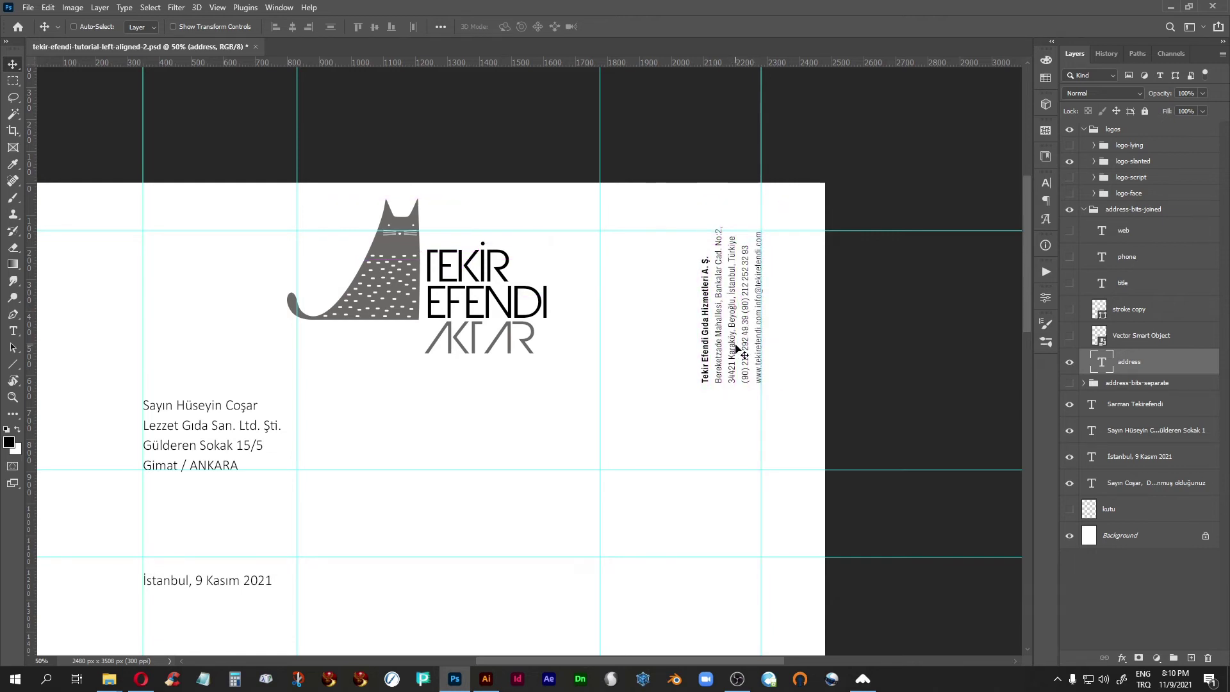
{"action": "left_click", "coordinate": [1116, 159]}
{"action": "left_click_drag", "start_coordinate": [473, 297], "coordinate": [606, 326]}
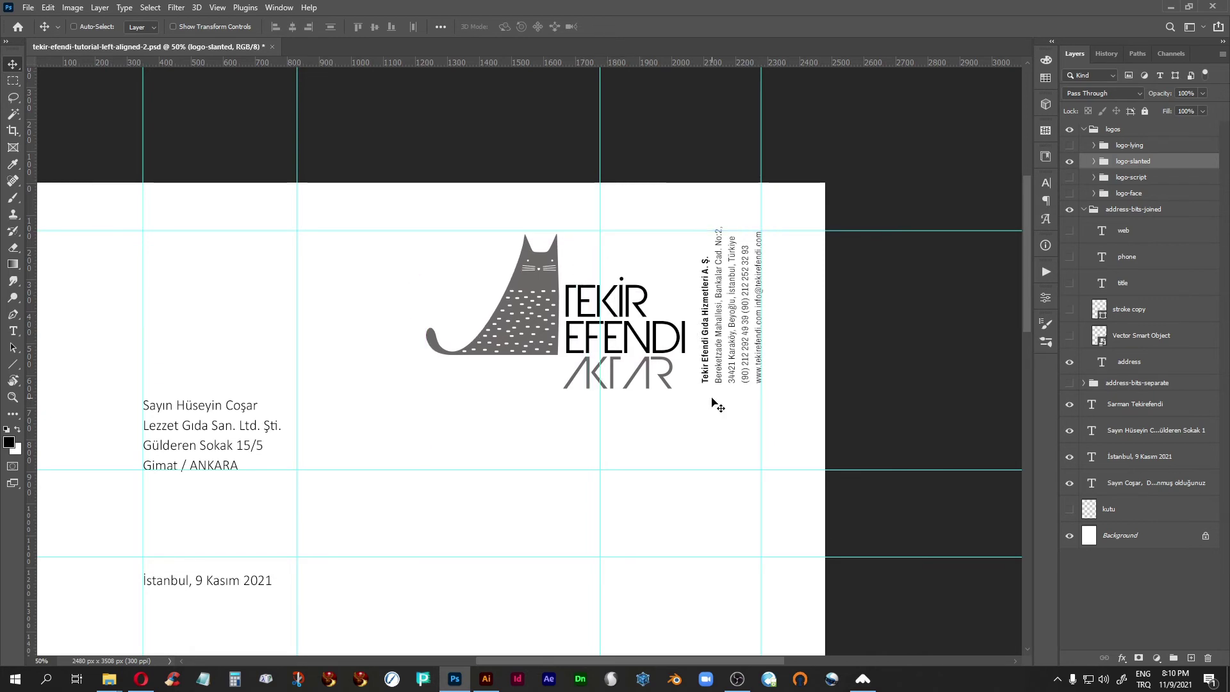
{"action": "key", "text": "Up"}
{"action": "key", "text": "Up"}
{"action": "key", "text": "Up"}
{"action": "key", "text": "Up"}
{"action": "key", "text": "Up"}
{"action": "key", "text": "Up"}
{"action": "key", "text": "Up"}
{"action": "key", "text": "Up"}
{"action": "key", "text": "Up"}
{"action": "key", "text": "Up"}
{"action": "key", "text": "Up"}
{"action": "key", "text": "Up"}
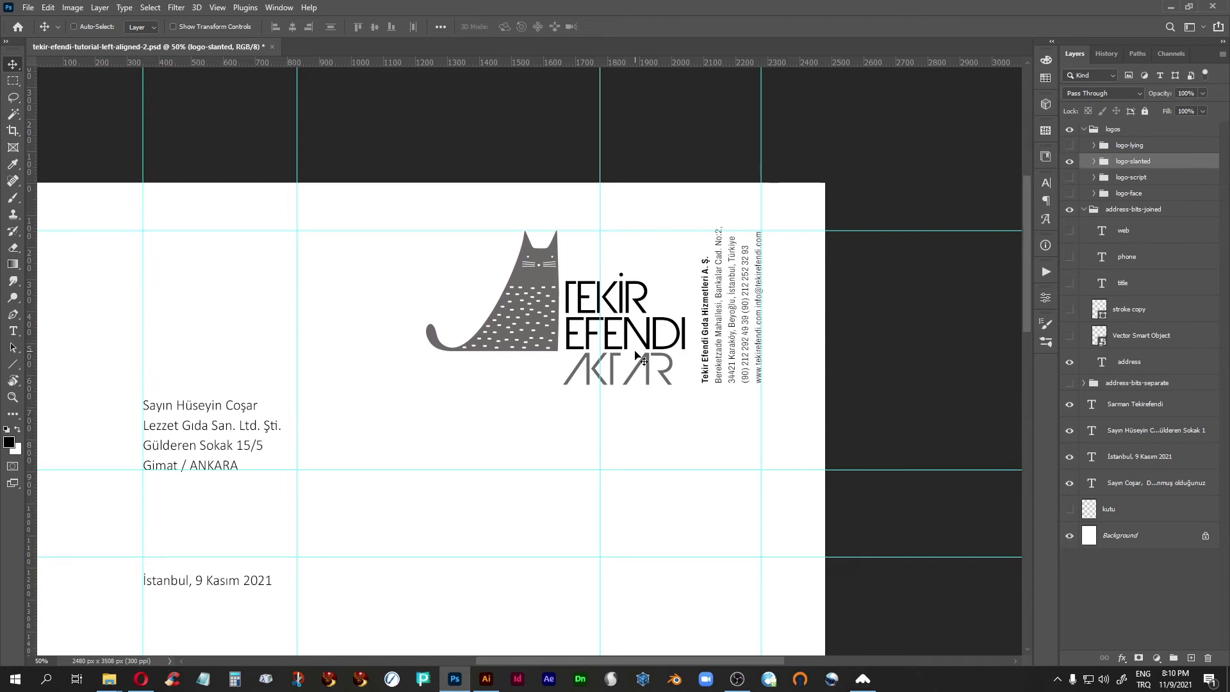
Step: Add a new layer above the address layer and place a horizontal guide along the base of the AKTAR lettering
{"action": "left_click", "coordinate": [1132, 364]}
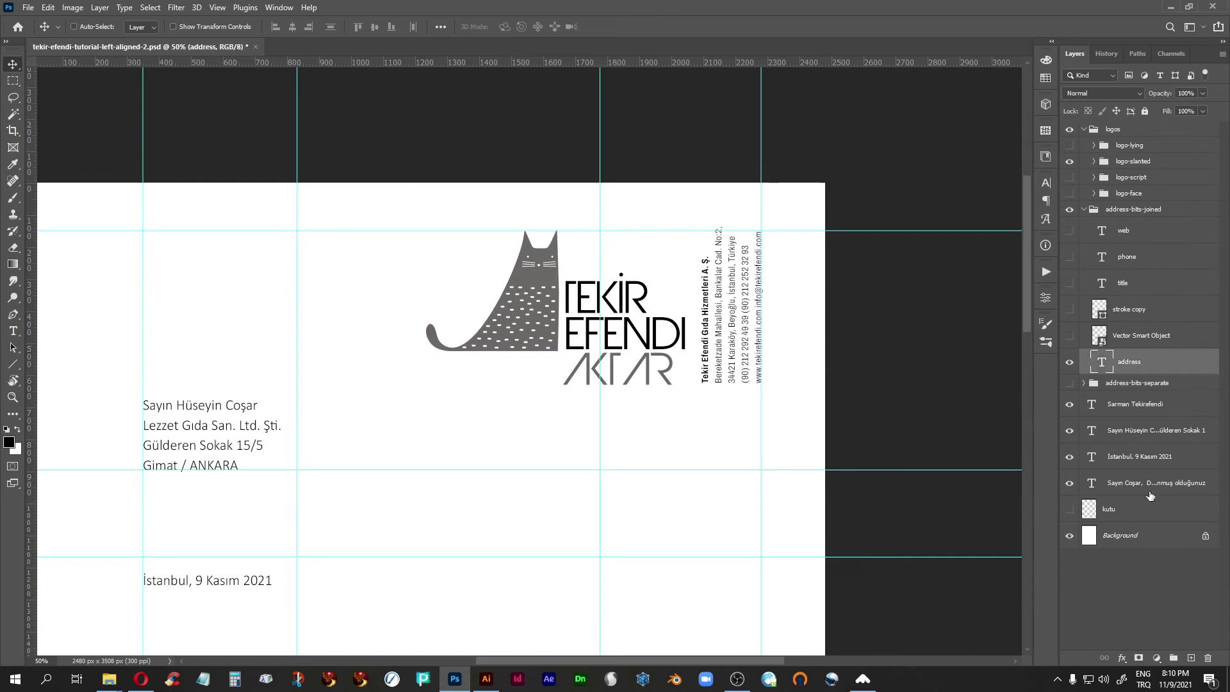
{"action": "left_click", "coordinate": [1192, 658]}
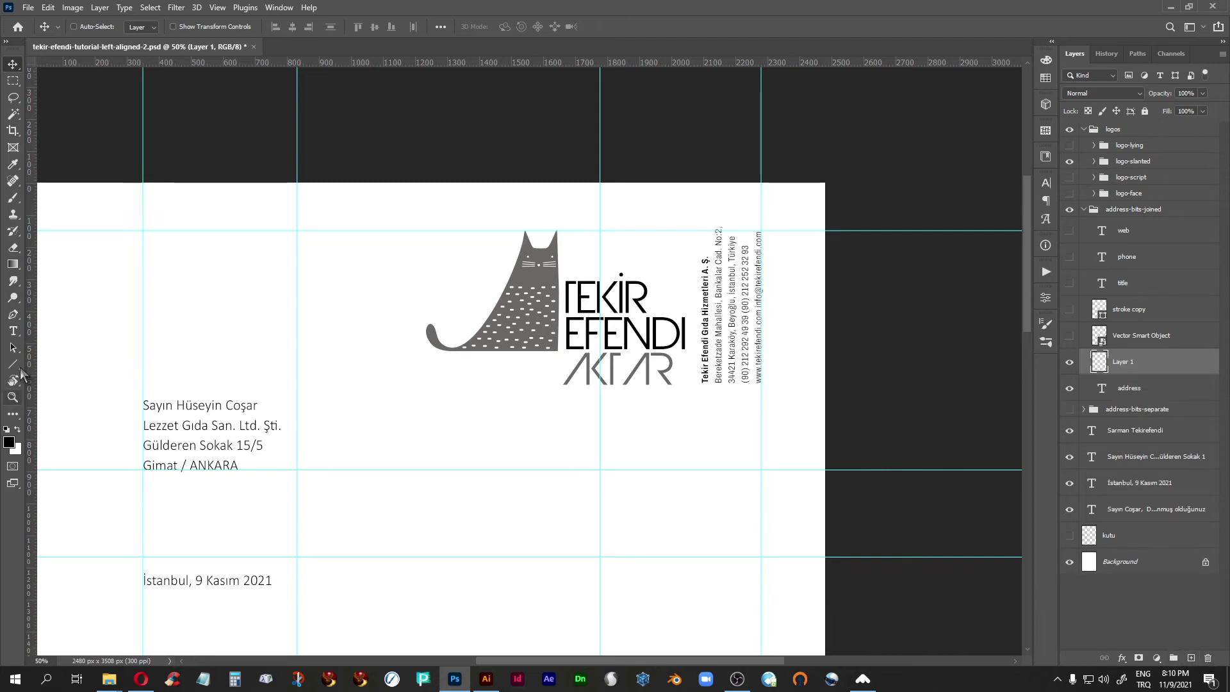
{"action": "left_click", "coordinate": [13, 368]}
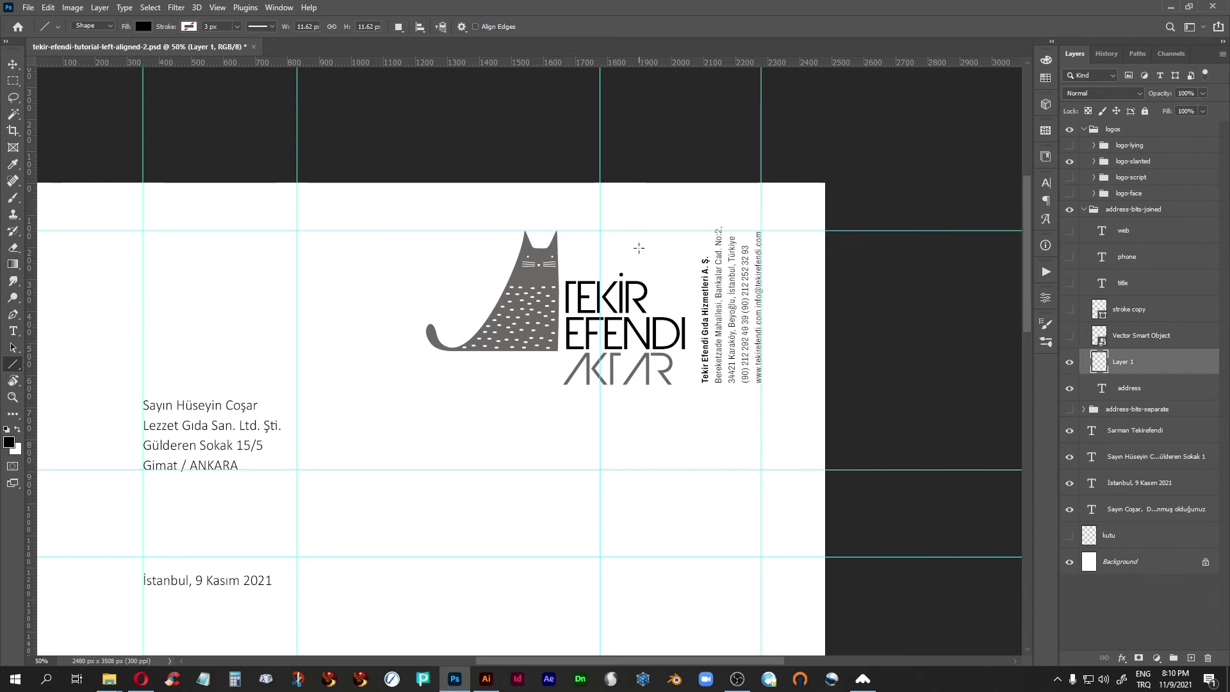
{"action": "left_click", "coordinate": [1125, 165]}
{"action": "left_click_drag", "start_coordinate": [529, 63], "coordinate": [531, 388]}
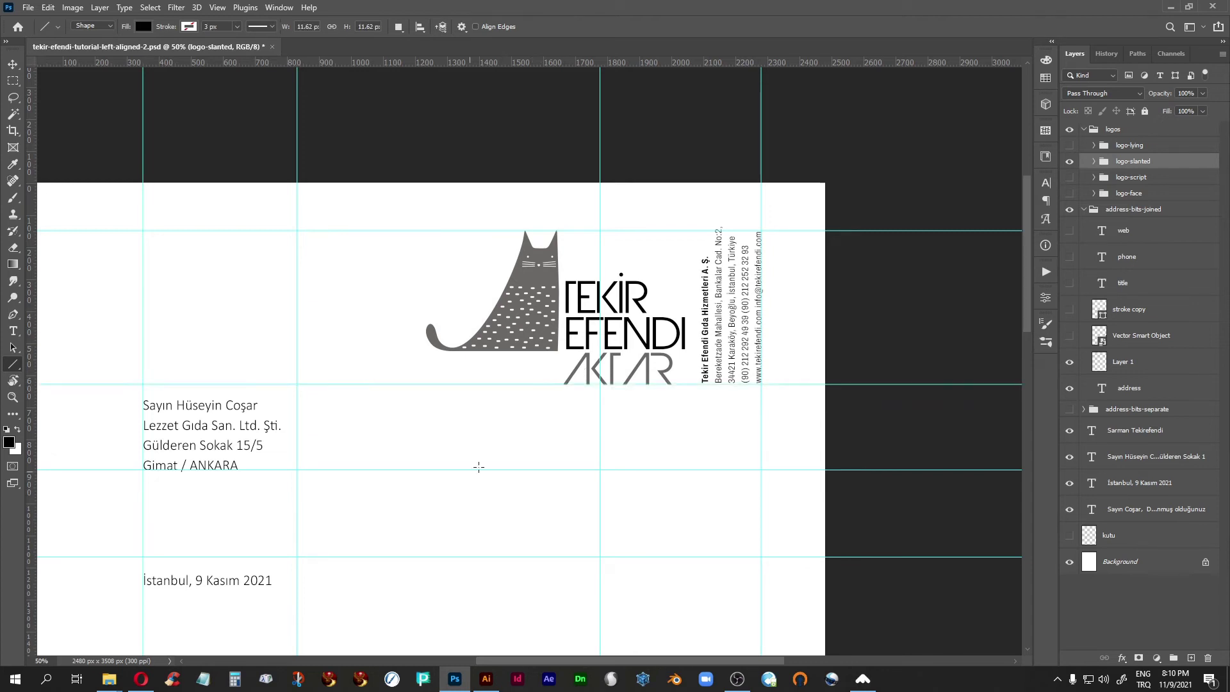
Step: Draw a vertical line about 480 px long between the logo and the address, from the top guide to the guide under AKTAR
{"action": "left_click", "coordinate": [1118, 374]}
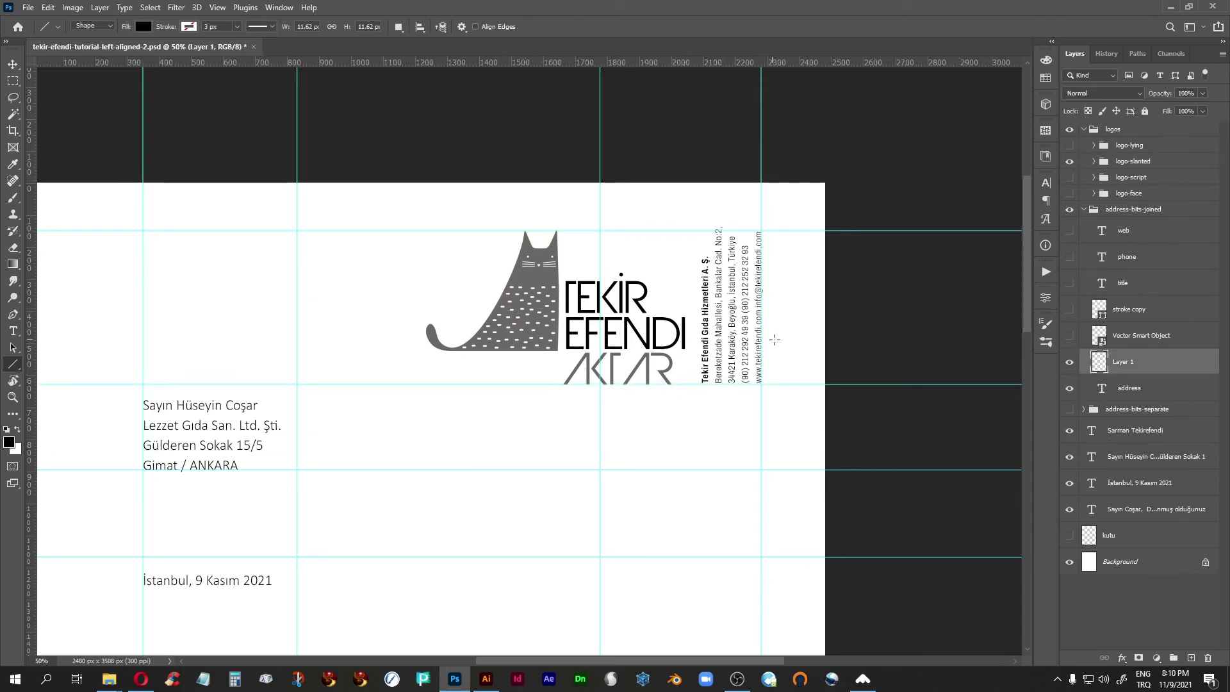
{"action": "left_click_drag", "start_coordinate": [691, 231], "coordinate": [691, 384]}
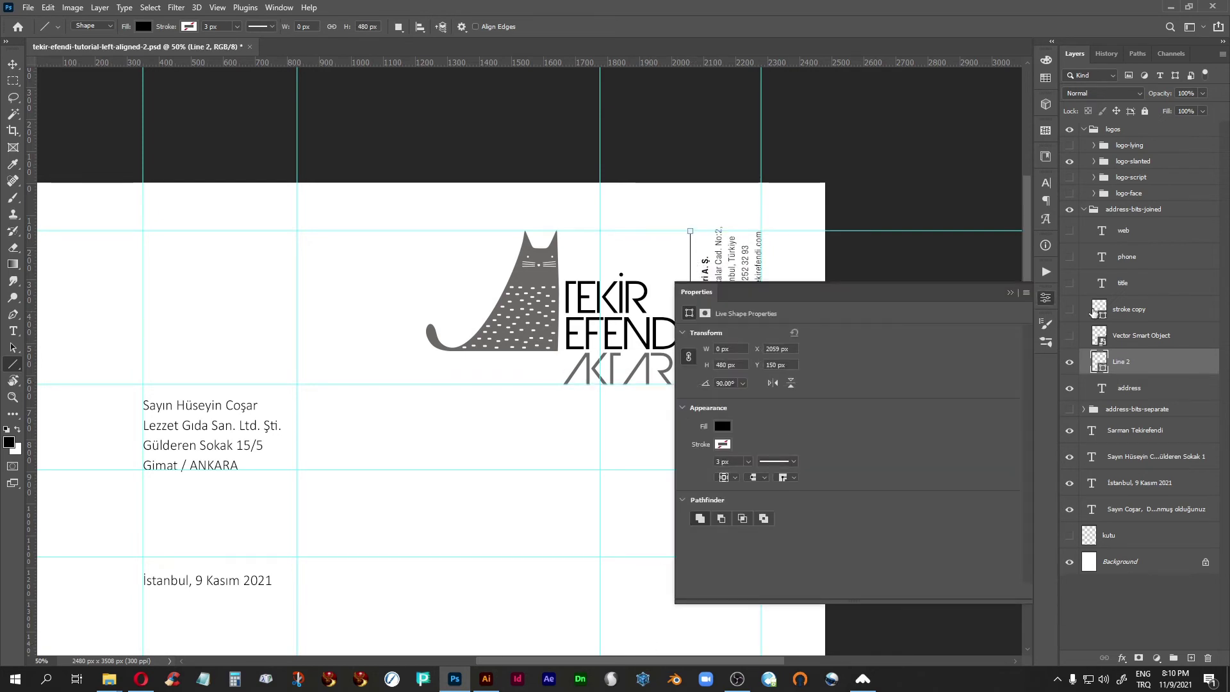
{"action": "left_click", "coordinate": [1011, 292]}
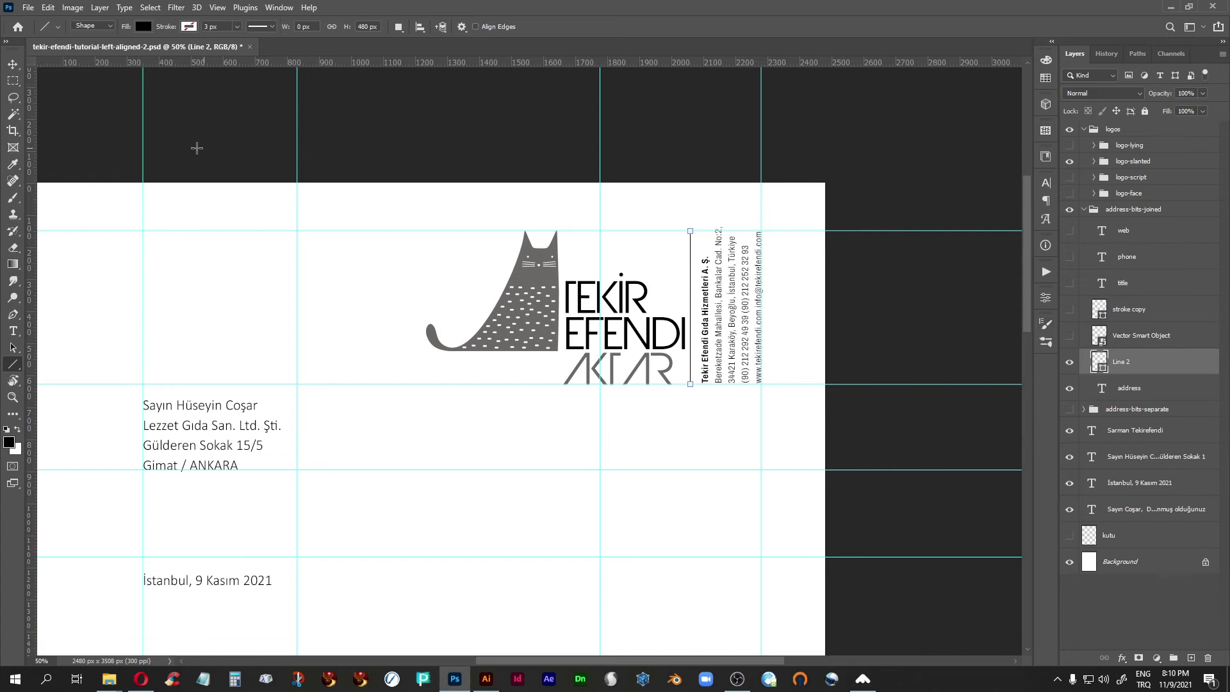
Step: Give the vertical divider line a black stroke 8 px wide
{"action": "left_click", "coordinate": [189, 27]}
{"action": "left_click", "coordinate": [108, 94]}
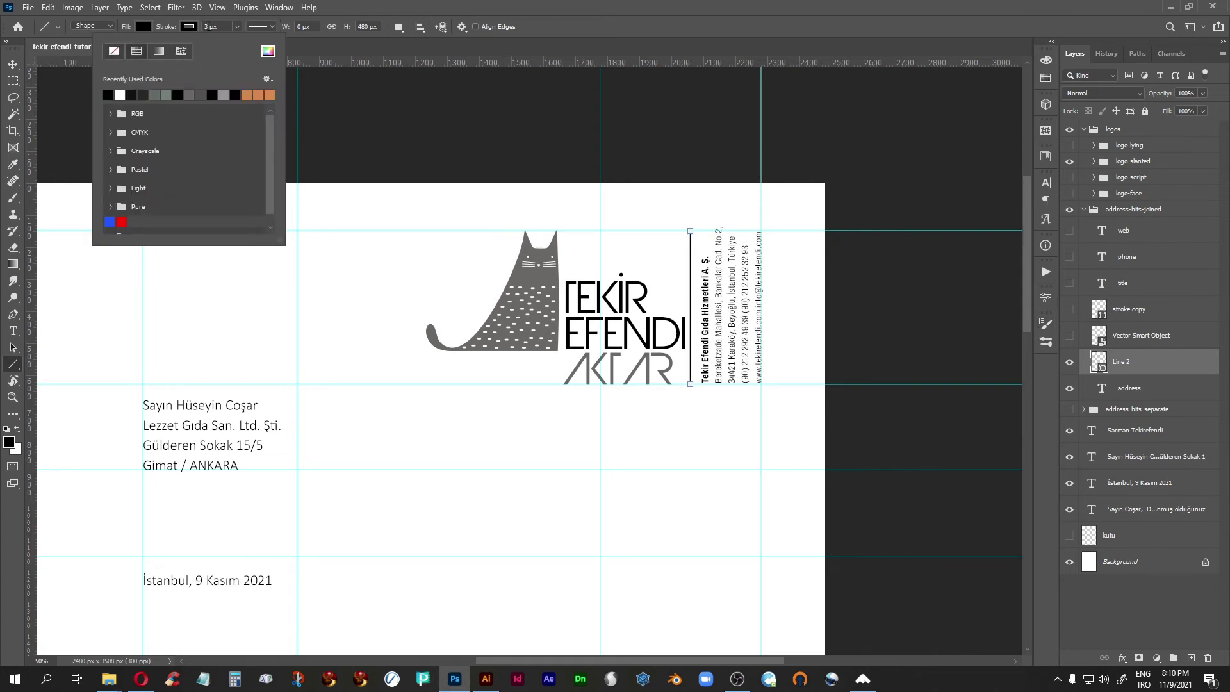
{"action": "left_click", "coordinate": [209, 26]}
{"action": "type", "text": "8"}
{"action": "key", "text": "Return"}
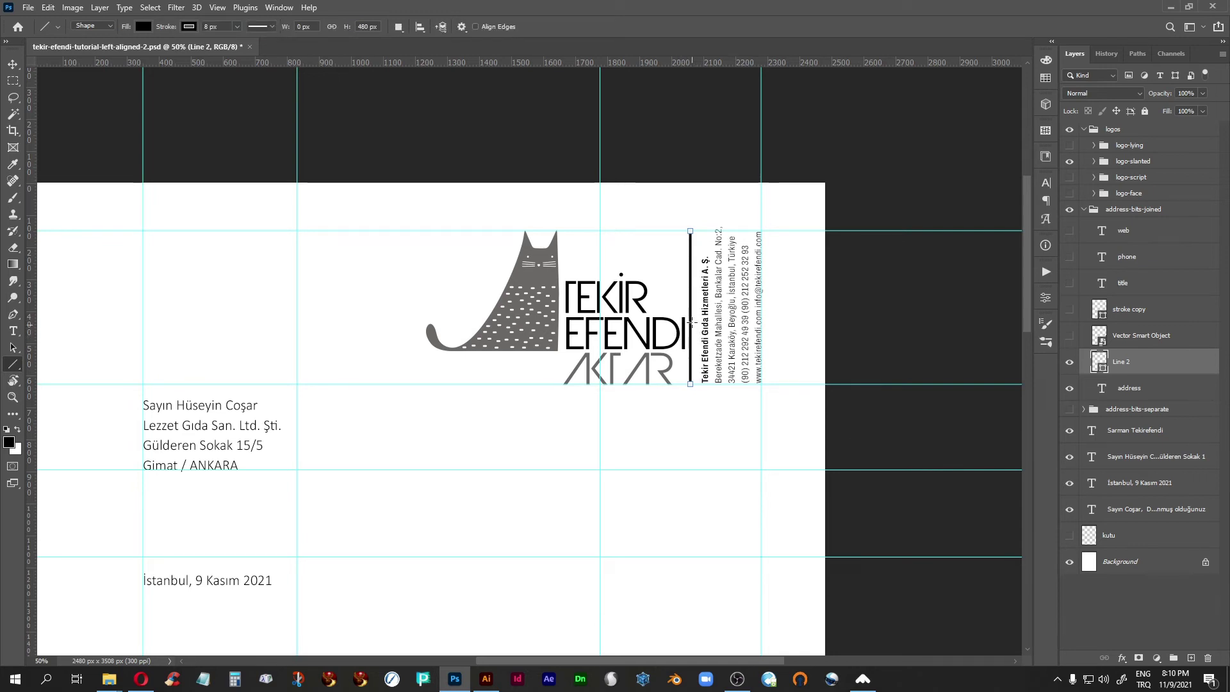
Step: Nudge the divider line slightly right, away from the EFENDI lettering and closer to the rotated address
{"action": "left_click", "coordinate": [13, 65]}
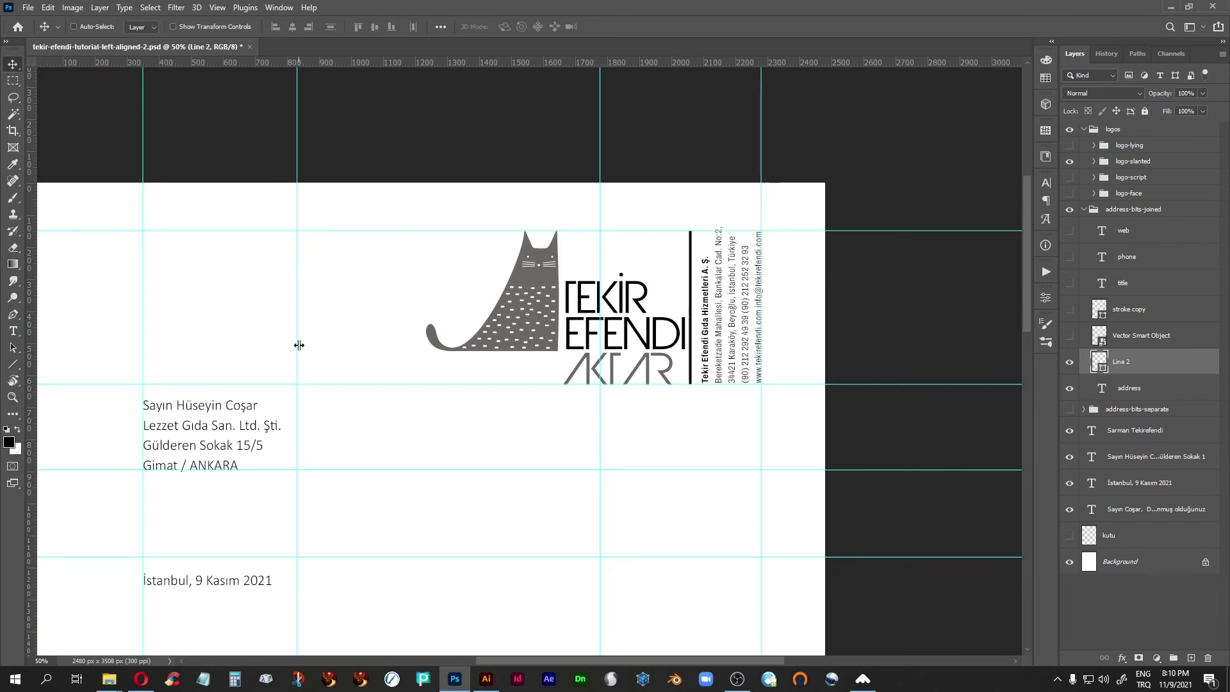
{"action": "key", "text": "ctrl+1"}
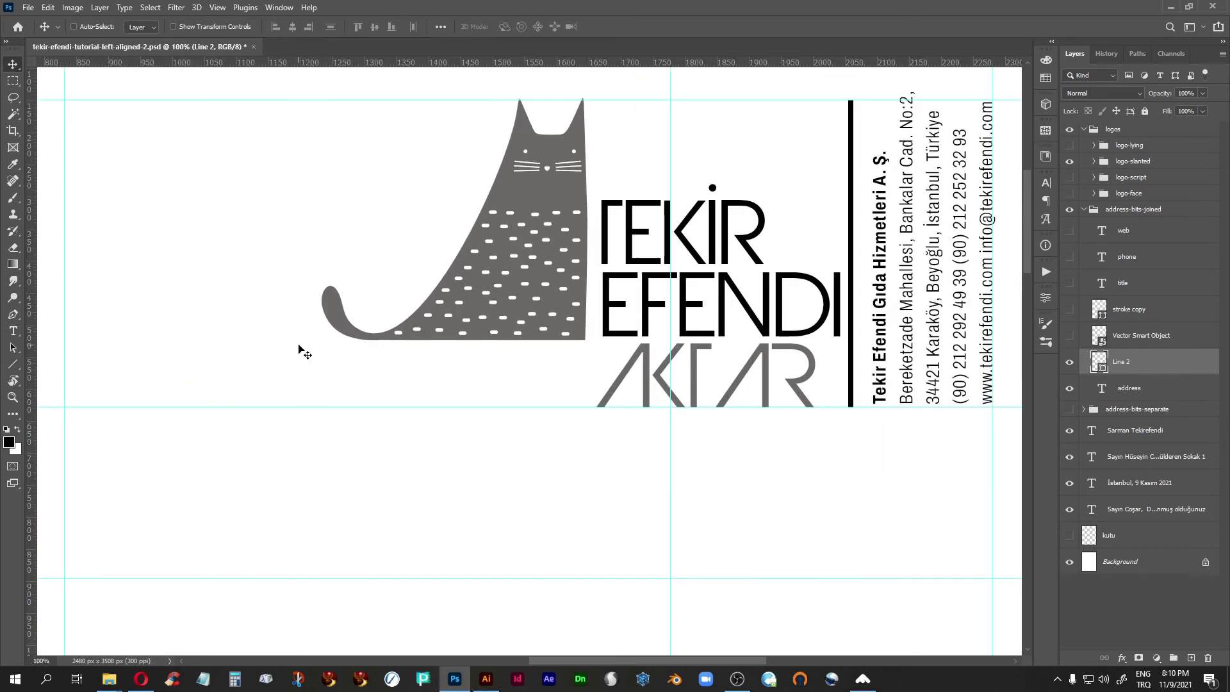
{"action": "left_click_drag", "start_coordinate": [513, 487], "coordinate": [305, 530]}
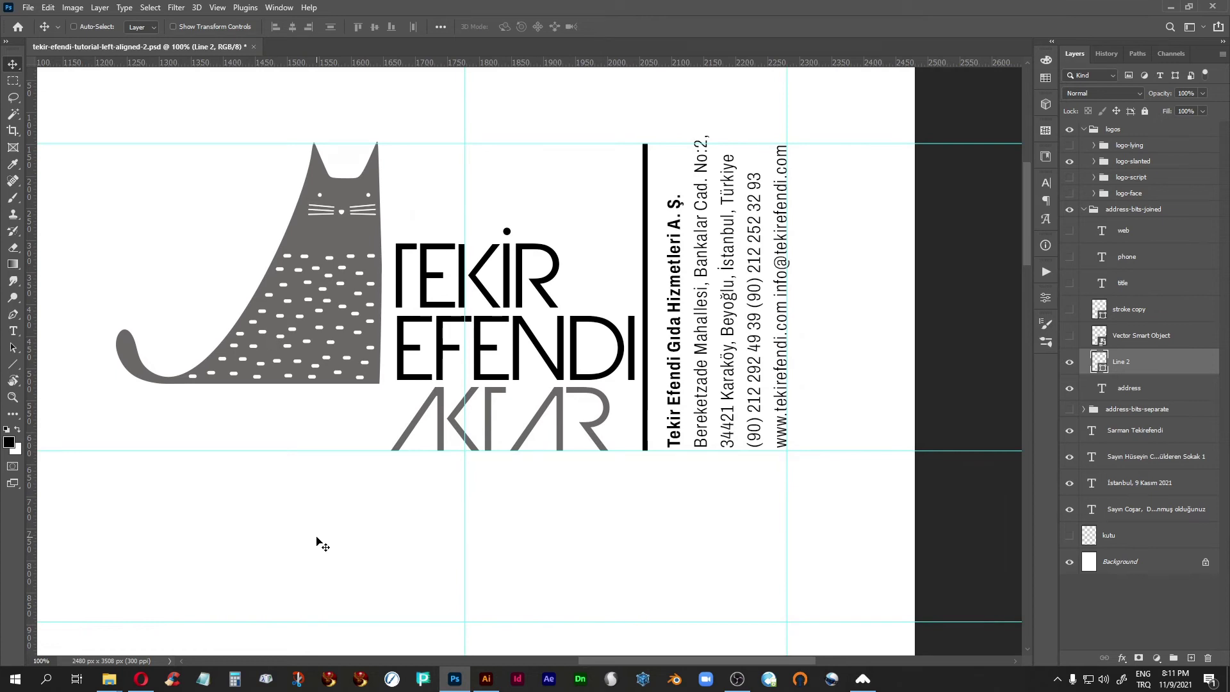
{"action": "key", "text": "Right"}
{"action": "key", "text": "Right"}
{"action": "key", "text": "Right"}
{"action": "key", "text": "Right"}
{"action": "key", "text": "Right"}
{"action": "key", "text": "Right"}
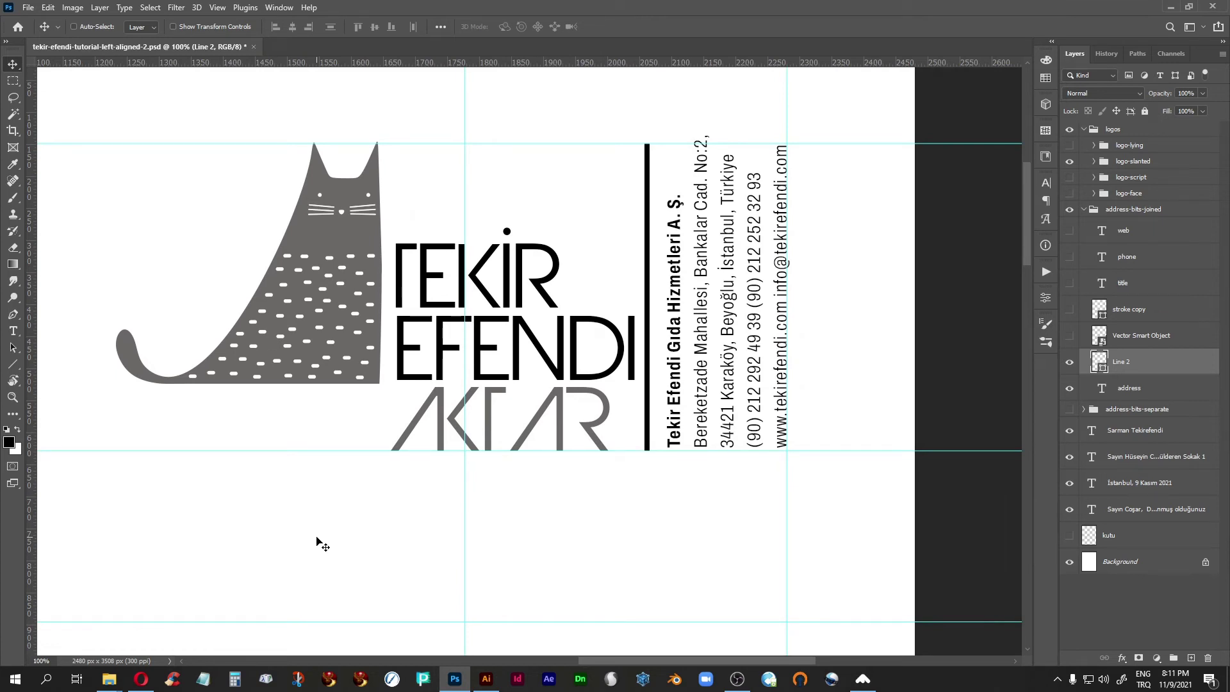
{"action": "key", "text": "Right"}
{"action": "key", "text": "Right"}
{"action": "key", "text": "Right"}
{"action": "key", "text": "Right"}
{"action": "key", "text": "Right"}
{"action": "key", "text": "Right"}
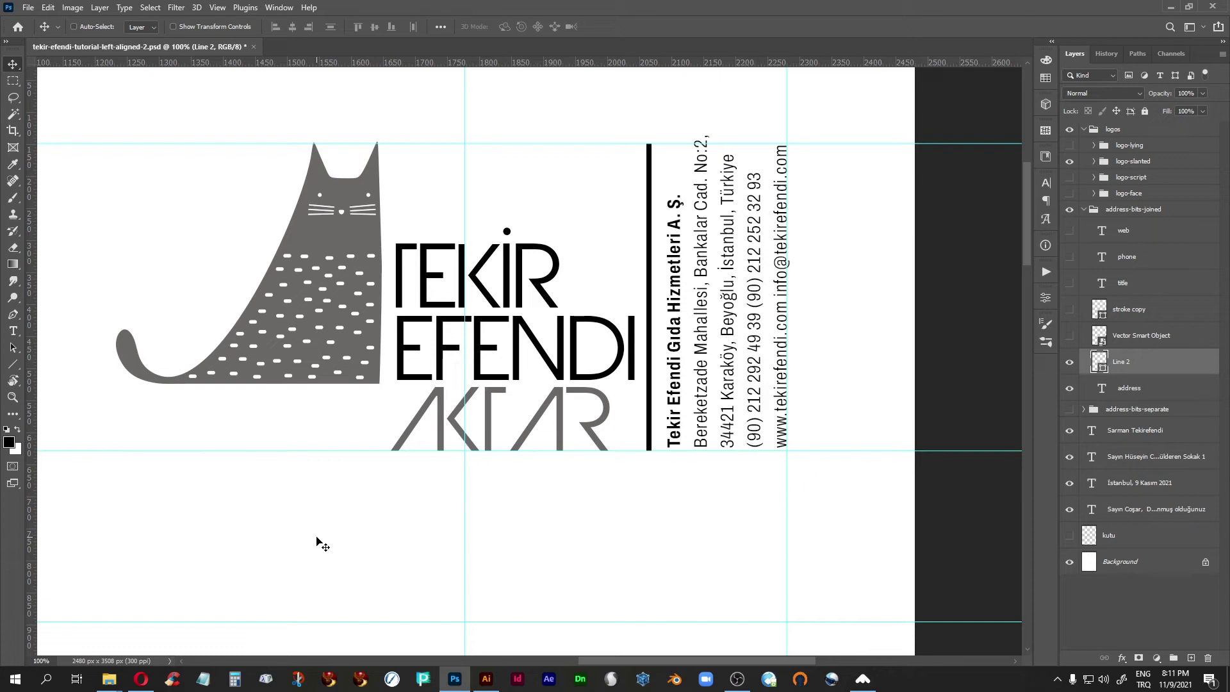
{"action": "key", "text": "Right"}
{"action": "key", "text": "Right"}
{"action": "key", "text": "Right"}
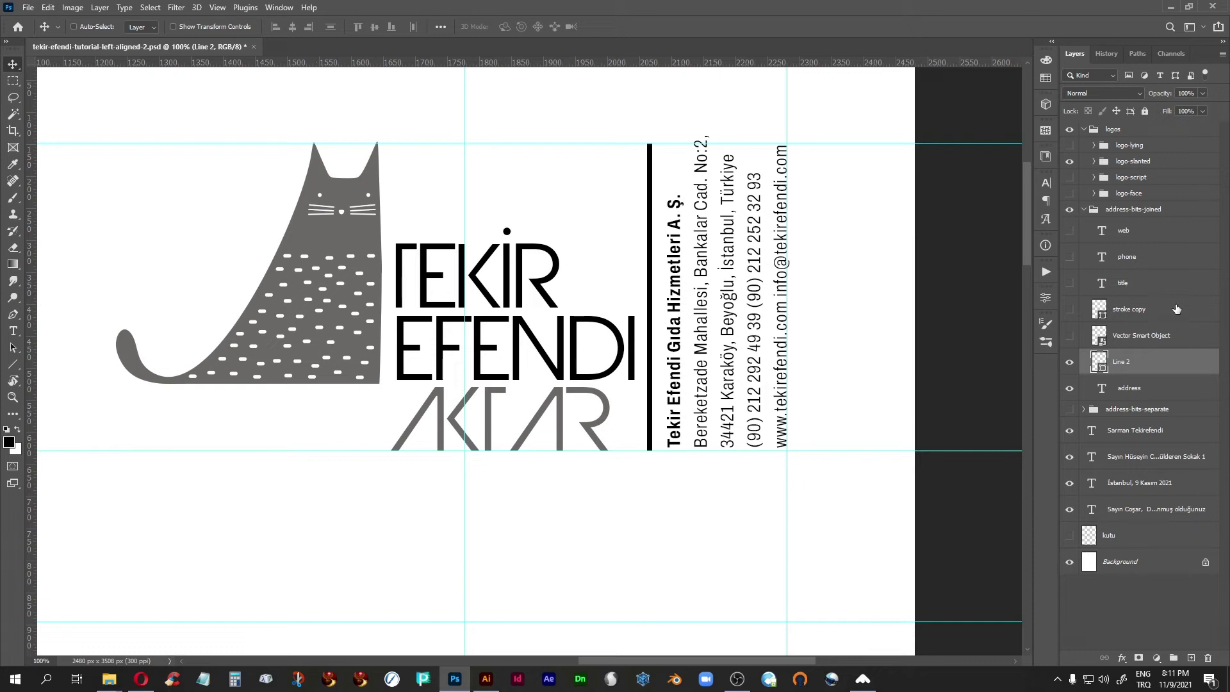
Step: Shift the logo-slanted group slightly left to widen the gap between its lettering and the divider line
{"action": "left_click", "coordinate": [1117, 162]}
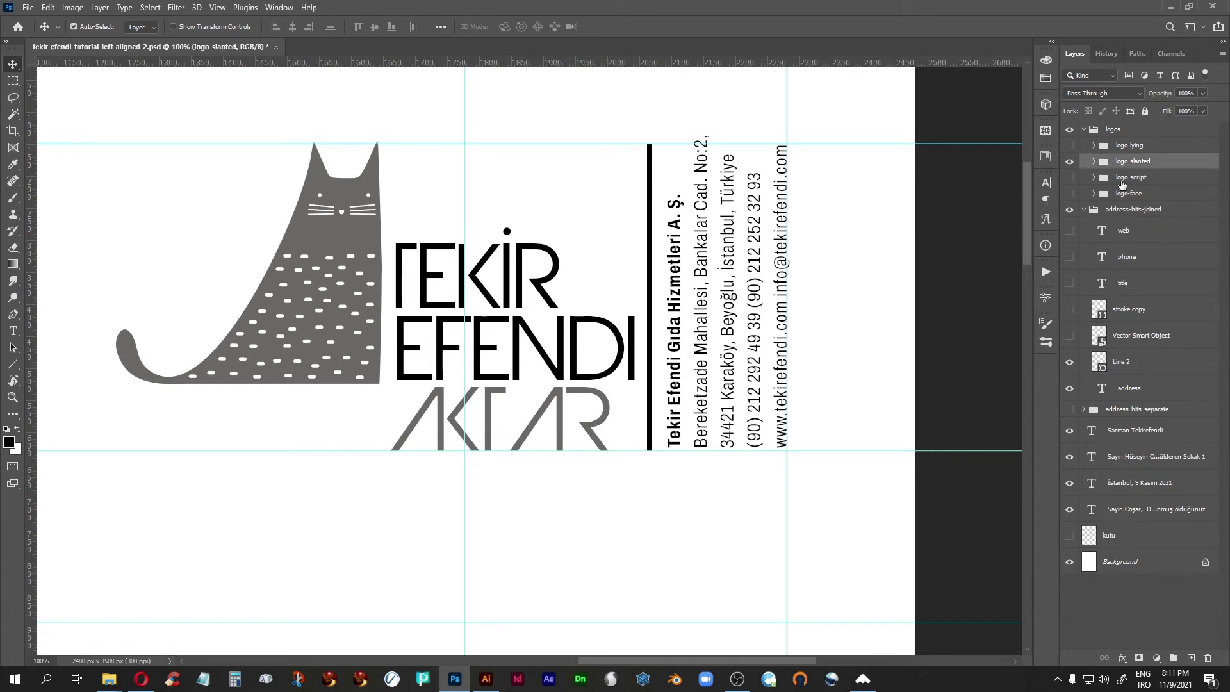
{"action": "key", "text": "ctrl+minus"}
{"action": "key", "text": "ctrl+minus"}
{"action": "key", "text": "ctrl+minus"}
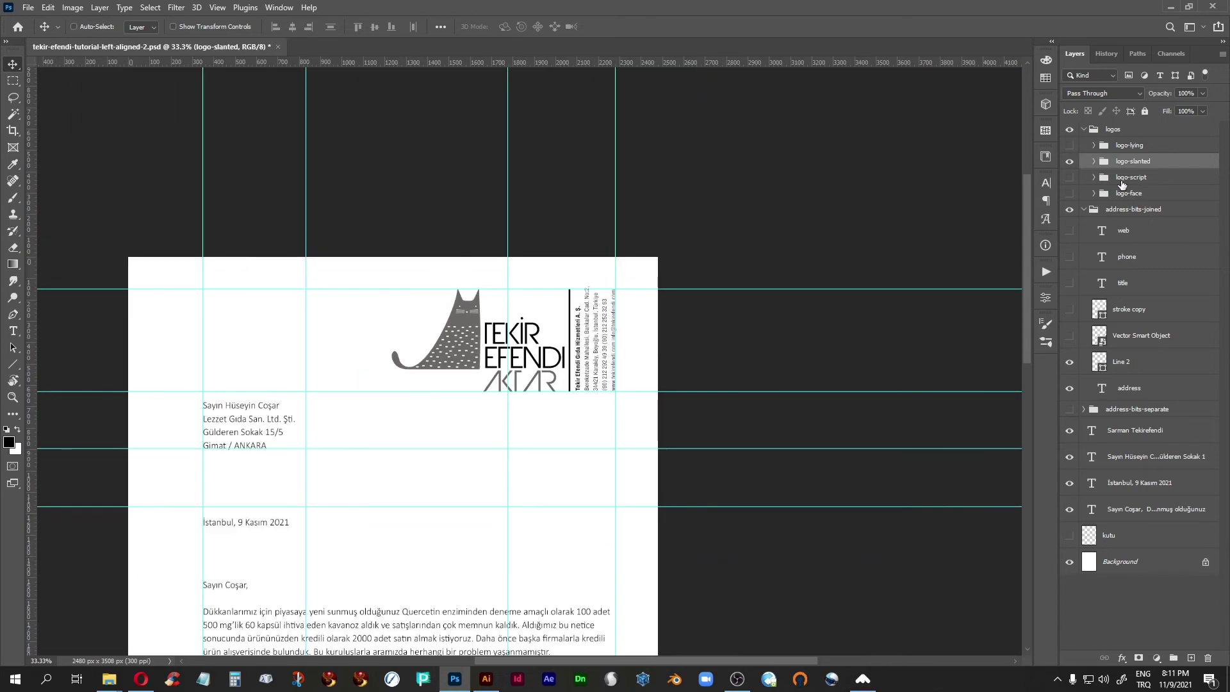
{"action": "mouse_move", "coordinate": [541, 420]}
{"action": "left_mouse_down"}
{"action": "mouse_move", "coordinate": [524, 417]}
{"action": "mouse_move", "coordinate": [533, 426]}
{"action": "left_mouse_up"}
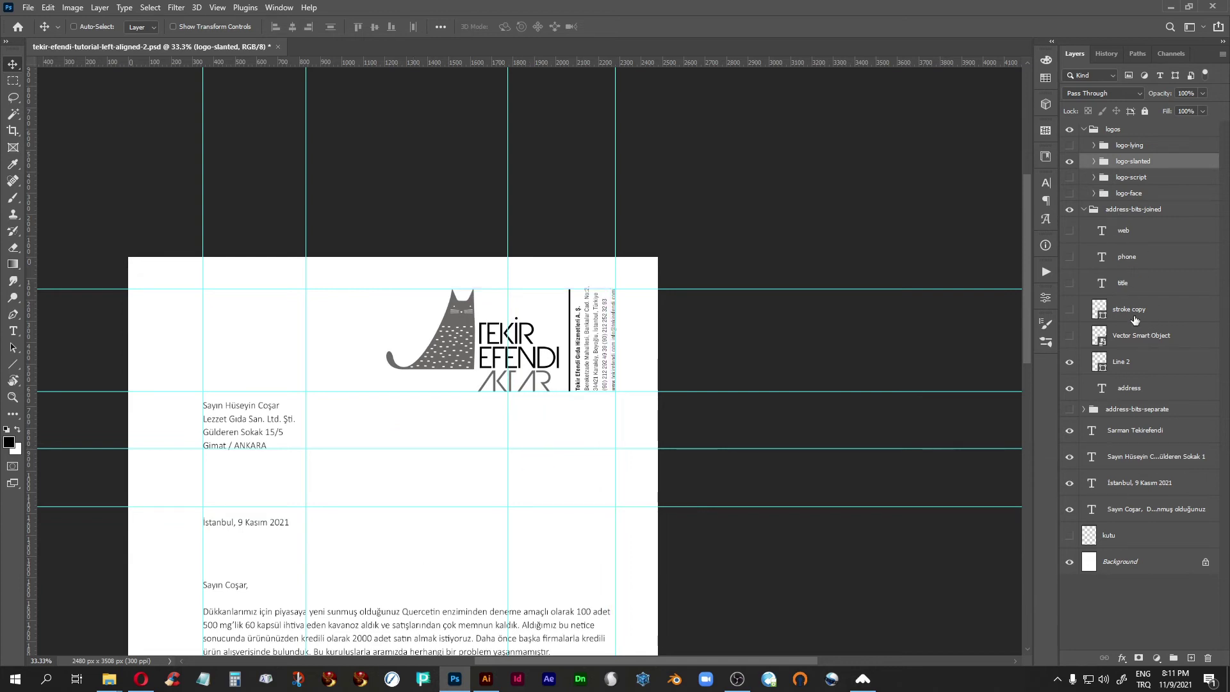
Step: Rotate the address text block 180° so its lines read from top to bottom
{"action": "left_click", "coordinate": [1115, 397]}
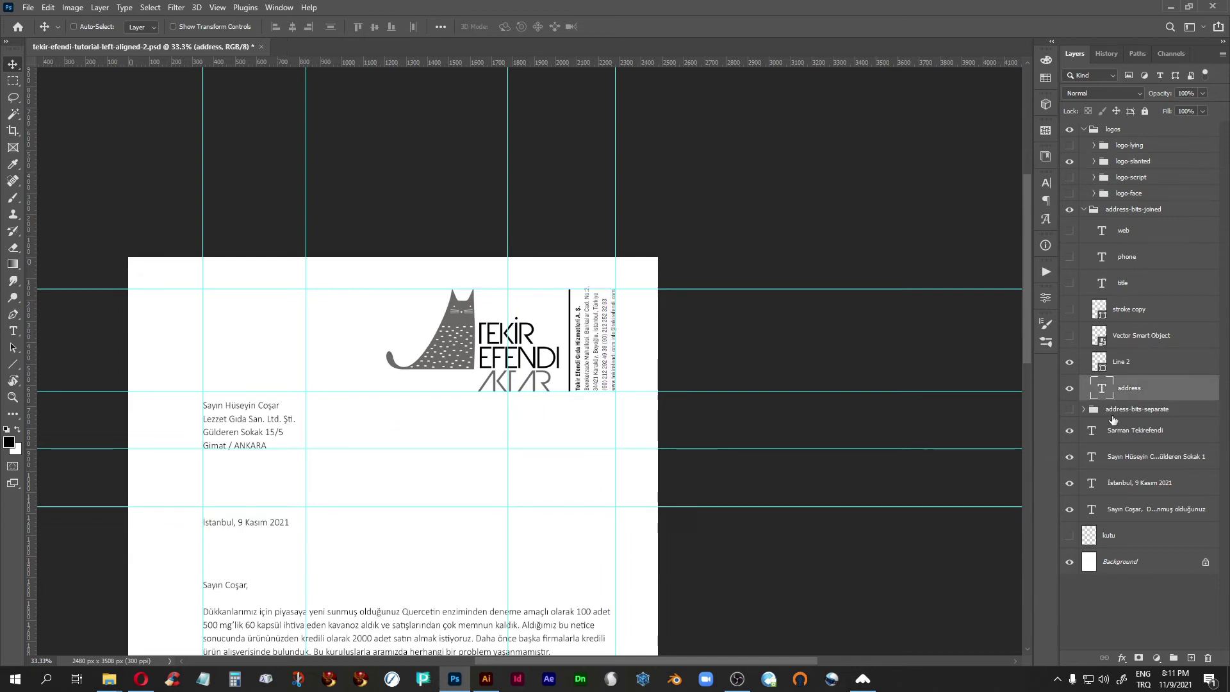
{"action": "key", "text": "ctrl+t"}
{"action": "left_click_drag", "start_coordinate": [651, 280], "coordinate": [551, 428]}
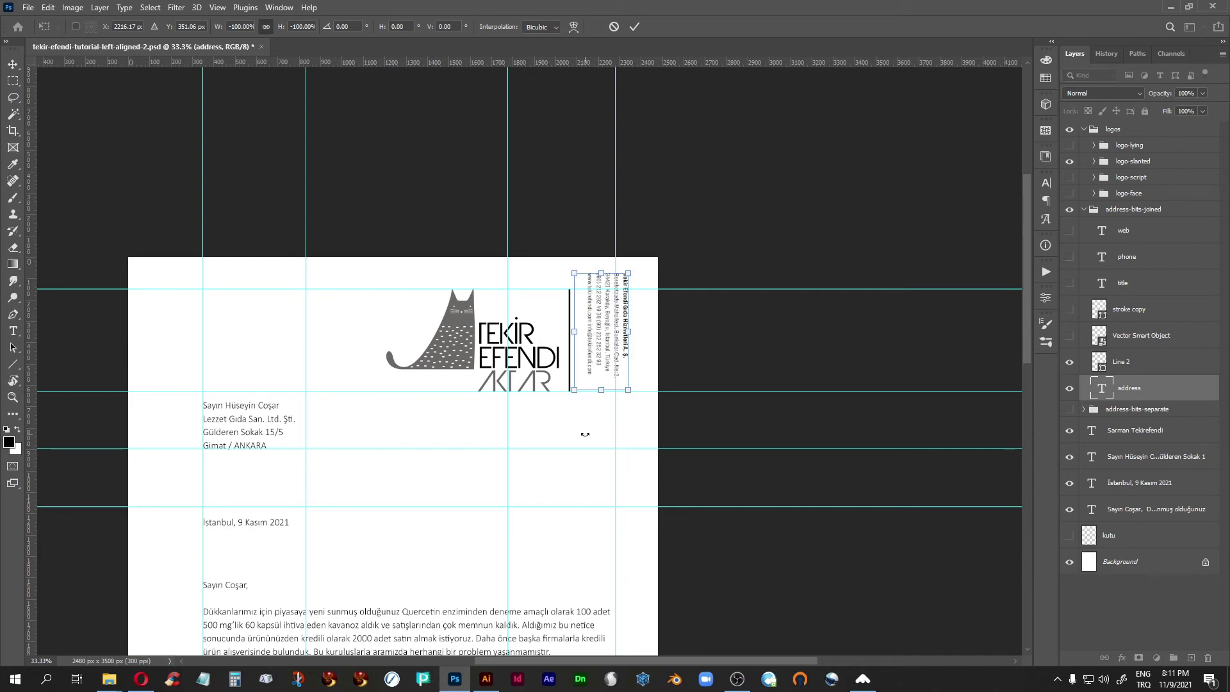
{"action": "key", "text": "Return"}
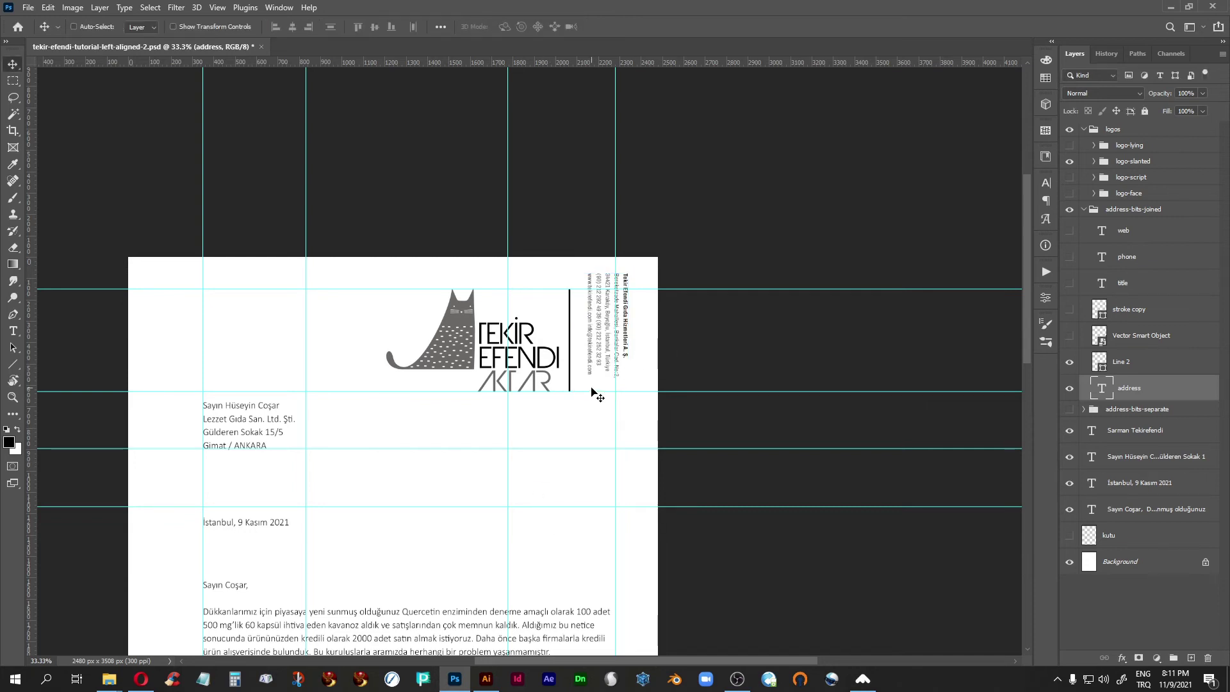
Step: Move the address block down and left to fit between the top guides, the divider line and the right margin guide
{"action": "key", "text": "shift+Down"}
{"action": "key", "text": "shift+Down"}
{"action": "key", "text": "shift+Down"}
{"action": "key", "text": "shift+Down"}
{"action": "key", "text": "shift+Down"}
{"action": "key", "text": "shift+Down"}
{"action": "key", "text": "shift+Down"}
{"action": "key", "text": "shift+Down"}
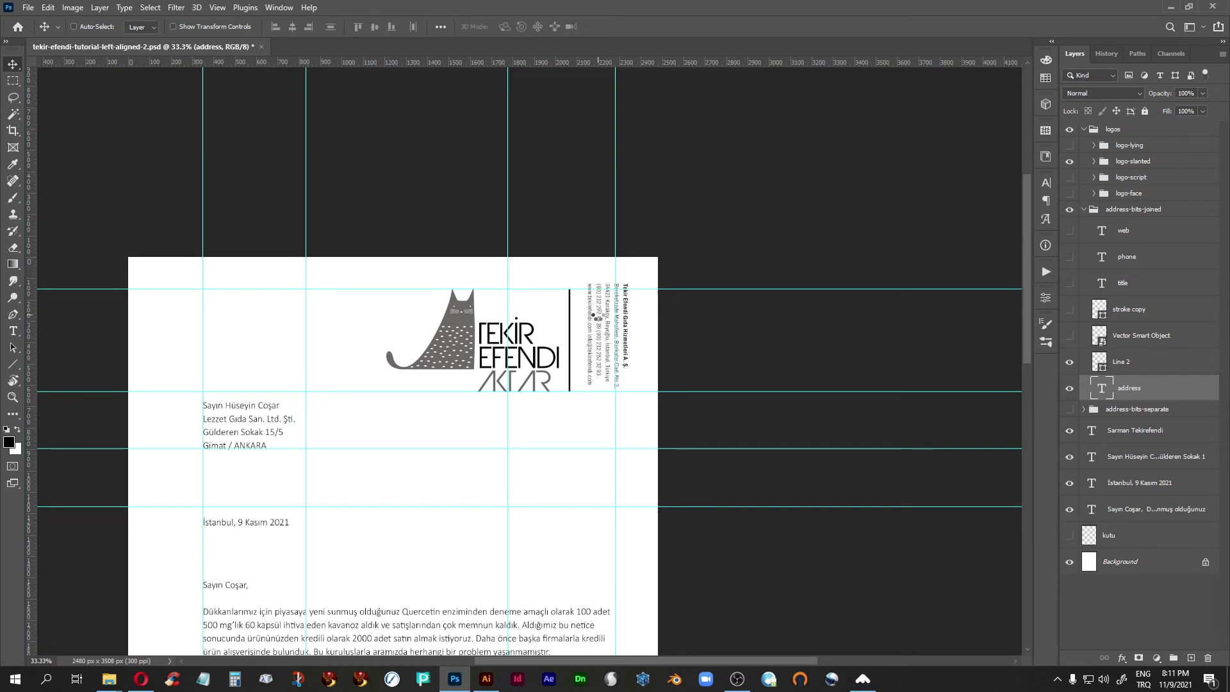
{"action": "key", "text": "shift+Left"}
{"action": "key", "text": "shift+Left"}
{"action": "key", "text": "shift+Left"}
{"action": "key", "text": "shift+Left"}
{"action": "key", "text": "shift+Left"}
{"action": "key", "text": "shift+Left"}
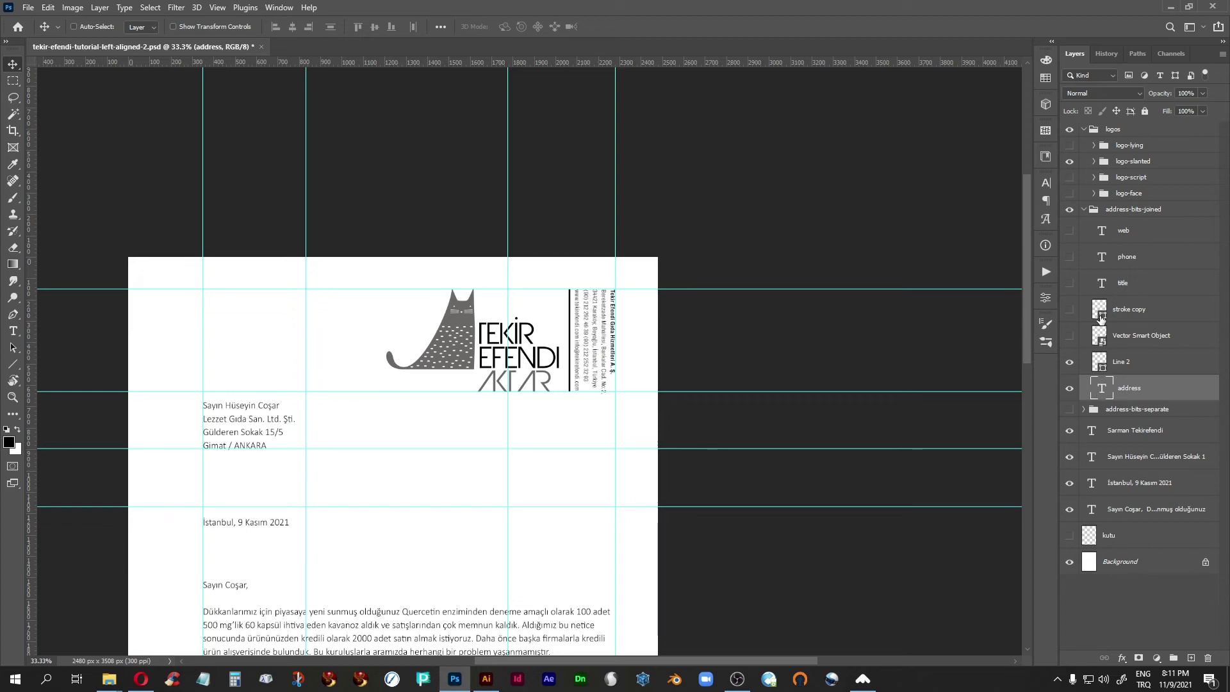
Step: Nudge the logo-slanted group slightly right toward the divider line and hide the guides
{"action": "key", "text": "alt+bracketright"}
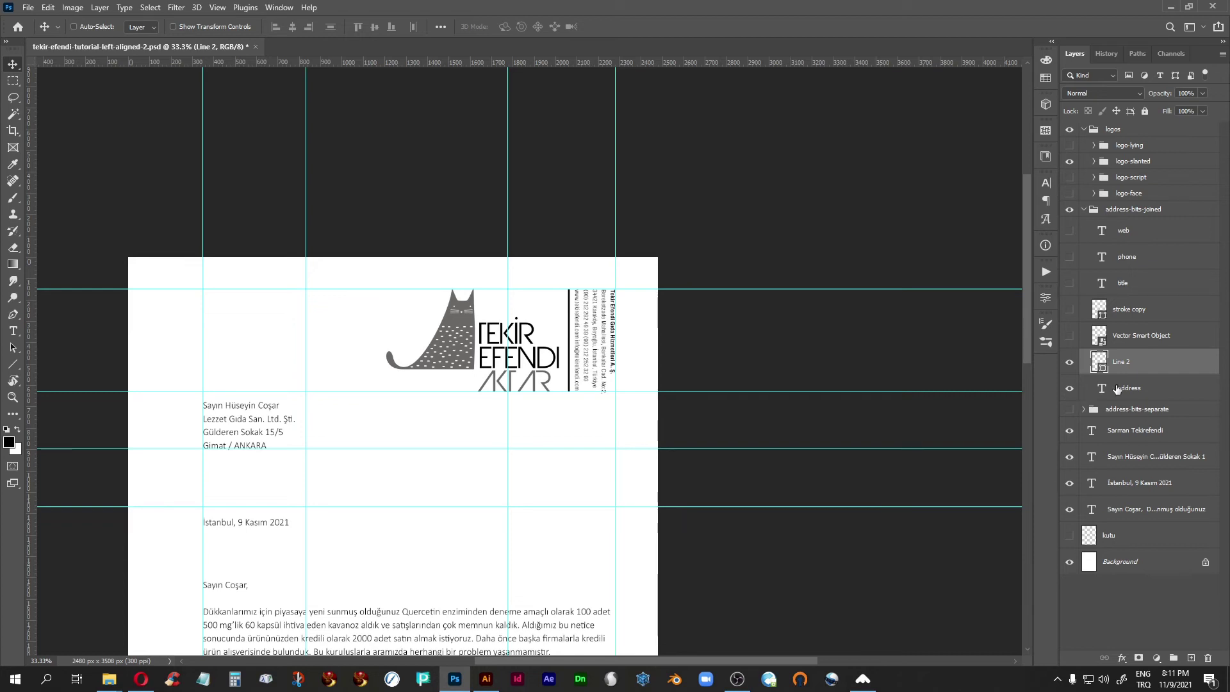
{"action": "left_click", "coordinate": [1131, 163]}
{"action": "key", "text": "Right"}
{"action": "key", "text": "Right"}
{"action": "key", "text": "Right"}
{"action": "key", "text": "Right"}
{"action": "key", "text": "Right"}
{"action": "key", "text": "Right"}
{"action": "key", "text": "Right"}
{"action": "key", "text": "Right"}
{"action": "key", "text": "Right"}
{"action": "key", "text": "Right"}
{"action": "key", "text": "Right"}
{"action": "key", "text": "Right"}
{"action": "key", "text": "Right"}
{"action": "key", "text": "Right"}
{"action": "key", "text": "Right"}
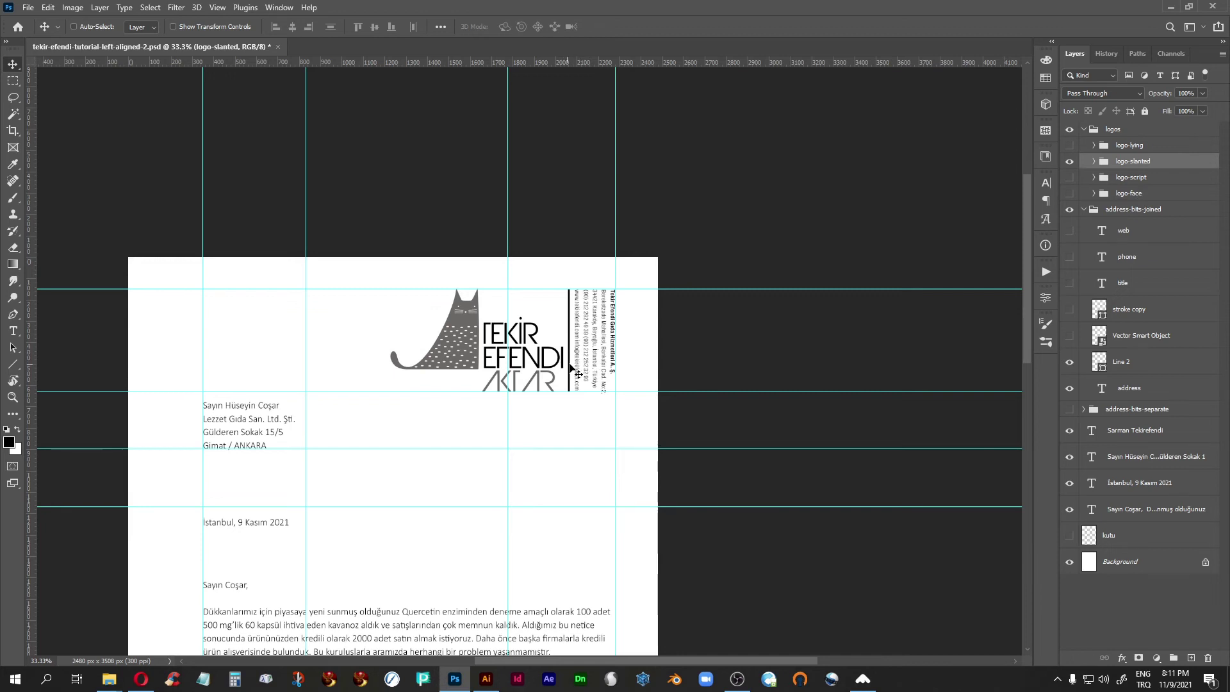
{"action": "key", "text": "ctrl+semicolon"}
{"action": "left_click_drag", "start_coordinate": [527, 513], "coordinate": [678, 357]}
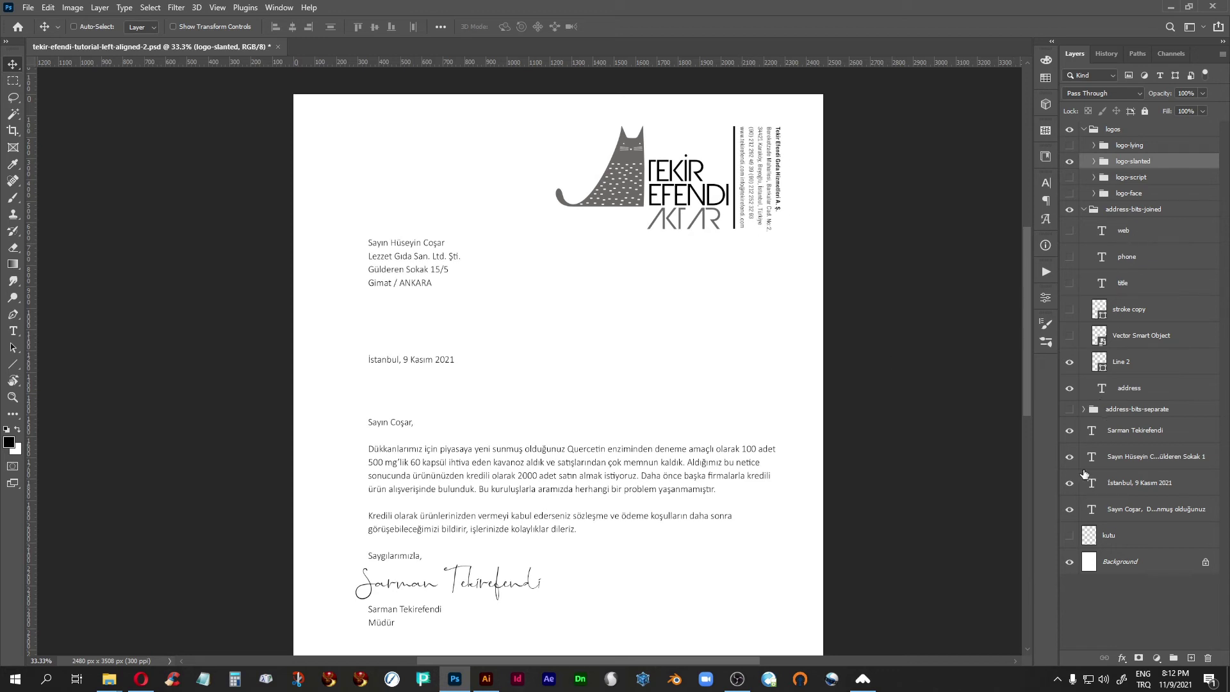
{"action": "left_click", "coordinate": [1092, 396]}
{"action": "key", "text": "ctrl"}
{"action": "key", "text": "ctrl+t"}
{"action": "left_click_drag", "start_coordinate": [683, 142], "coordinate": [643, 200]}
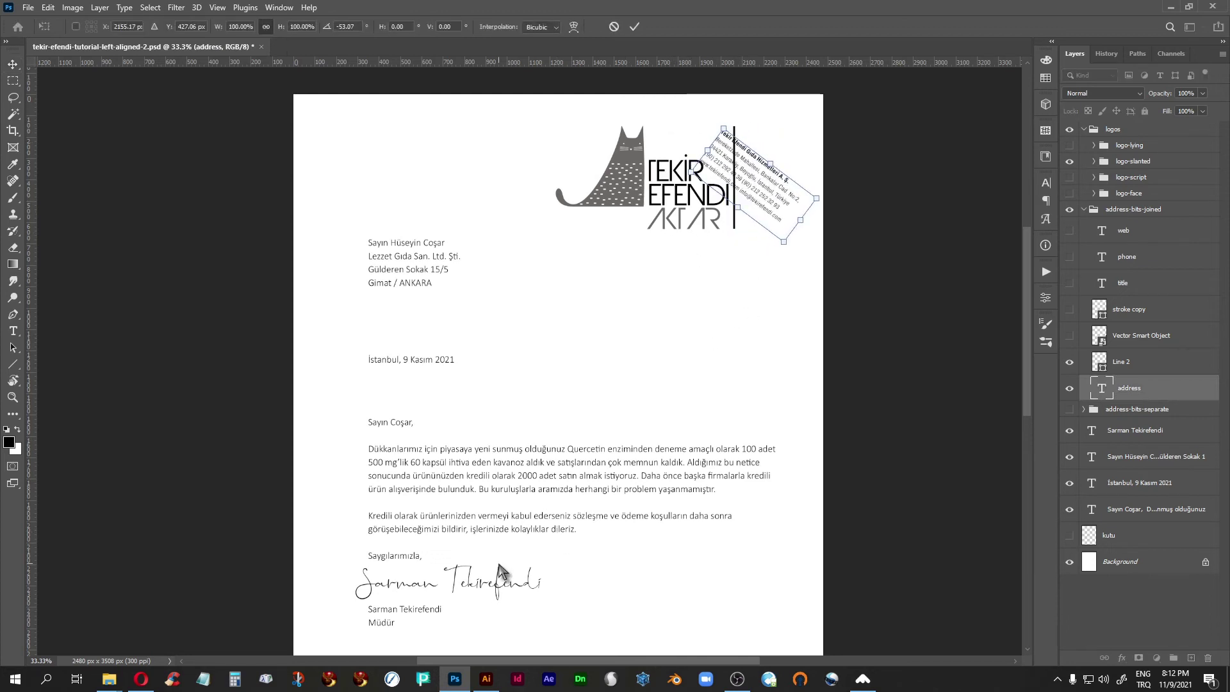
{"action": "key", "text": "Escape"}
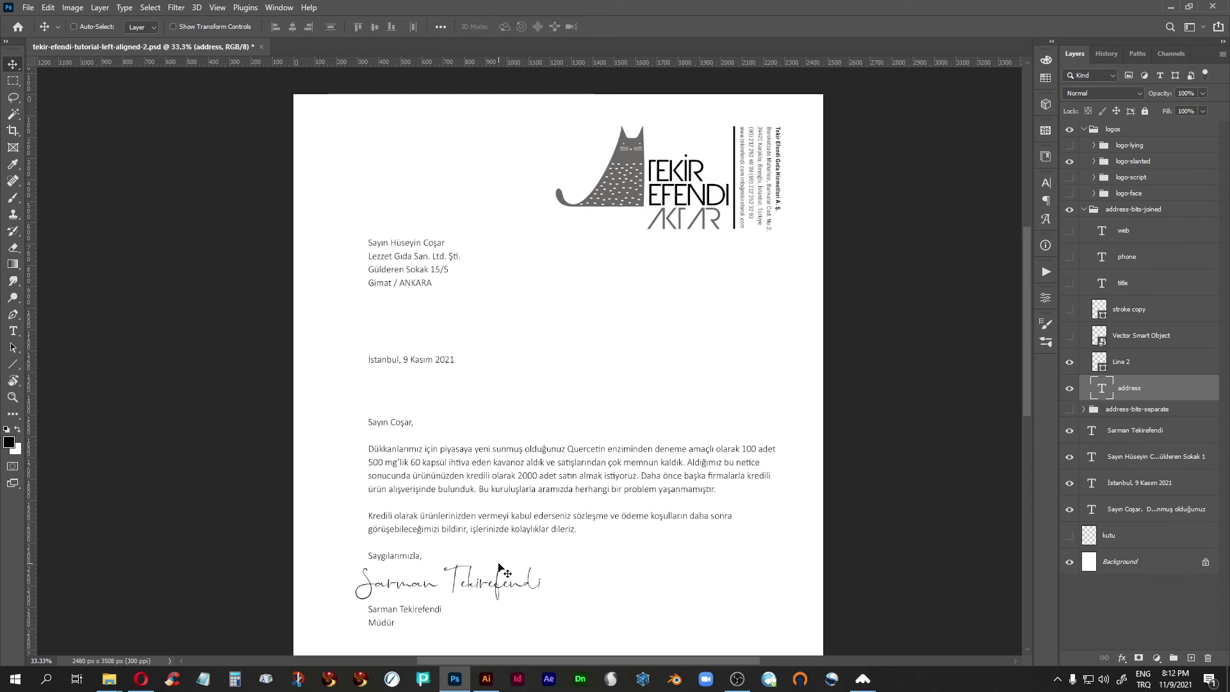
Step: Show the guides and move the divider line and address together into the left margin, below the signature
{"action": "key", "text": "ctrl+semicolon"}
{"action": "mouse_move", "coordinate": [679, 455]}
{"action": "left_mouse_down"}
{"action": "mouse_move", "coordinate": [725, 389]}
{"action": "mouse_move", "coordinate": [692, 436]}
{"action": "left_mouse_up"}
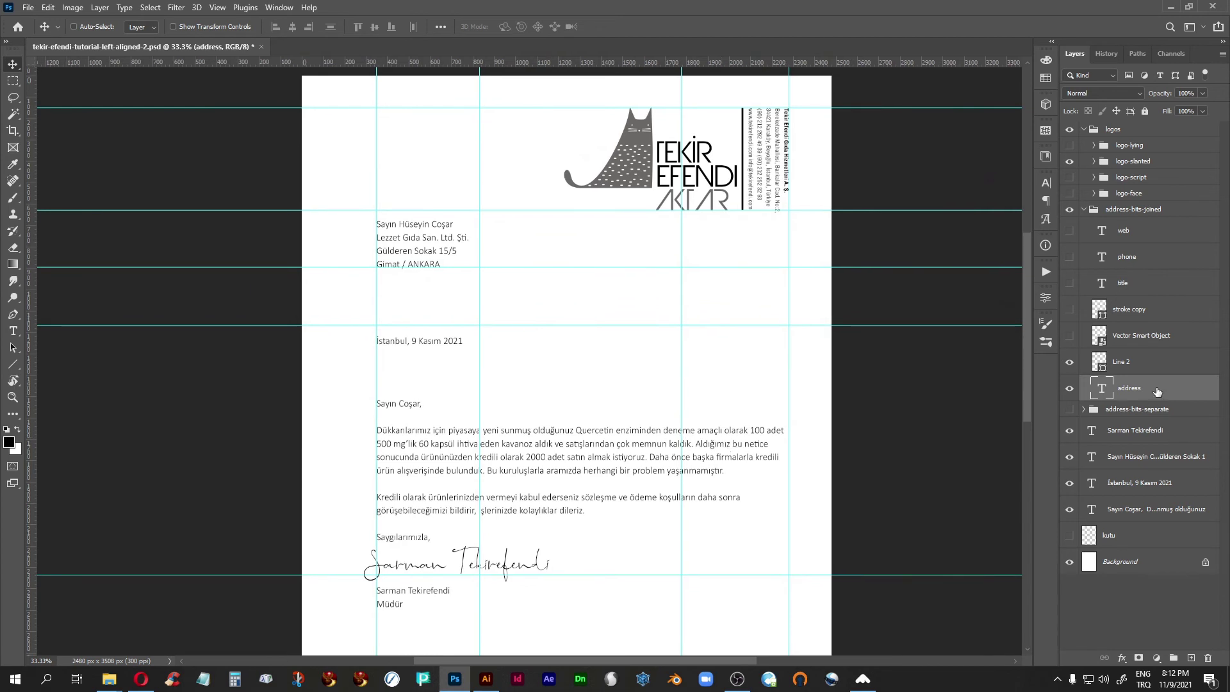
{"action": "left_click", "coordinate": [1147, 372], "text": "shift"}
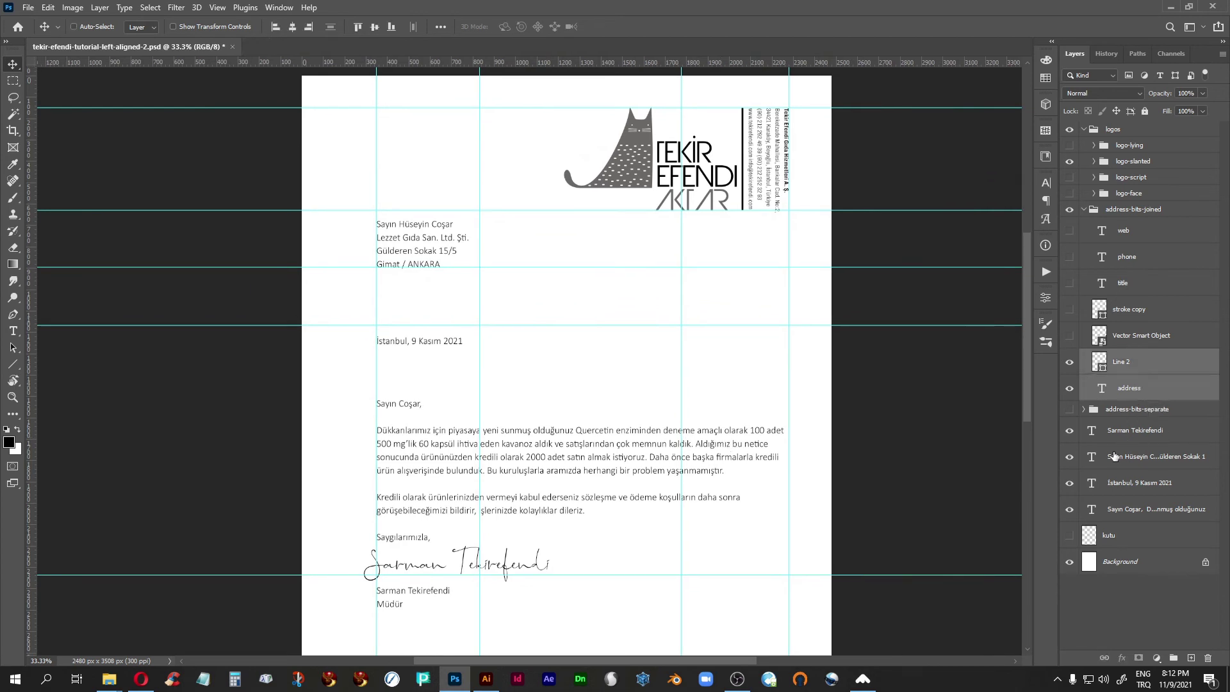
{"action": "left_click_drag", "start_coordinate": [772, 153], "coordinate": [438, 468]}
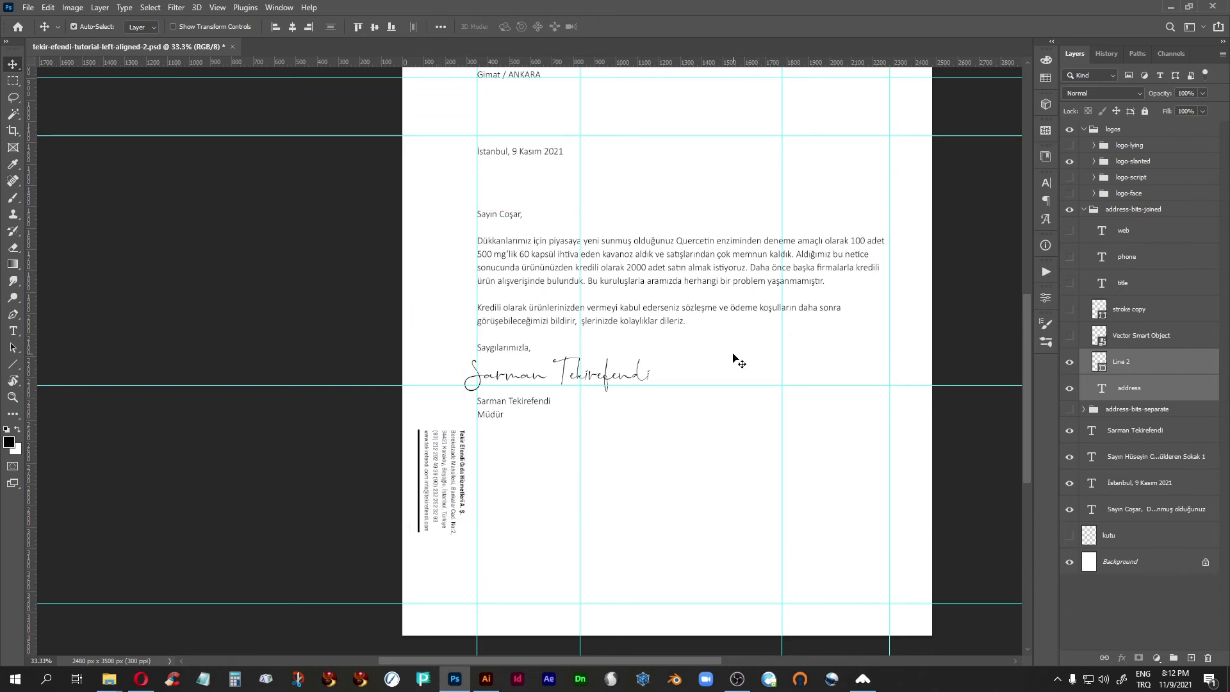
Step: Rotate the divider line and address together 180° so the text reads upward with the line on its right
{"action": "key", "text": "ctrl+t"}
{"action": "left_click_drag", "start_coordinate": [433, 422], "coordinate": [443, 612]}
{"action": "key", "text": "Return"}
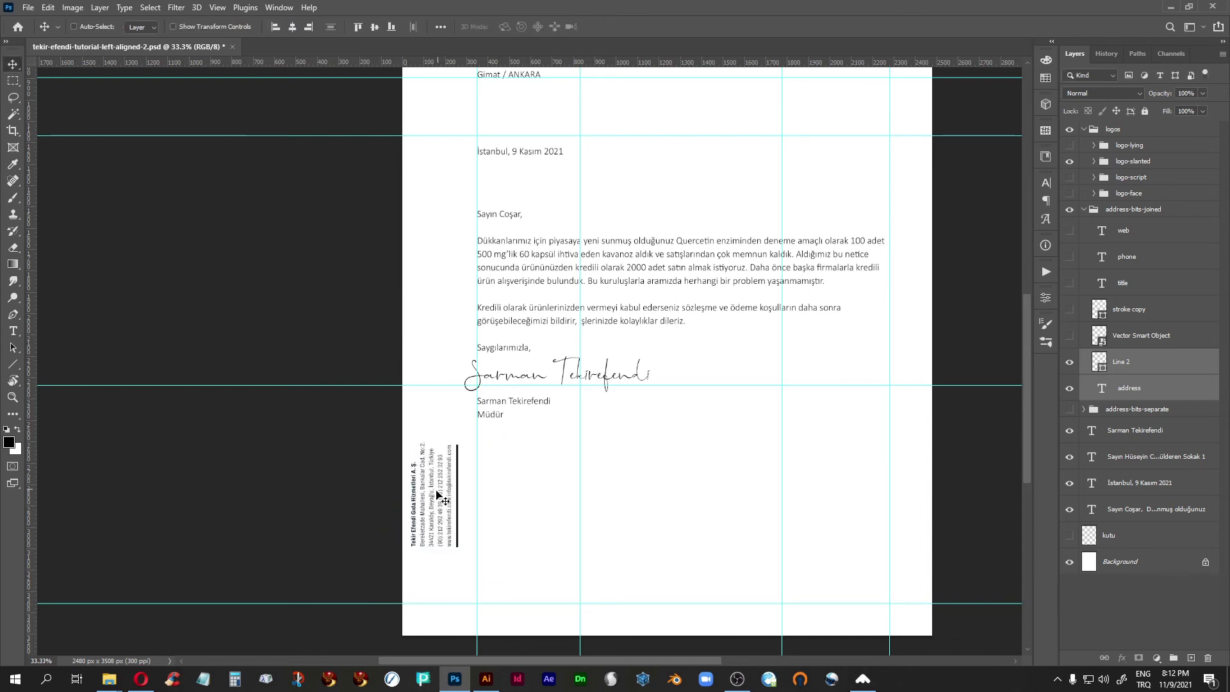
Step: Shift the line and address slightly right within the left margin and lower them to end at the bottom guide
{"action": "key", "text": "Right"}
{"action": "key", "text": "Right"}
{"action": "key", "text": "Right"}
{"action": "key", "text": "Right"}
{"action": "key", "text": "Right"}
{"action": "key", "text": "Right"}
{"action": "key", "text": "Right"}
{"action": "key", "text": "Right"}
{"action": "key", "text": "Right"}
{"action": "key", "text": "Right"}
{"action": "key", "text": "Right"}
{"action": "key", "text": "Right"}
{"action": "key", "text": "Right"}
{"action": "key", "text": "Right"}
{"action": "key", "text": "Right"}
{"action": "key", "text": "Right"}
{"action": "key", "text": "Right"}
{"action": "key", "text": "Right"}
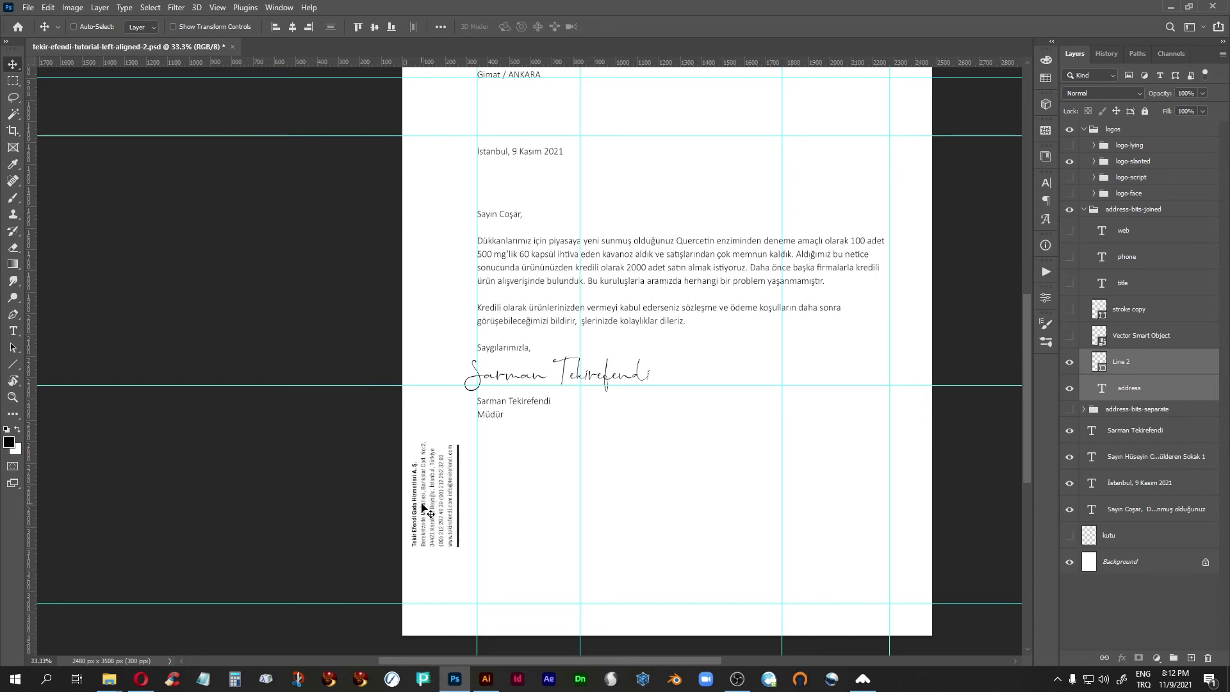
{"action": "key", "text": "Right"}
{"action": "key", "text": "Right"}
{"action": "key", "text": "Right"}
{"action": "key", "text": "Right"}
{"action": "key", "text": "Right"}
{"action": "key", "text": "Right"}
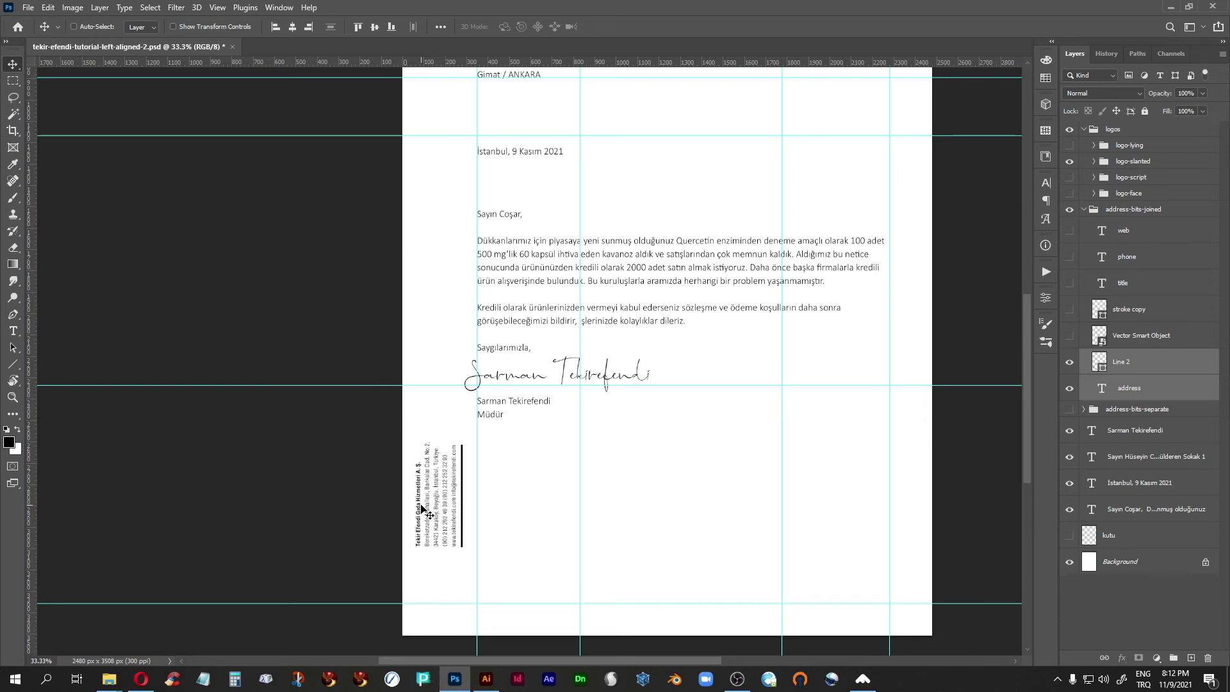
{"action": "left_click_drag", "start_coordinate": [448, 475], "coordinate": [468, 590]}
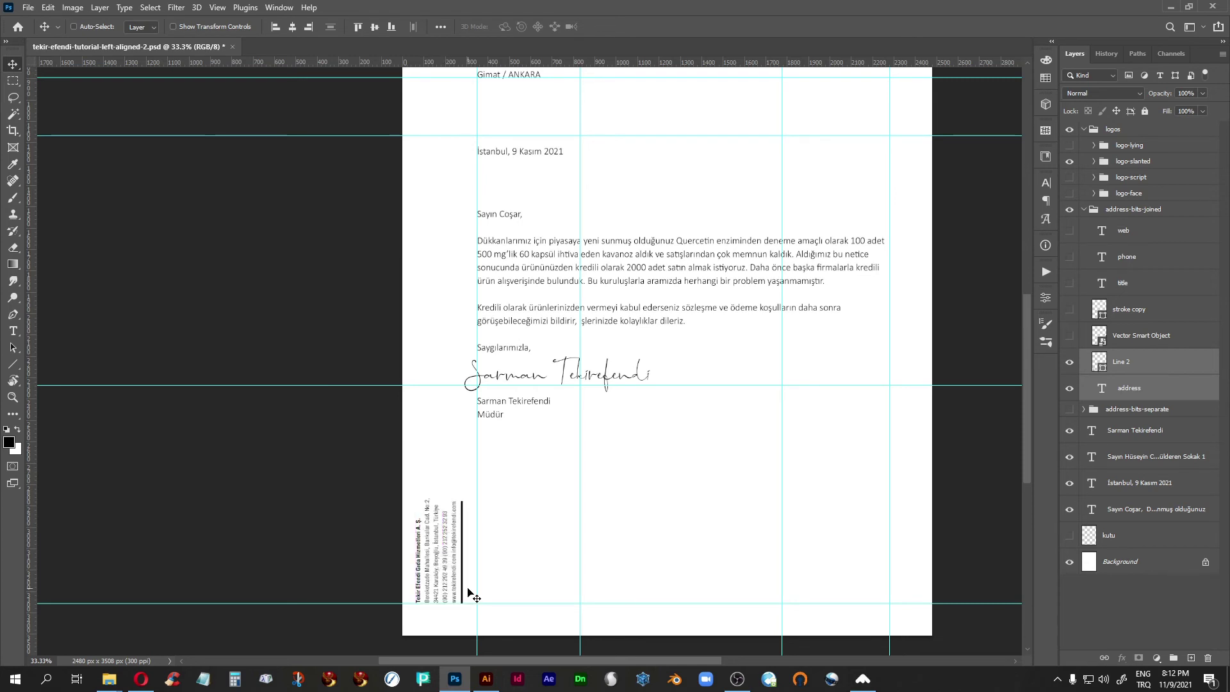
Step: Move the logo-slanted group horizontally to the right so EFENDI ends at the right margin guide
{"action": "key", "text": "ctrl+h"}
{"action": "scroll", "coordinate": [468, 590], "scroll_direction": "down", "scroll_amount": 2}
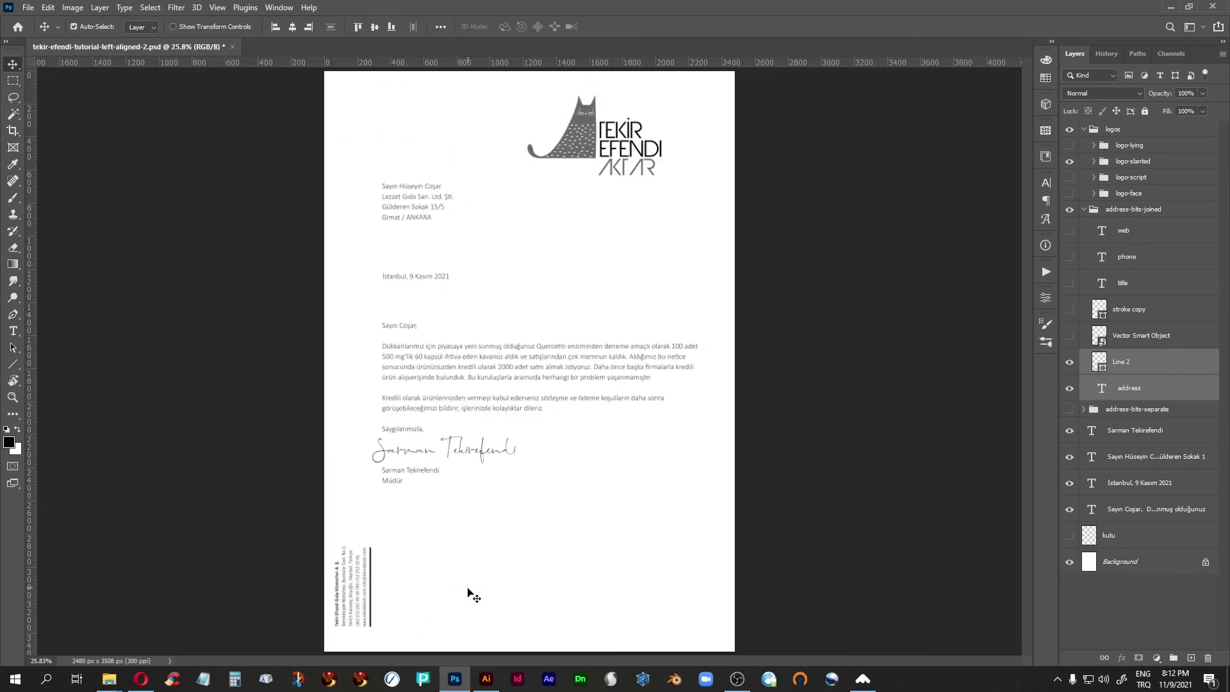
{"action": "left_click", "coordinate": [1129, 161]}
{"action": "key", "text": "ctrl+h"}
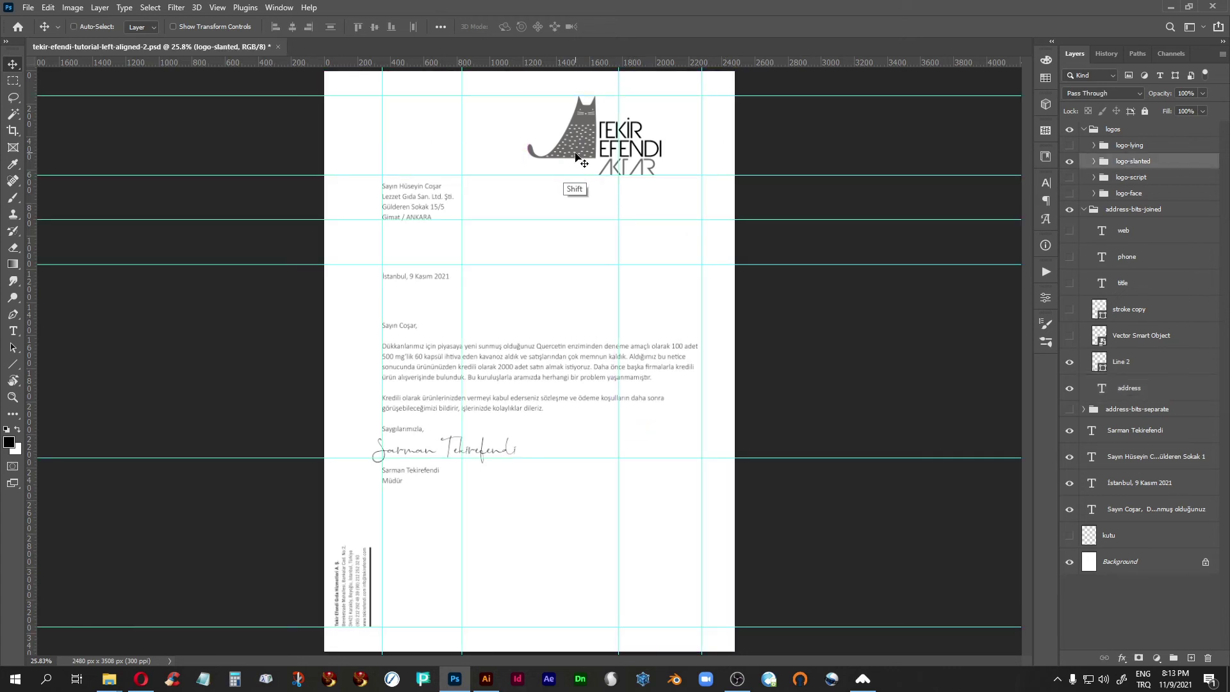
{"action": "left_click_drag", "start_coordinate": [577, 156], "coordinate": [621, 157]}
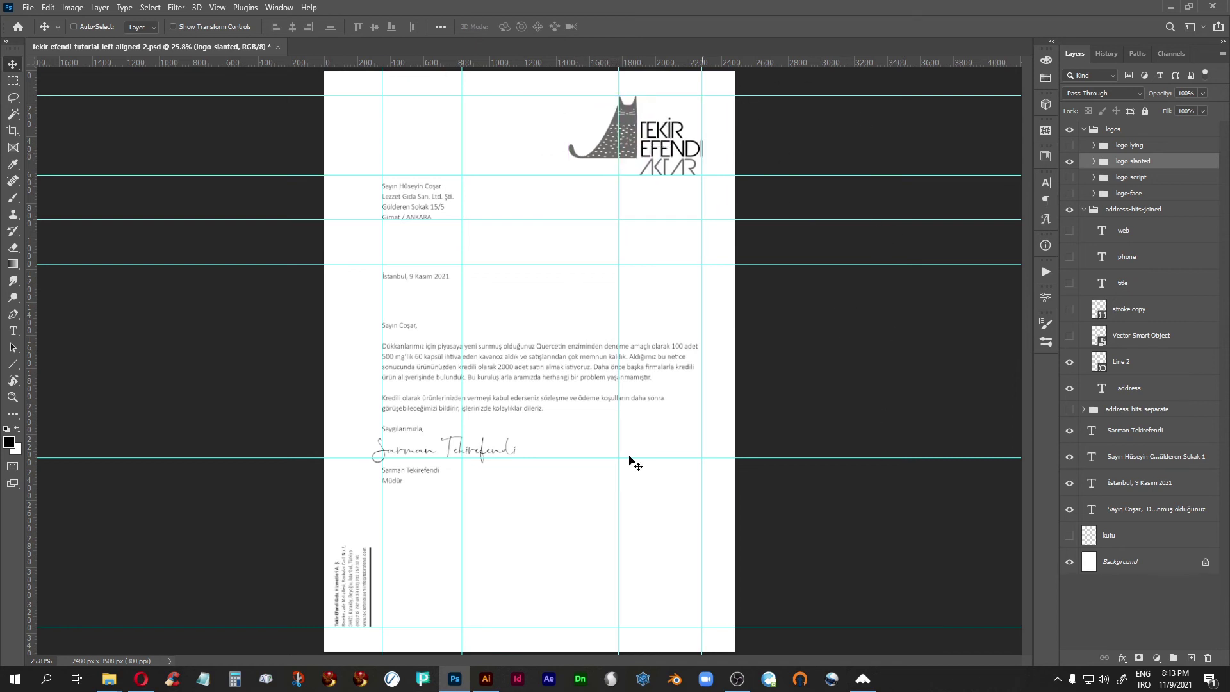
Step: Hide the guides and raise the logo-slanted group by about 70 px
{"action": "key", "text": "ctrl"}
{"action": "key", "text": "ctrl+semicolon"}
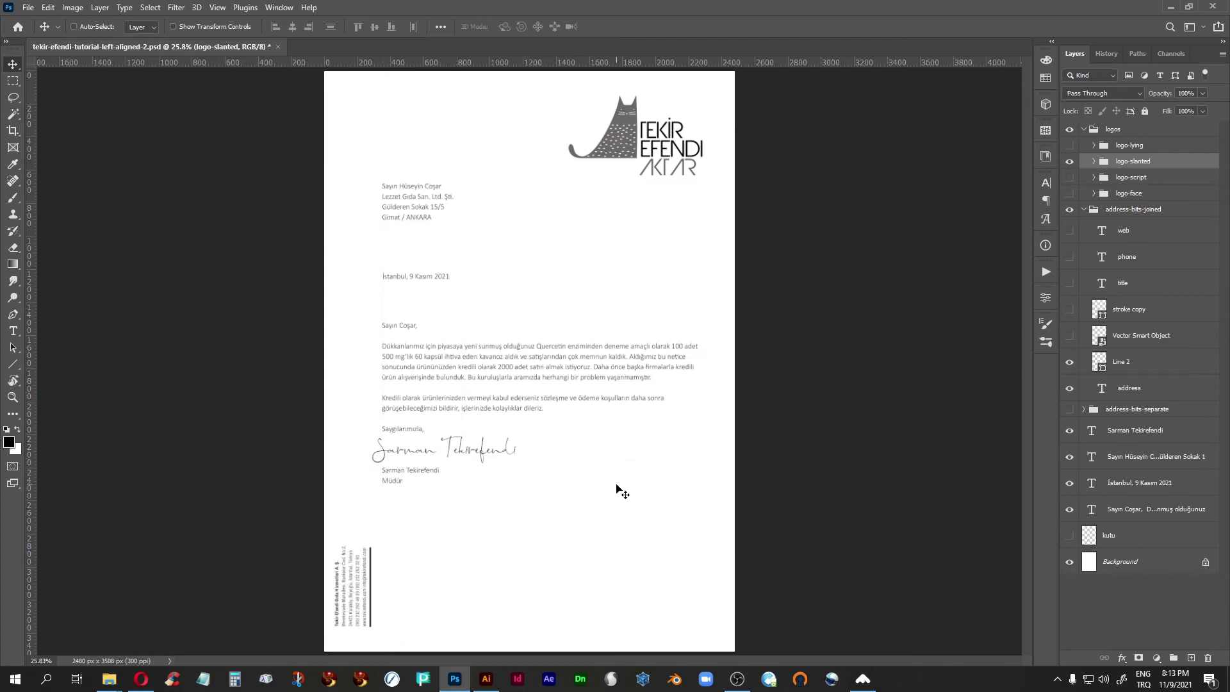
{"action": "key", "text": "shift+Up"}
{"action": "key", "text": "shift+Up"}
{"action": "key", "text": "shift+Up"}
{"action": "key", "text": "shift+Up"}
{"action": "key", "text": "shift+Up"}
{"action": "key", "text": "shift+Up"}
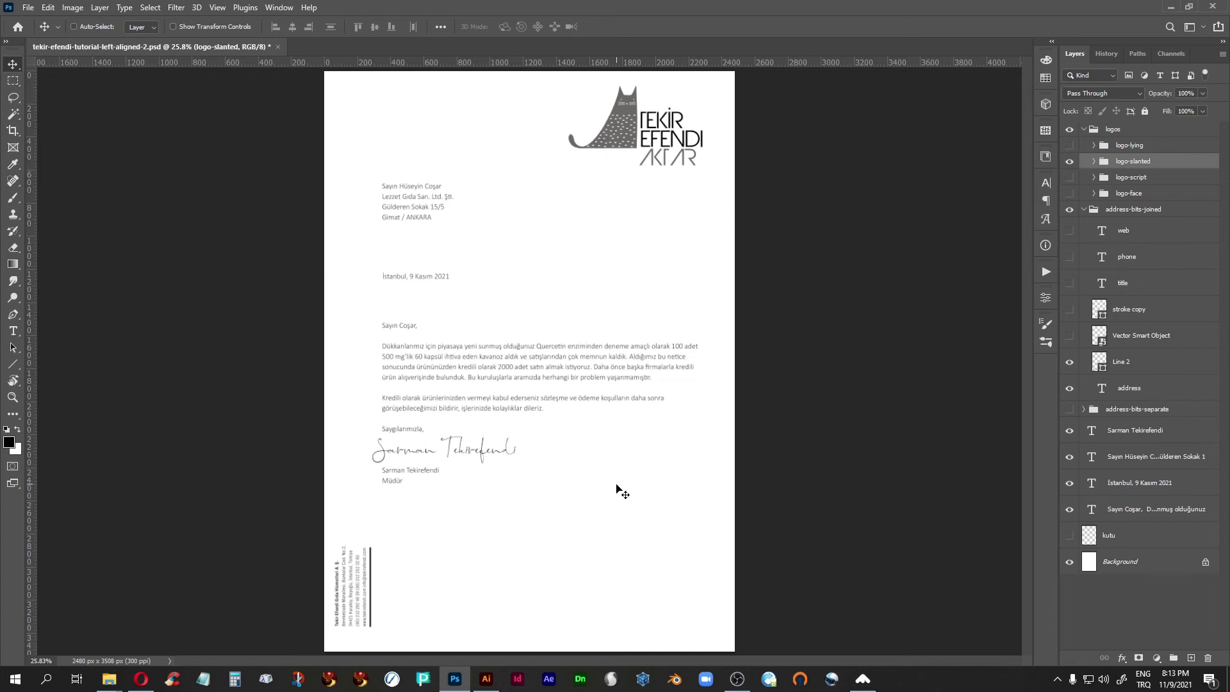
{"action": "key", "text": "shift+Up"}
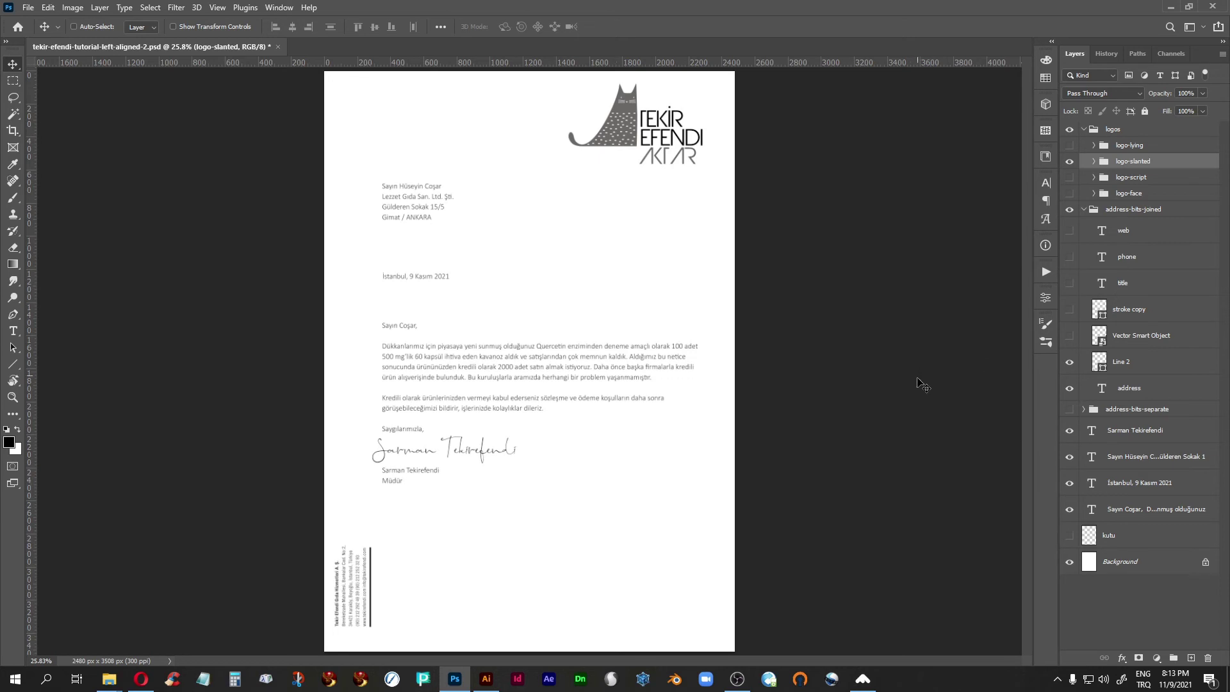
Step: Compare the earlier logo and address arrangements through the document history, and return to the latest state
{"action": "left_click", "coordinate": [1115, 59]}
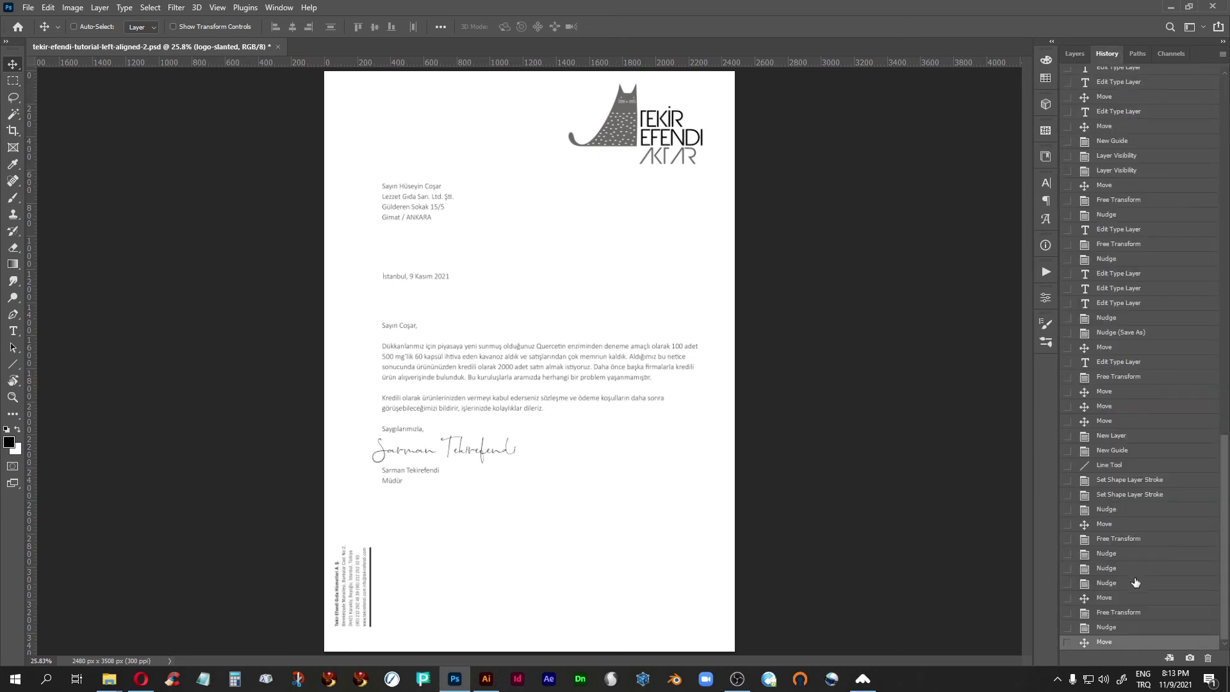
{"action": "left_click", "coordinate": [1105, 524]}
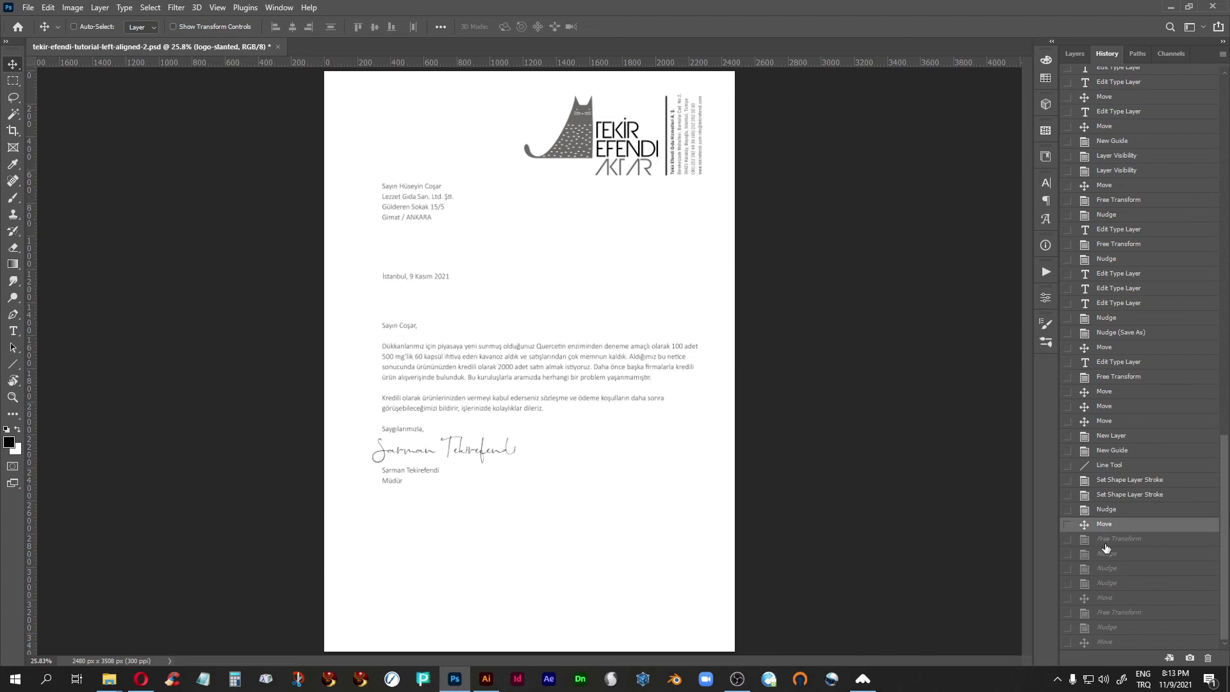
{"action": "left_click", "coordinate": [1106, 542]}
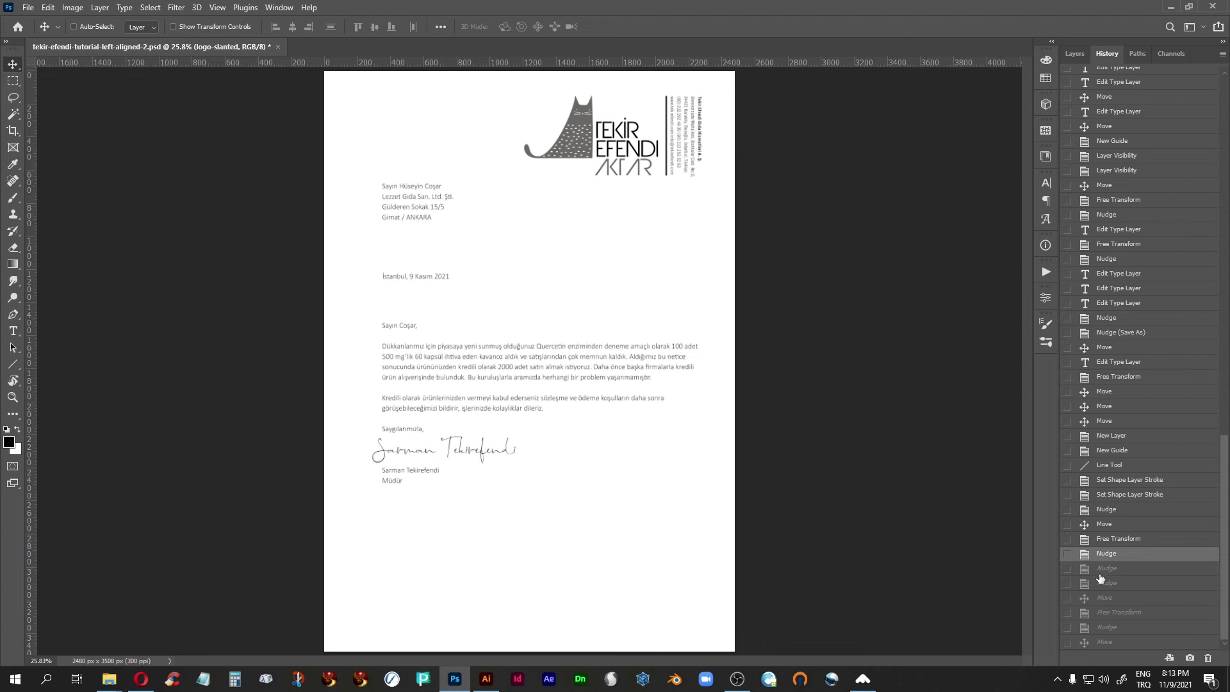
{"action": "left_click", "coordinate": [1103, 570]}
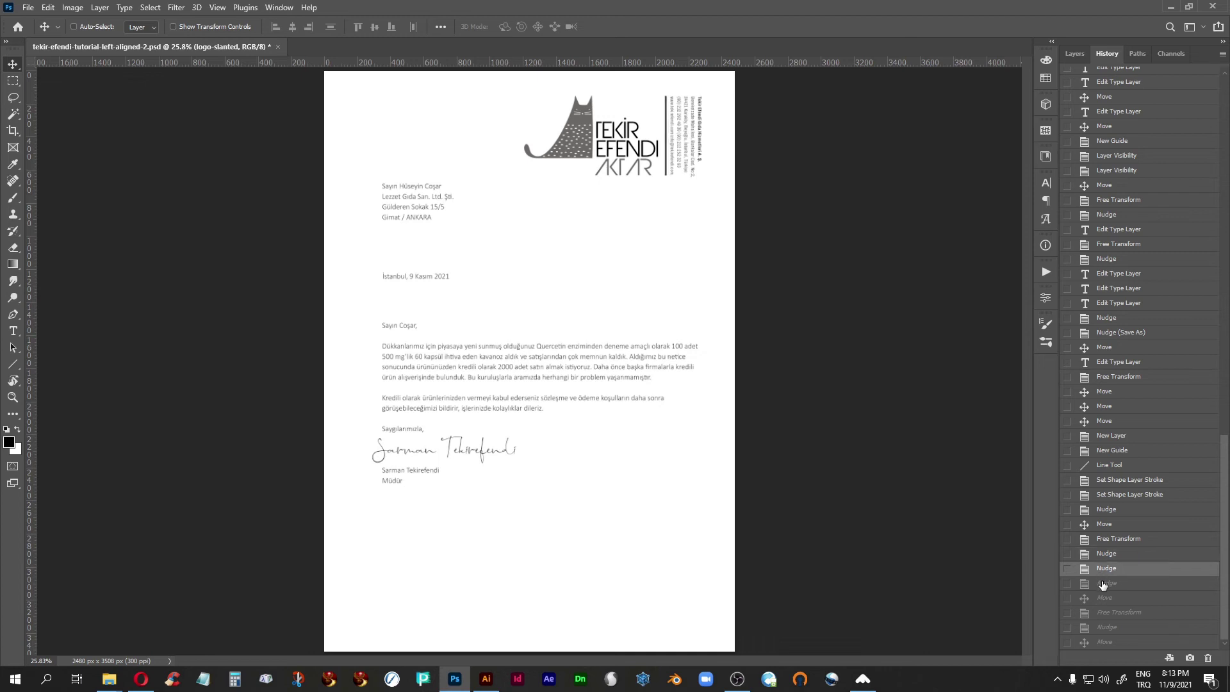
{"action": "left_click", "coordinate": [1103, 584]}
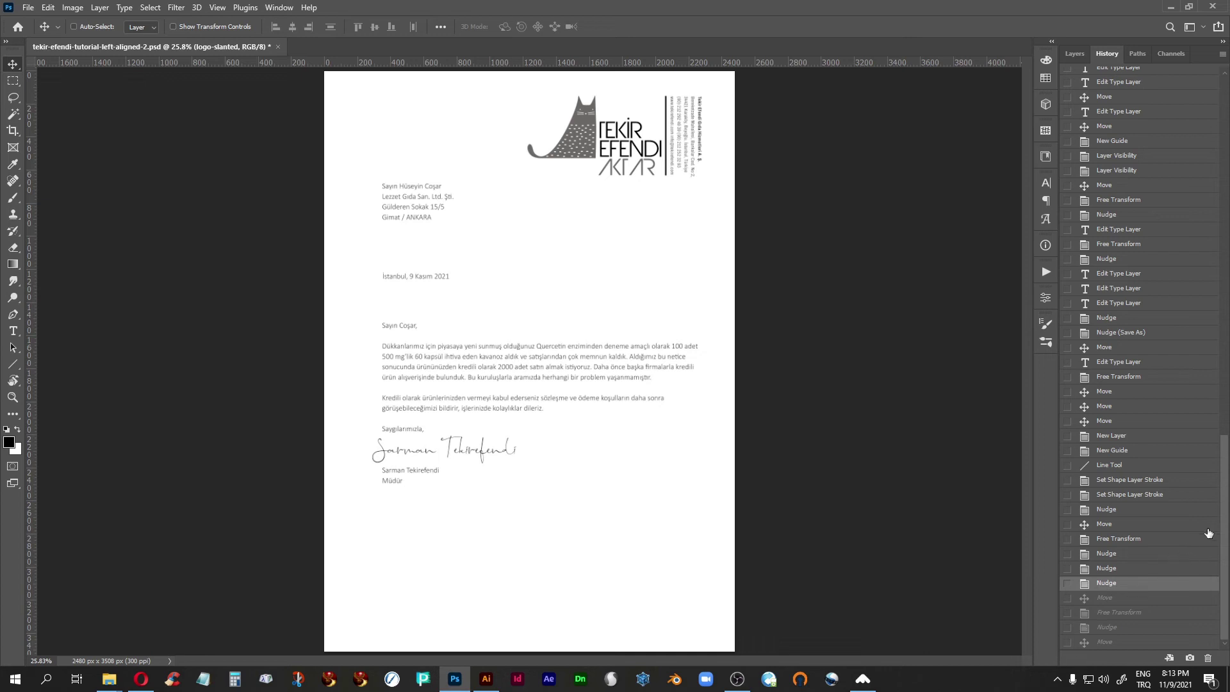
{"action": "left_click", "coordinate": [1099, 642]}
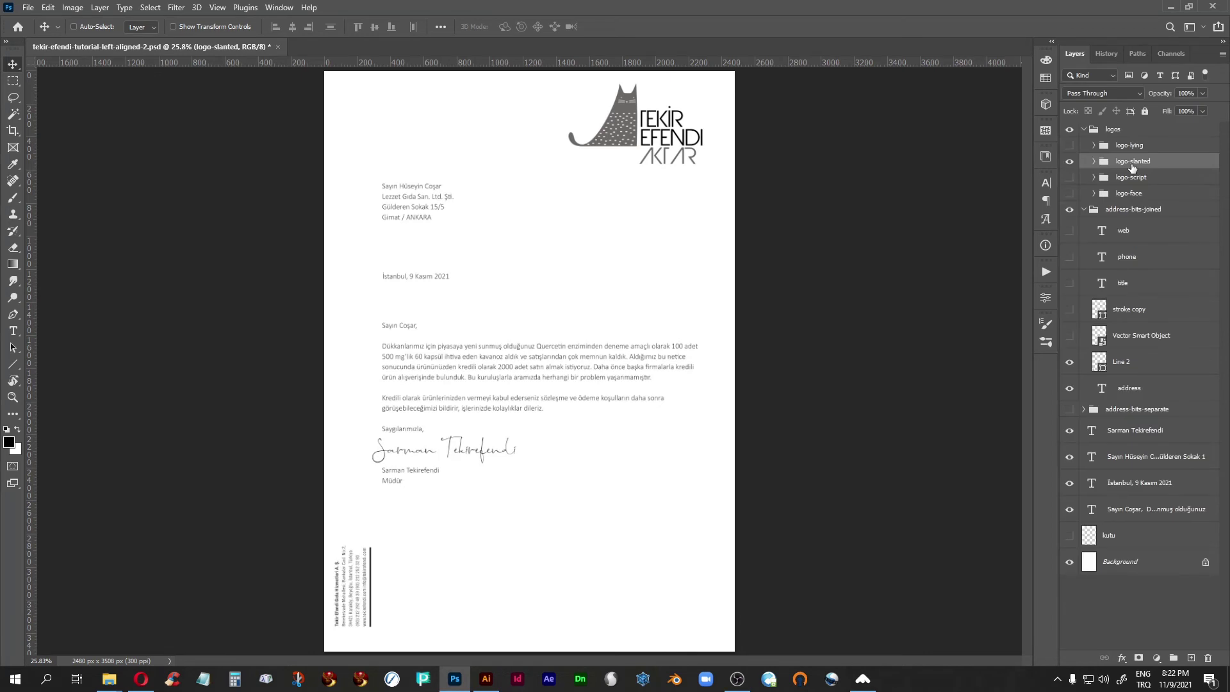
Step: Try tightening the kerning between the T and the second A of AKTAR in the logo-slanted group
{"action": "left_click", "coordinate": [12, 397]}
{"action": "left_click_drag", "start_coordinate": [586, 93], "coordinate": [744, 231]}
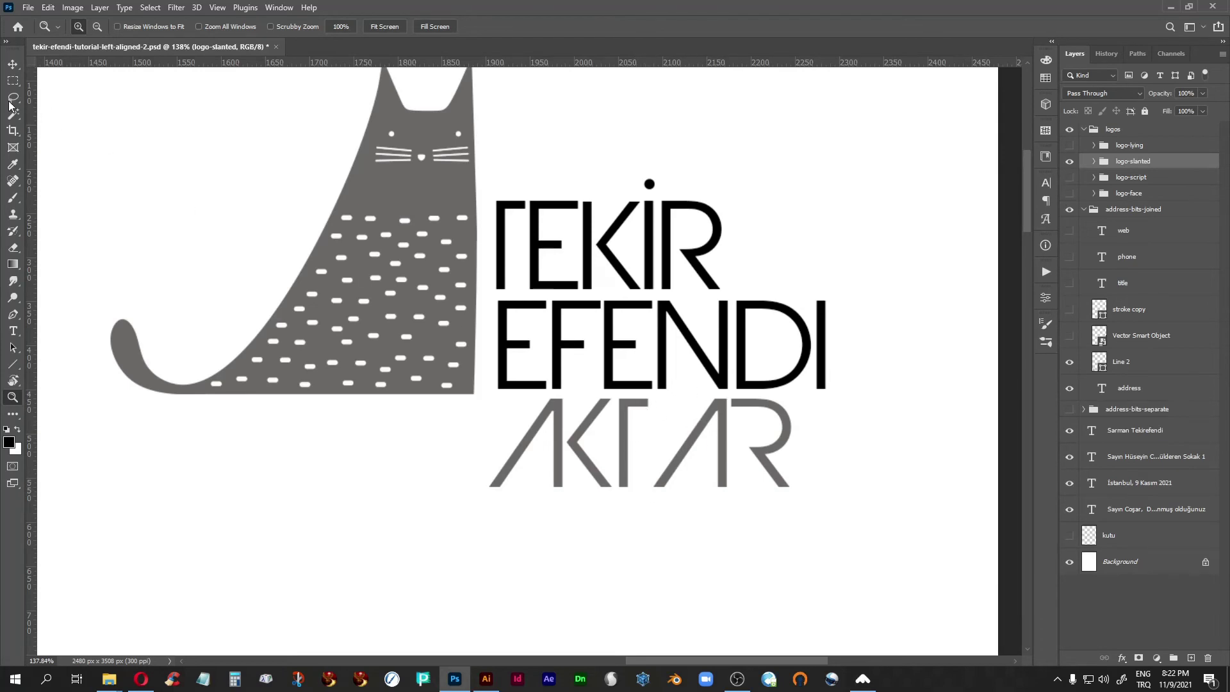
{"action": "left_click", "coordinate": [13, 330]}
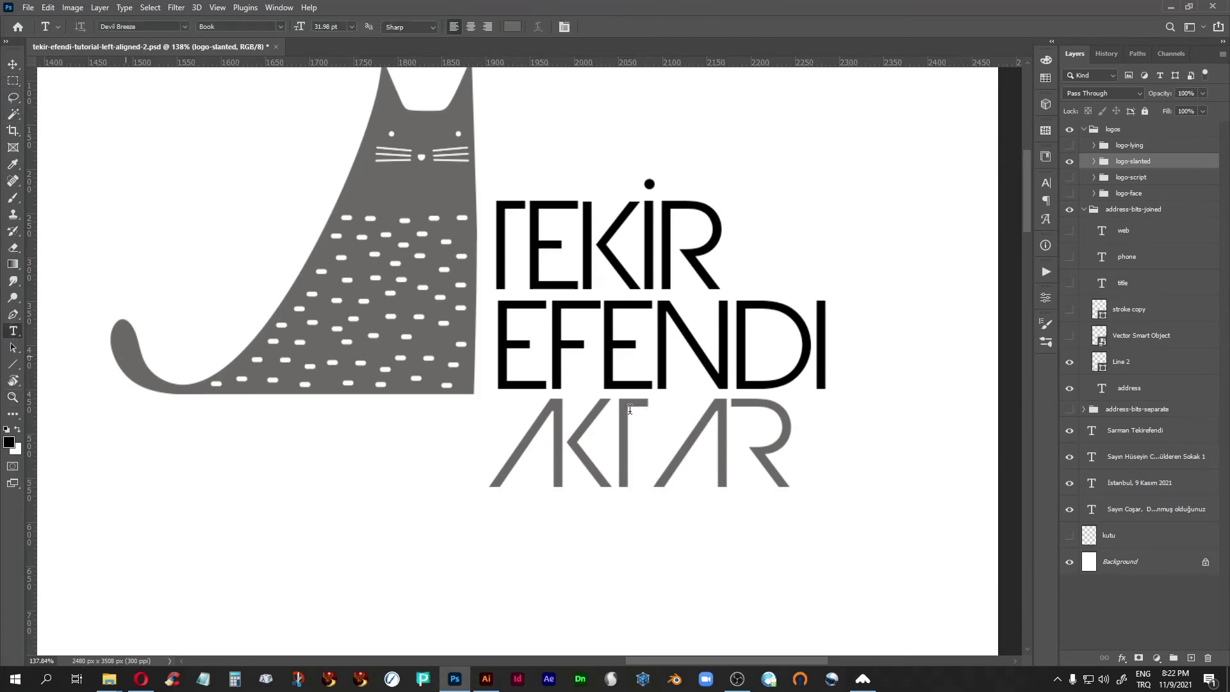
{"action": "left_click", "coordinate": [1094, 161]}
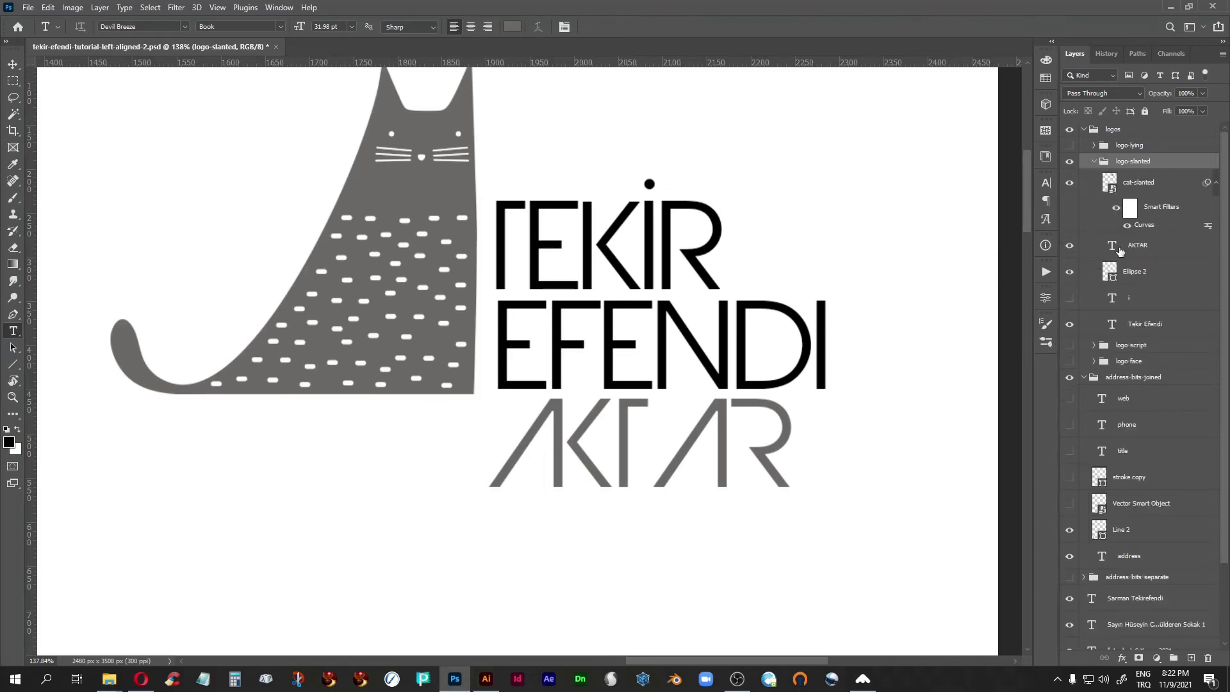
{"action": "double_click", "coordinate": [1113, 247]}
{"action": "left_click", "coordinate": [588, 580]}
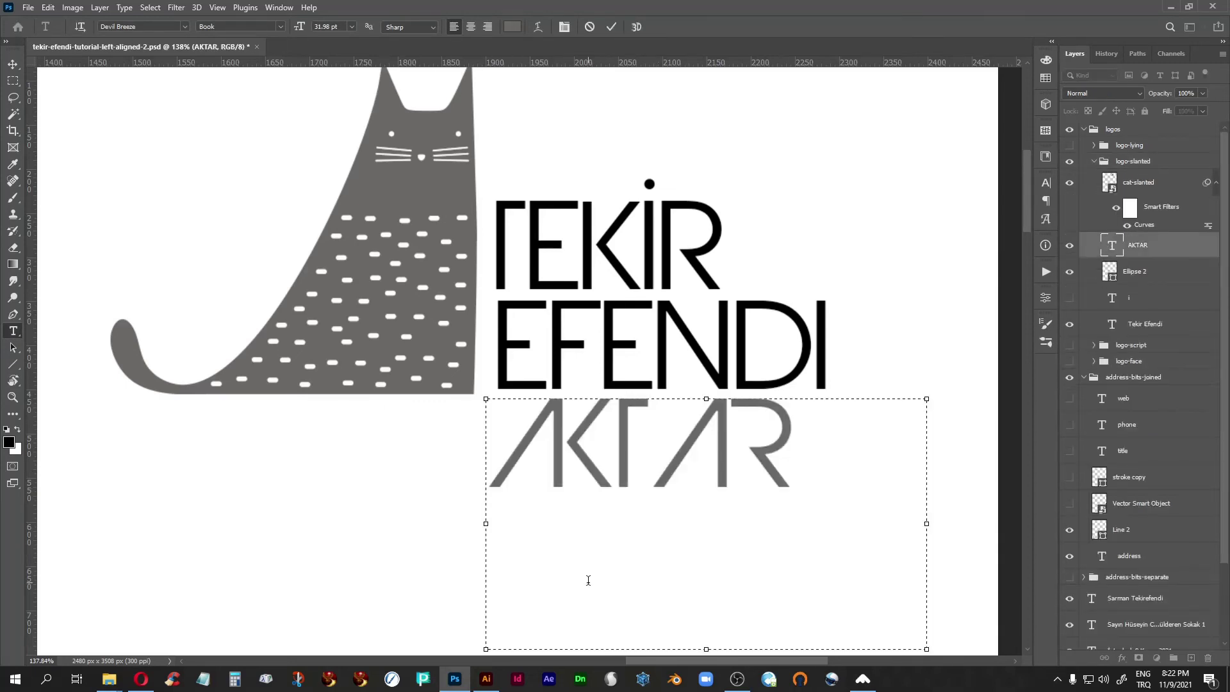
{"action": "key", "text": "alt+Left"}
{"action": "key", "text": "alt+Left"}
{"action": "key", "text": "alt+Left"}
{"action": "key", "text": "alt+Left"}
{"action": "key", "text": "alt+Left"}
{"action": "key", "text": "alt+Left"}
{"action": "key", "text": "alt+Left"}
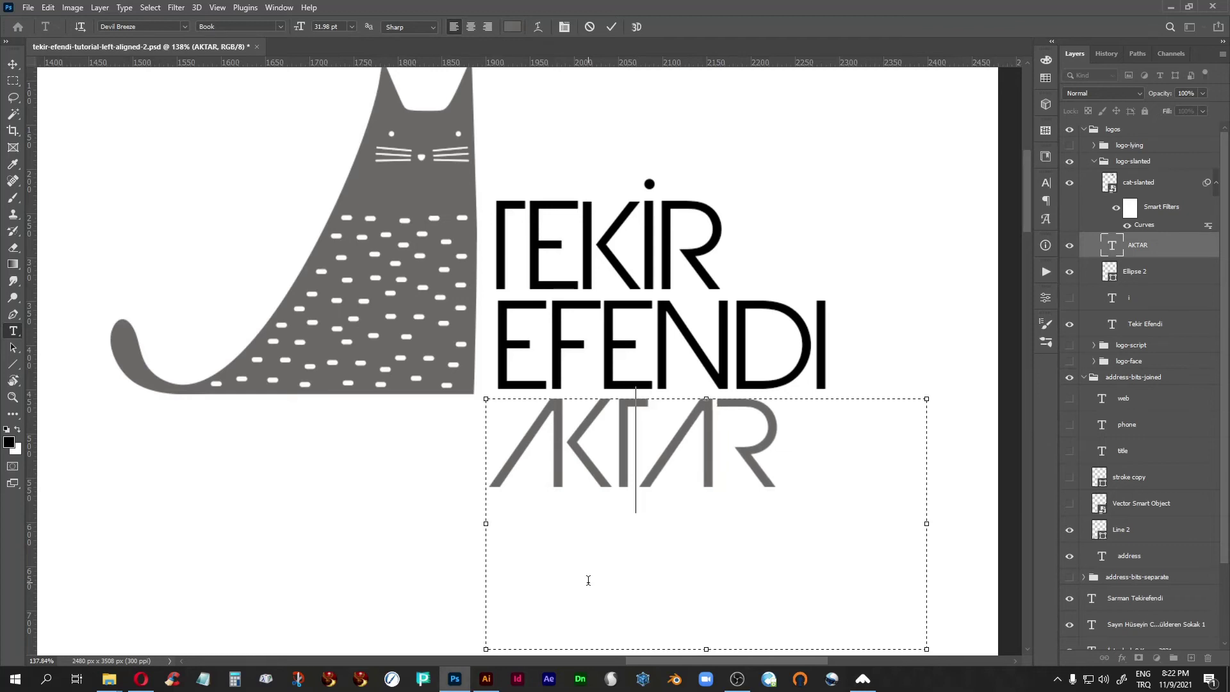
{"action": "key", "text": "alt+Left"}
{"action": "key", "text": "alt+Left"}
{"action": "key", "text": "alt+Left"}
{"action": "key", "text": "alt+Left"}
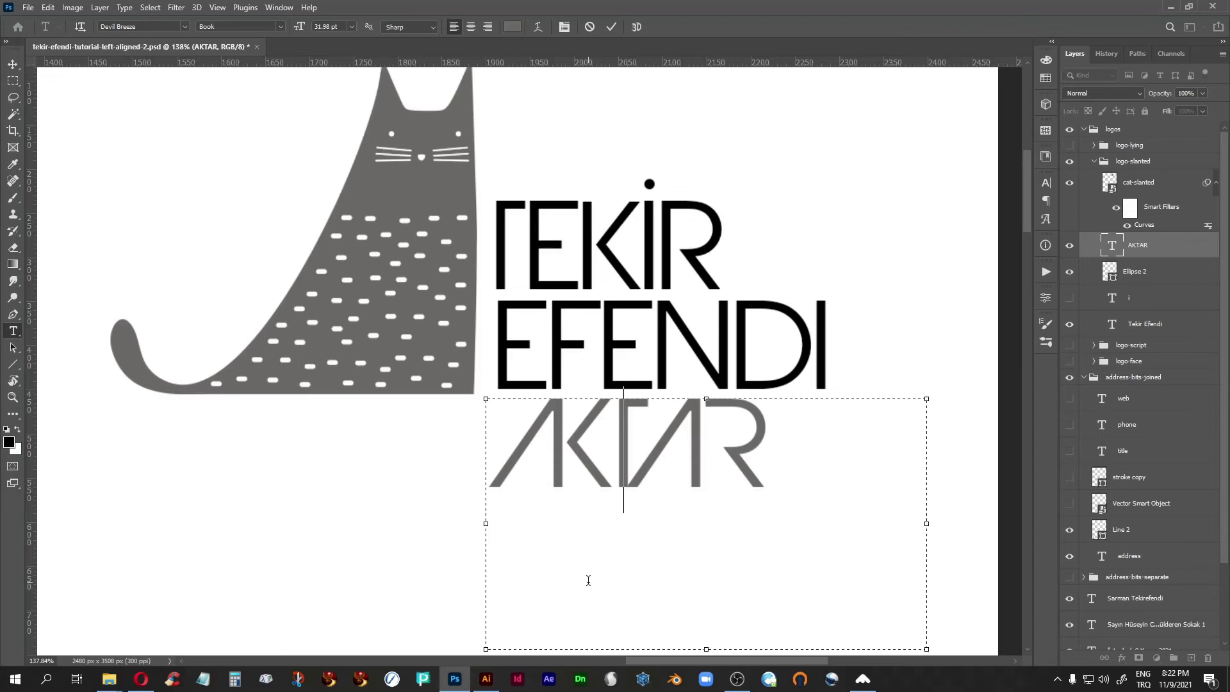
{"action": "key", "text": "alt+Right"}
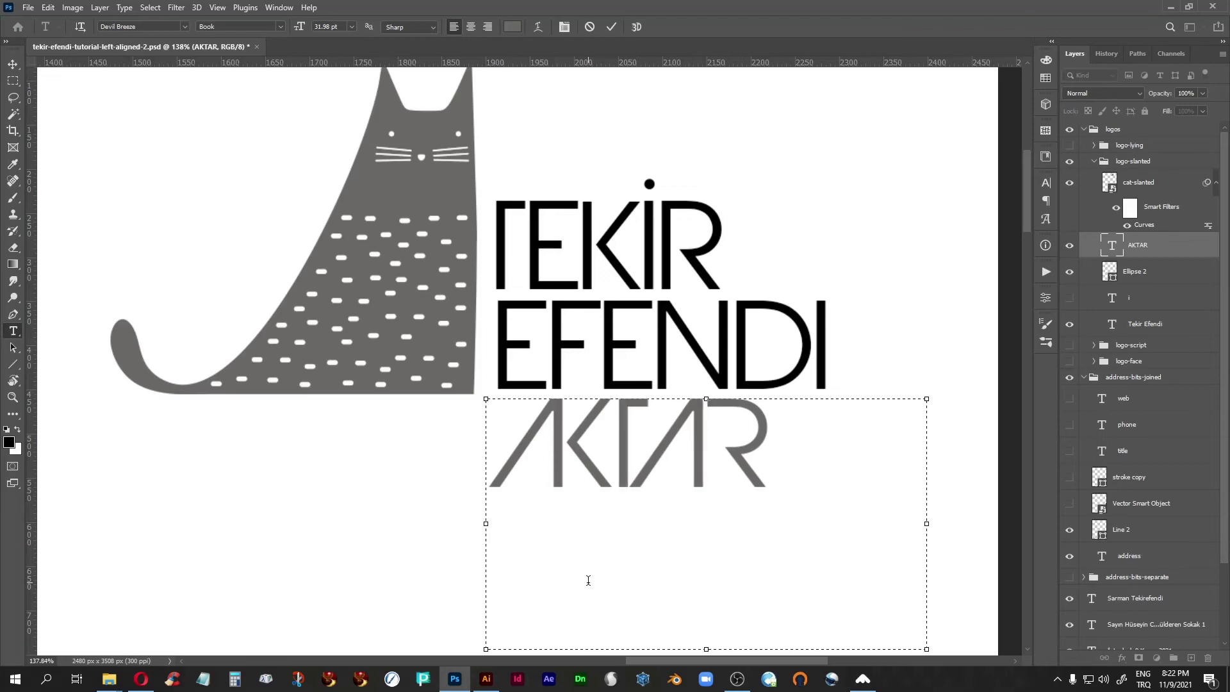
{"action": "left_click", "coordinate": [1109, 253]}
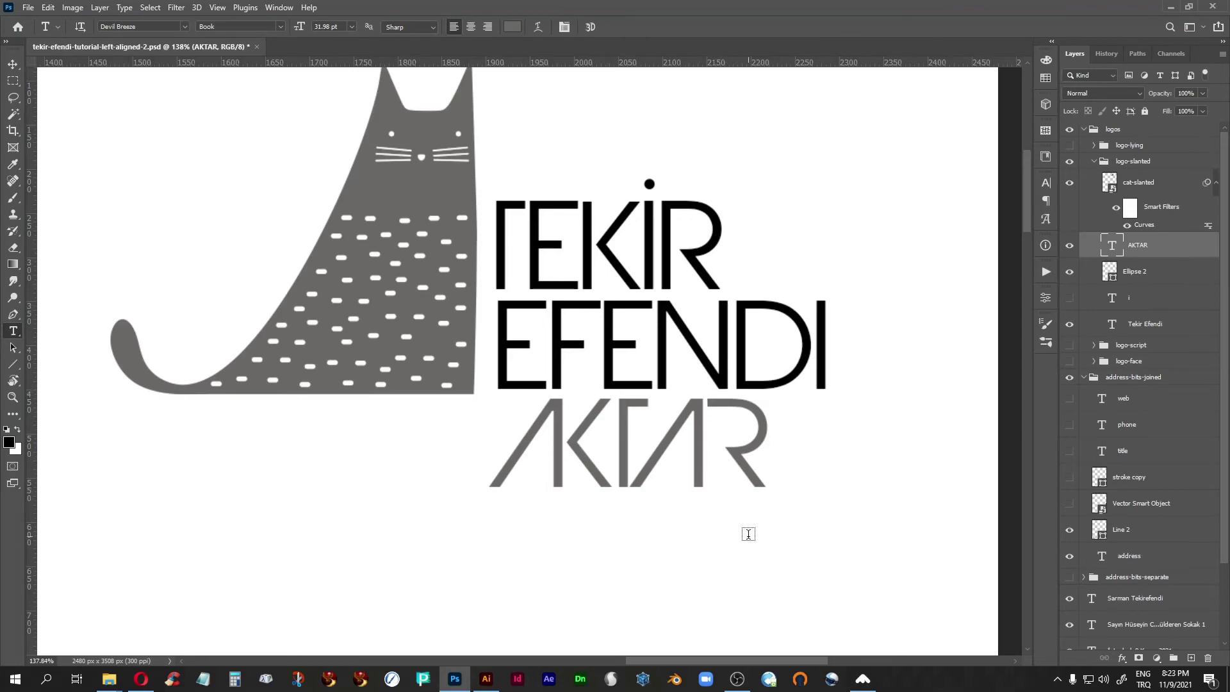
Step: Compare the original and tightened AKTAR spacing through the document history, and return to the state before the kerning edit
{"action": "left_click", "coordinate": [13, 65]}
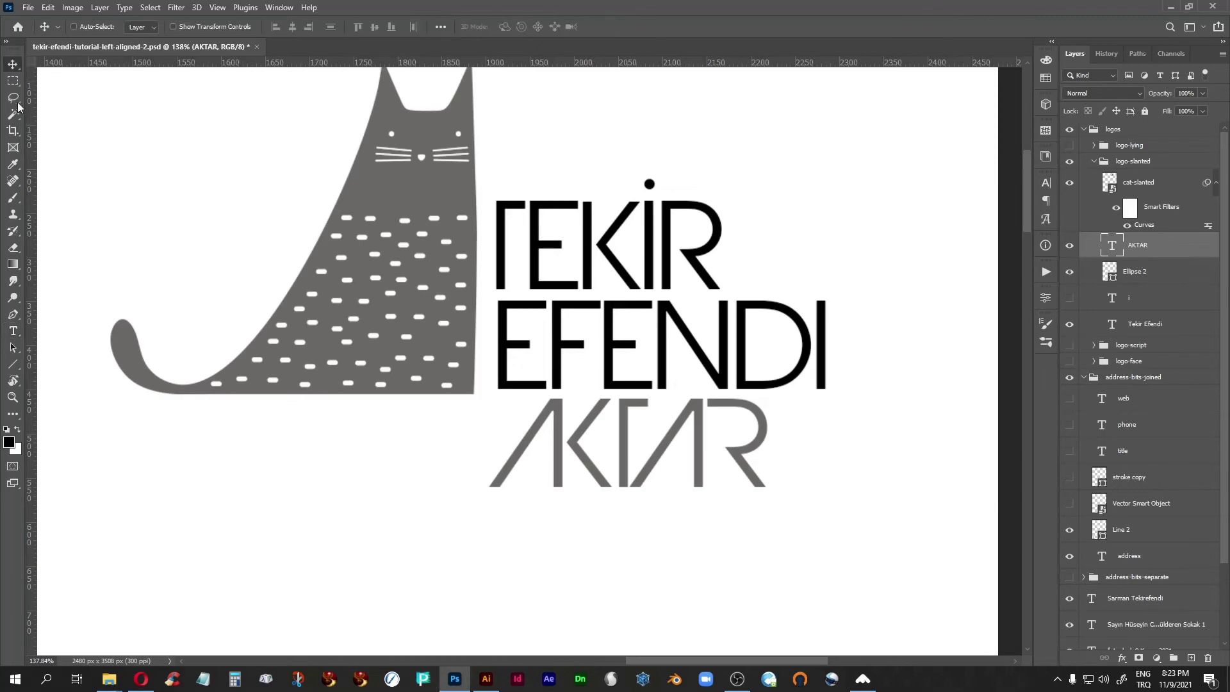
{"action": "key", "text": "ctrl+minus"}
{"action": "key", "text": "ctrl+minus"}
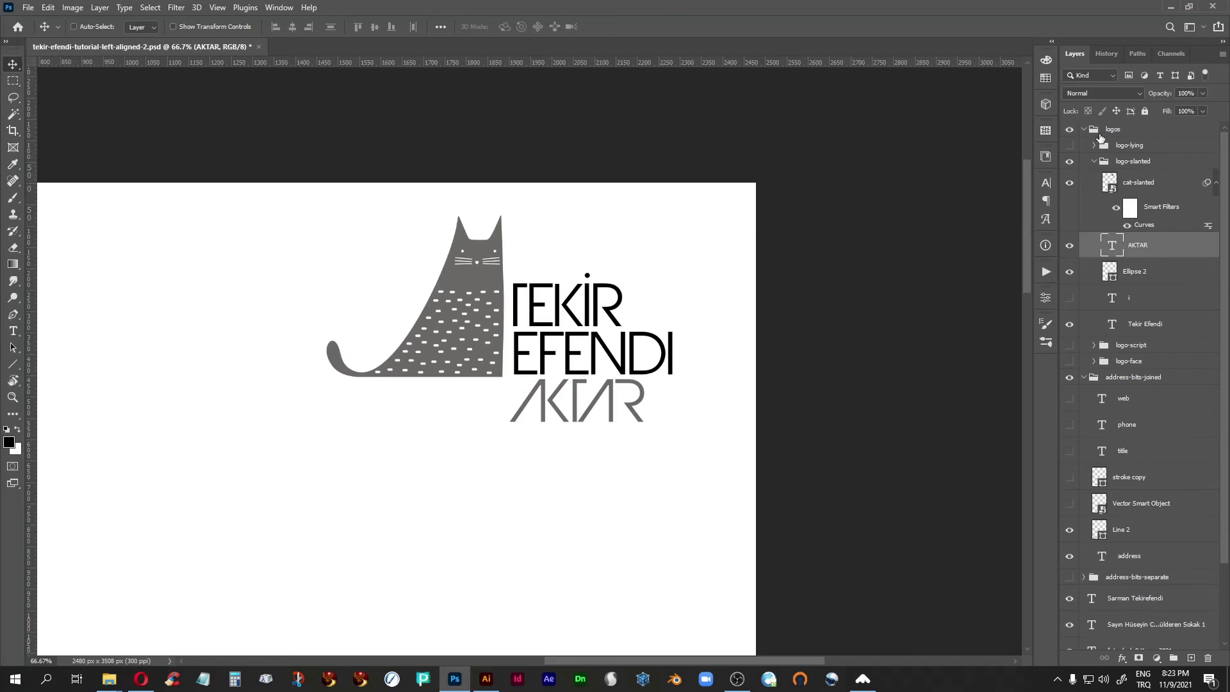
{"action": "left_click", "coordinate": [1108, 55]}
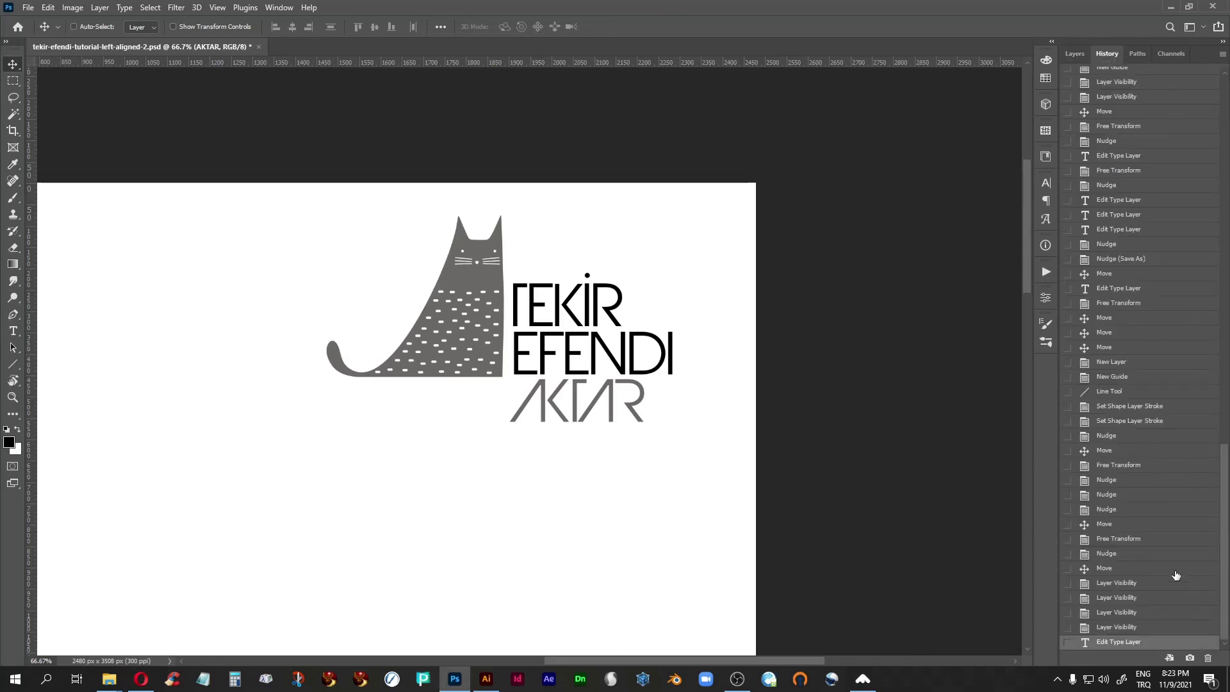
{"action": "left_click", "coordinate": [1117, 629]}
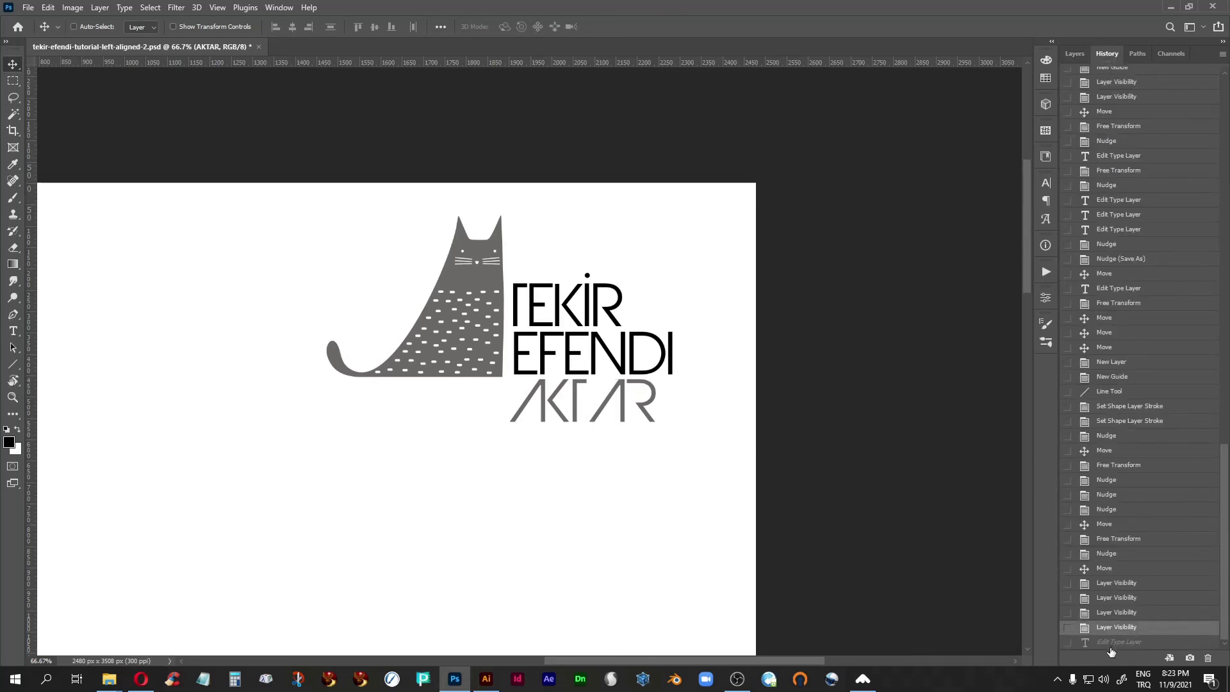
{"action": "left_click", "coordinate": [1115, 643]}
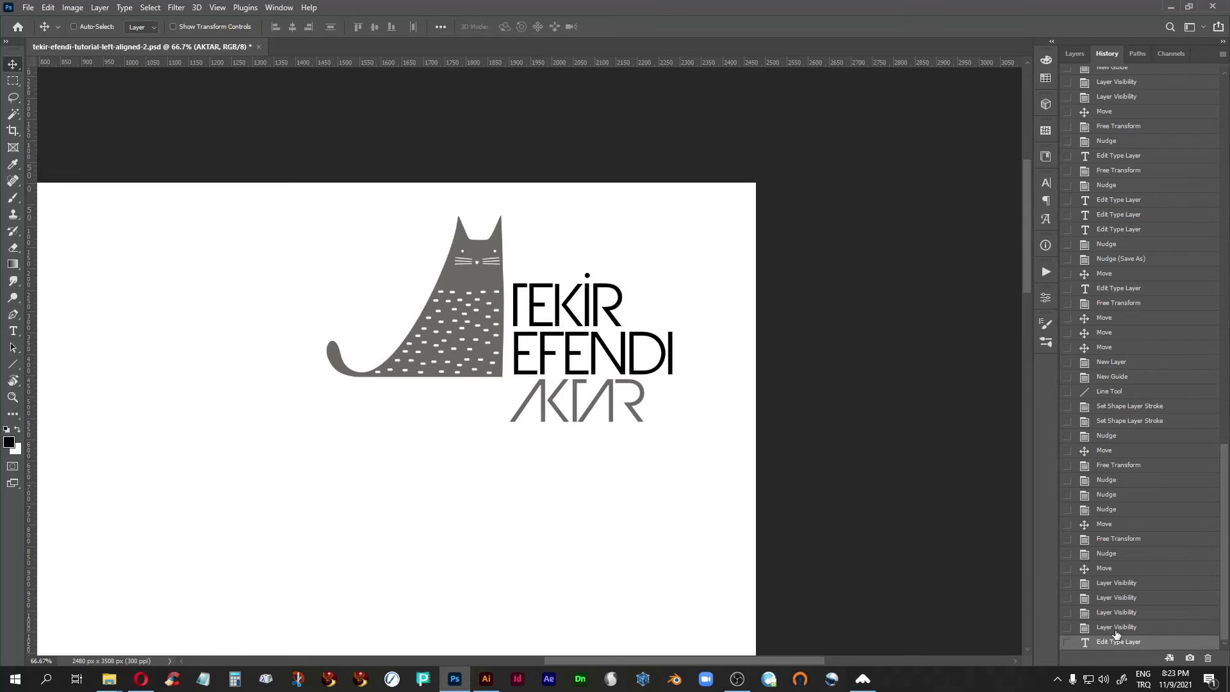
{"action": "left_click", "coordinate": [1116, 629]}
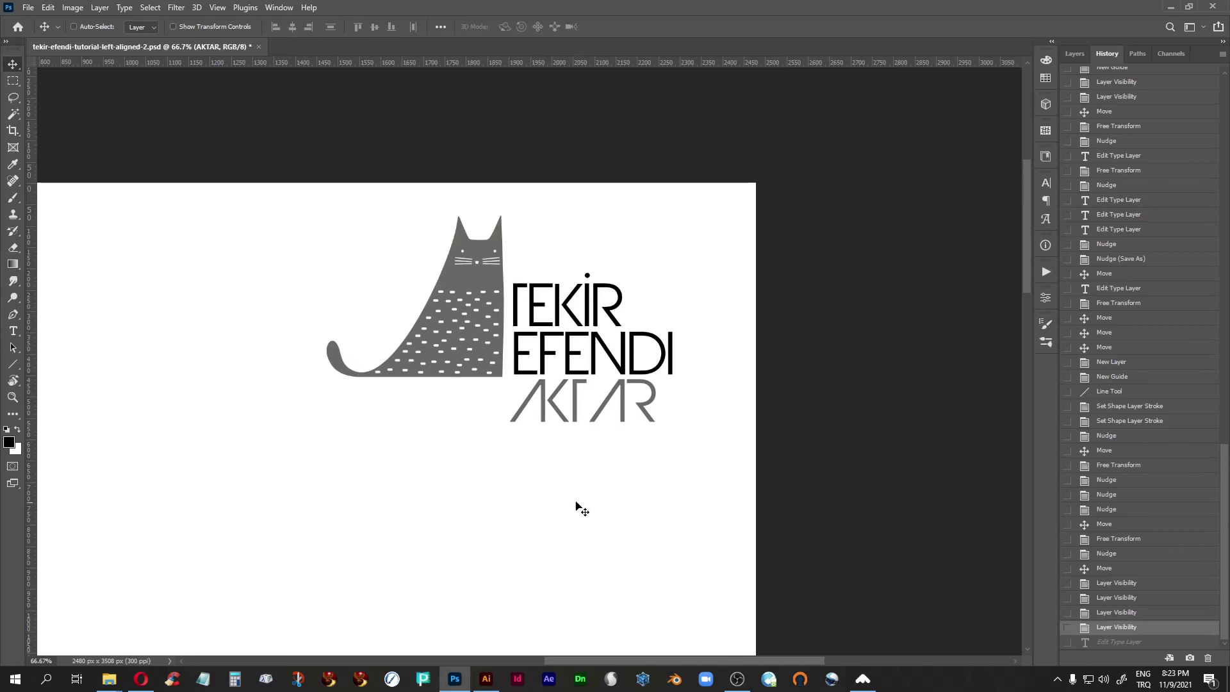
{"action": "left_click_drag", "start_coordinate": [497, 494], "coordinate": [705, 415]}
{"action": "key", "text": "ctrl+0"}
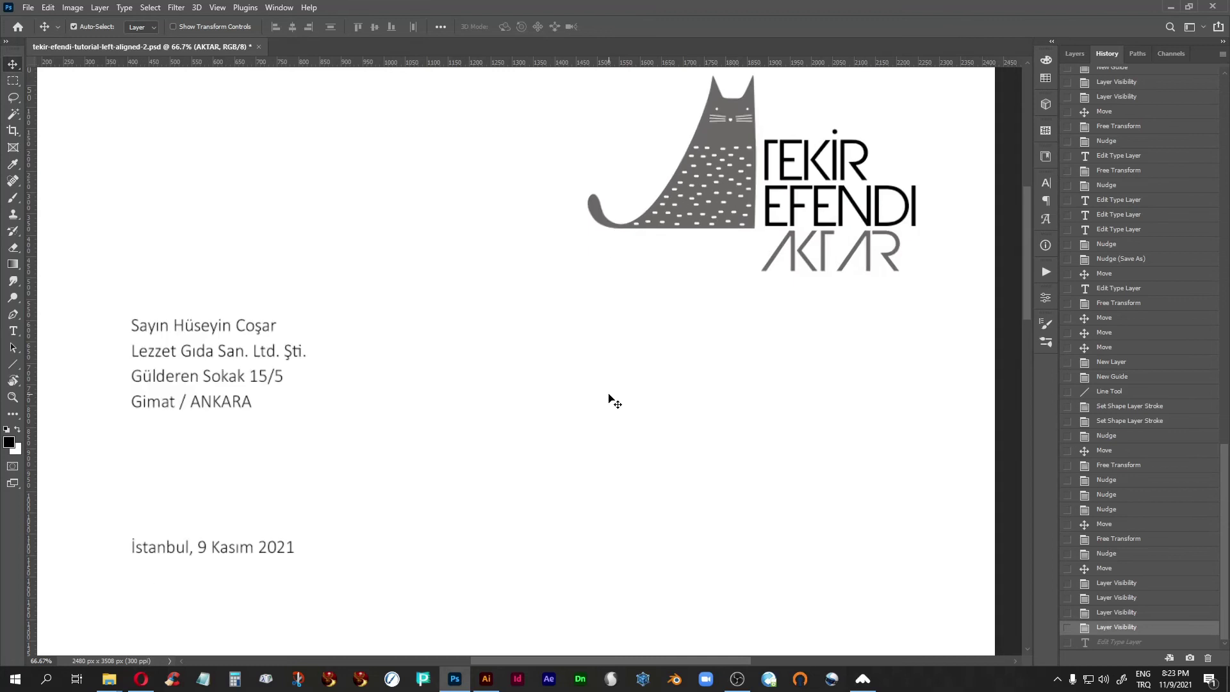
{"action": "left_click", "coordinate": [1076, 53]}
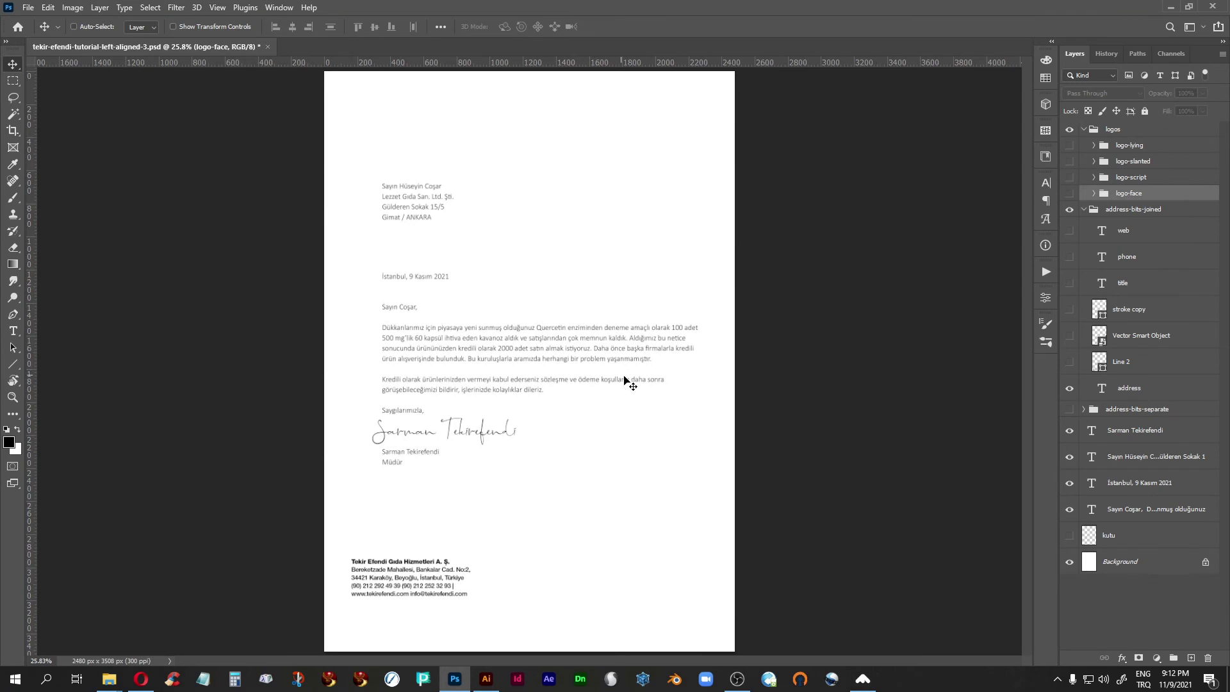
Step: Show the logo-face group on the letterhead, expand it and select its icon subgroup
{"action": "left_click", "coordinate": [1069, 194]}
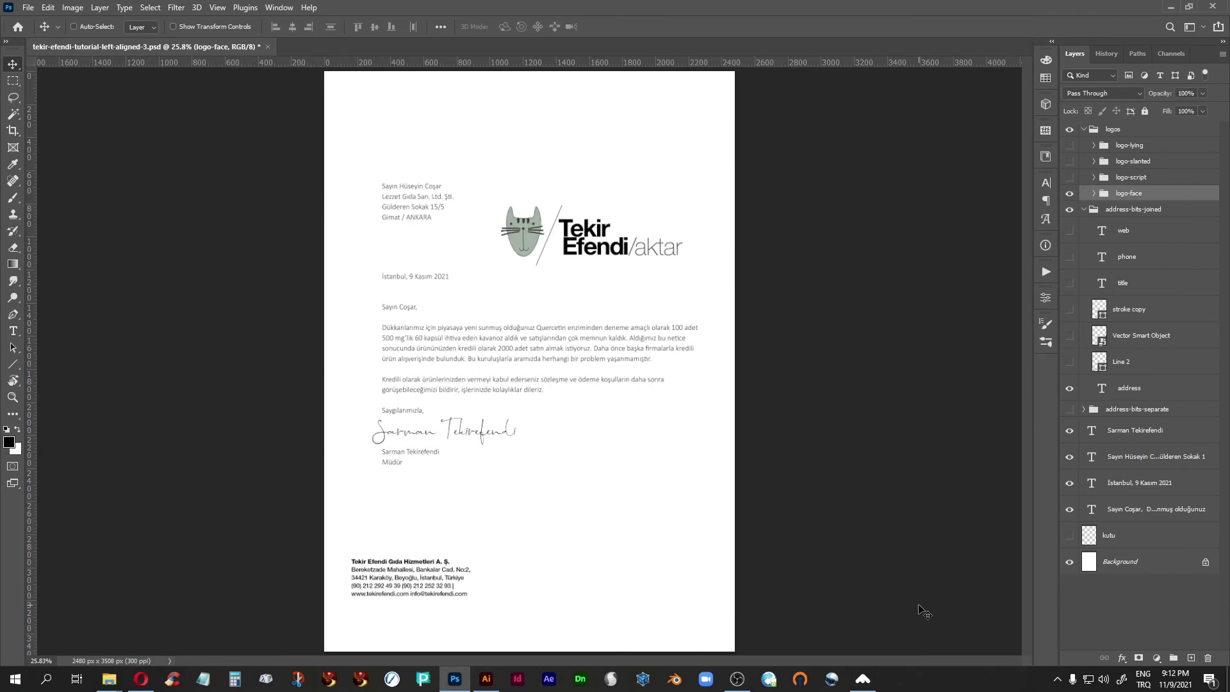
{"action": "left_click", "coordinate": [12, 397]}
{"action": "left_click_drag", "start_coordinate": [501, 201], "coordinate": [705, 292]}
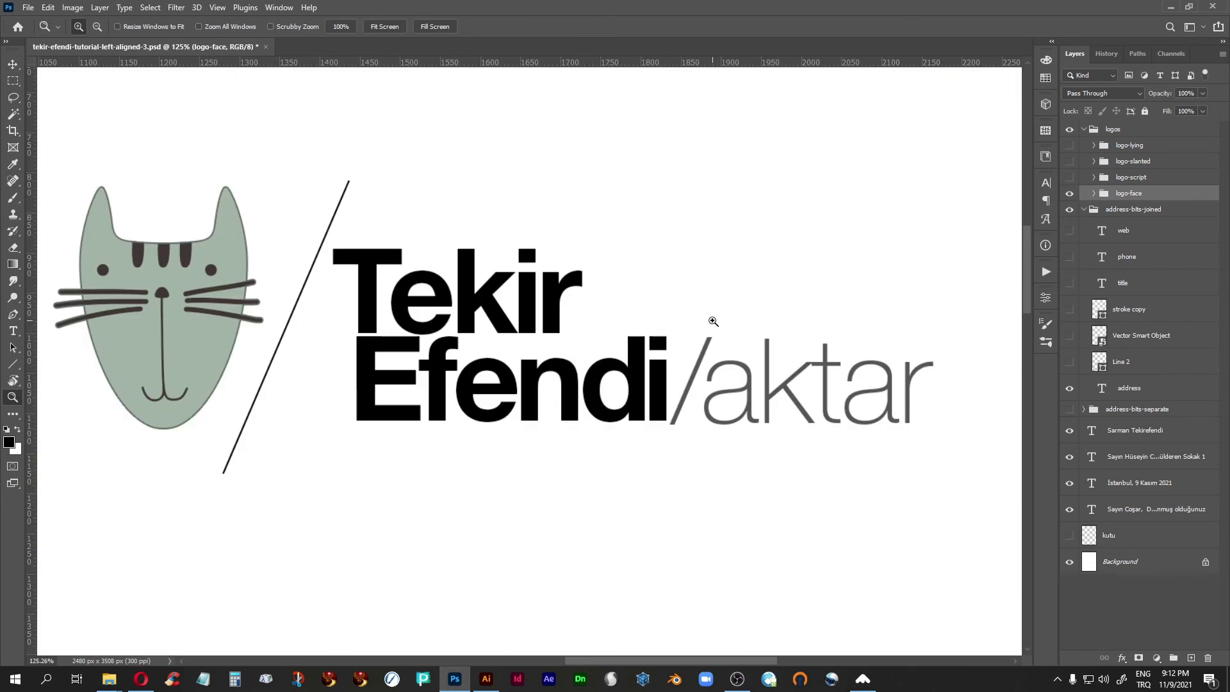
{"action": "left_click_drag", "start_coordinate": [472, 467], "coordinate": [555, 490]}
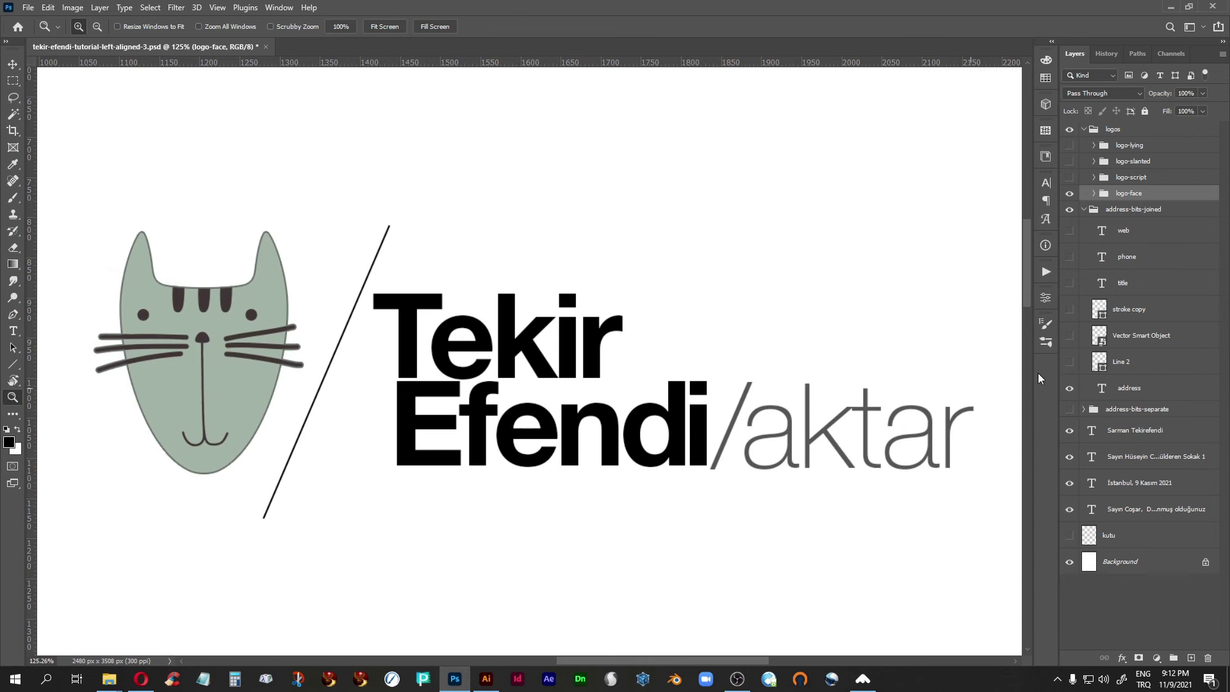
{"action": "left_click", "coordinate": [1095, 193]}
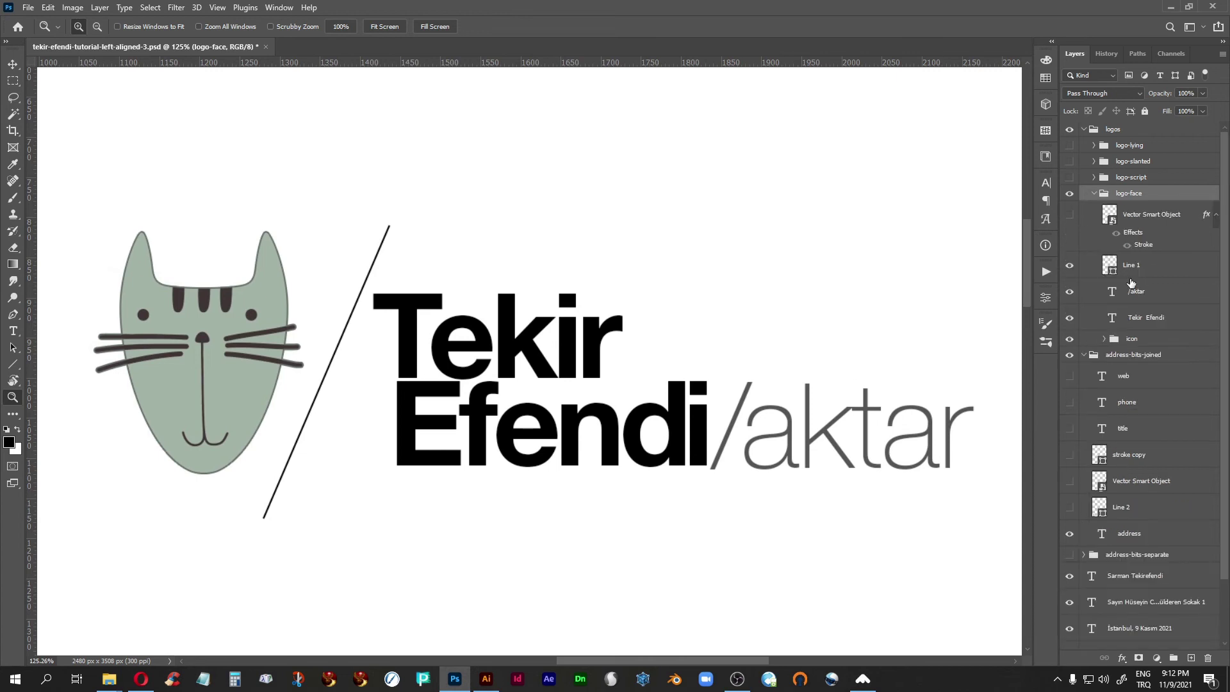
{"action": "left_click", "coordinate": [1104, 343]}
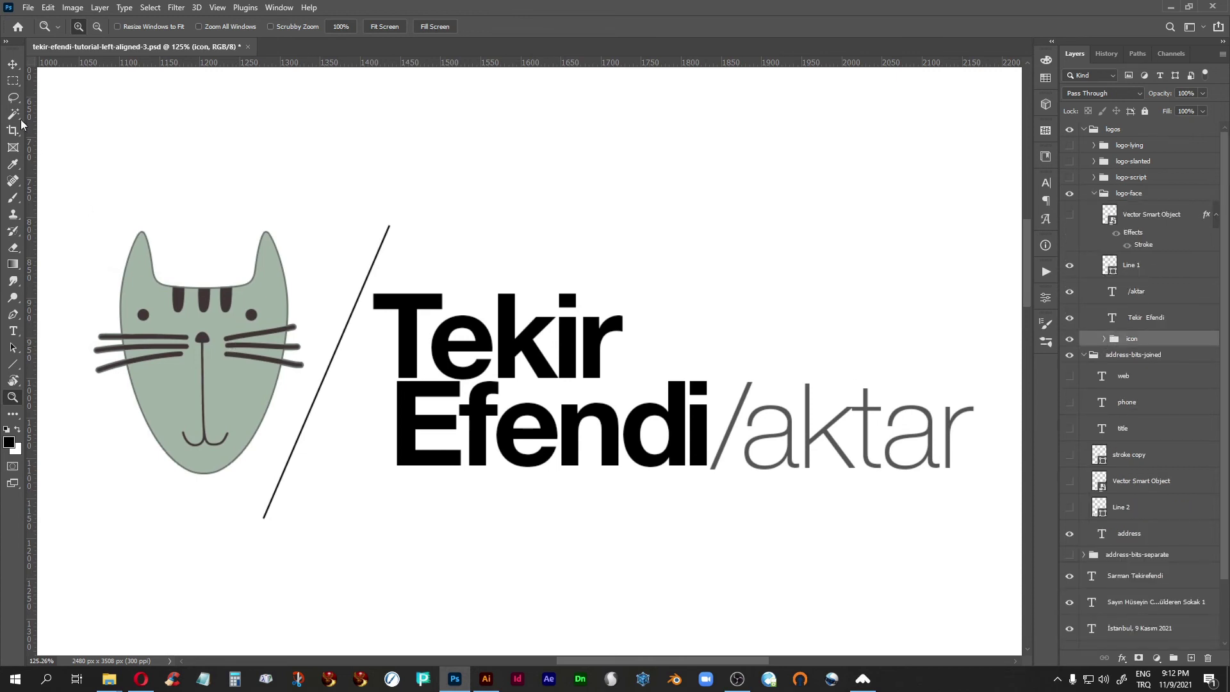
Step: Check the font settings of the Tekir Efendi and /aktar text layers
{"action": "left_click", "coordinate": [13, 64]}
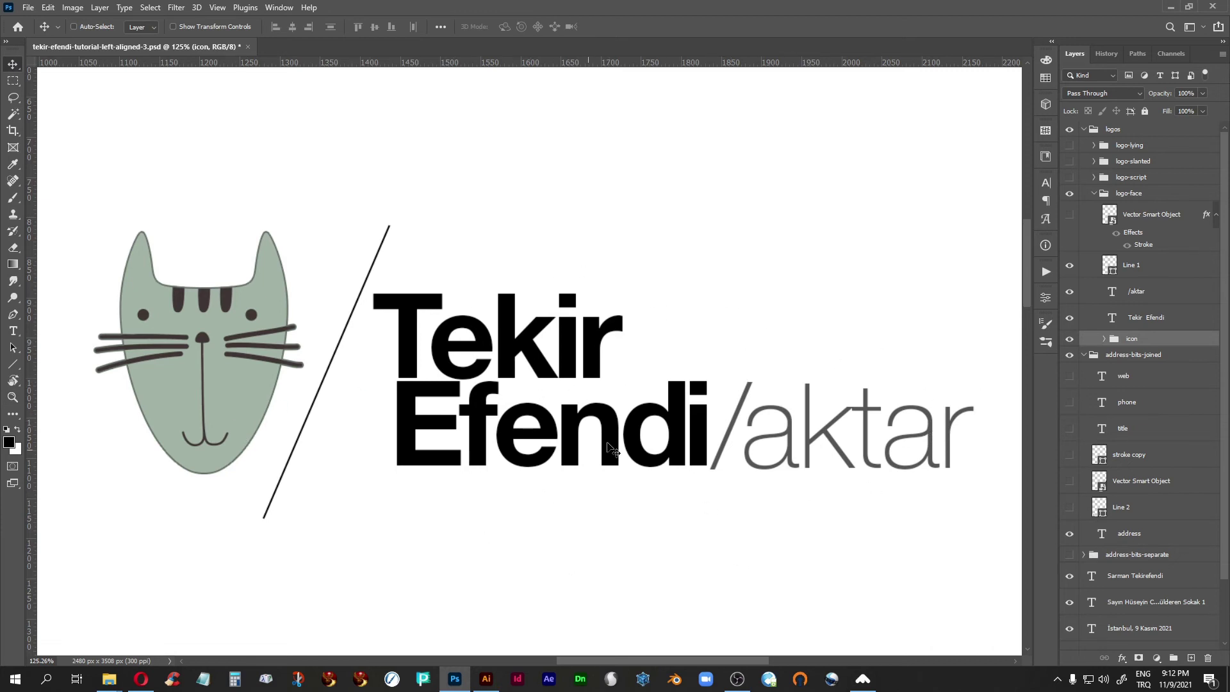
{"action": "double_click", "coordinate": [1111, 318]}
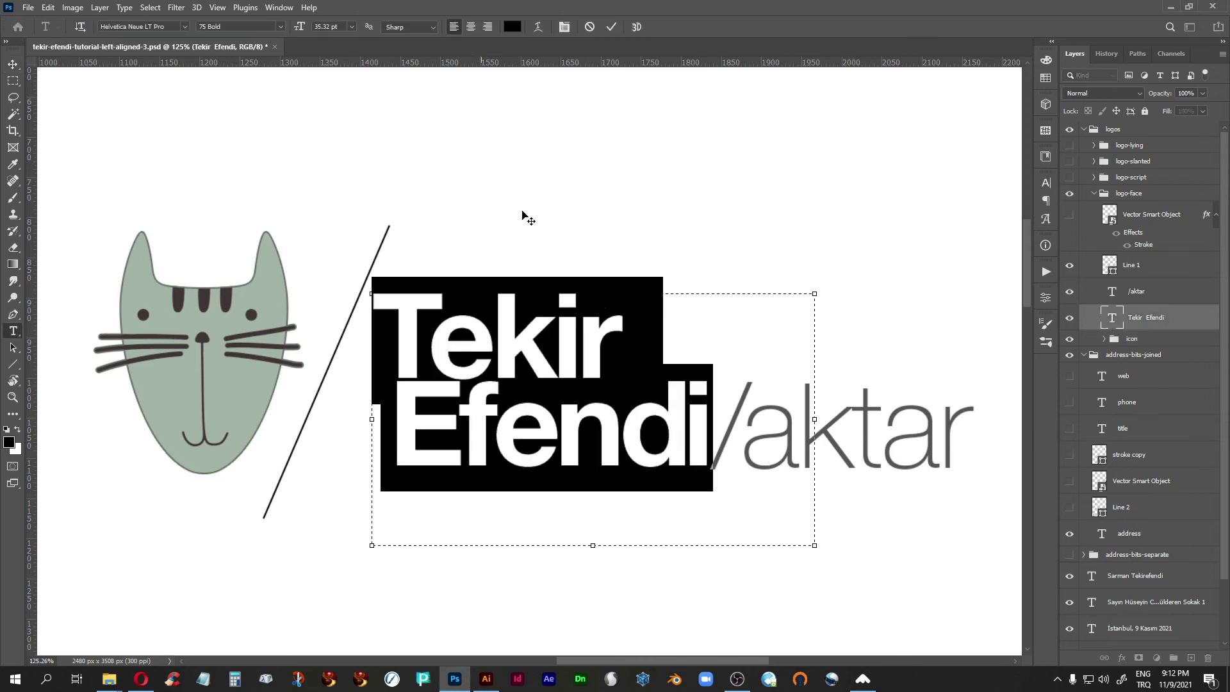
{"action": "left_click", "coordinate": [1116, 319]}
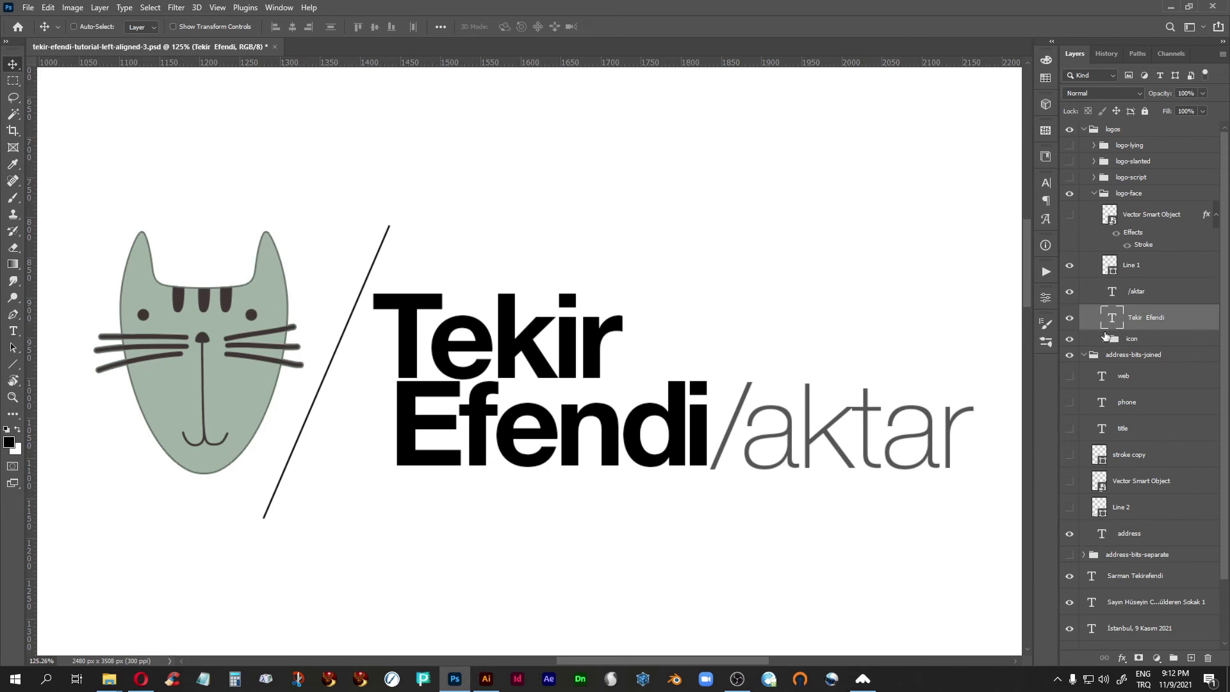
{"action": "double_click", "coordinate": [1113, 293]}
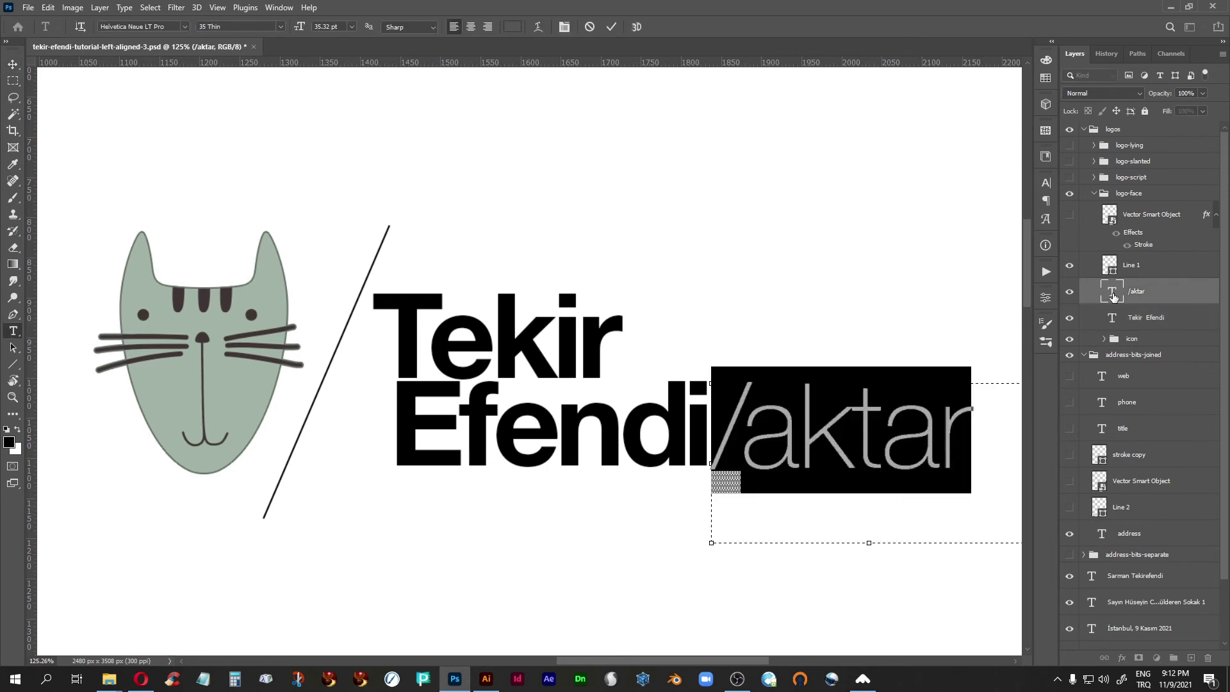
{"action": "left_click", "coordinate": [1115, 296]}
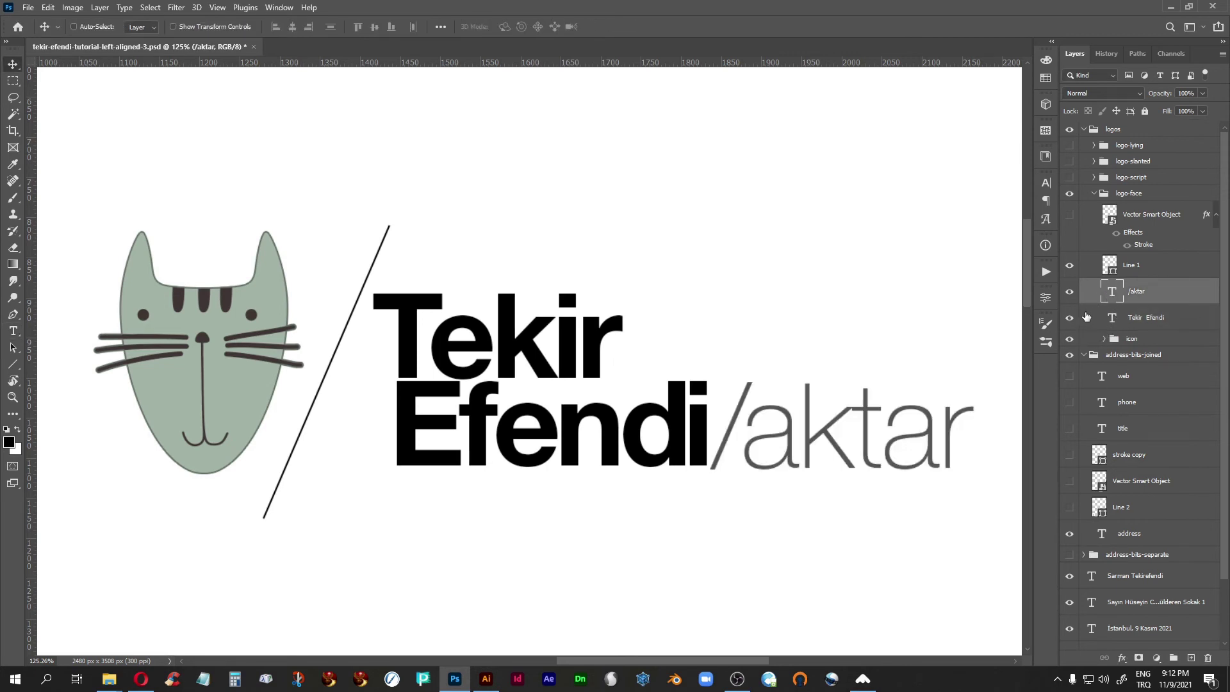
Step: Preview the logo without Line 1, shift the cat icon slightly left and back, and show the line again
{"action": "left_click", "coordinate": [1070, 265]}
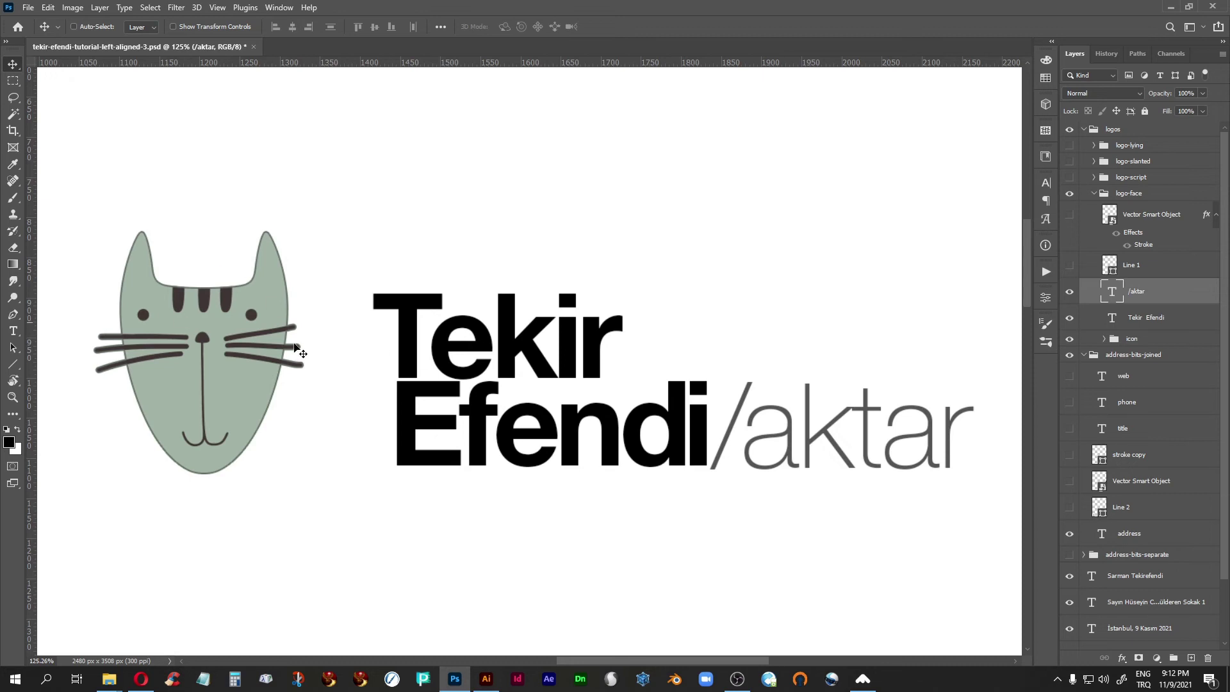
{"action": "left_click", "coordinate": [1138, 340]}
{"action": "mouse_move", "coordinate": [218, 411]}
{"action": "left_mouse_down"}
{"action": "mouse_move", "coordinate": [274, 411]}
{"action": "mouse_move", "coordinate": [190, 410]}
{"action": "mouse_move", "coordinate": [308, 420]}
{"action": "mouse_move", "coordinate": [248, 428]}
{"action": "mouse_move", "coordinate": [234, 417]}
{"action": "mouse_move", "coordinate": [309, 431]}
{"action": "mouse_move", "coordinate": [236, 425]}
{"action": "left_mouse_up"}
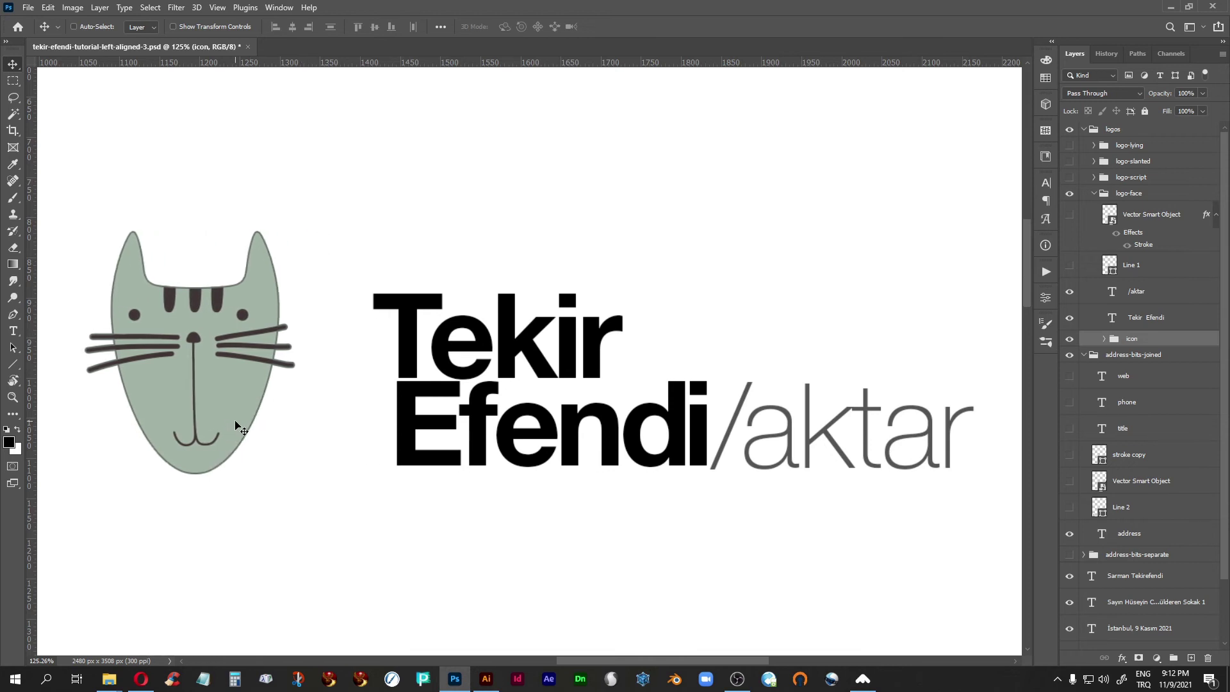
{"action": "key", "text": "shift+Right"}
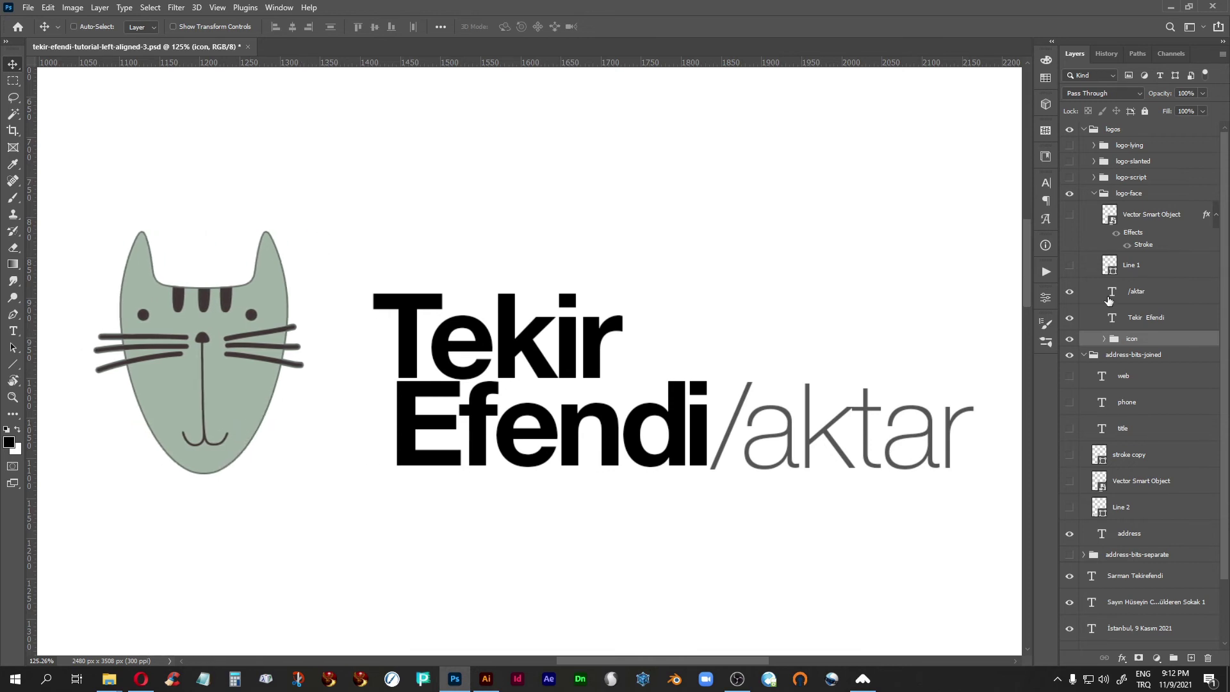
{"action": "left_click", "coordinate": [1069, 265]}
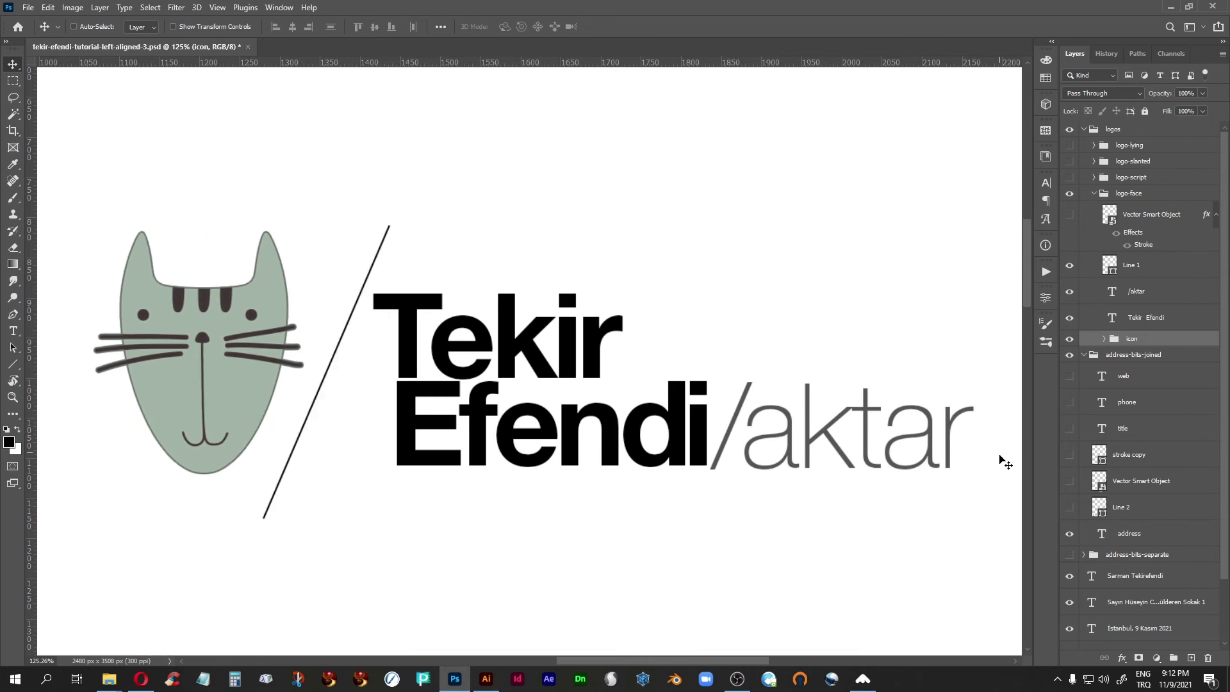
Step: Move Line 1 horizontally by about 530 px onto the slash of /aktar to compare slopes, and restore its original position
{"action": "left_click", "coordinate": [1134, 266]}
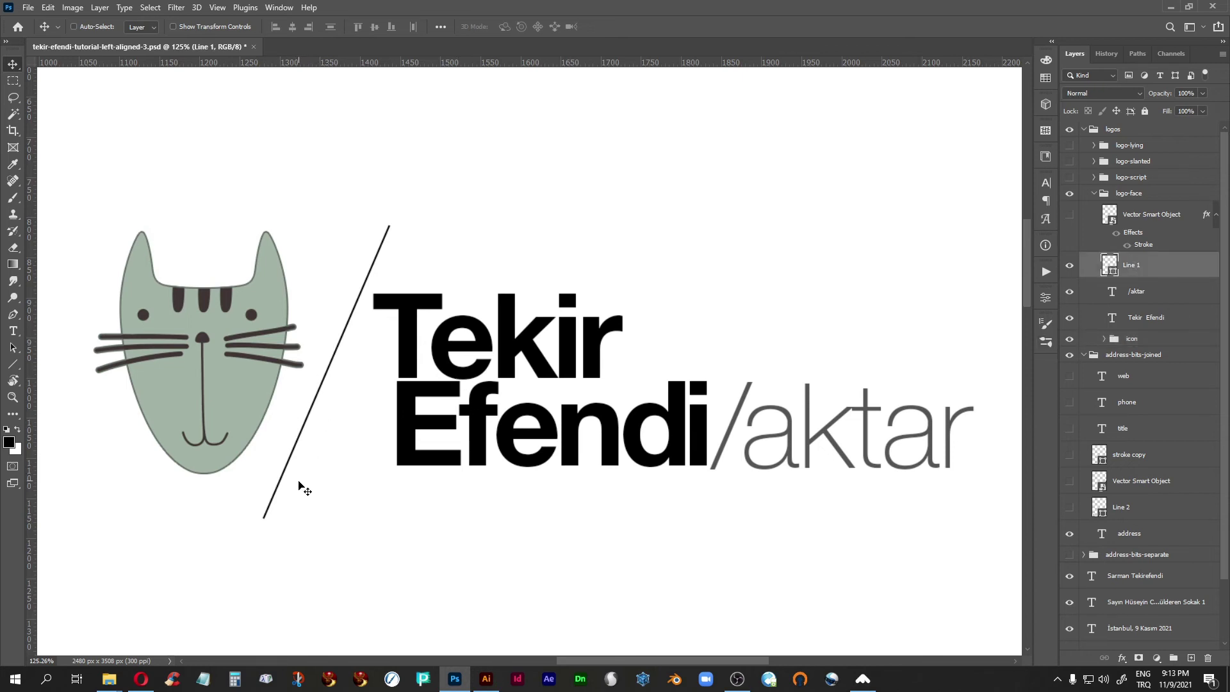
{"action": "key", "text": "shift"}
{"action": "left_click_drag", "start_coordinate": [305, 490], "coordinate": [727, 544]}
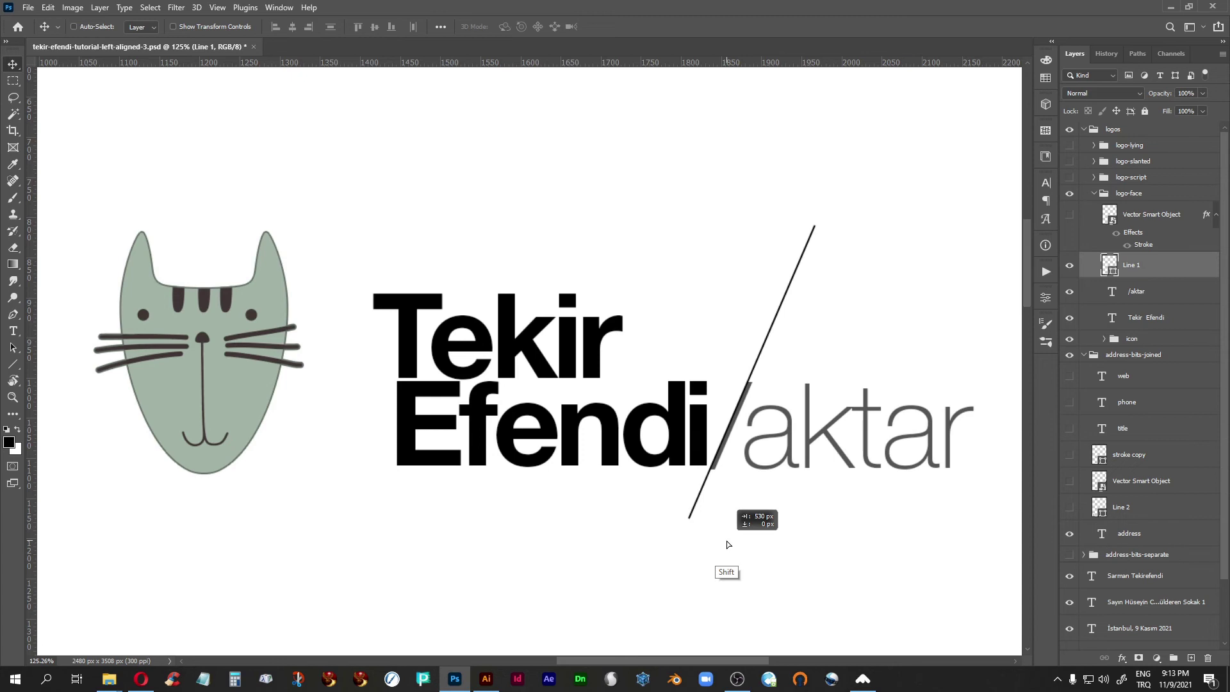
{"action": "left_click_drag", "start_coordinate": [727, 544], "coordinate": [393, 482]}
{"action": "key", "text": "ctrl+z"}
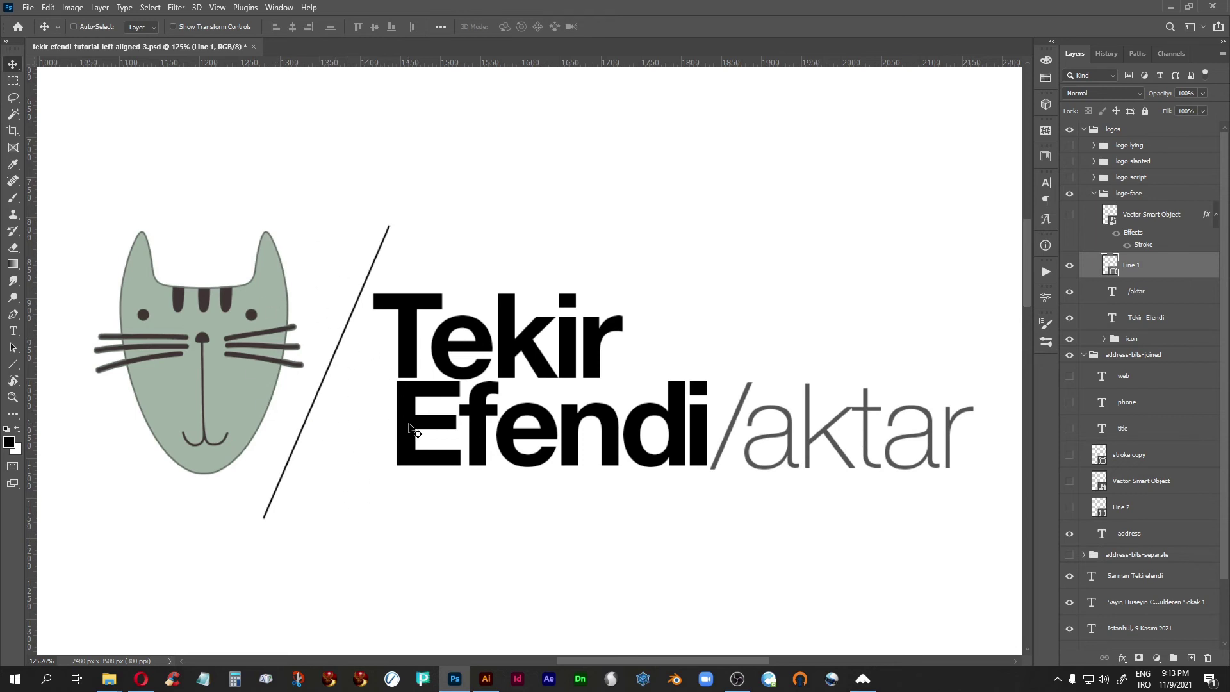
Step: Collapse the logo-face group and move the whole cat-face logo to the upper-left corner of the page
{"action": "key", "text": "ctrl+0"}
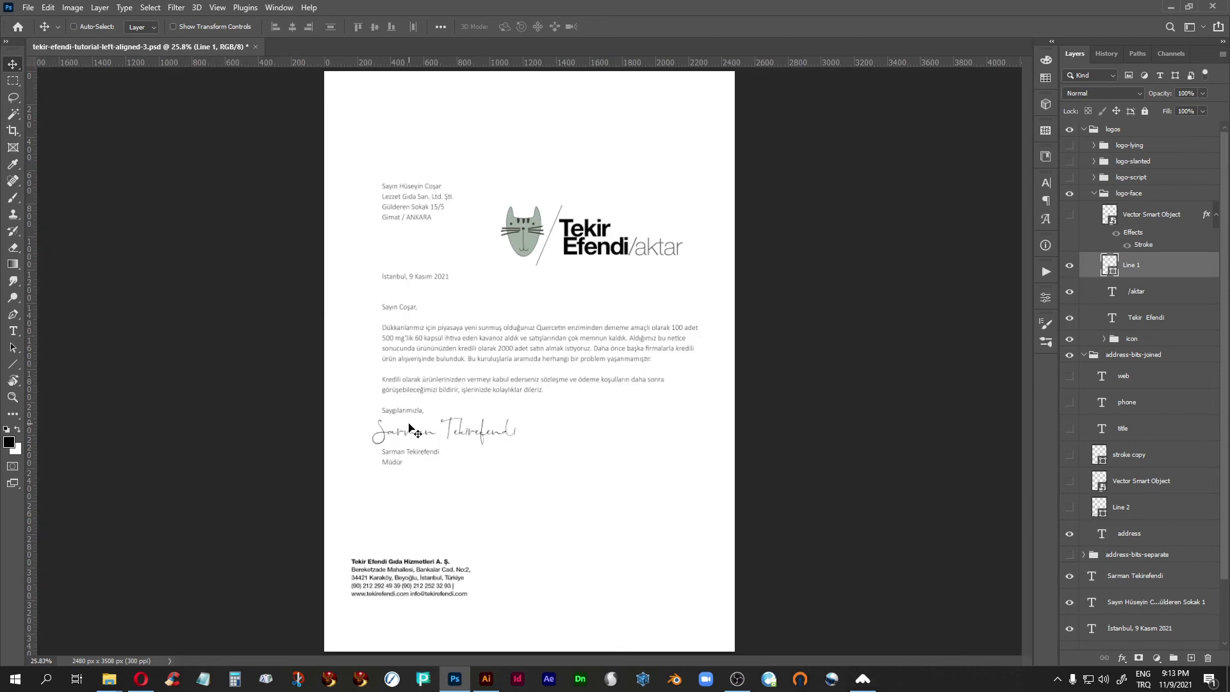
{"action": "left_click", "coordinate": [1095, 193]}
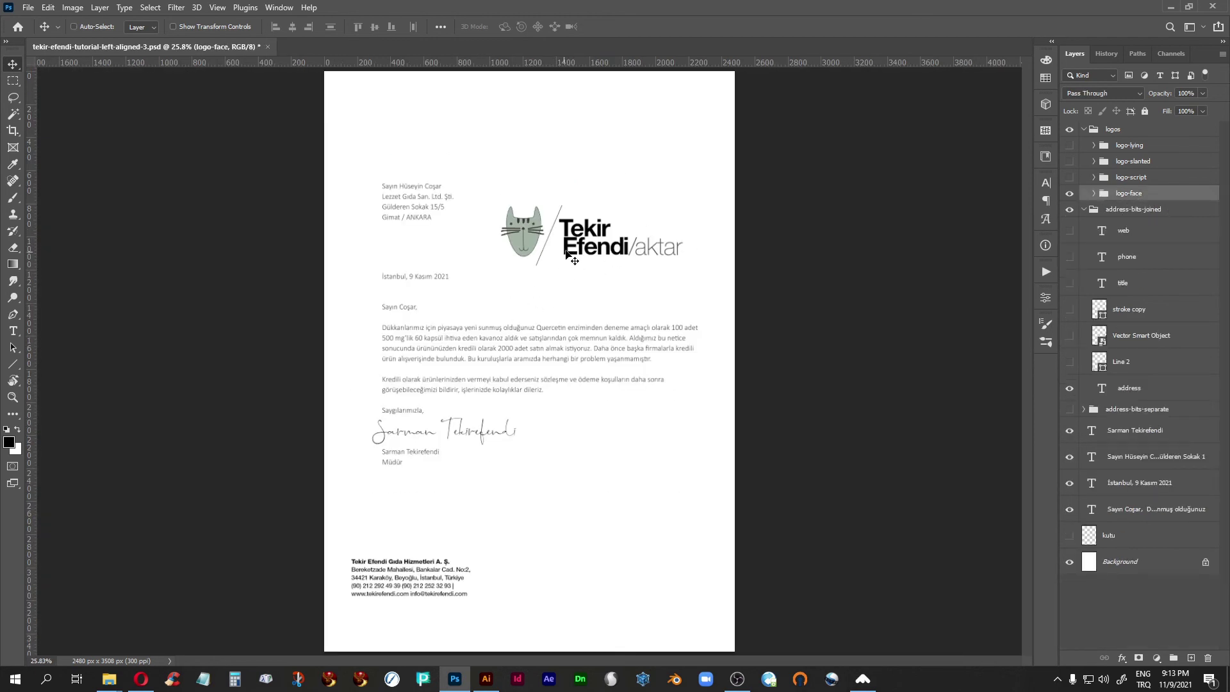
{"action": "left_click_drag", "start_coordinate": [574, 256], "coordinate": [401, 128]}
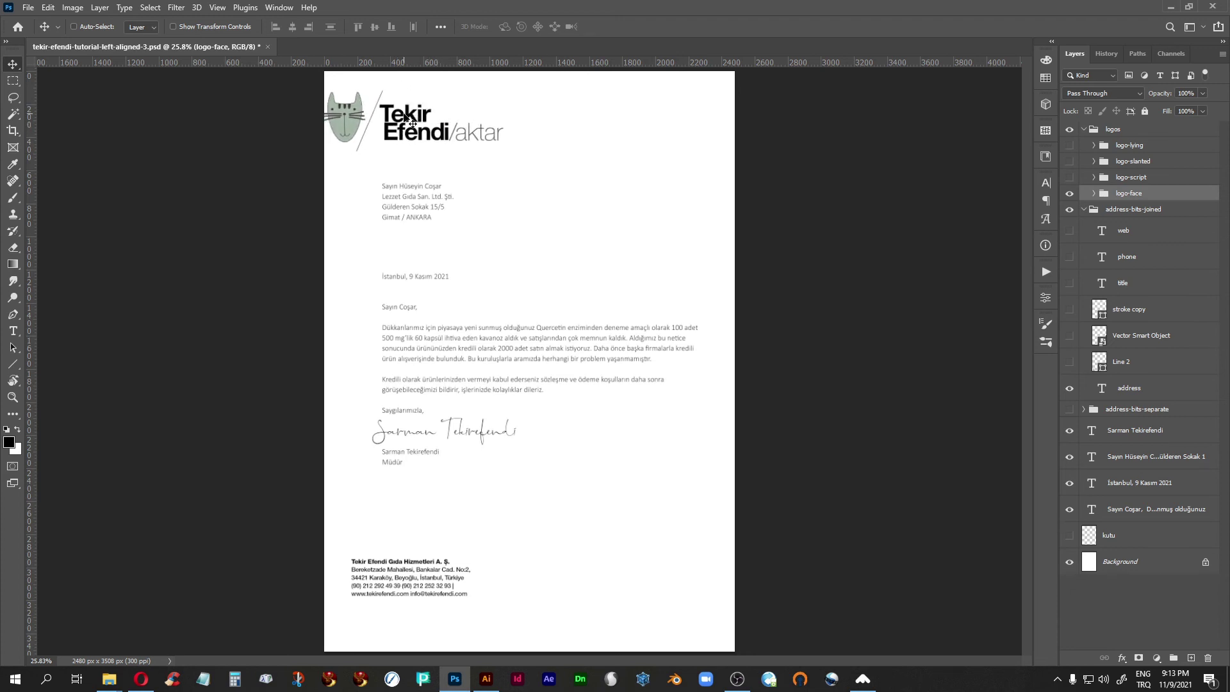
Step: Show the guides, nudge the logo-face group slightly left, and move it across so /aktar ends at the right margin guide
{"action": "key", "text": "ctrl+semicolon"}
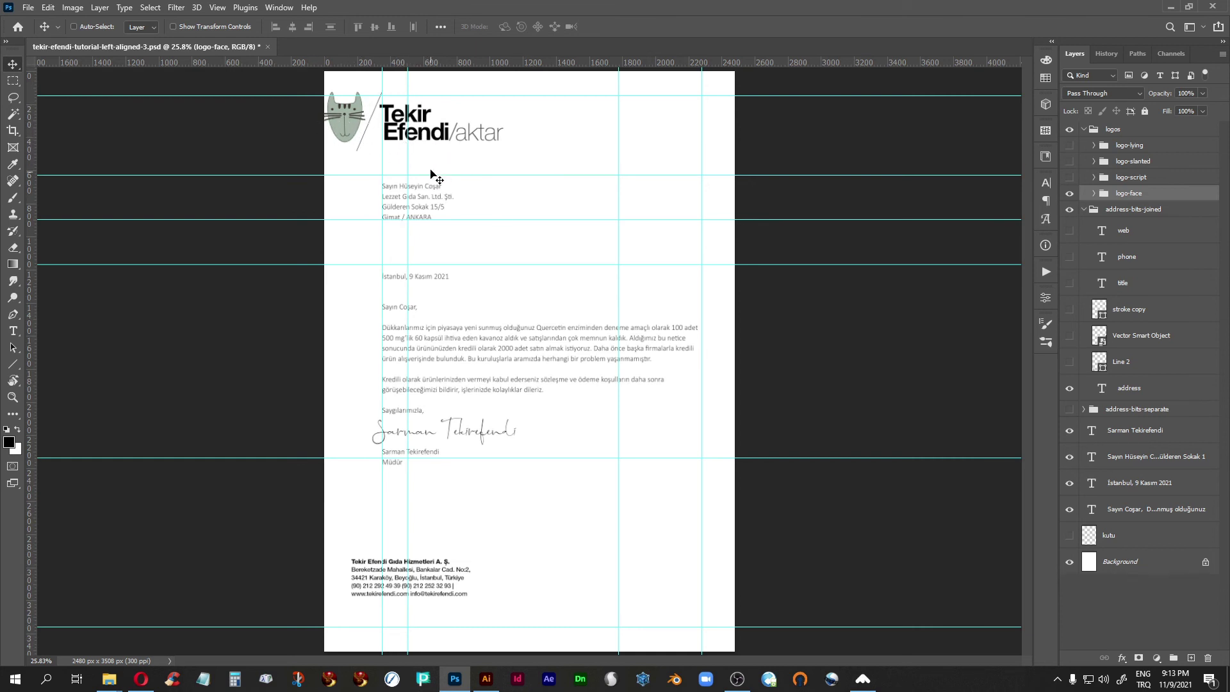
{"action": "key", "text": "shift+Left"}
{"action": "key", "text": "shift+Left"}
{"action": "key", "text": "shift+Left"}
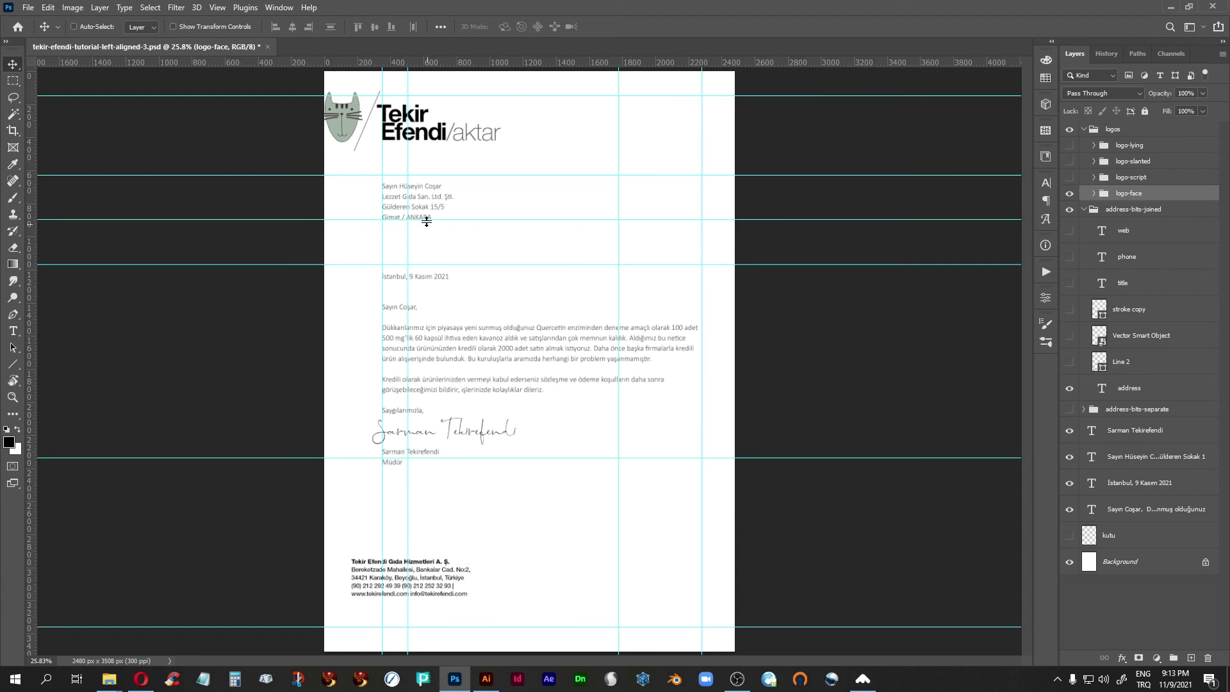
{"action": "left_click_drag", "start_coordinate": [455, 172], "coordinate": [661, 257]}
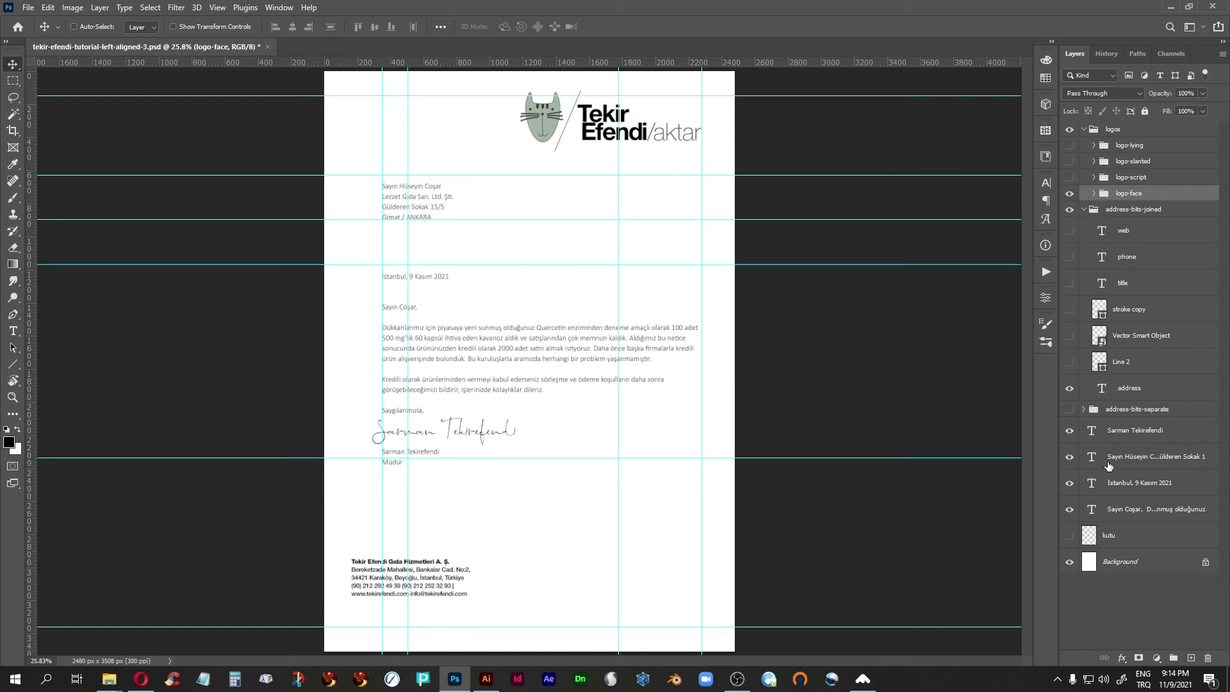
Step: Move the address text block from the page's foot to directly below the Tekir Efendi/aktar wordmark, within the right margin guide
{"action": "left_click", "coordinate": [1100, 394]}
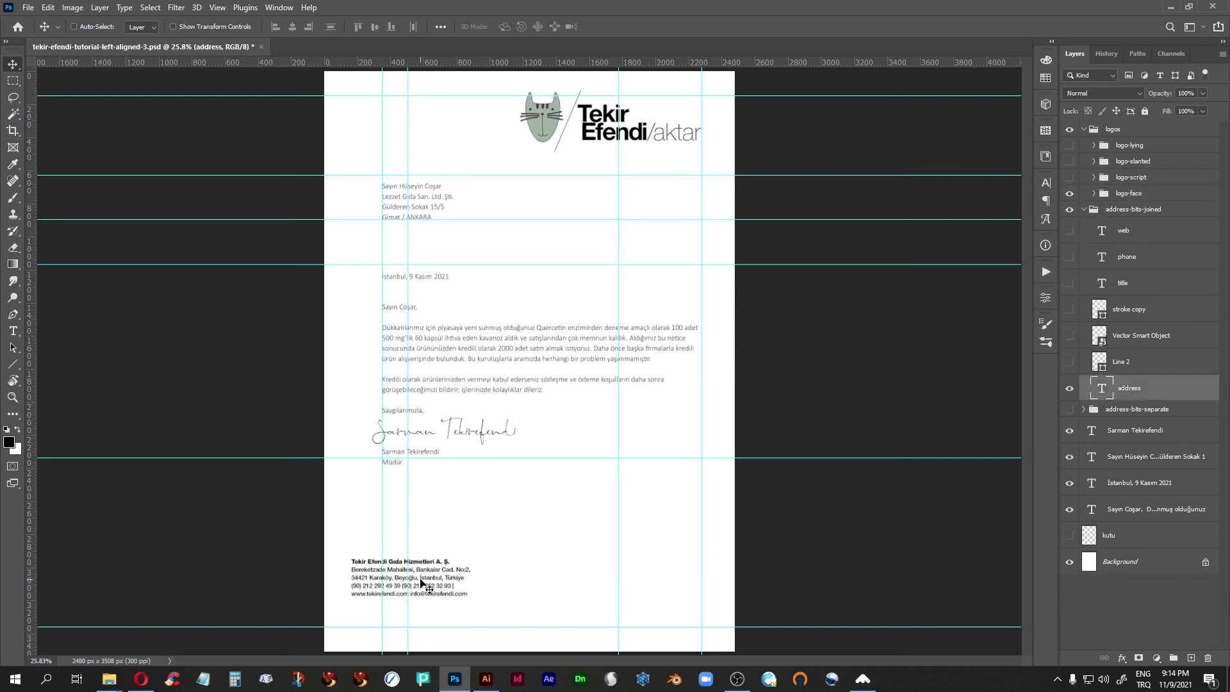
{"action": "left_click_drag", "start_coordinate": [418, 583], "coordinate": [648, 167]}
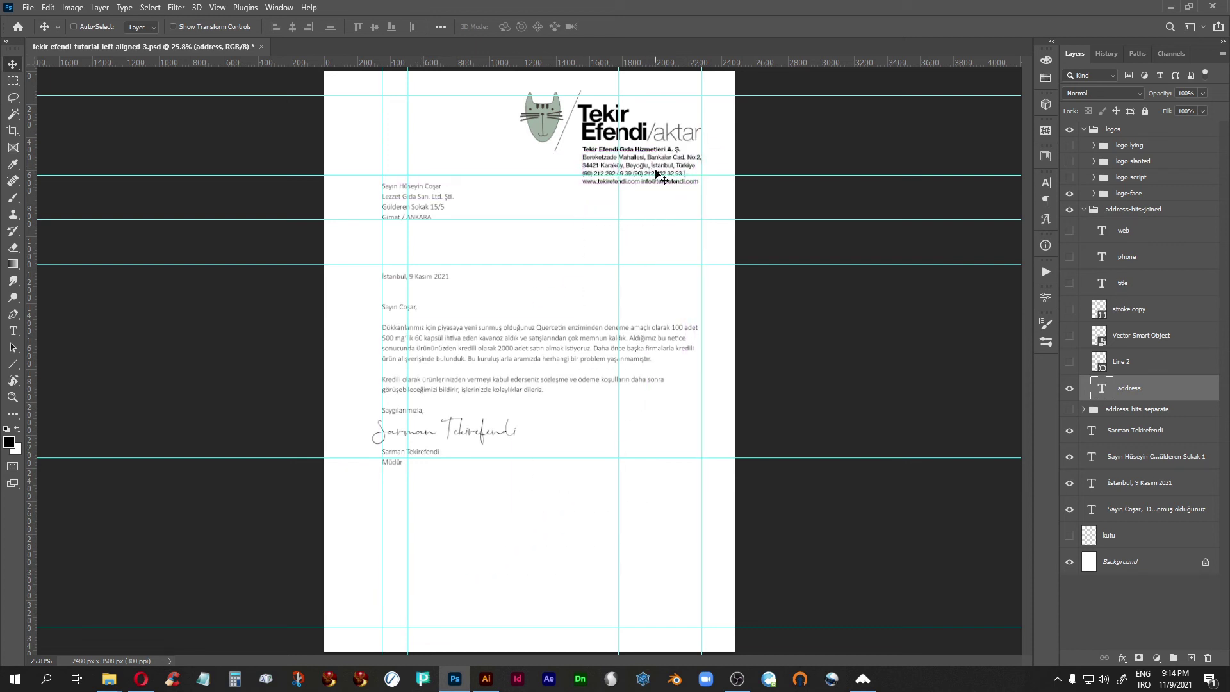
Step: Set the entire address text to Helvetica Neue LT Pro 55 Roman
{"action": "left_click", "coordinate": [13, 398]}
{"action": "left_click_drag", "start_coordinate": [556, 90], "coordinate": [616, 116]}
{"action": "left_click_drag", "start_coordinate": [541, 497], "coordinate": [509, 533]}
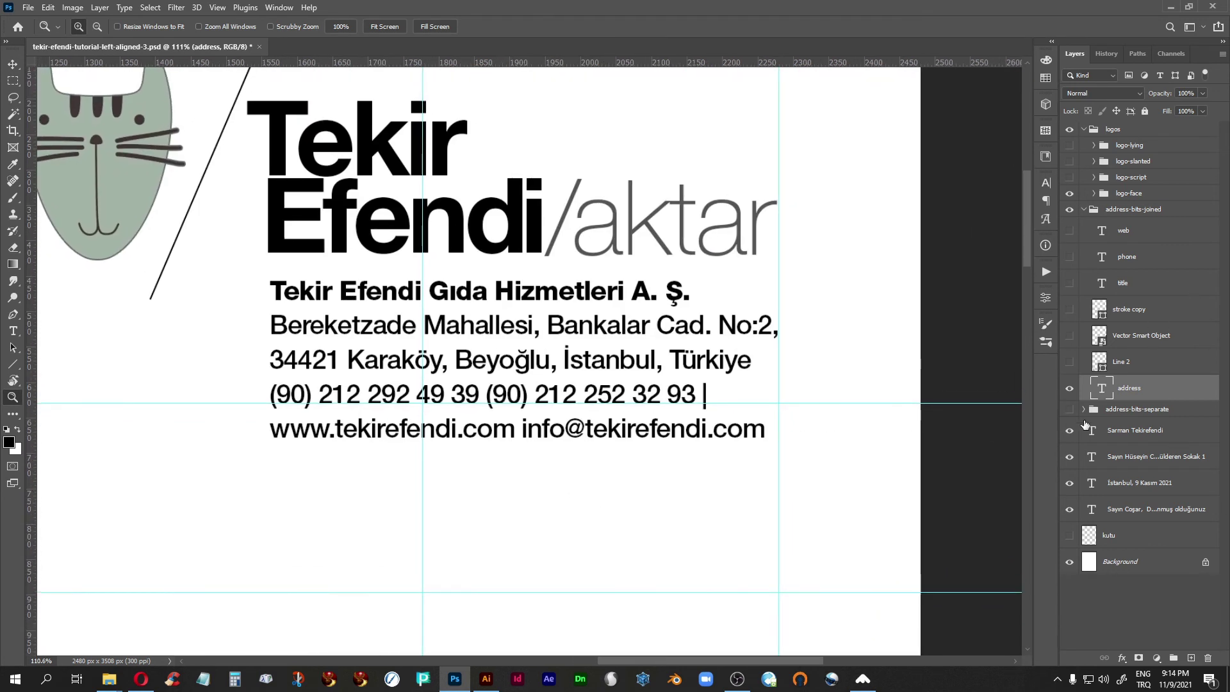
{"action": "double_click", "coordinate": [1101, 389]}
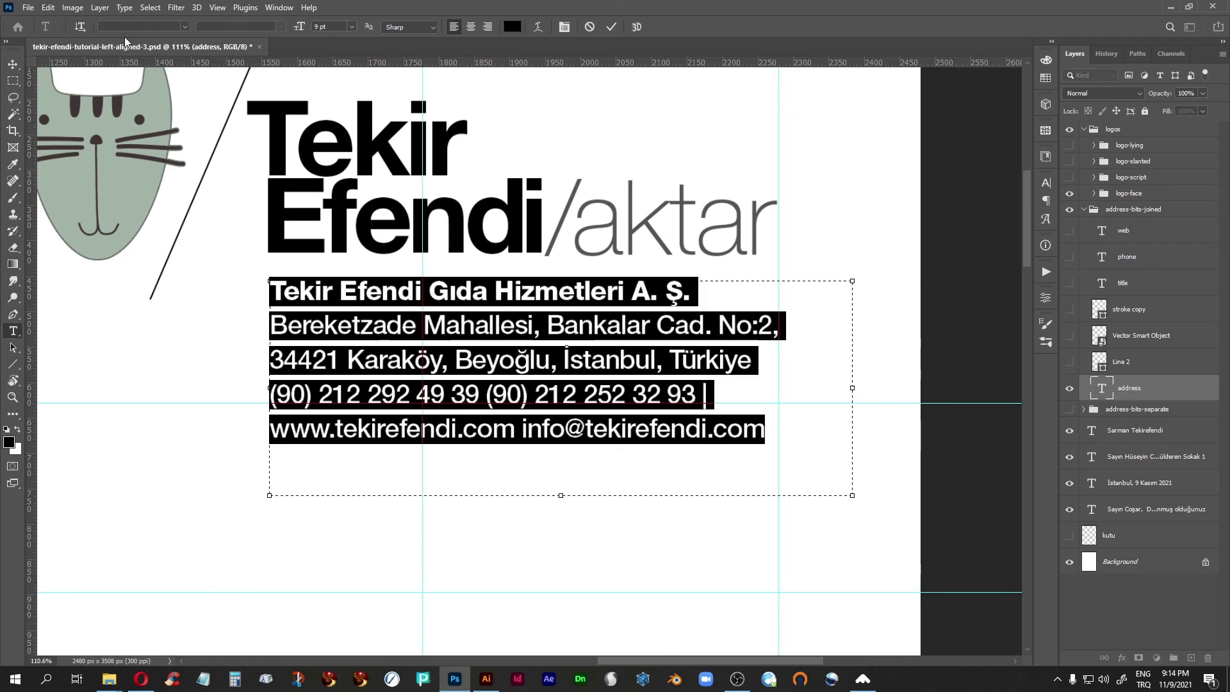
{"action": "key", "text": "super+h"}
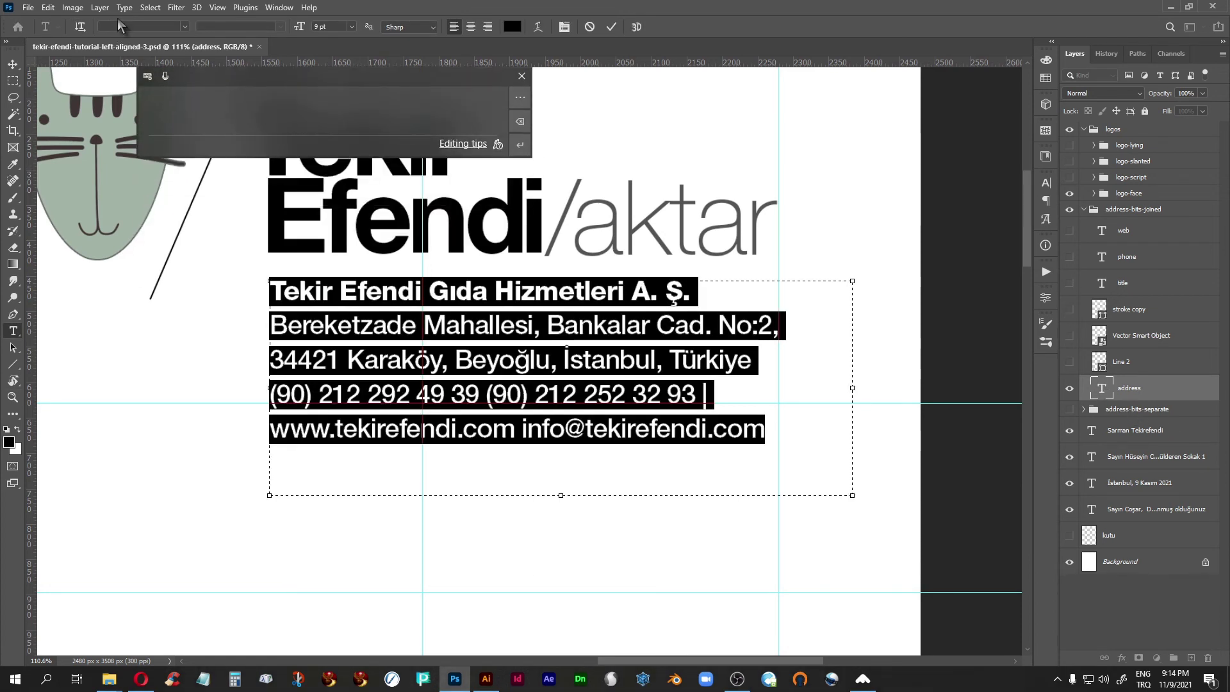
{"action": "type", "text": "hel"}
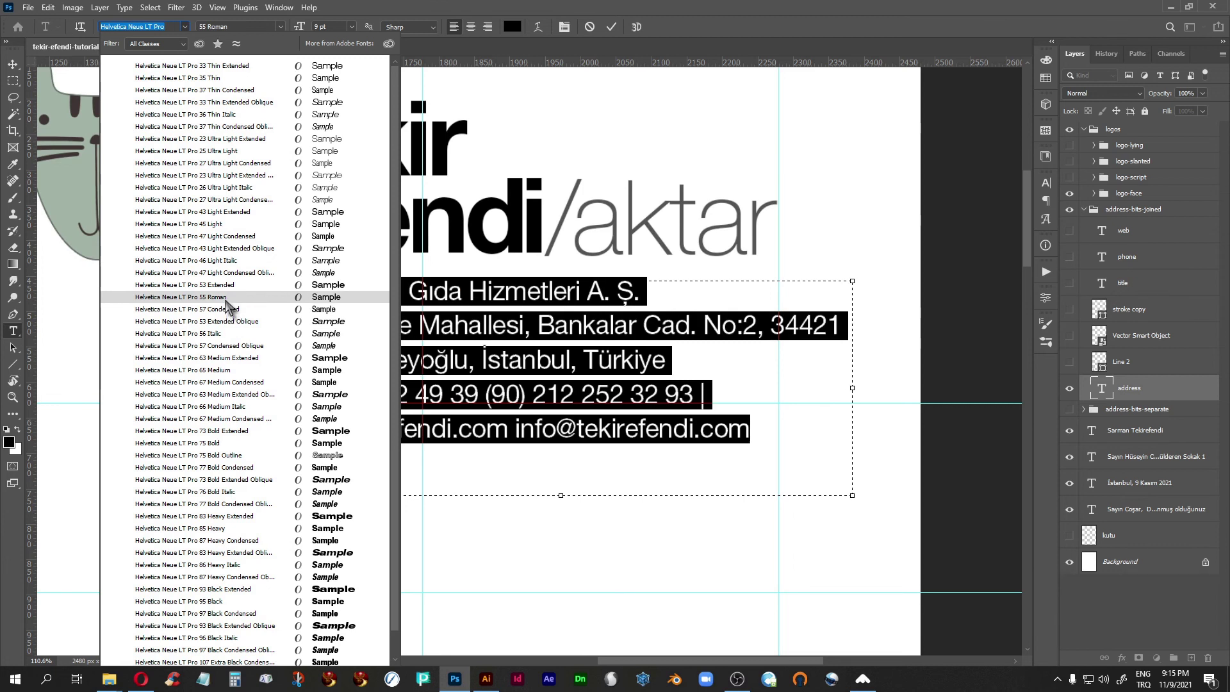
{"action": "left_click", "coordinate": [227, 298]}
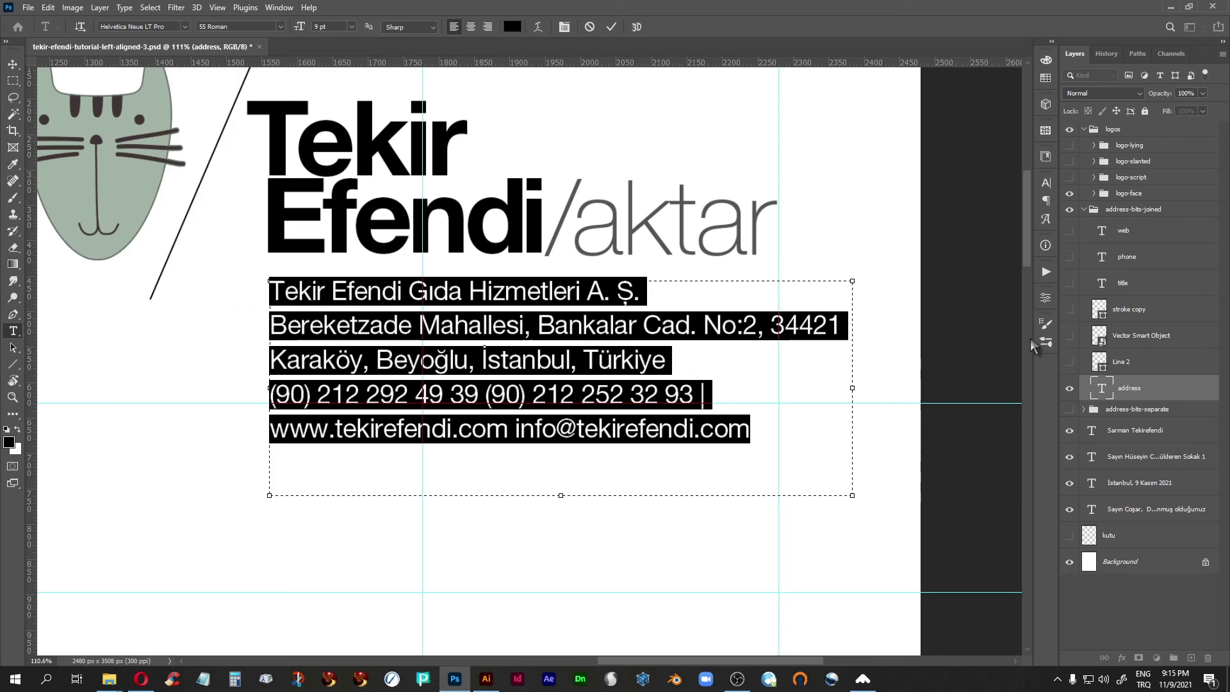
{"action": "key", "text": "ctrl+Return"}
{"action": "key", "text": "z"}
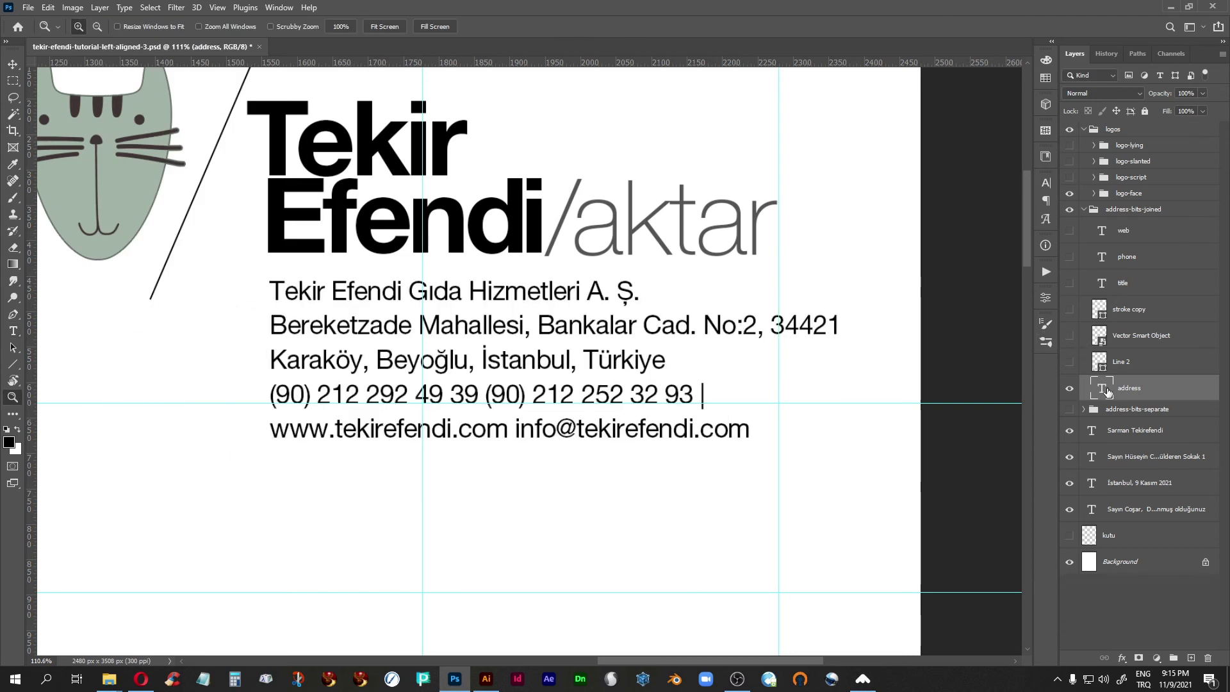
Step: Set the tracking of the entire address text to -50
{"action": "double_click", "coordinate": [1103, 388]}
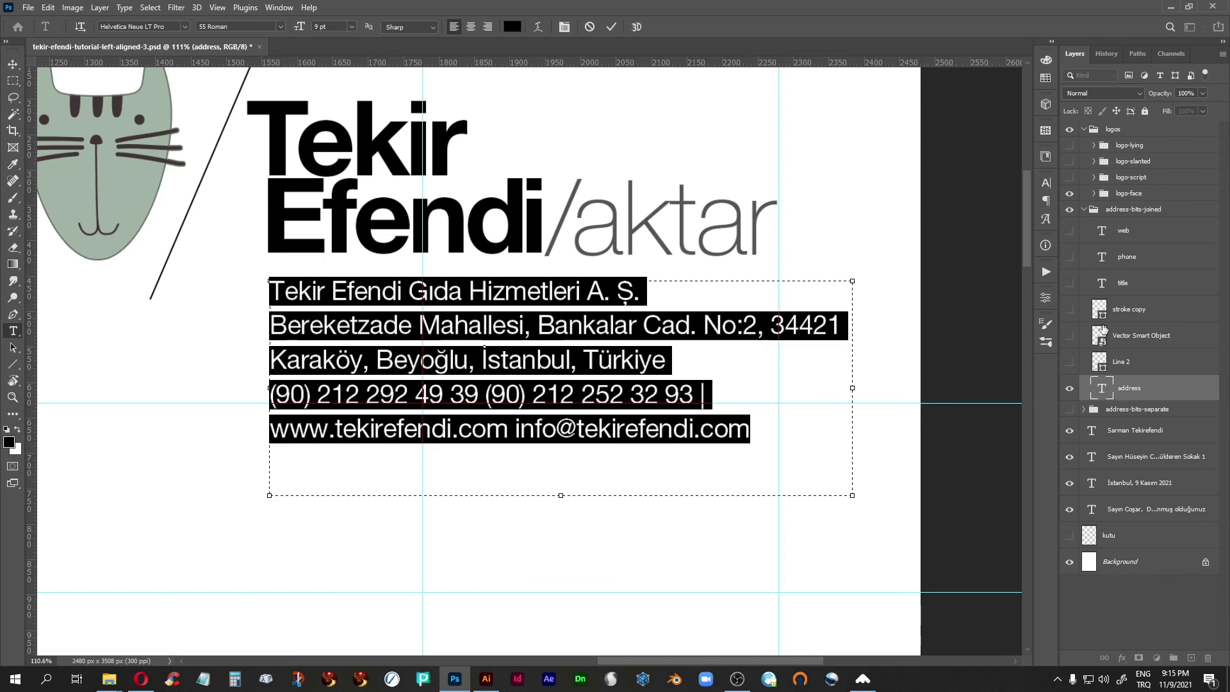
{"action": "left_click", "coordinate": [1043, 183]}
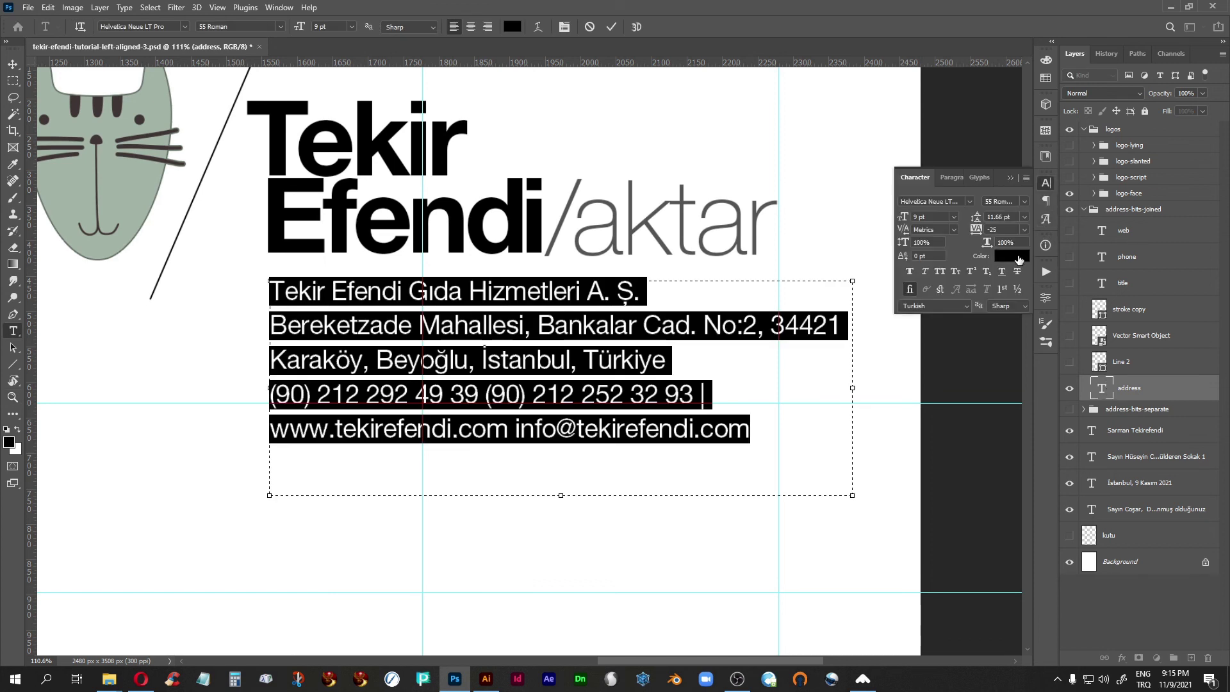
{"action": "left_click", "coordinate": [1026, 230]}
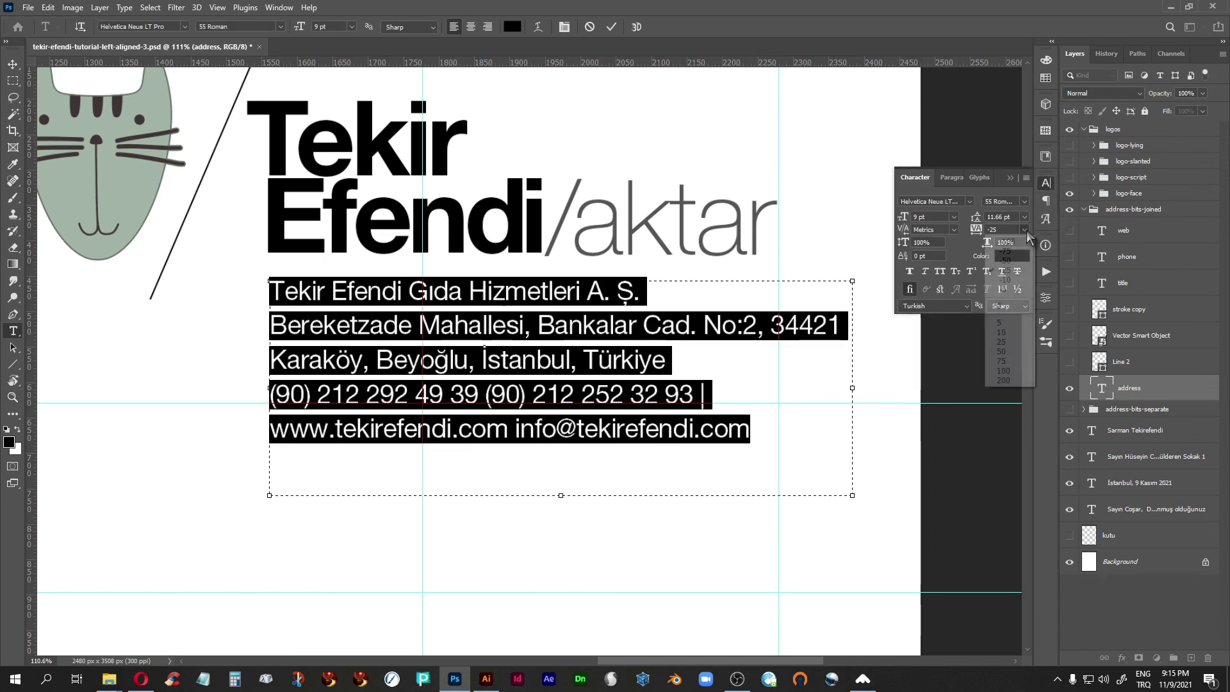
{"action": "left_click", "coordinate": [1007, 260]}
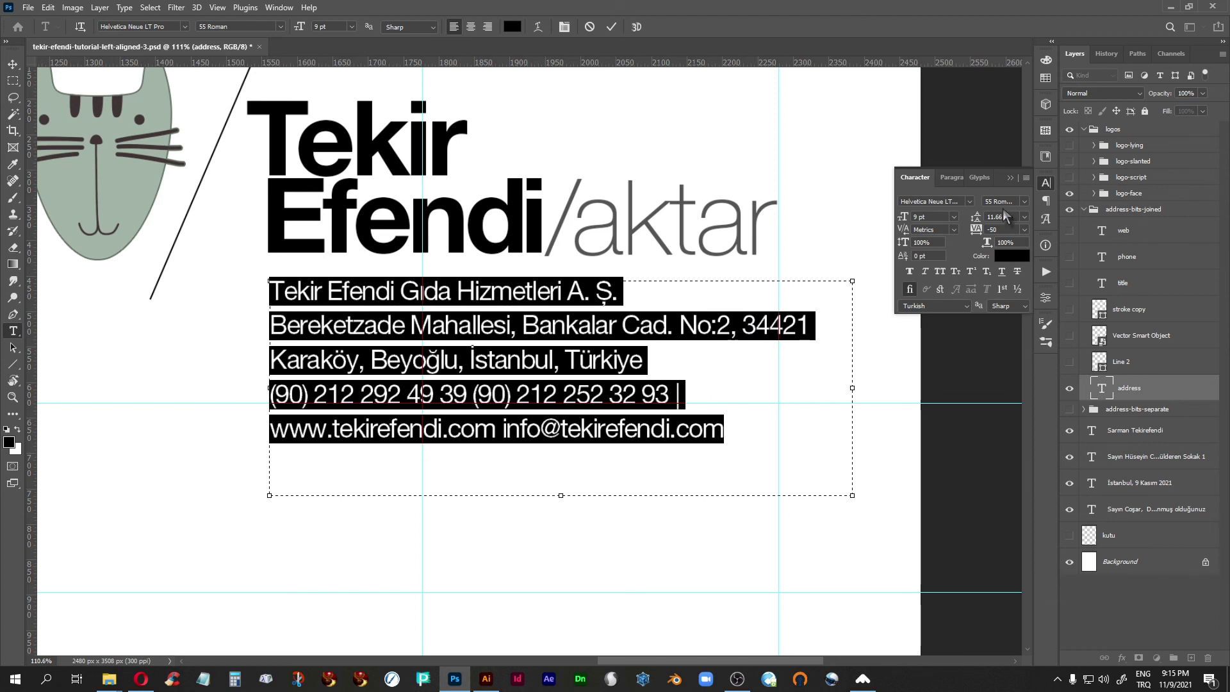
{"action": "left_click", "coordinate": [1102, 394]}
{"action": "key", "text": "z"}
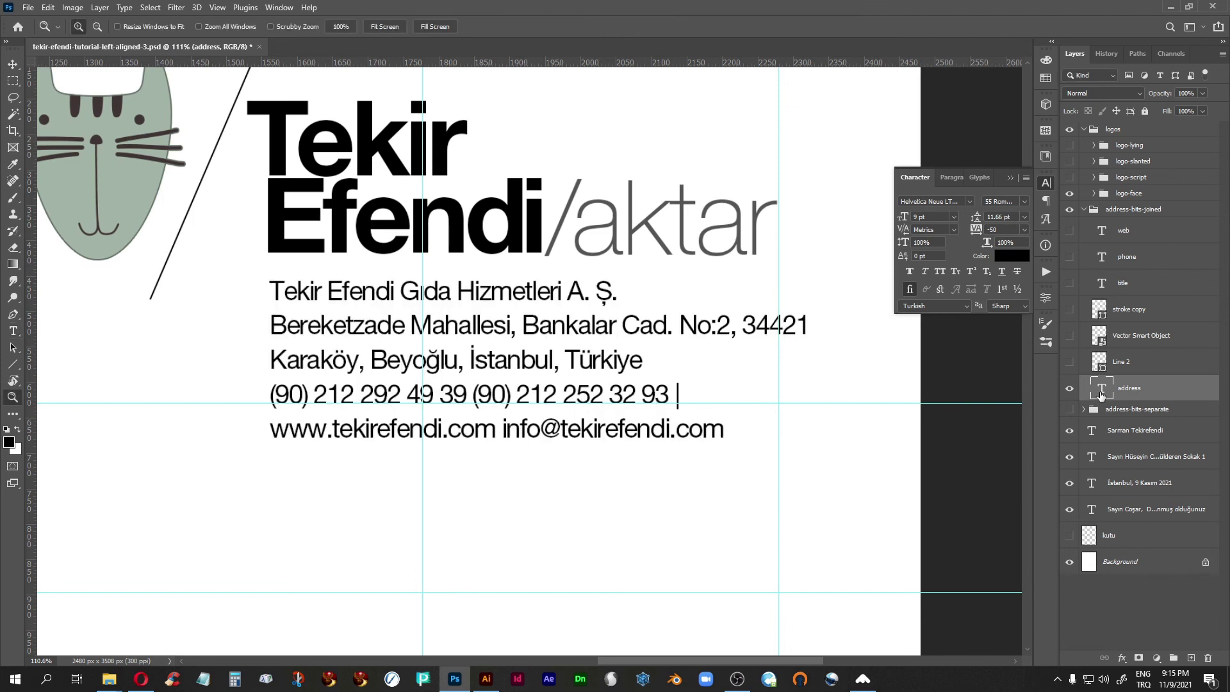
Step: Set the leading of the entire address text to 13 pt
{"action": "double_click", "coordinate": [1103, 394]}
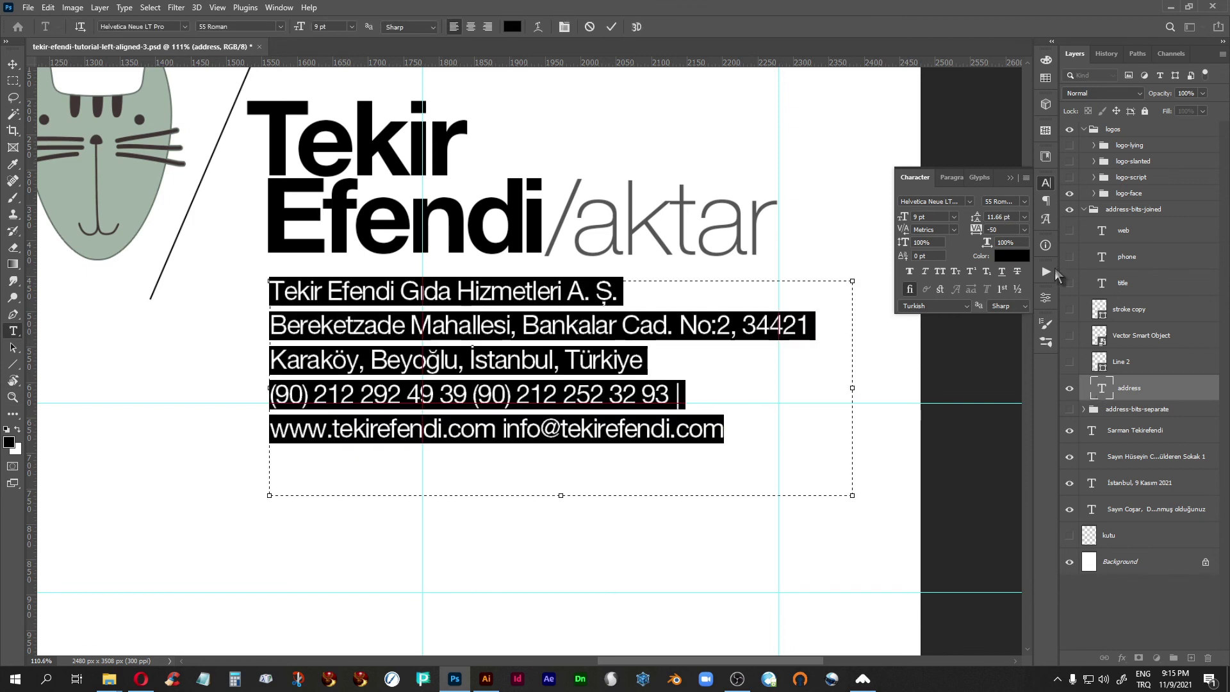
{"action": "left_click", "coordinate": [1025, 217]}
{"action": "left_click", "coordinate": [1016, 294]}
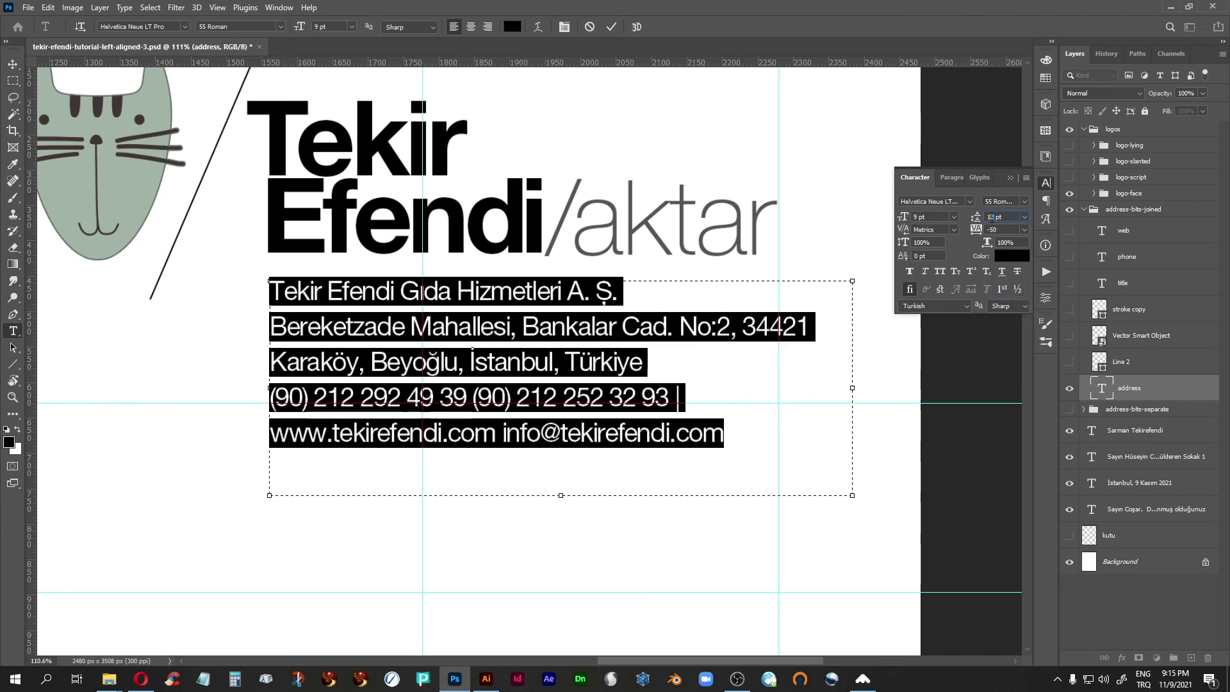
{"action": "key", "text": "Up"}
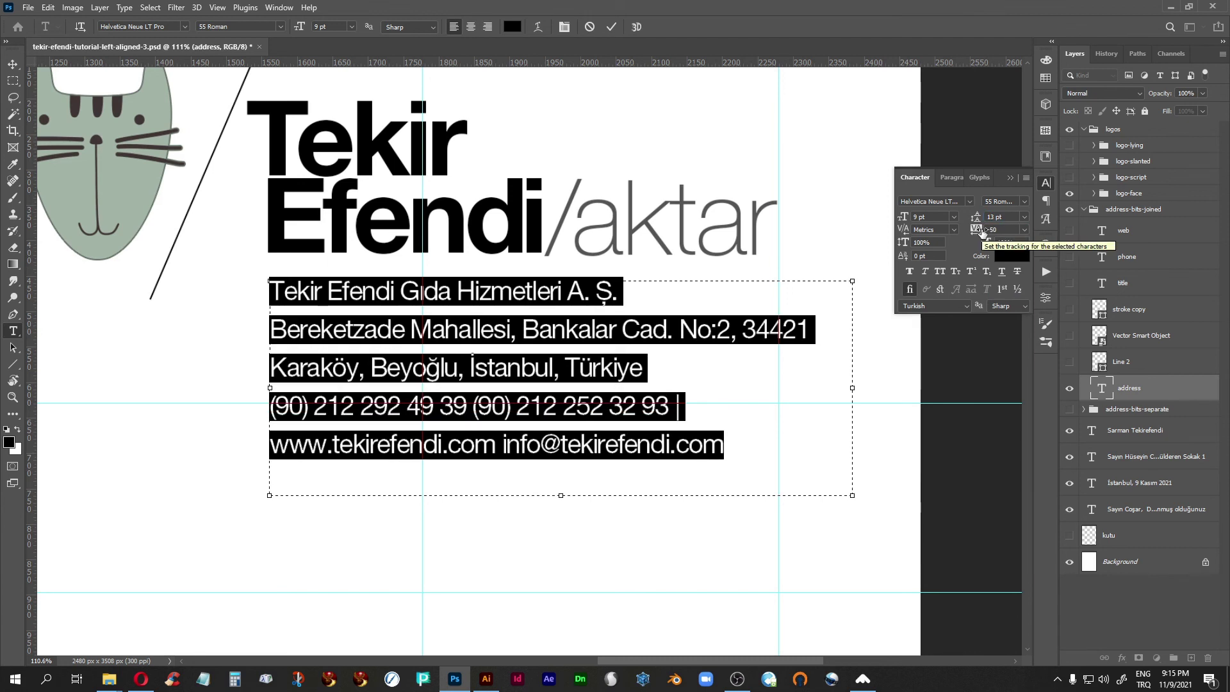
{"action": "key", "text": "Escape"}
{"action": "key", "text": "z"}
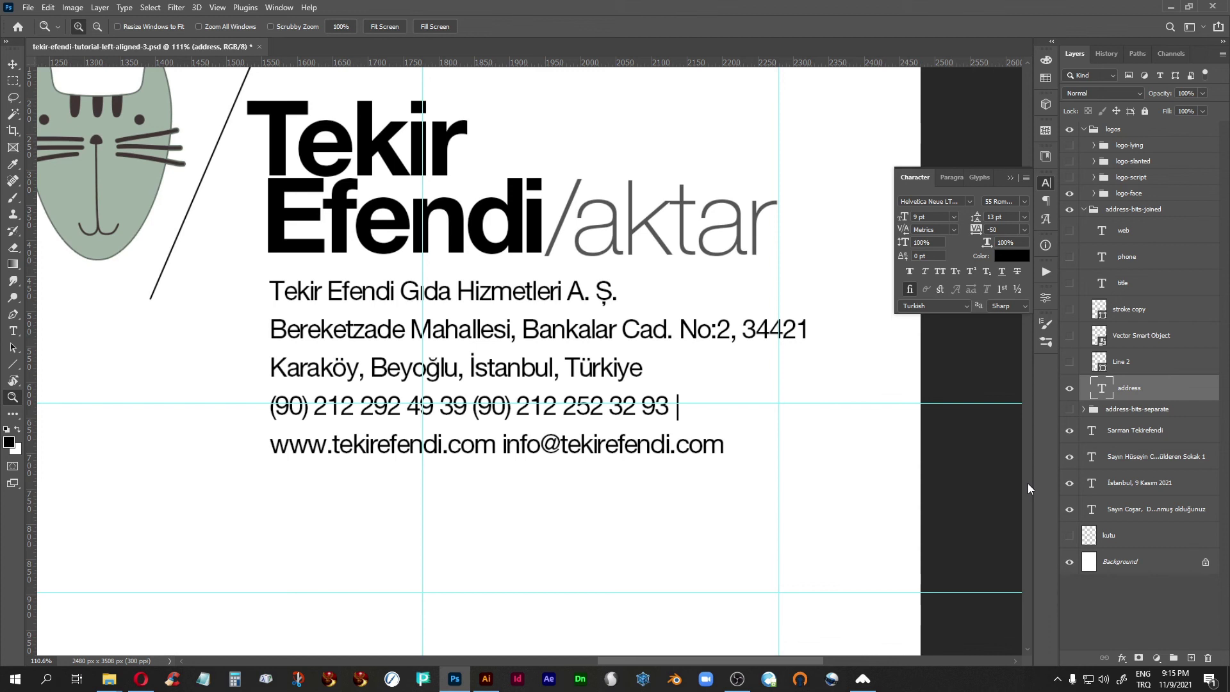
Step: Delete the vertical bar separator between the phone numbers and the web address in the address text
{"action": "left_click", "coordinate": [13, 65]}
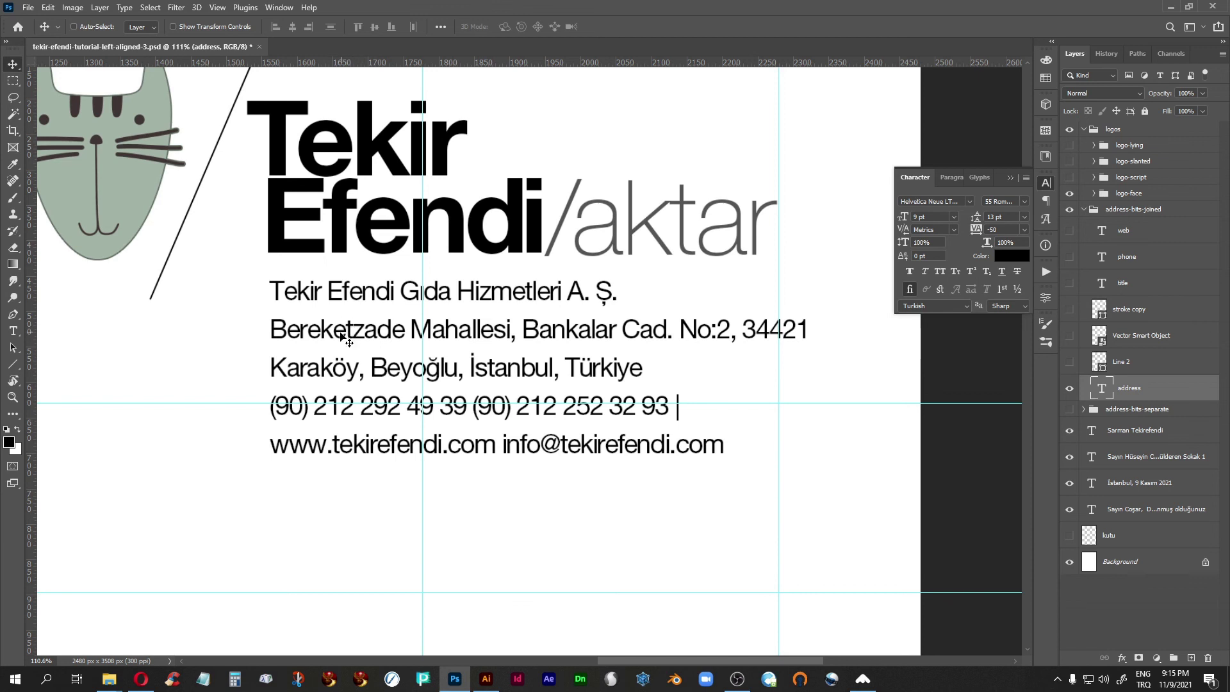
{"action": "double_click", "coordinate": [1098, 389]}
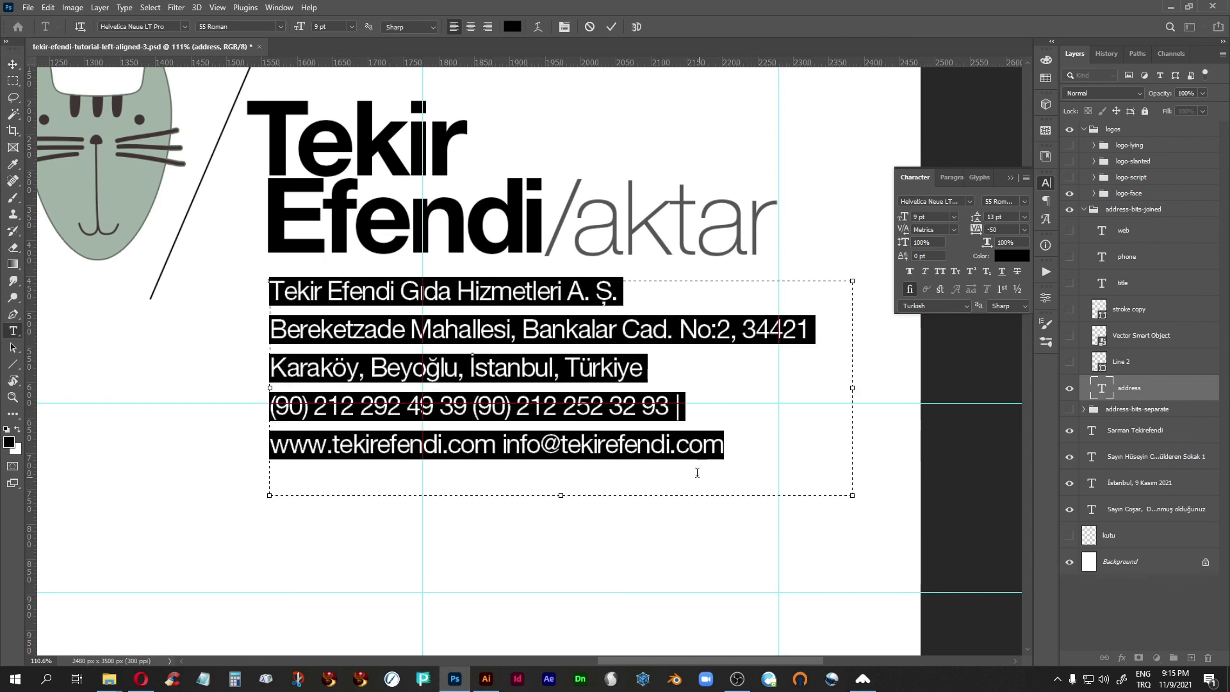
{"action": "left_click", "coordinate": [682, 408]}
{"action": "key", "text": "Right"}
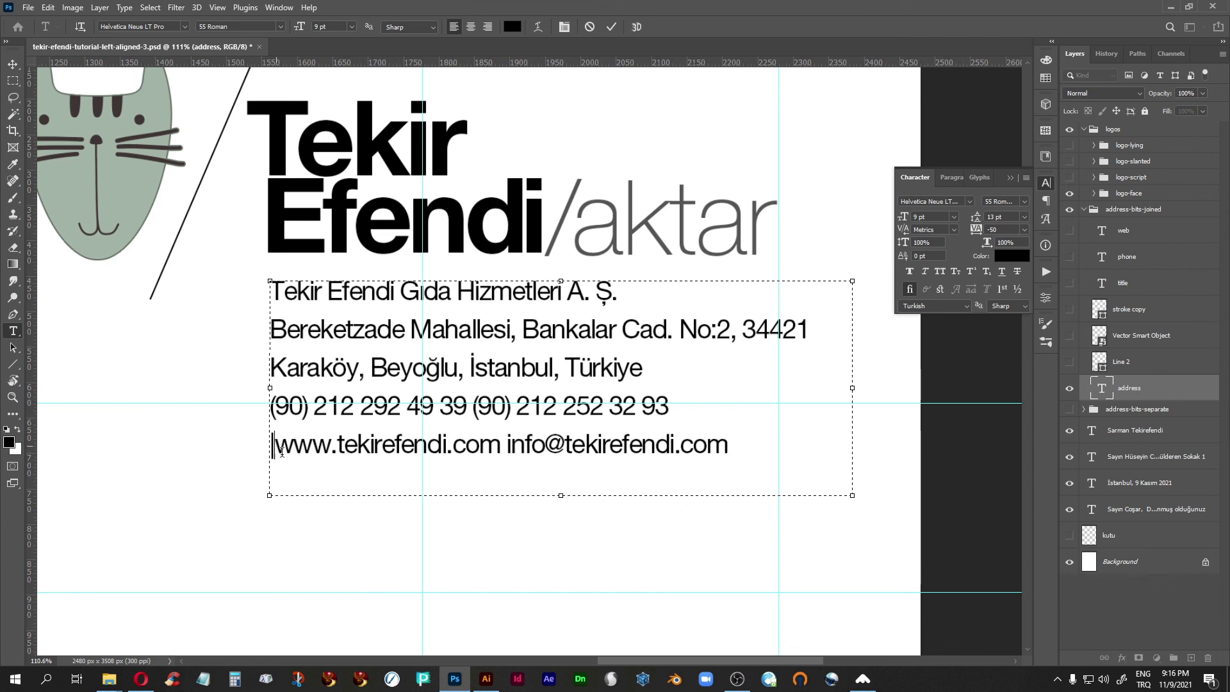
{"action": "key", "text": "BackSpace"}
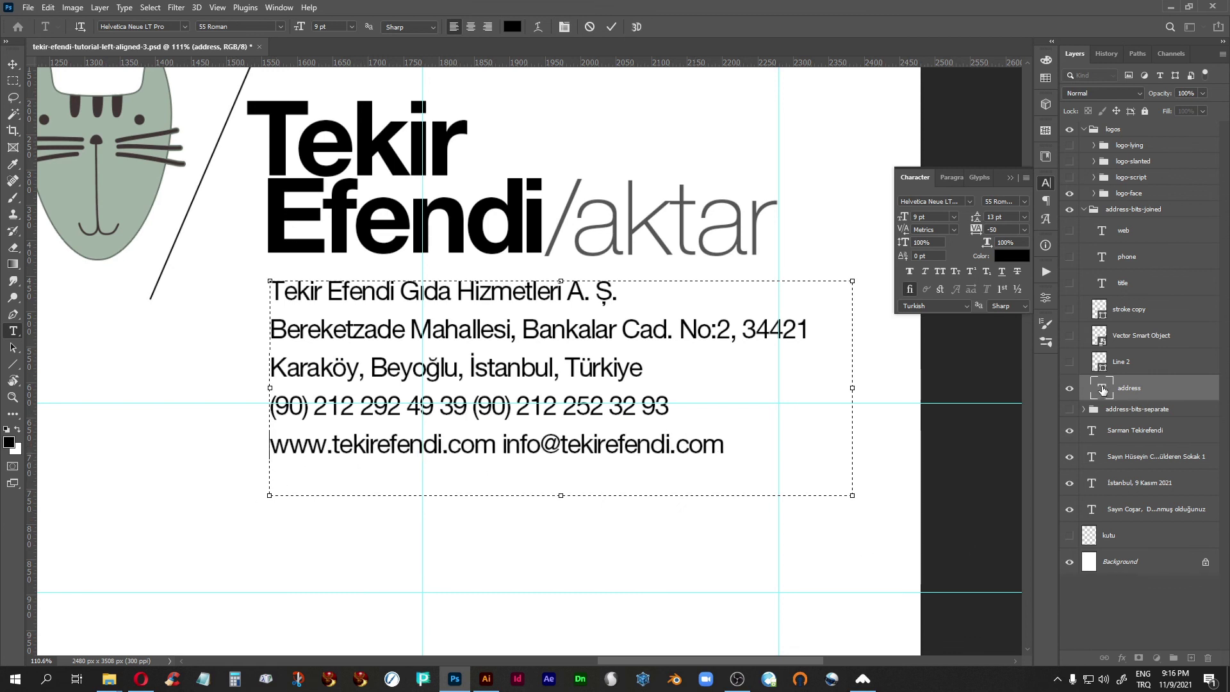
{"action": "key", "text": "ctrl+Return"}
{"action": "key", "text": "v"}
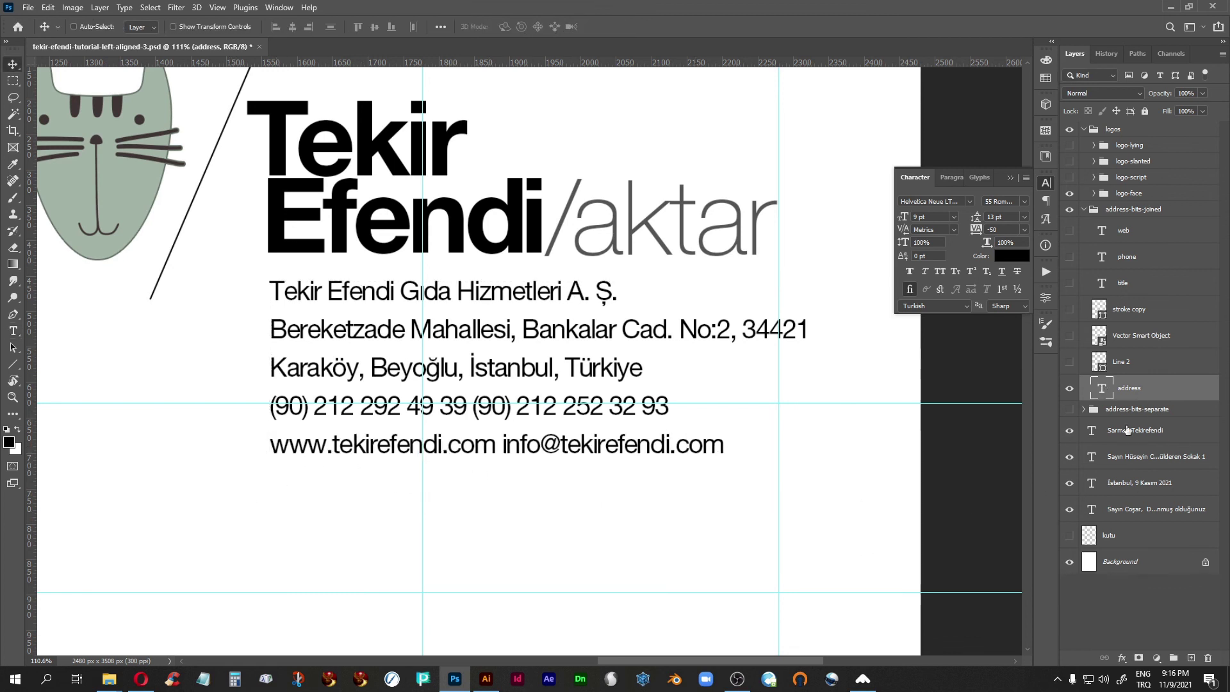
Step: Set the company name line of the address text to the 85 Heavy font style
{"action": "double_click", "coordinate": [1103, 389]}
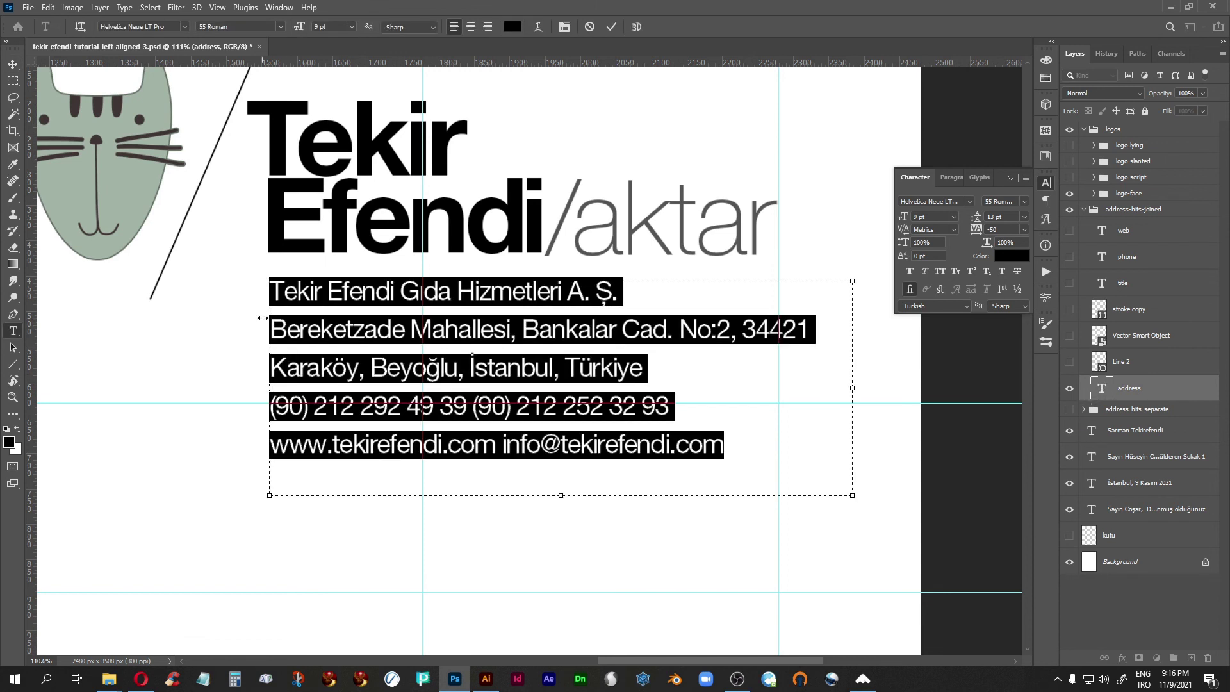
{"action": "left_click_drag", "start_coordinate": [628, 289], "coordinate": [240, 301]}
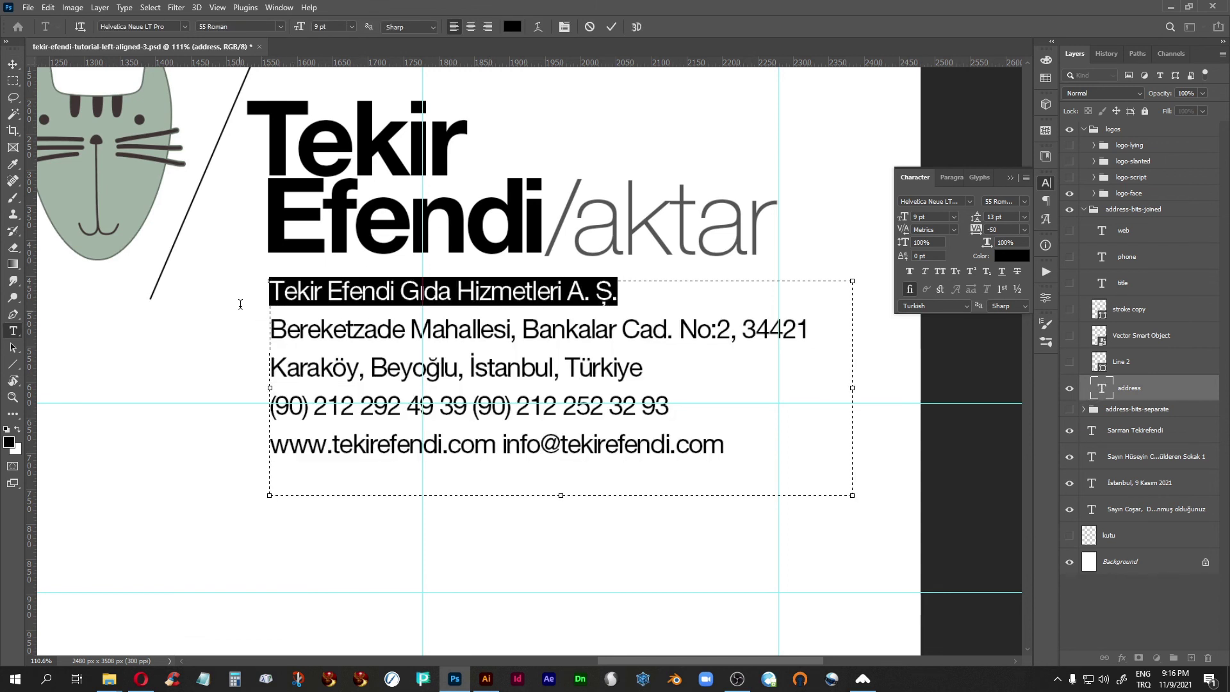
{"action": "left_click", "coordinate": [280, 27]}
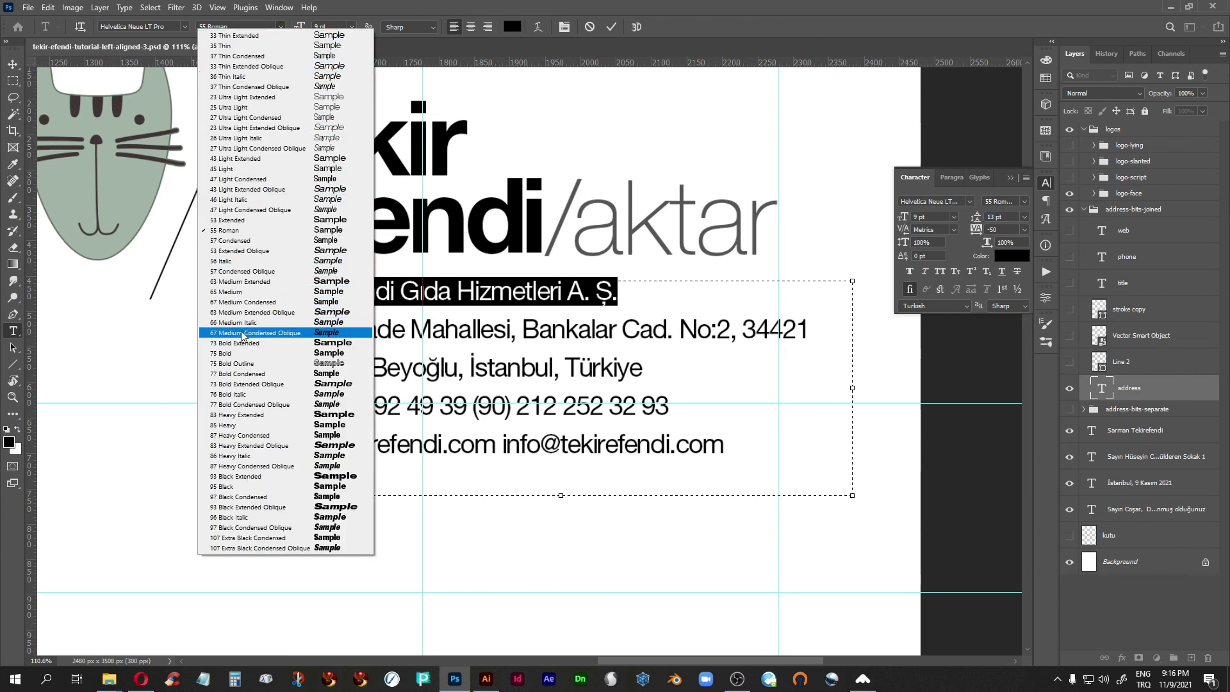
{"action": "left_click", "coordinate": [243, 426]}
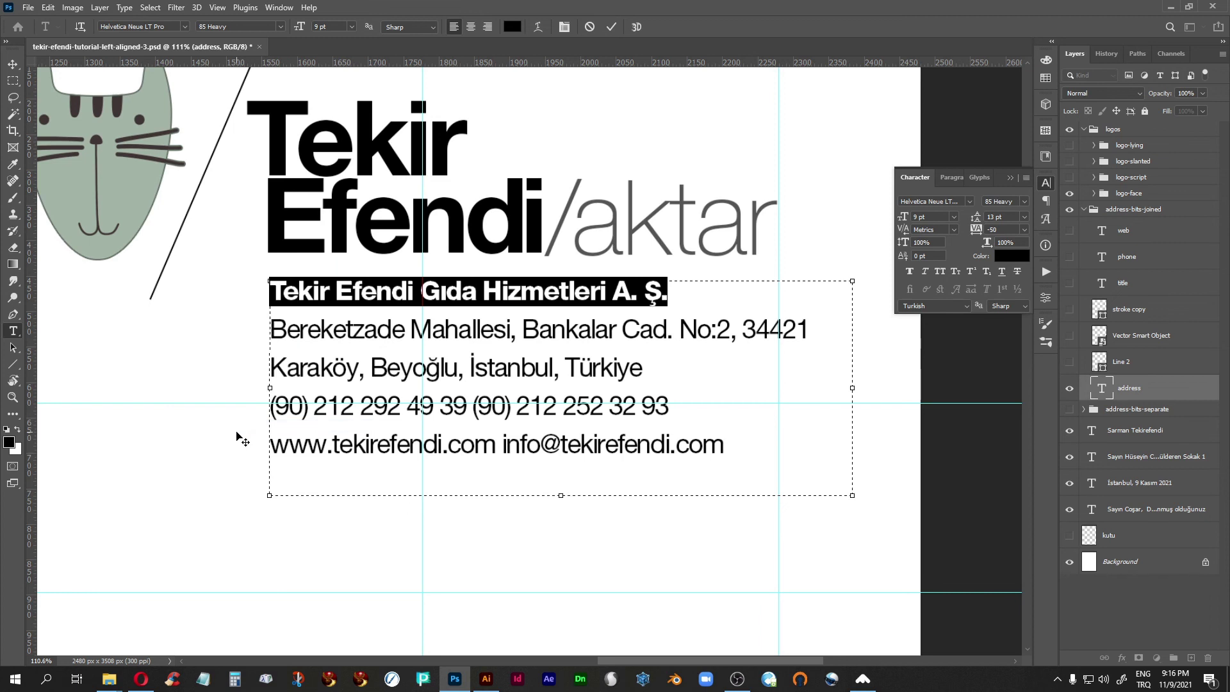
{"action": "left_click", "coordinate": [1097, 391]}
{"action": "key", "text": "v"}
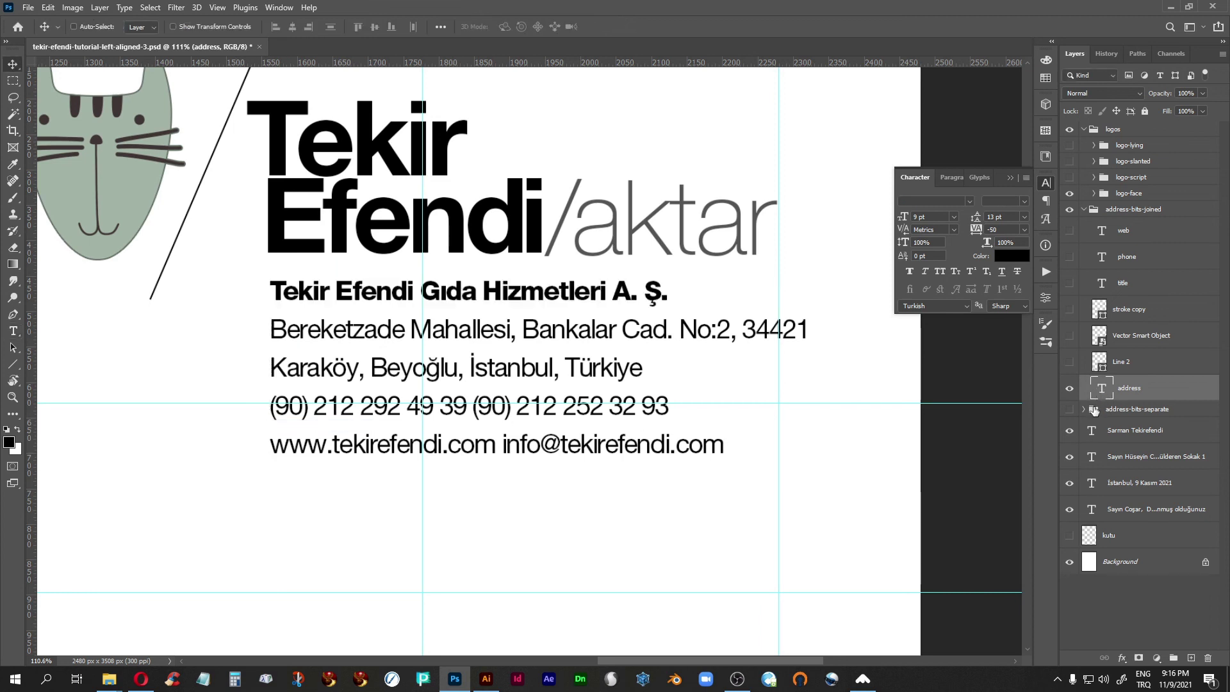
Step: Match the address text's company name line to the Tekir Efendi logo text by setting its font style to 75 Bold
{"action": "left_click", "coordinate": [1094, 193]}
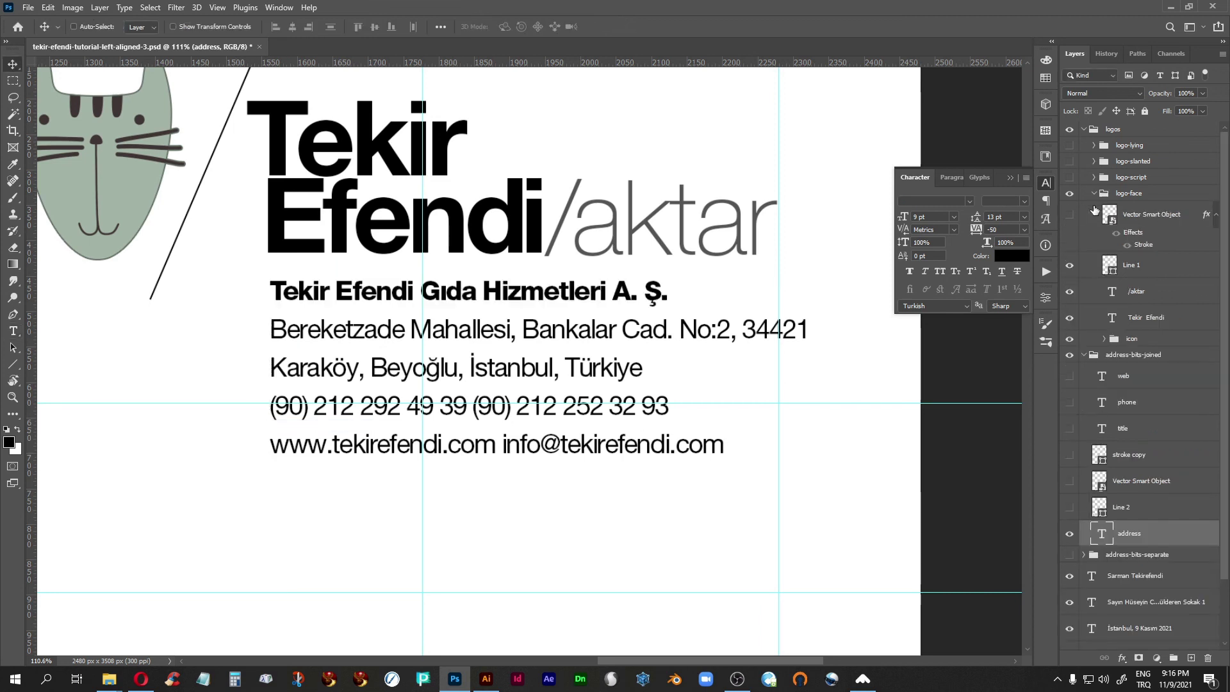
{"action": "double_click", "coordinate": [1112, 318]}
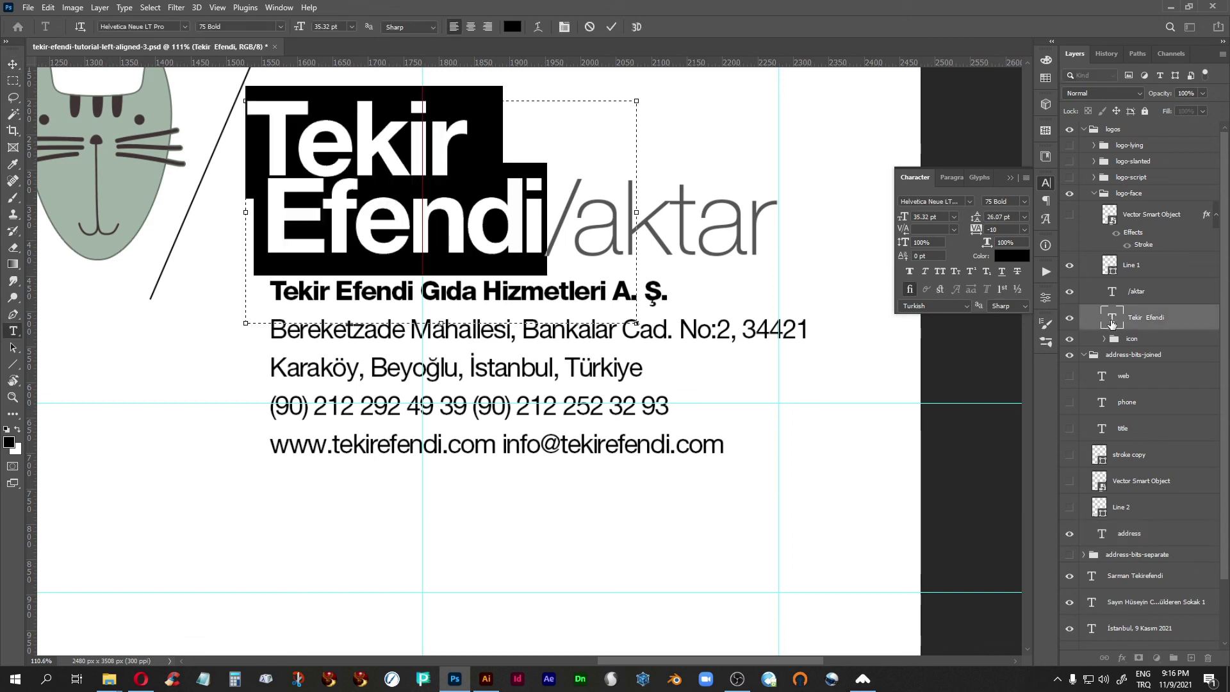
{"action": "key", "text": "Escape"}
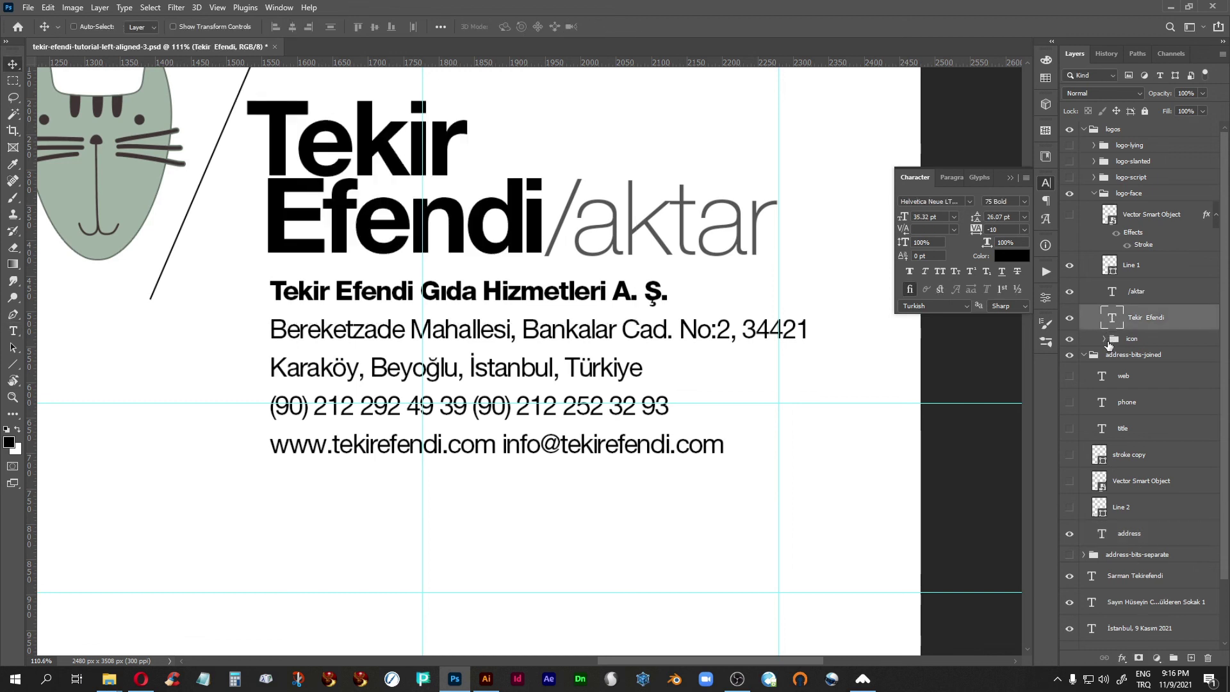
{"action": "double_click", "coordinate": [1102, 534]}
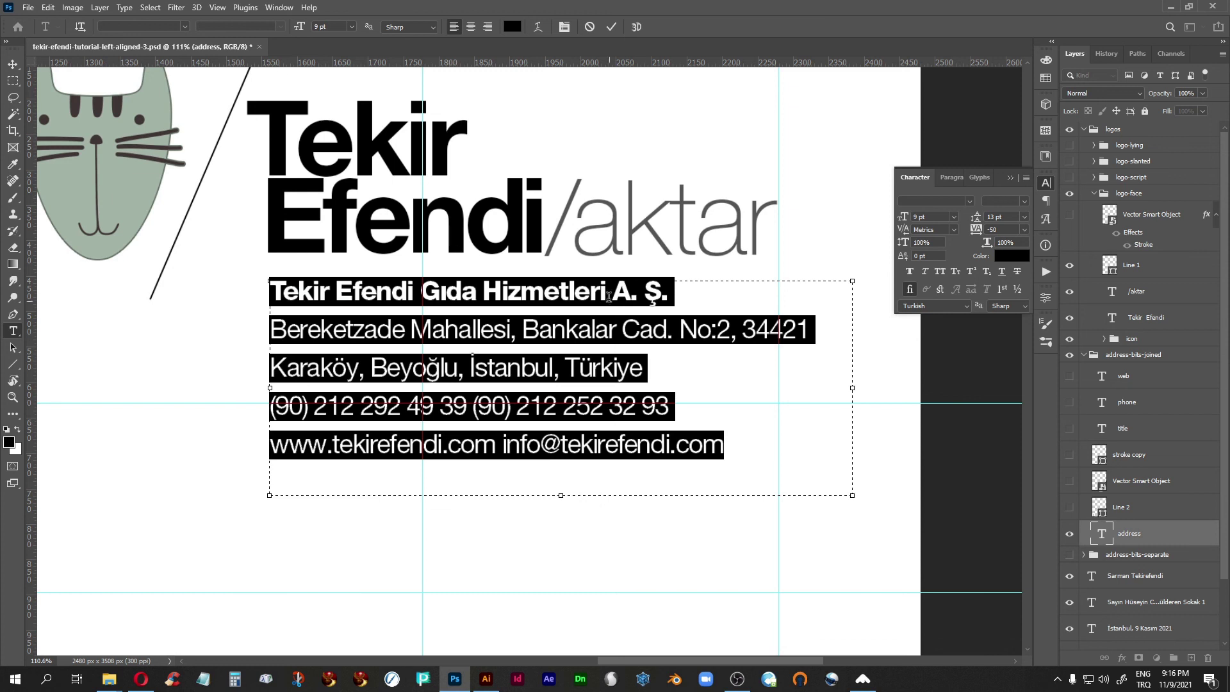
{"action": "left_click_drag", "start_coordinate": [678, 292], "coordinate": [266, 124]}
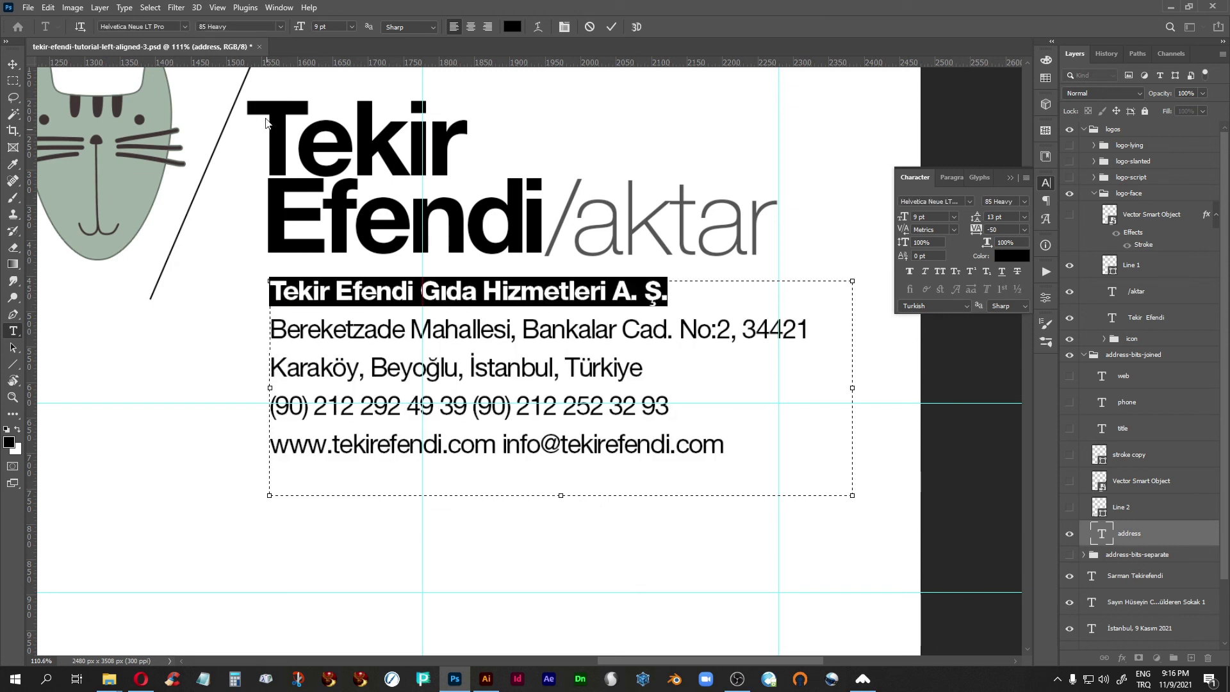
{"action": "left_click", "coordinate": [280, 28]}
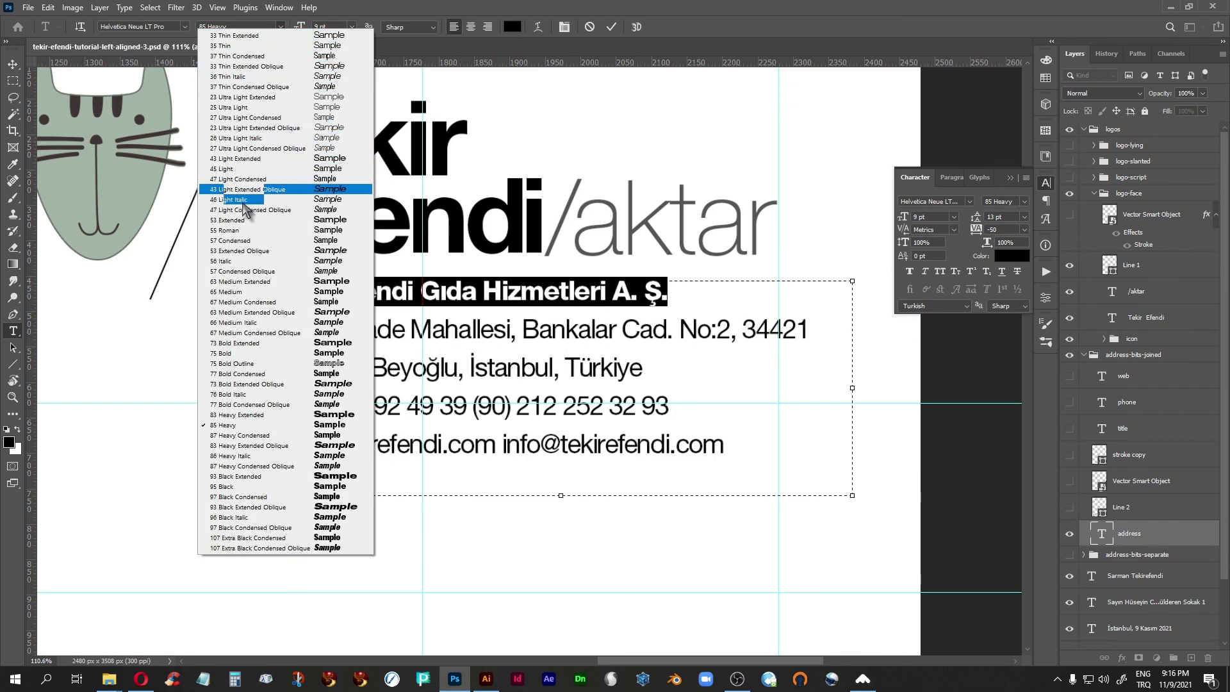
{"action": "left_click", "coordinate": [254, 353]}
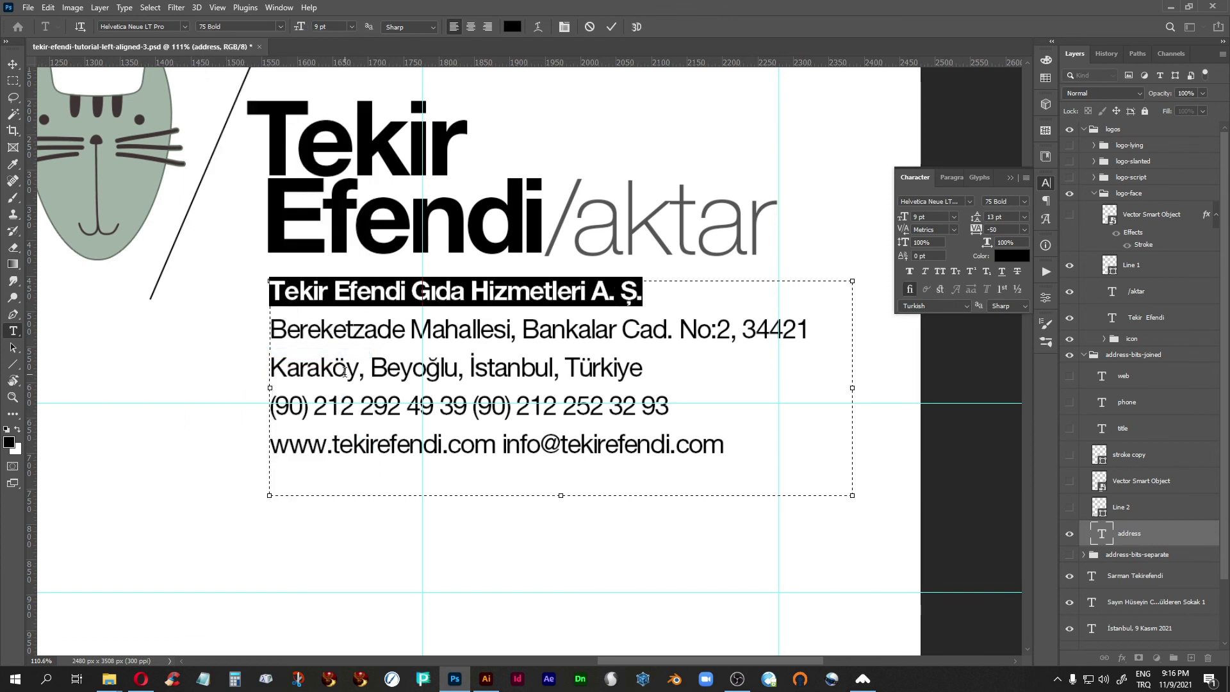
{"action": "key", "text": "ctrl+Return"}
{"action": "key", "text": "v"}
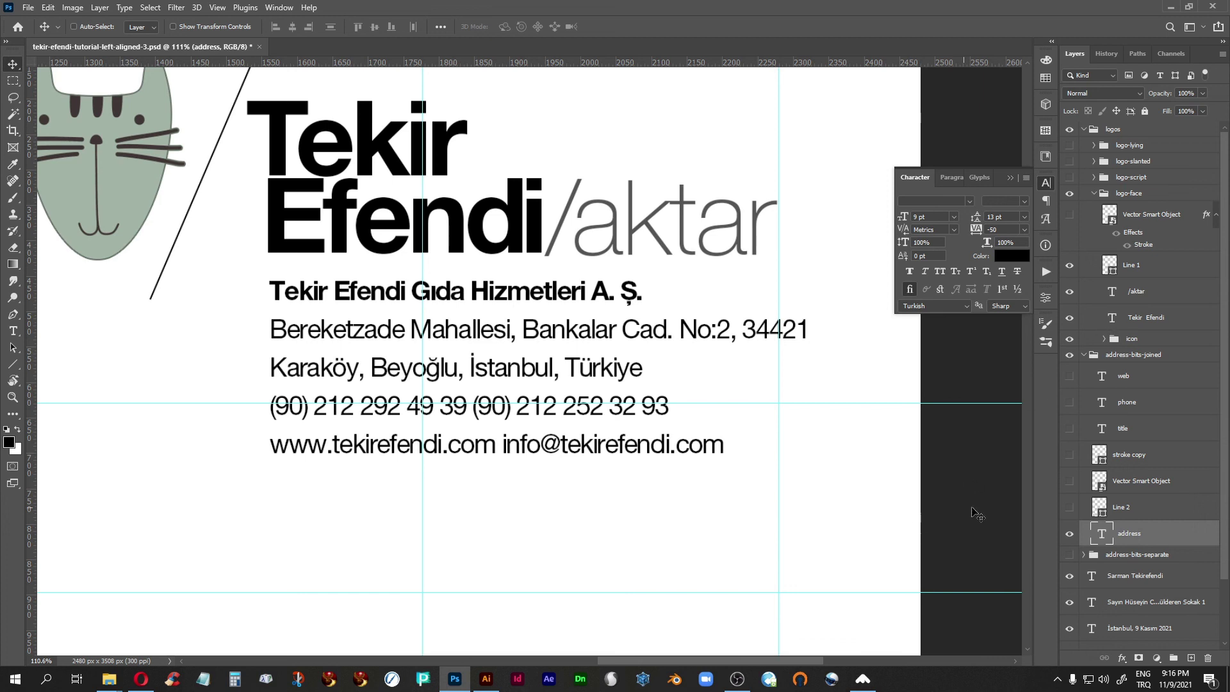
Step: Add a vertical guide along the left edge of the word Efendi in the logo, with the Background layer selected
{"action": "scroll", "coordinate": [1225, 423], "scroll_direction": "down", "scroll_amount": 3}
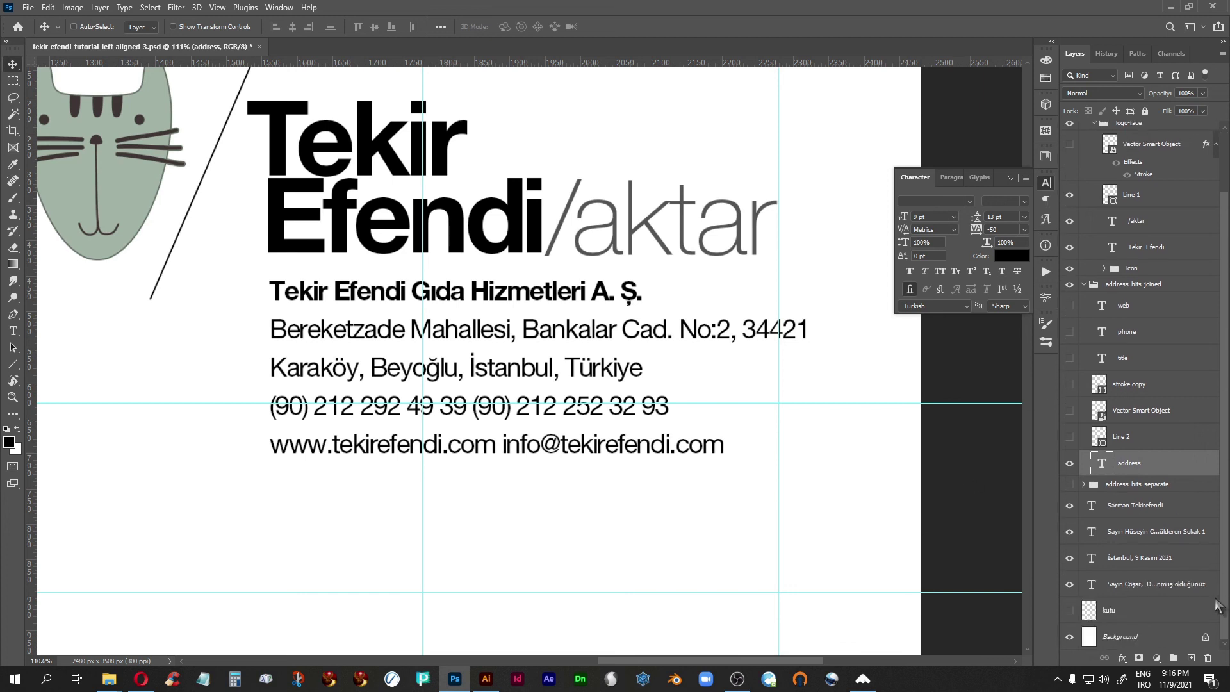
{"action": "left_click", "coordinate": [1090, 636]}
{"action": "left_click_drag", "start_coordinate": [31, 406], "coordinate": [268, 417]}
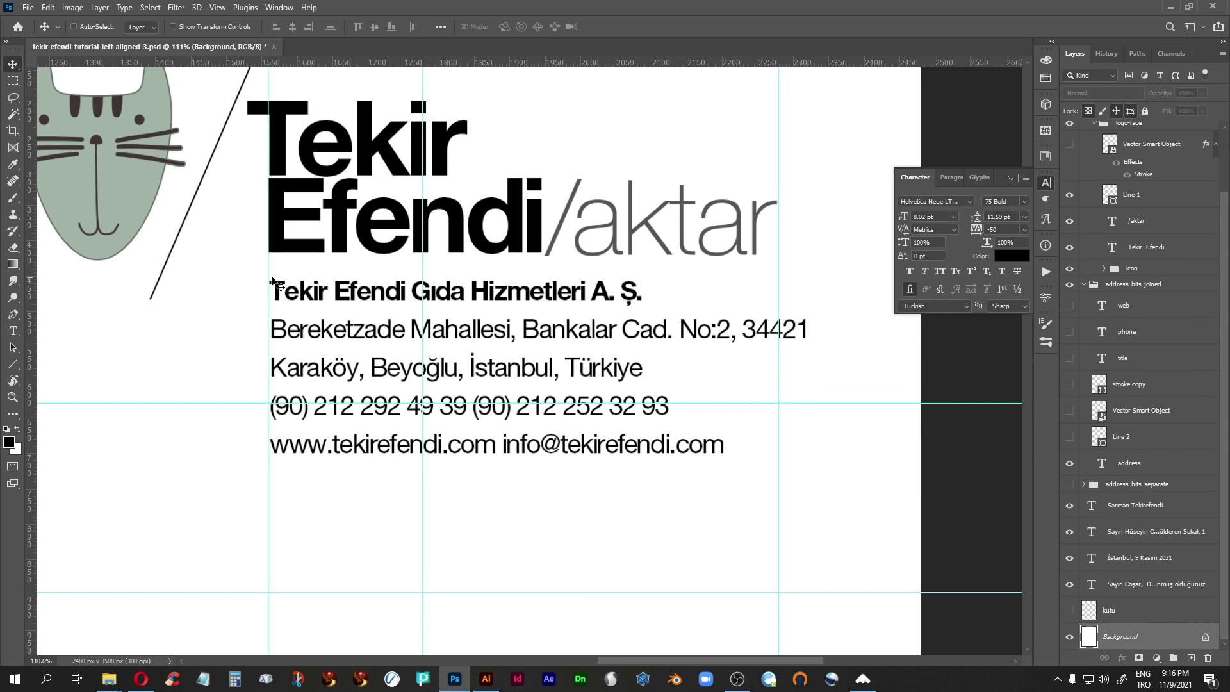
Step: Nudge the address text left onto the new guide, then move it straight down to the foot of the page
{"action": "left_click", "coordinate": [1103, 466]}
{"action": "key", "text": "Left"}
{"action": "key", "text": "Left"}
{"action": "key", "text": "Left"}
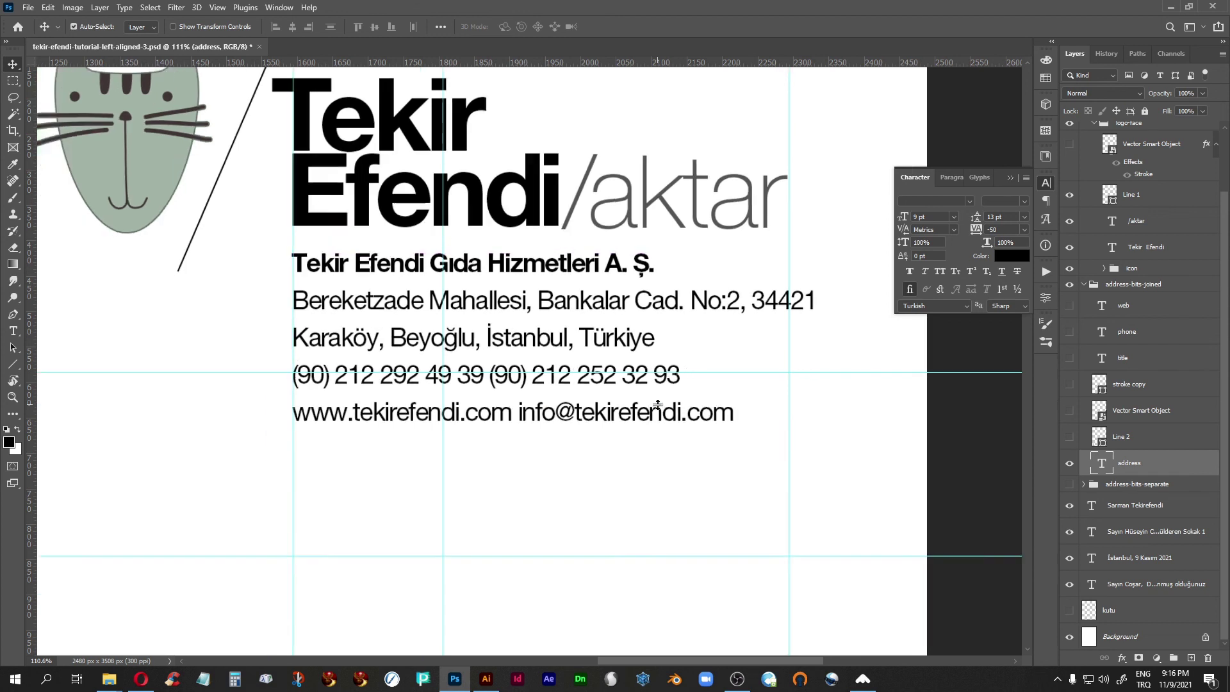
{"action": "key", "text": "ctrl+0"}
{"action": "left_click_drag", "start_coordinate": [638, 195], "coordinate": [655, 609]}
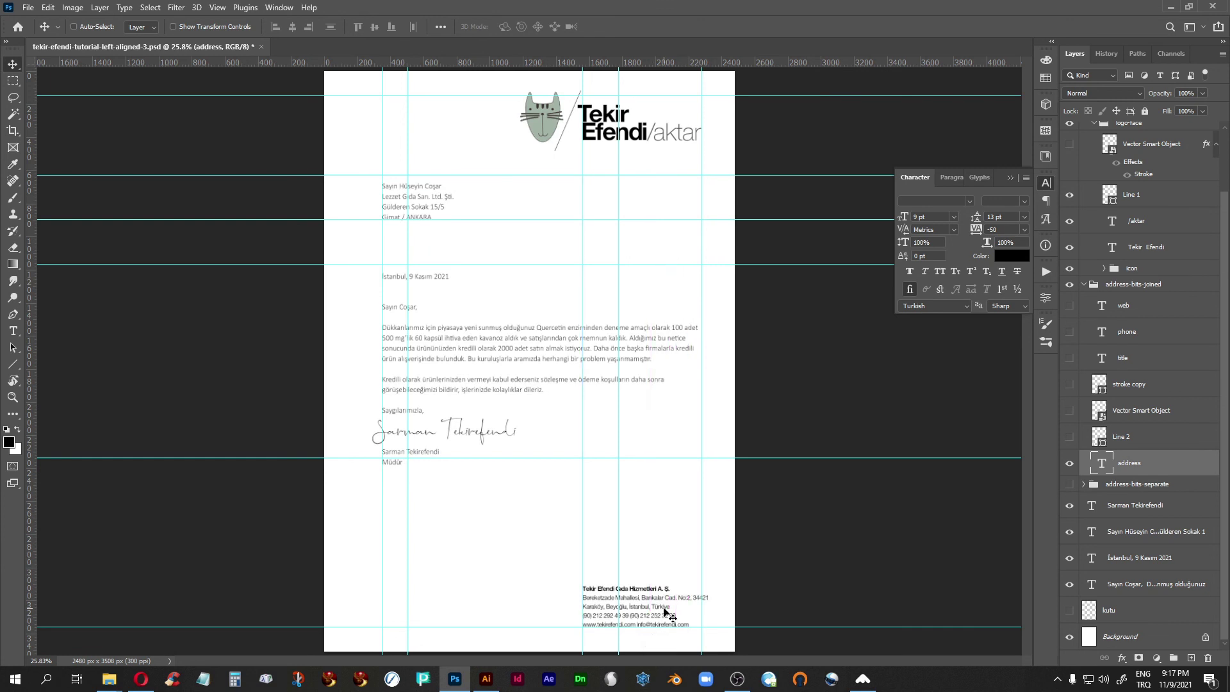
Step: Duplicate the logo's diagonal line, place the copy just left of the address block at the page foot, and hide the guides
{"action": "left_click_drag", "start_coordinate": [1158, 197], "coordinate": [1190, 660]}
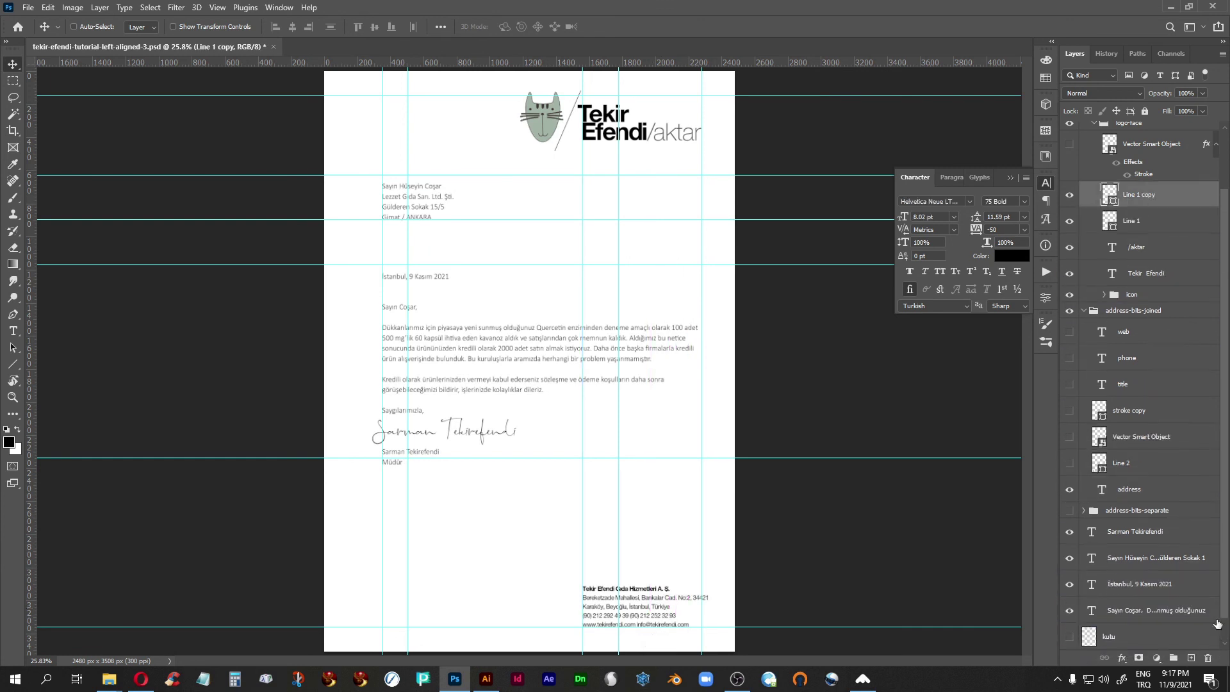
{"action": "left_click_drag", "start_coordinate": [544, 219], "coordinate": [568, 643]}
{"action": "left_click_drag", "start_coordinate": [569, 644], "coordinate": [568, 645]}
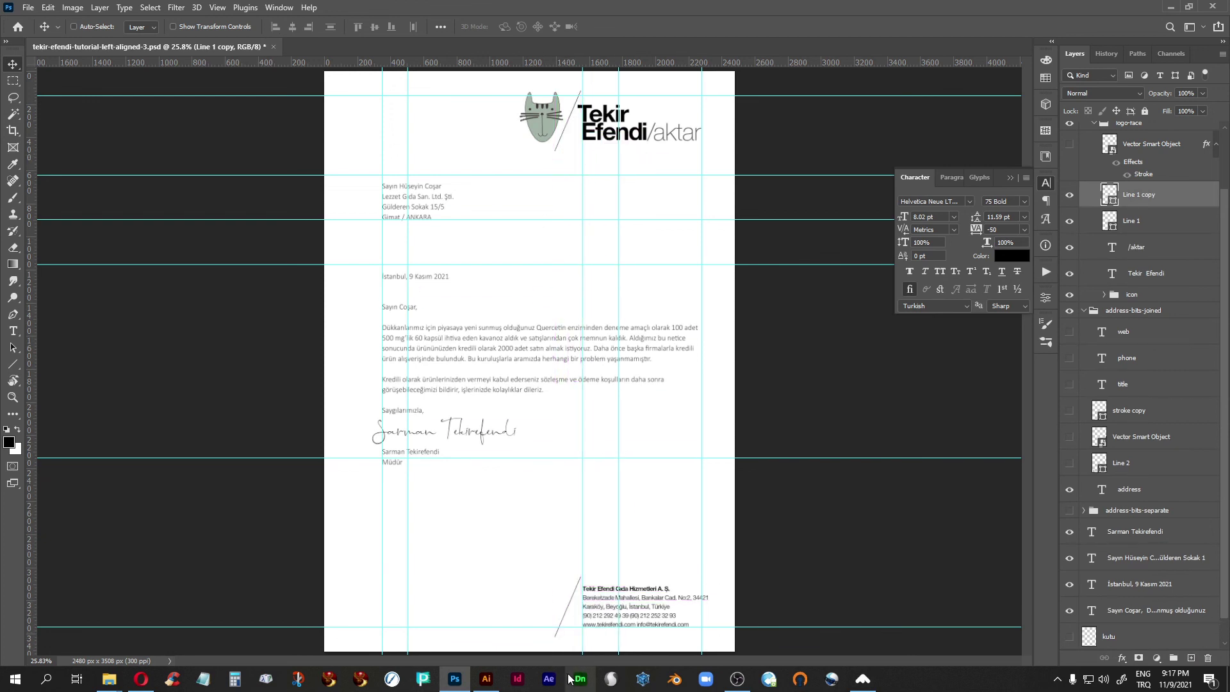
{"action": "key", "text": "ctrl"}
{"action": "key", "text": "ctrl+semicolon"}
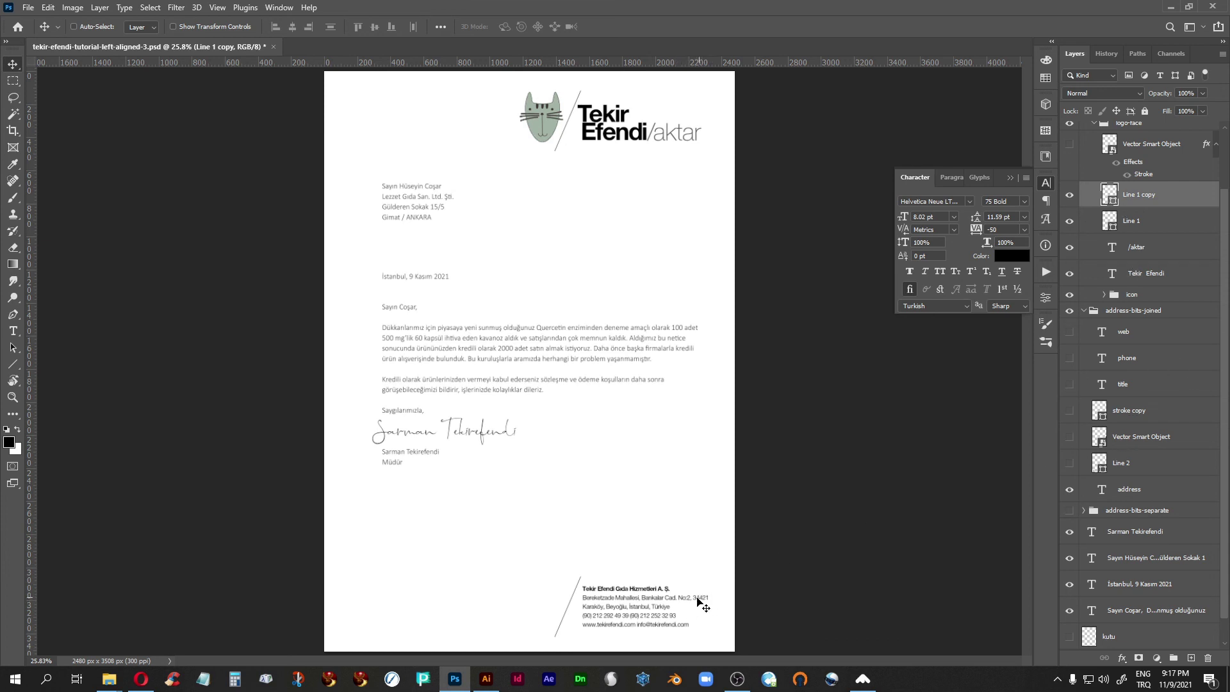
Step: Break the address text before the postal code so that the code starts the line with the district and city
{"action": "left_click", "coordinate": [9, 398]}
{"action": "left_click_drag", "start_coordinate": [553, 559], "coordinate": [750, 652]}
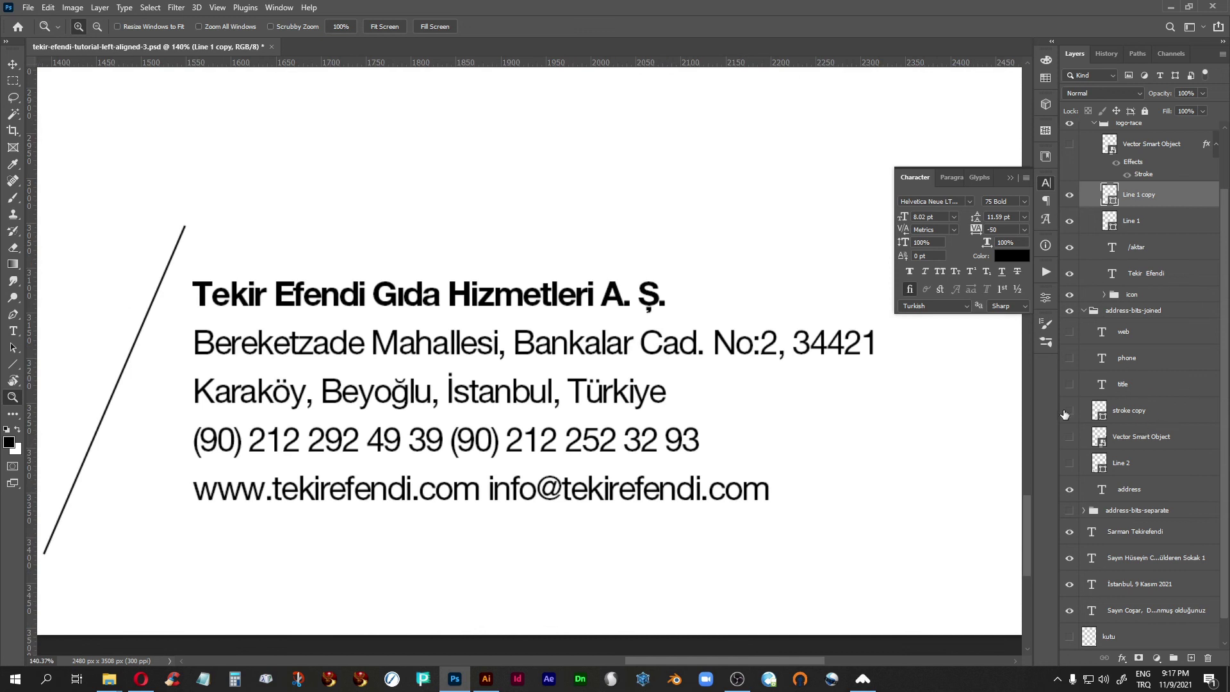
{"action": "double_click", "coordinate": [1103, 490]}
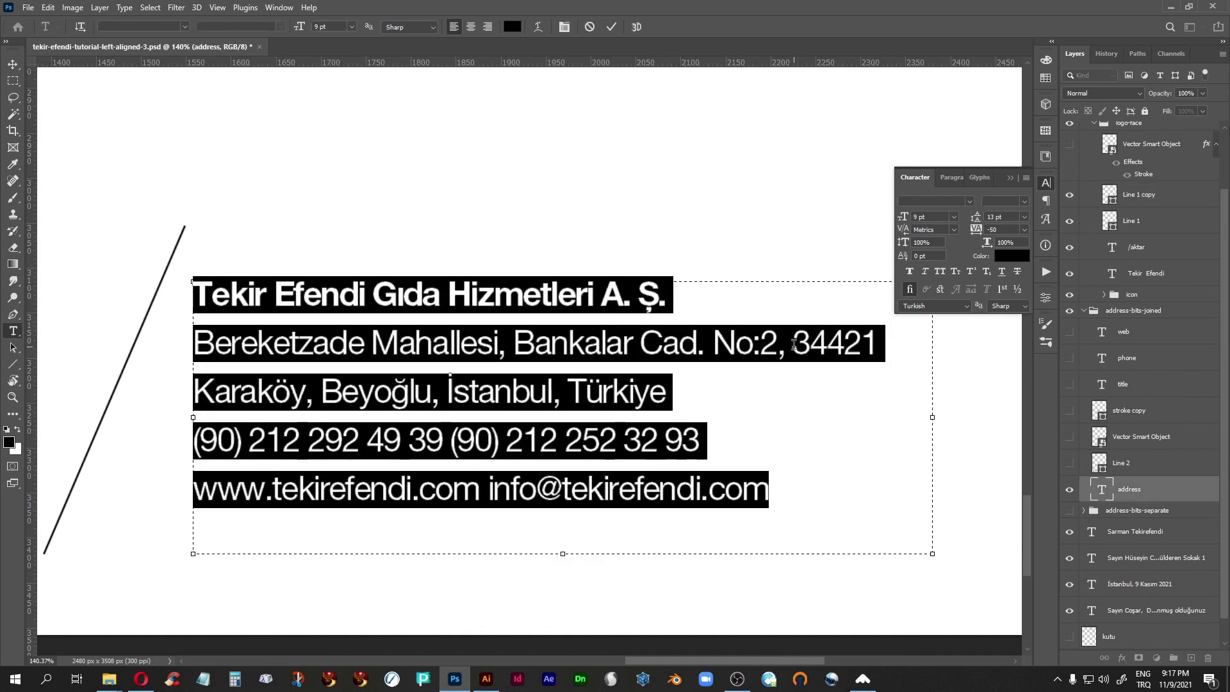
{"action": "left_click", "coordinate": [773, 500]}
{"action": "key", "text": "Return"}
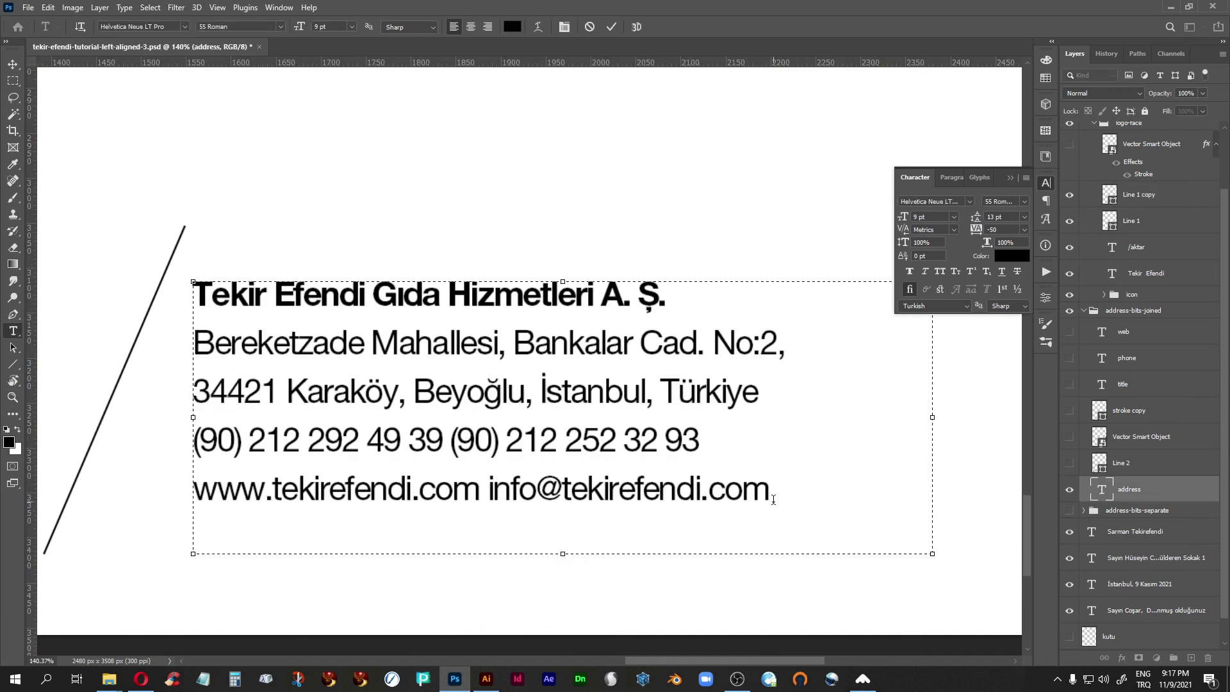
{"action": "key", "text": "ctrl+Return"}
{"action": "key", "text": "z"}
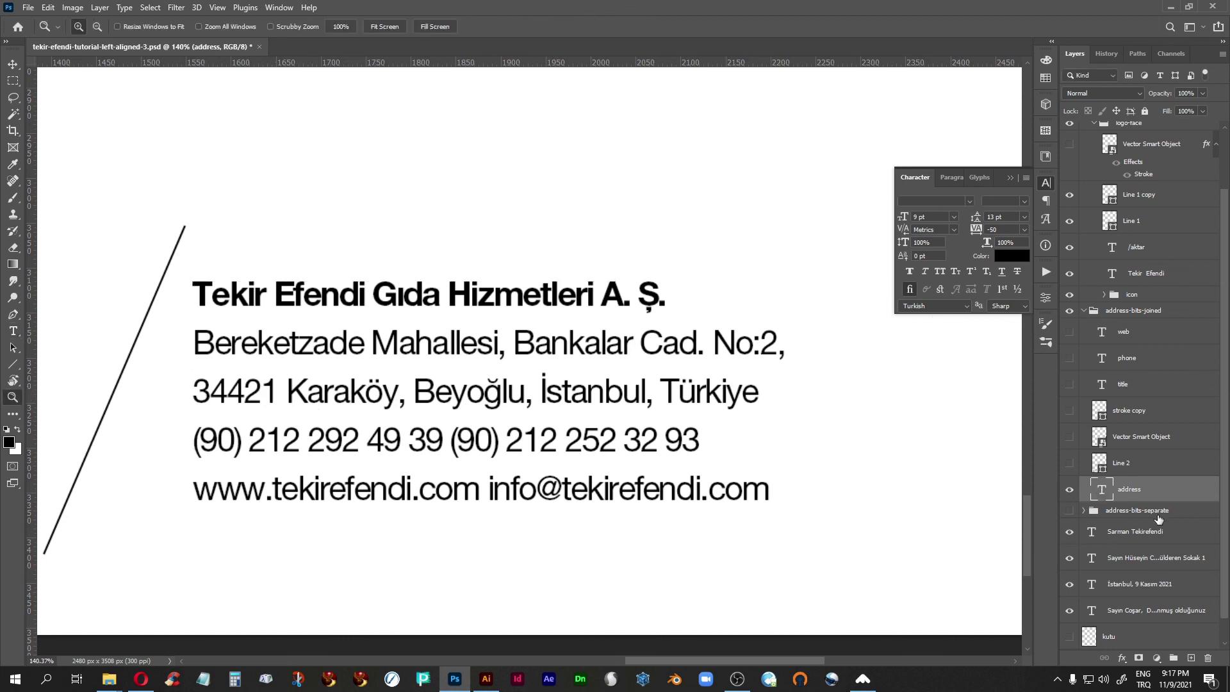
{"action": "key", "text": "ctrl+0"}
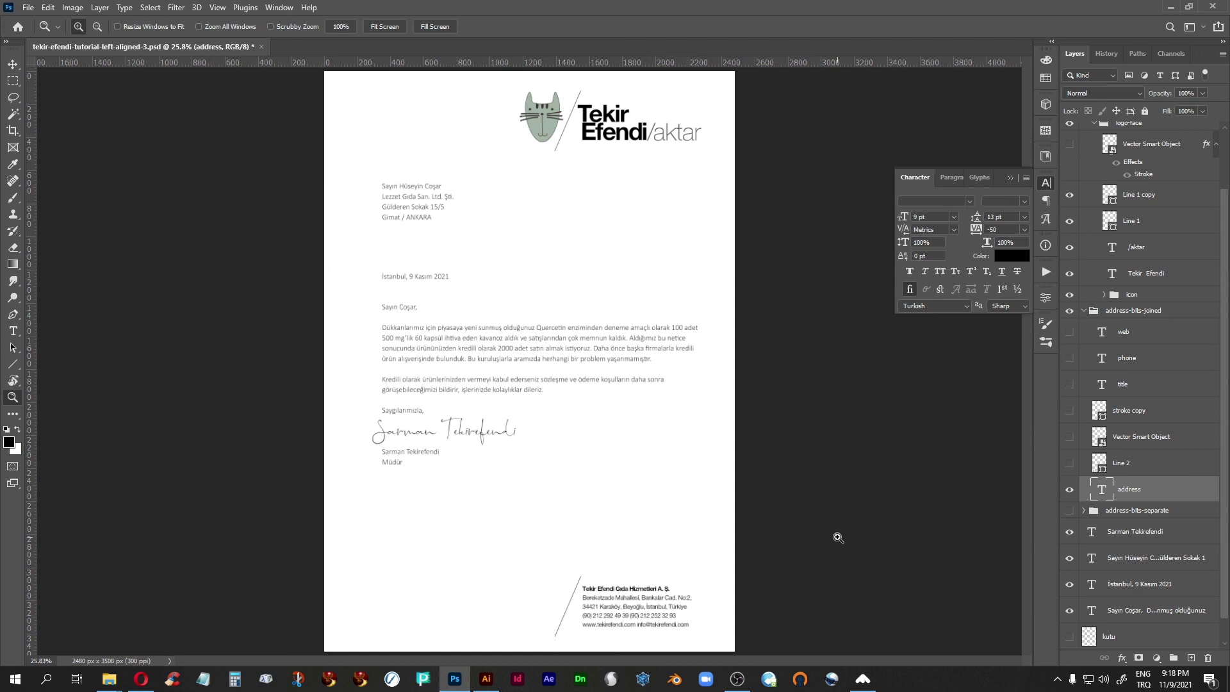
Step: Lighten the cat-face icon by raising its Curves smart filter's midpoint to input 107, output 160
{"action": "left_click", "coordinate": [12, 64]}
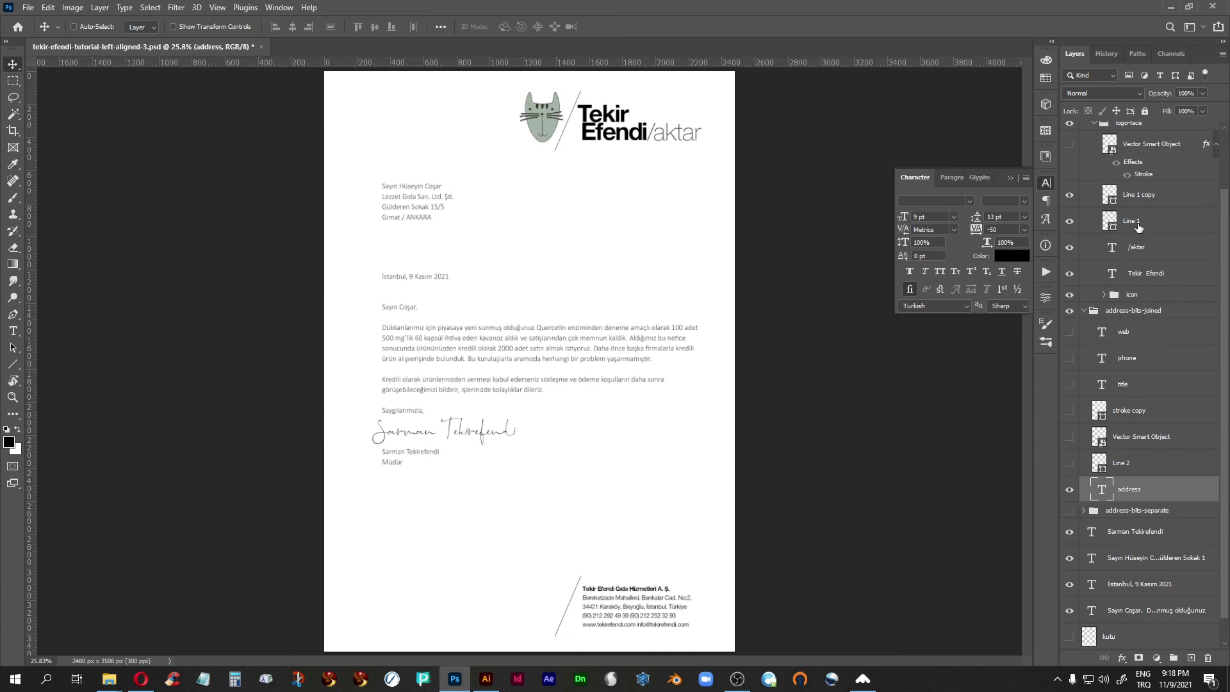
{"action": "left_click", "coordinate": [1103, 295]}
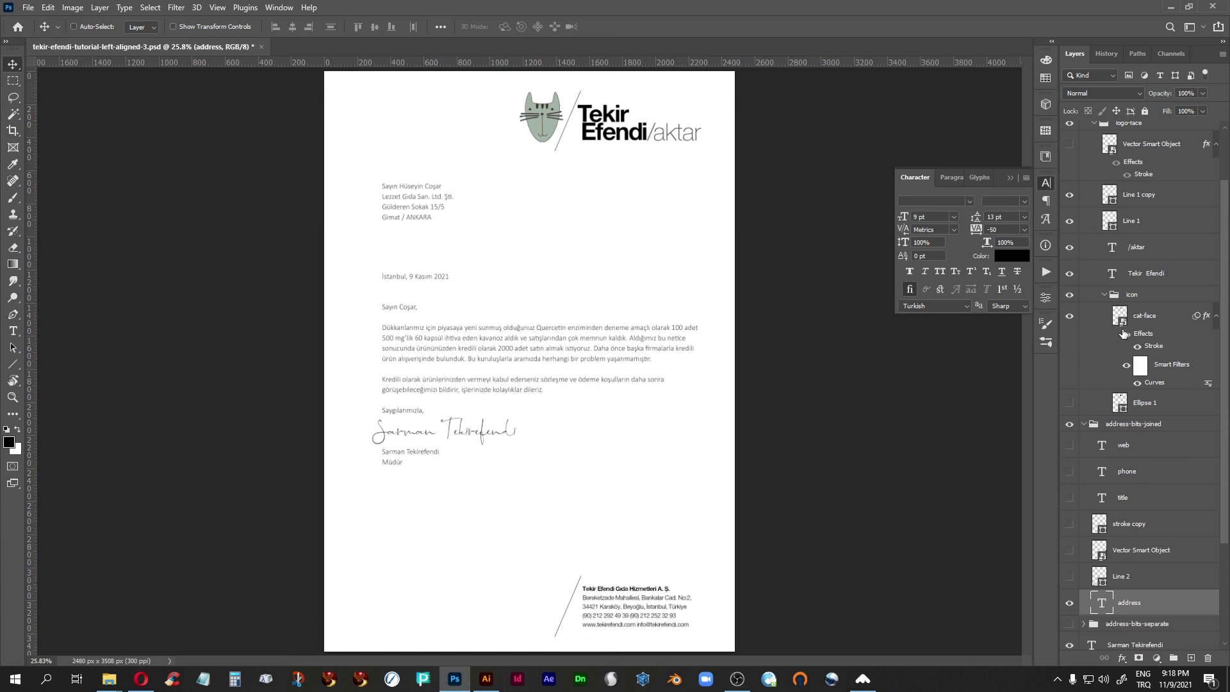
{"action": "left_click", "coordinate": [1121, 319]}
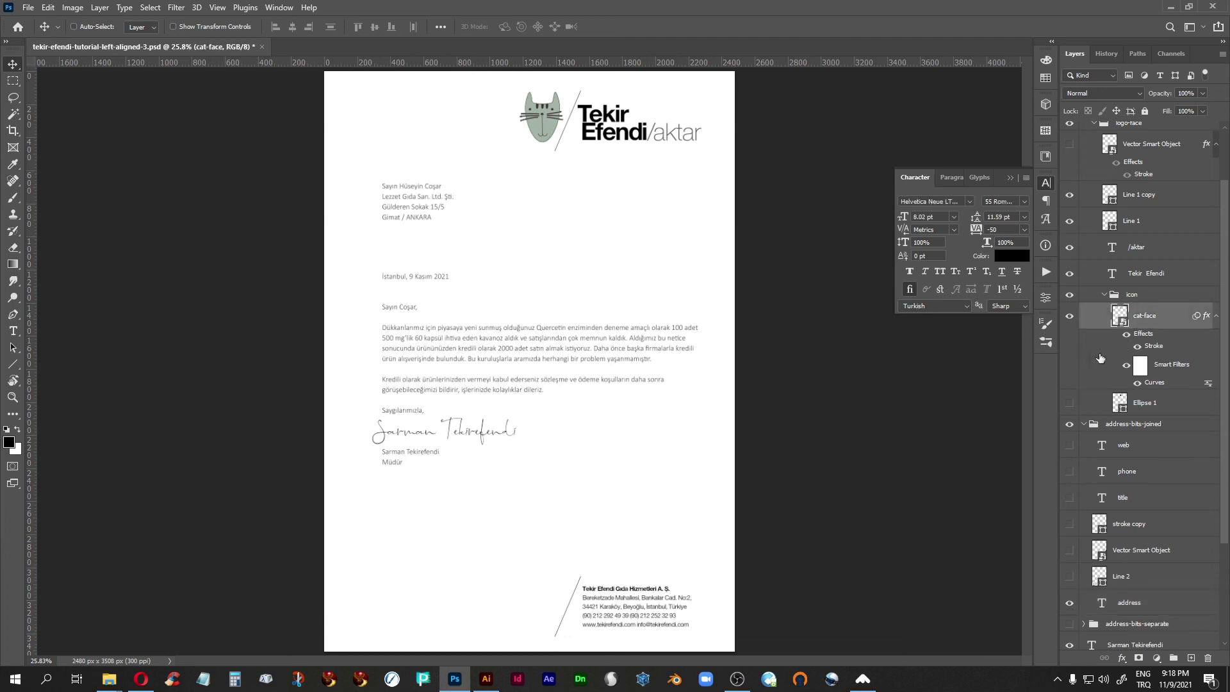
{"action": "double_click", "coordinate": [1154, 383]}
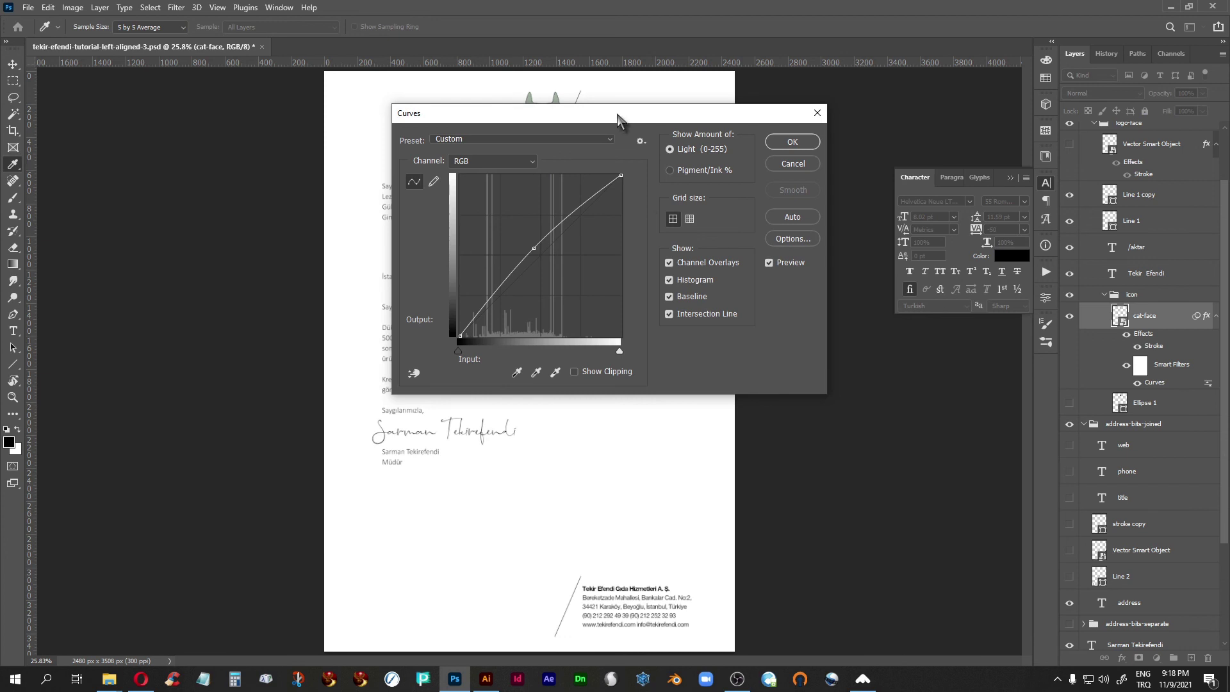
{"action": "left_click_drag", "start_coordinate": [619, 113], "coordinate": [878, 312]}
{"action": "left_click_drag", "start_coordinate": [792, 446], "coordinate": [786, 433]}
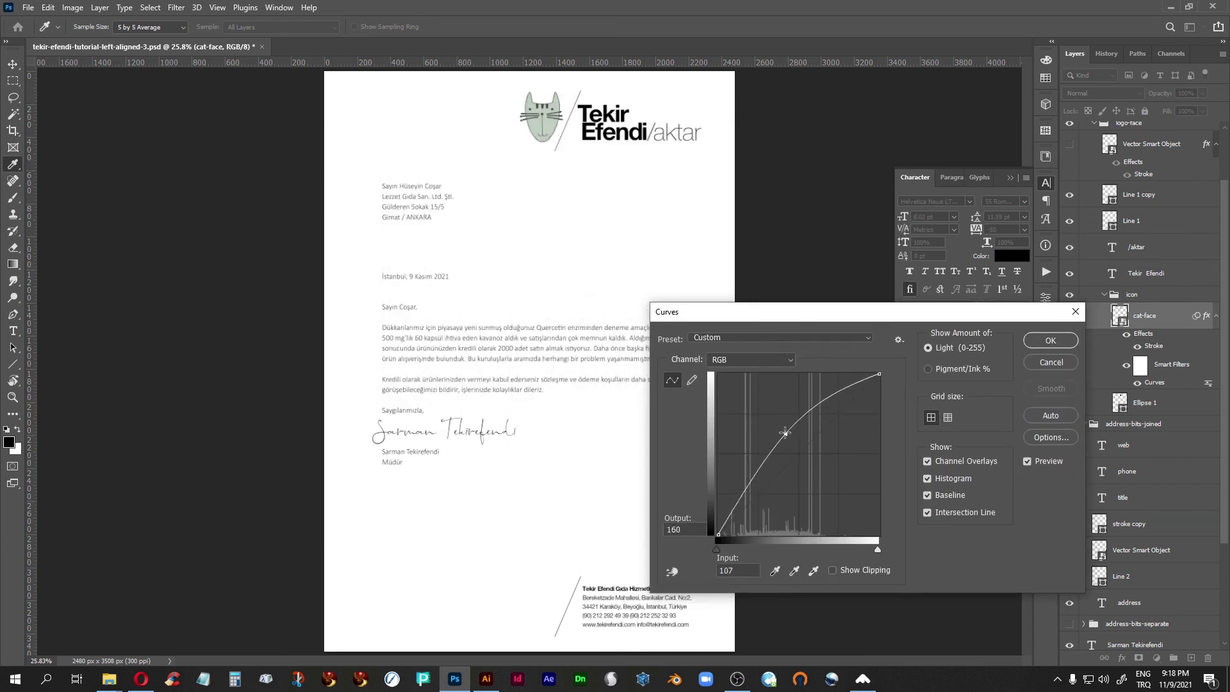
{"action": "left_click", "coordinate": [1051, 340]}
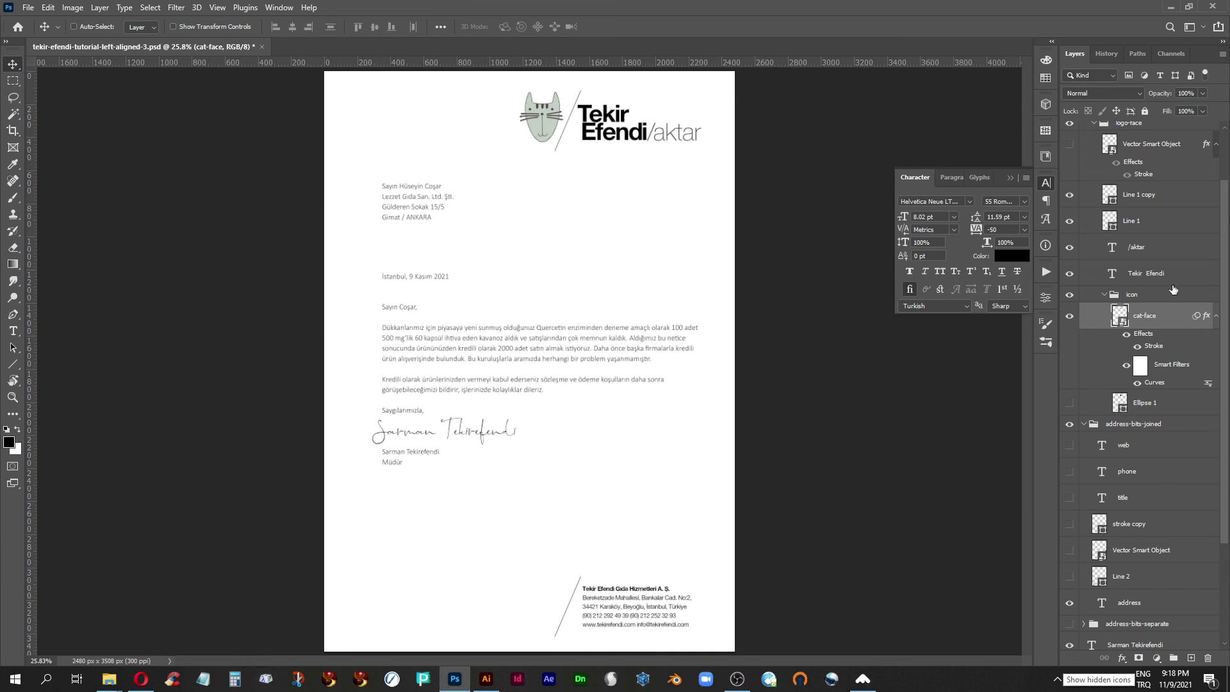
Step: Select the duplicated diagonal line beside the address block at the page foot
{"action": "left_click", "coordinate": [1108, 200]}
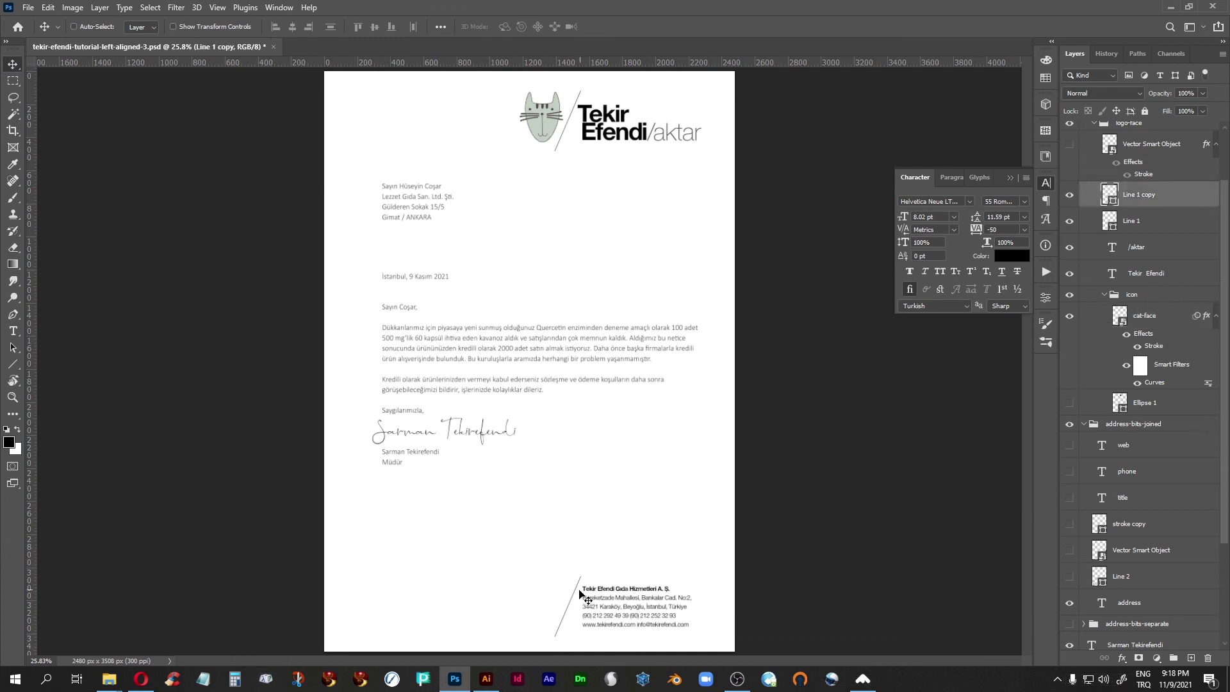